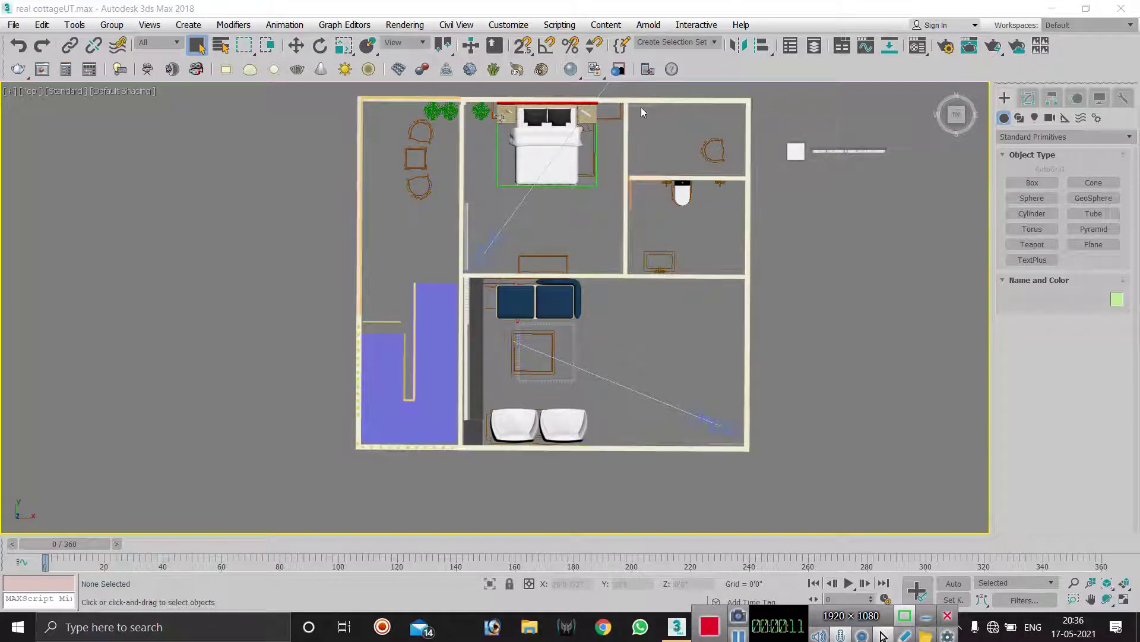
- Examine the cottage model's rooms, walls and balcony from above and in an orbited perspective view
scroll(640, 107, "up", 2)
scroll(589, 111, "down", 2)
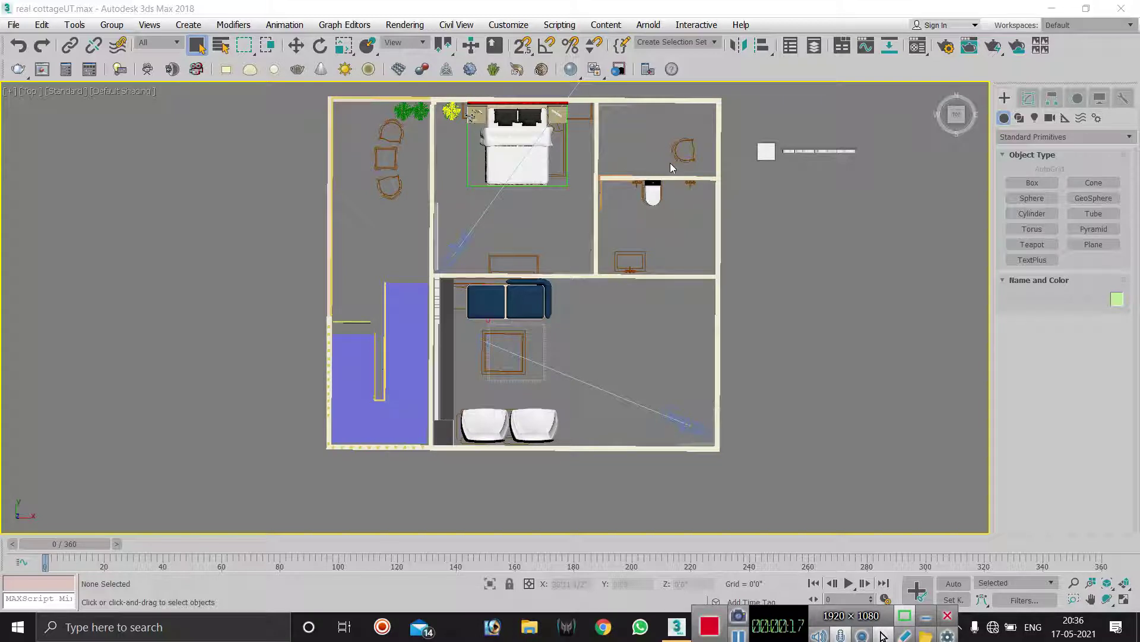
left_click(738, 169)
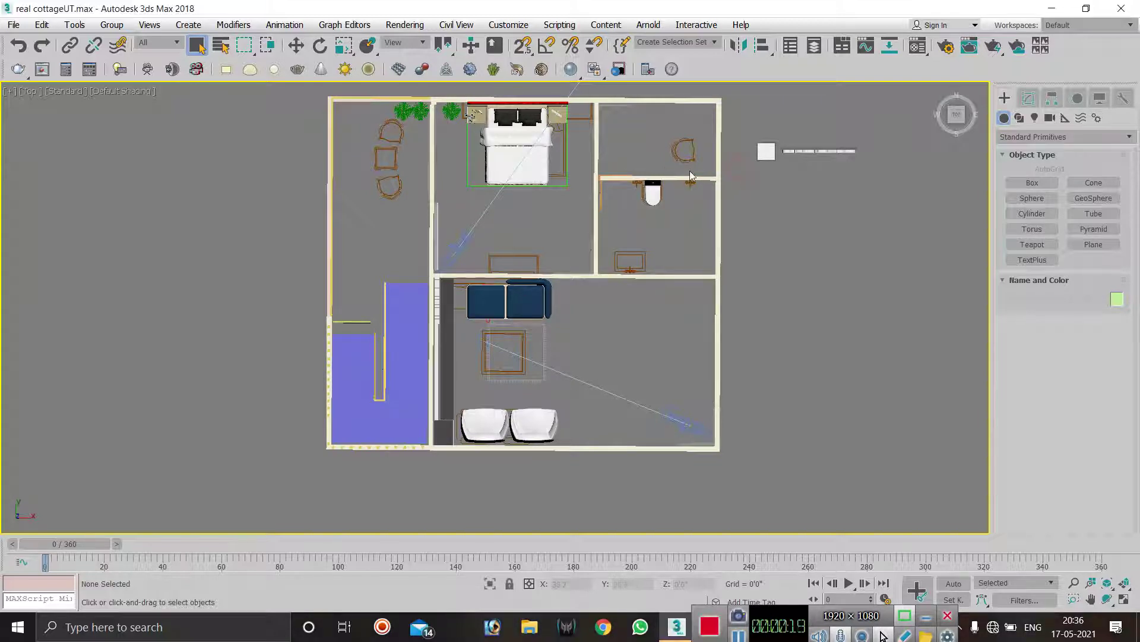
key("p")
scroll(691, 386, "down", 4)
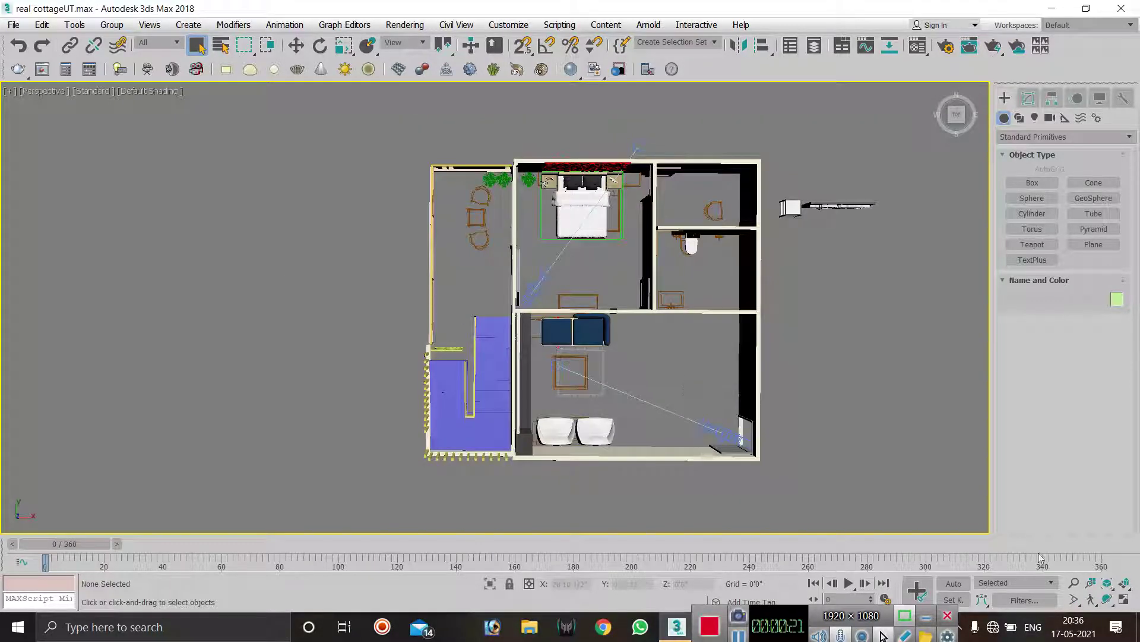
left_click(1104, 601)
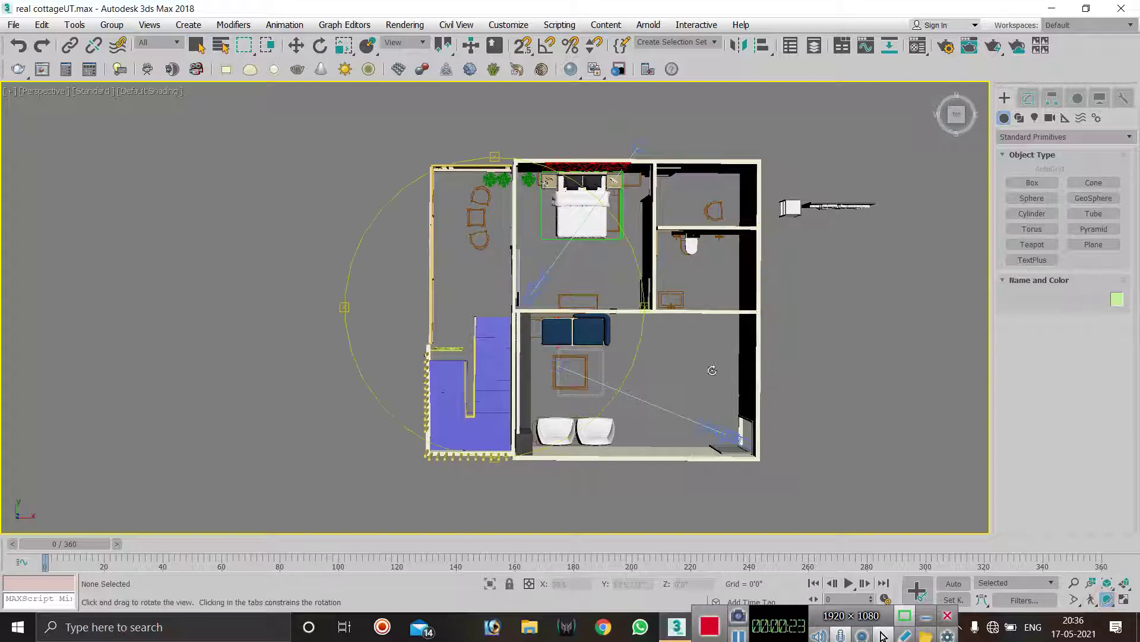
left_click_drag(574, 332, 648, 276)
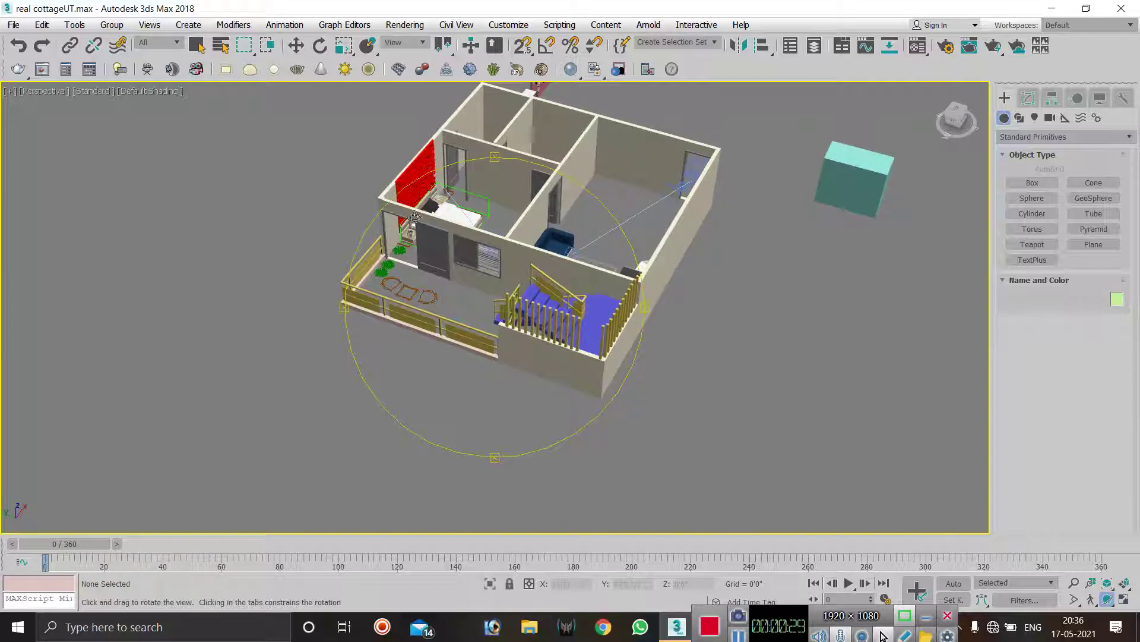
scroll(522, 293, "down", 5)
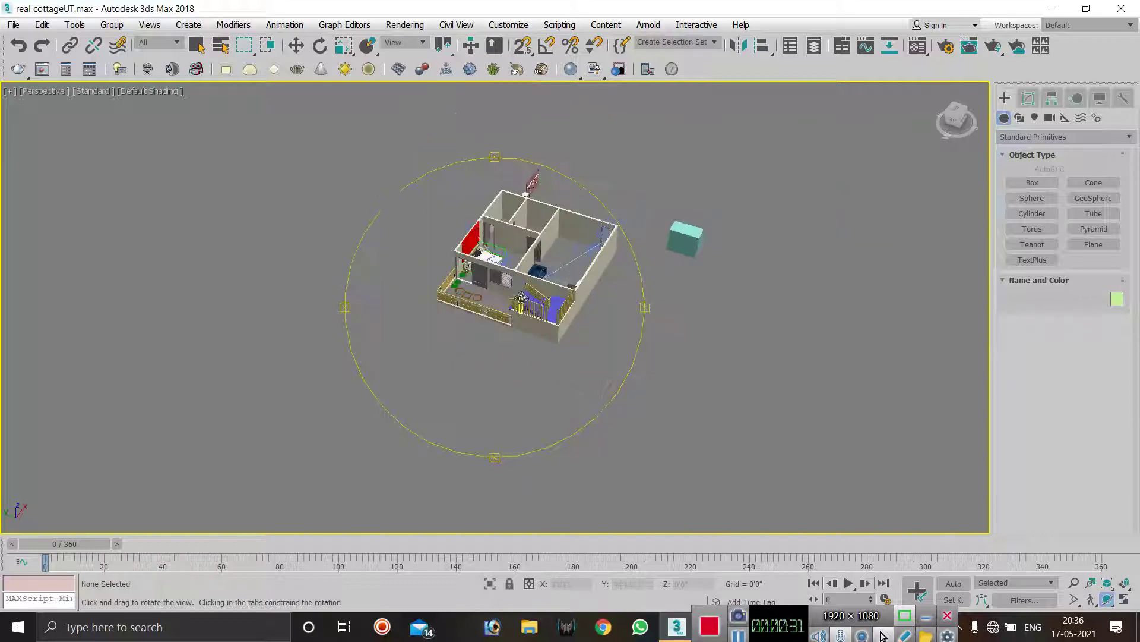
scroll(554, 240, "up", 6)
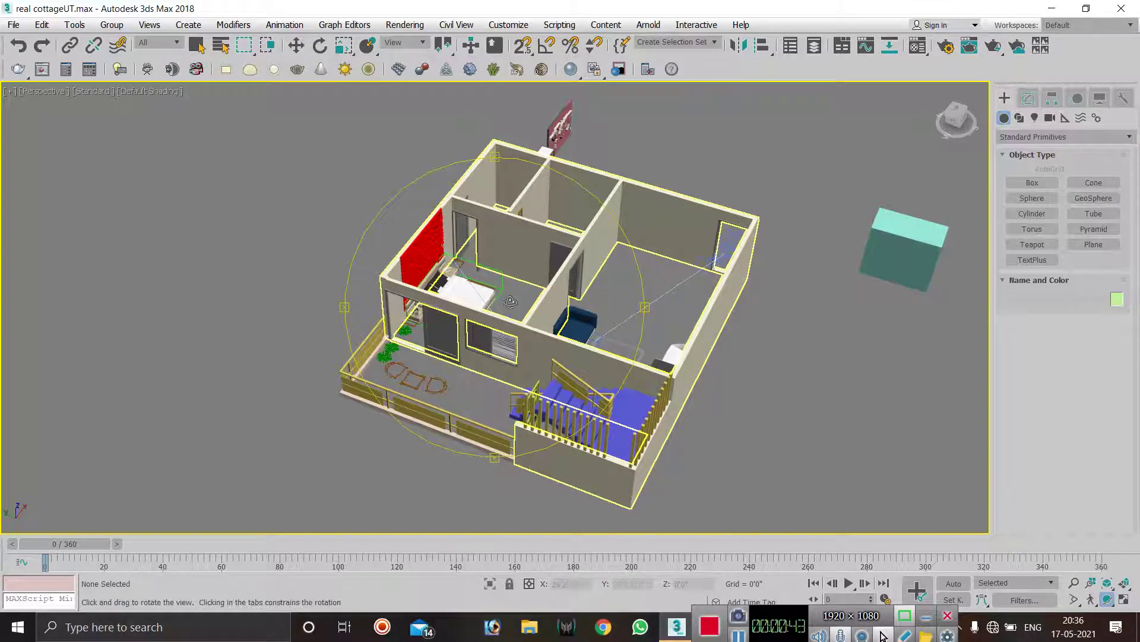
scroll(511, 302, "down", 2)
scroll(518, 300, "up", 2)
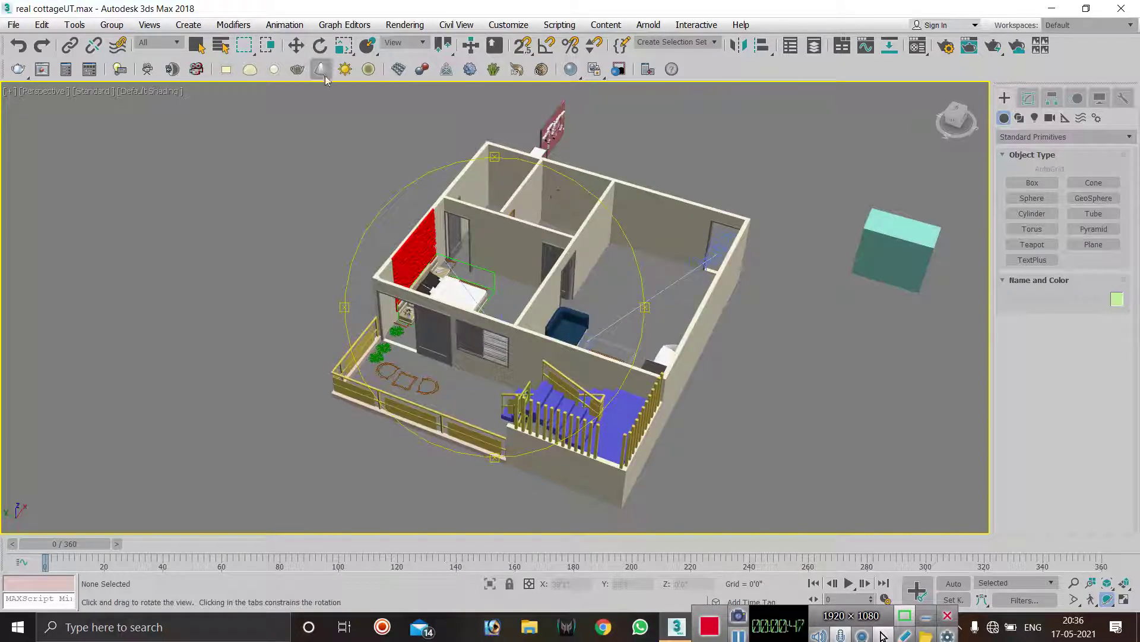
left_click(196, 47)
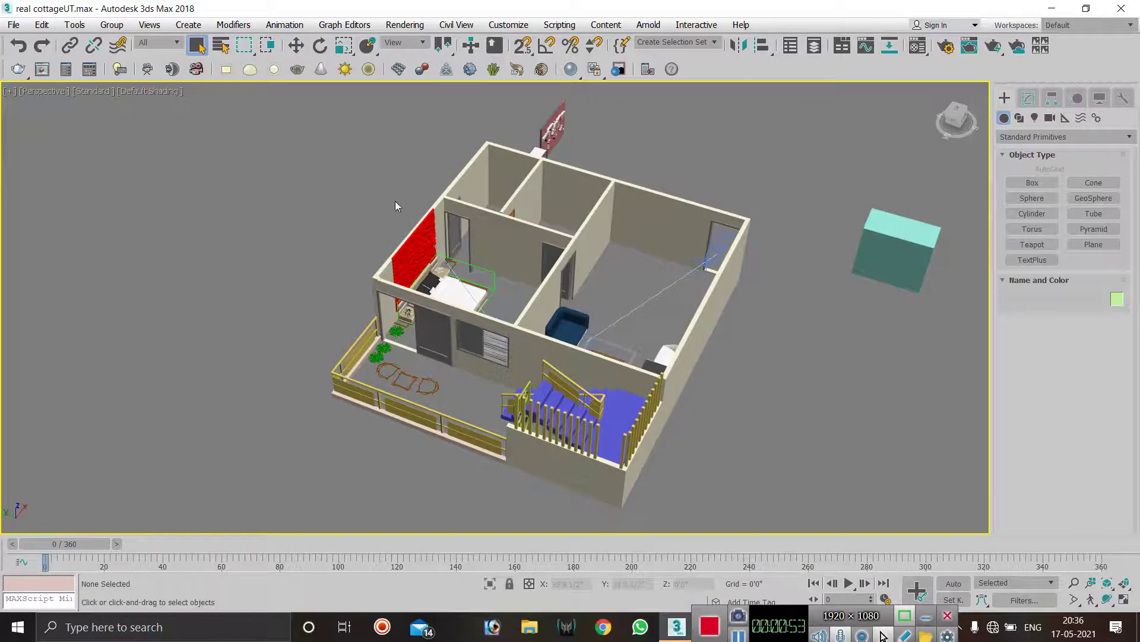
- Try the flooring vray material on the cottage's outer walls and on the inner partition walls
key("m")
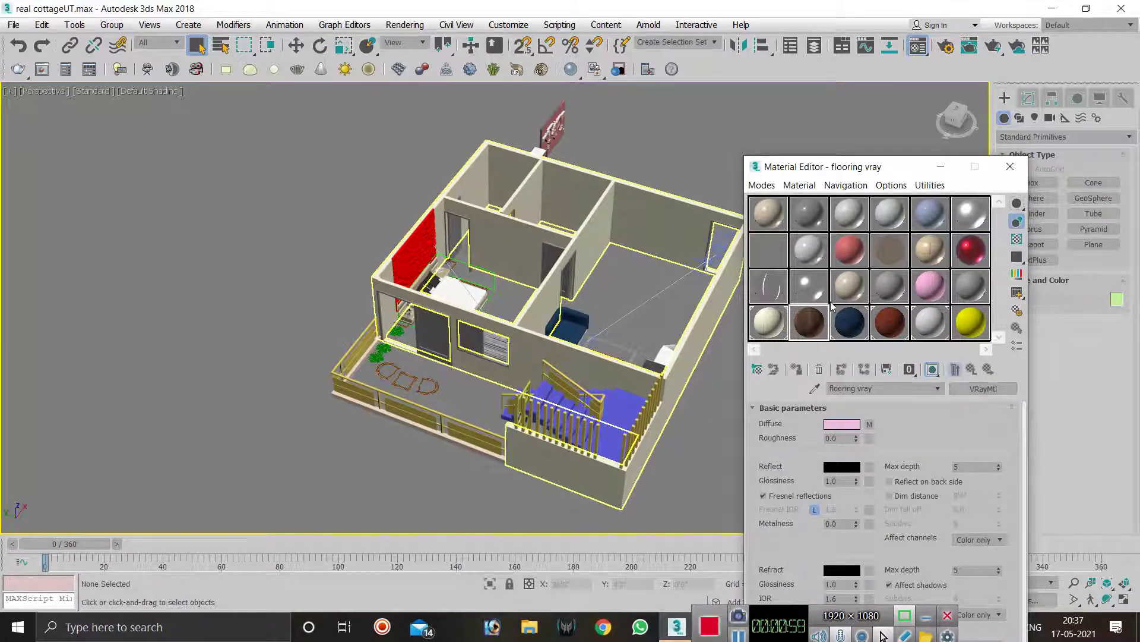
left_click(970, 328)
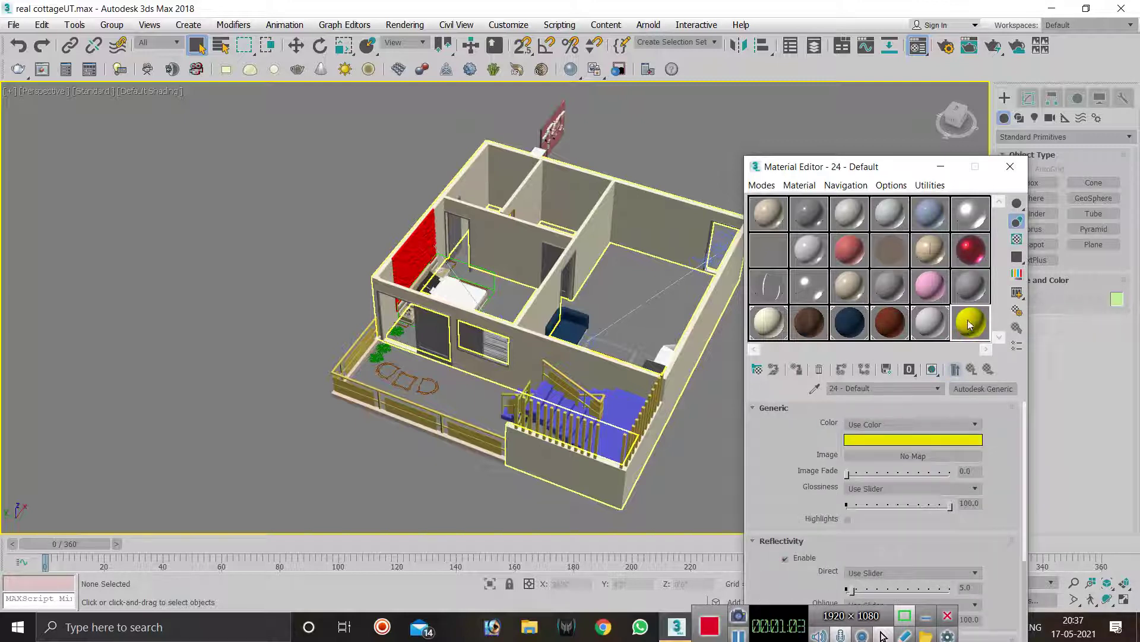
left_click(891, 323)
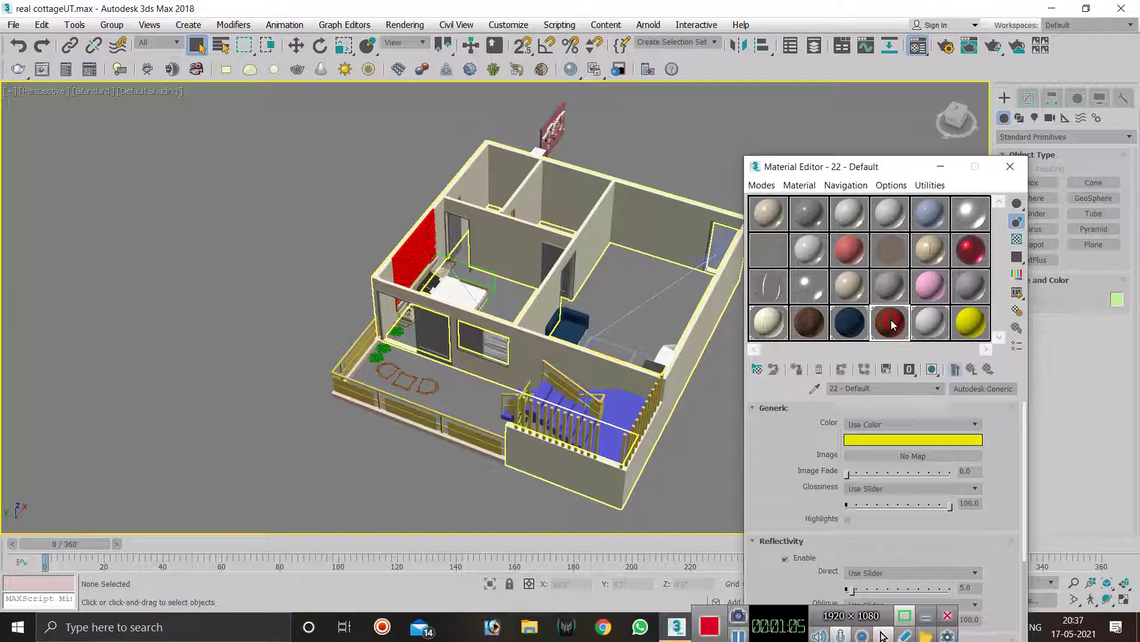
left_click(823, 326)
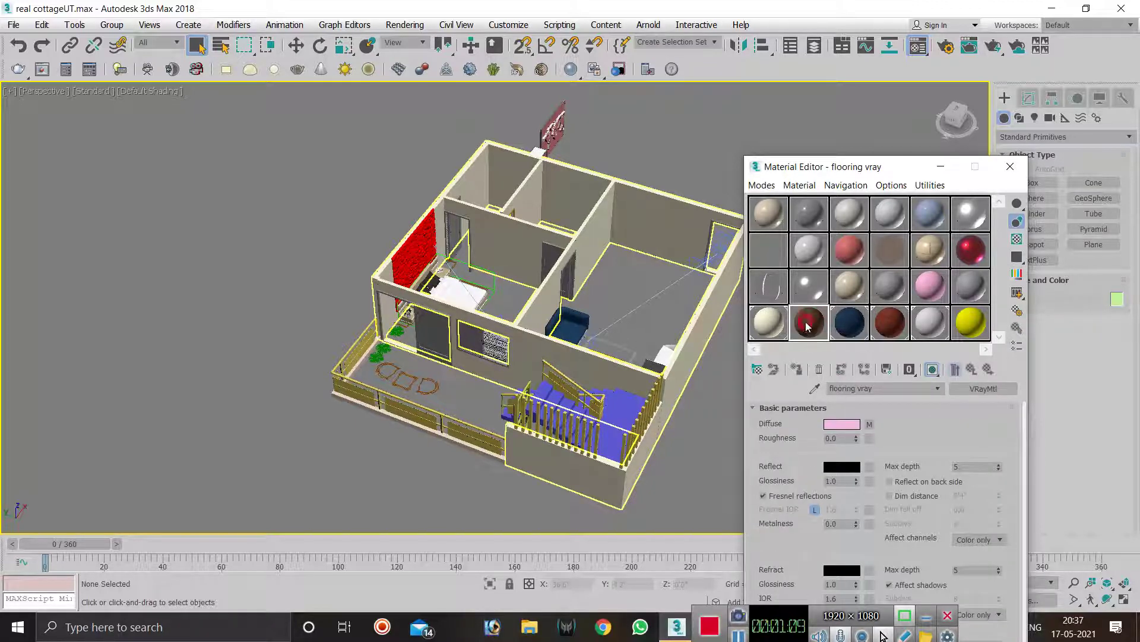
left_click_drag(808, 325, 660, 224)
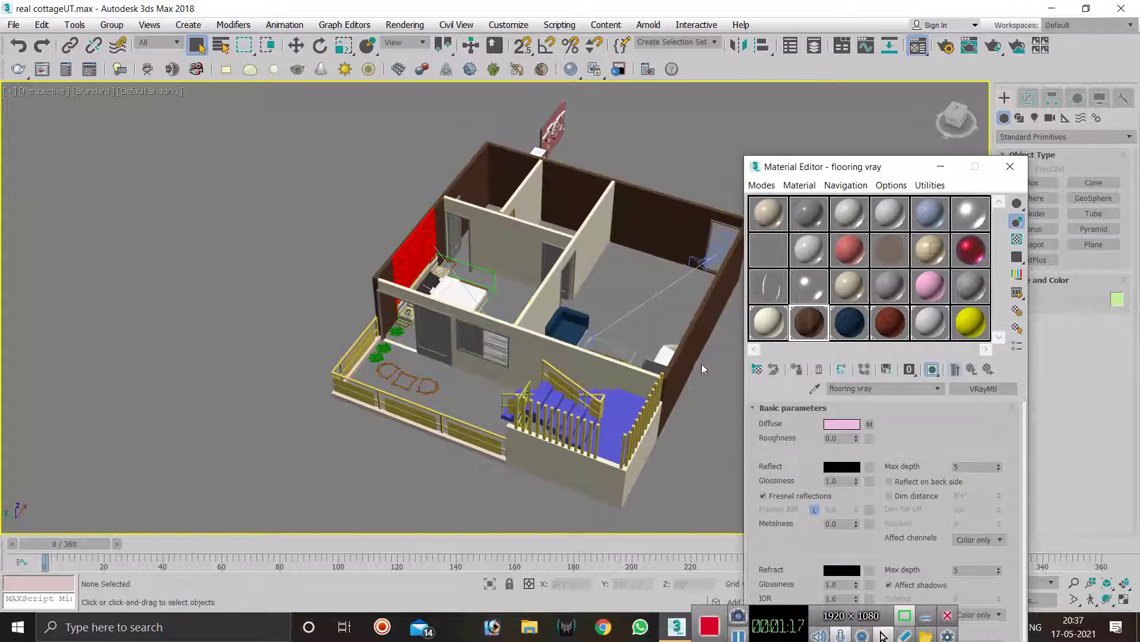
left_click_drag(815, 331, 595, 231)
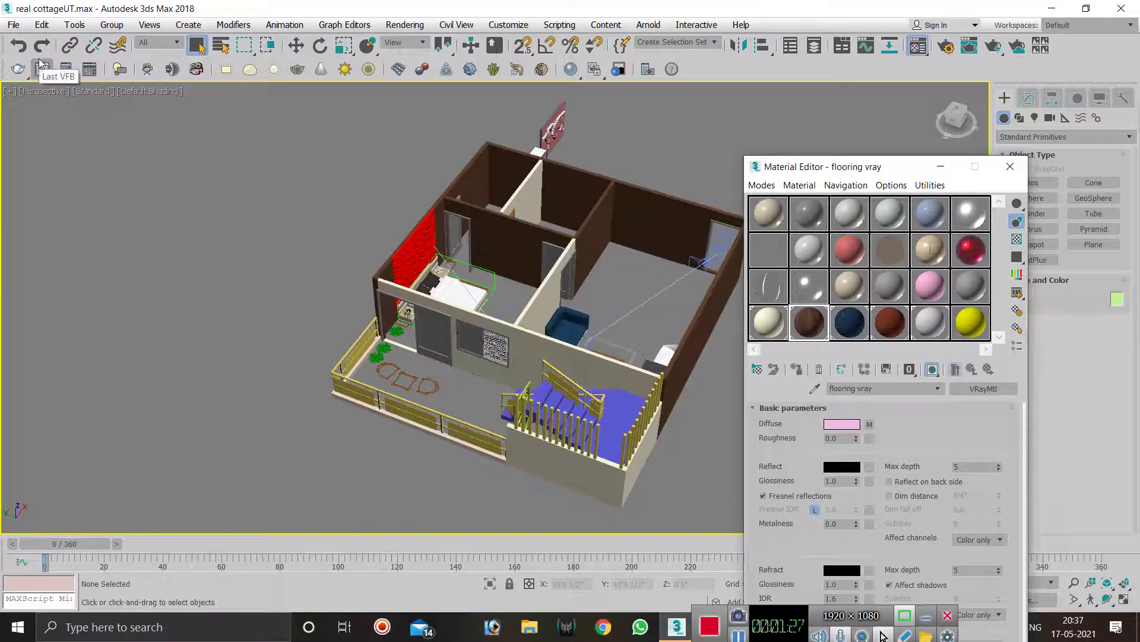
- Undo the flooring vray material on the walls, restoring their cream finish
left_click(19, 46)
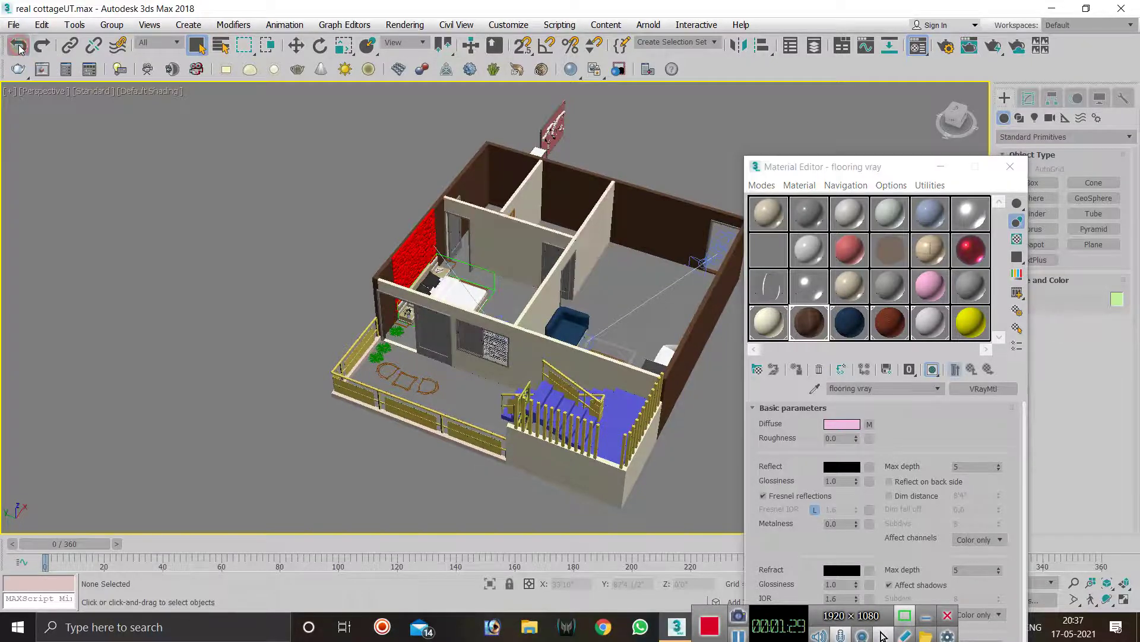
left_click(19, 47)
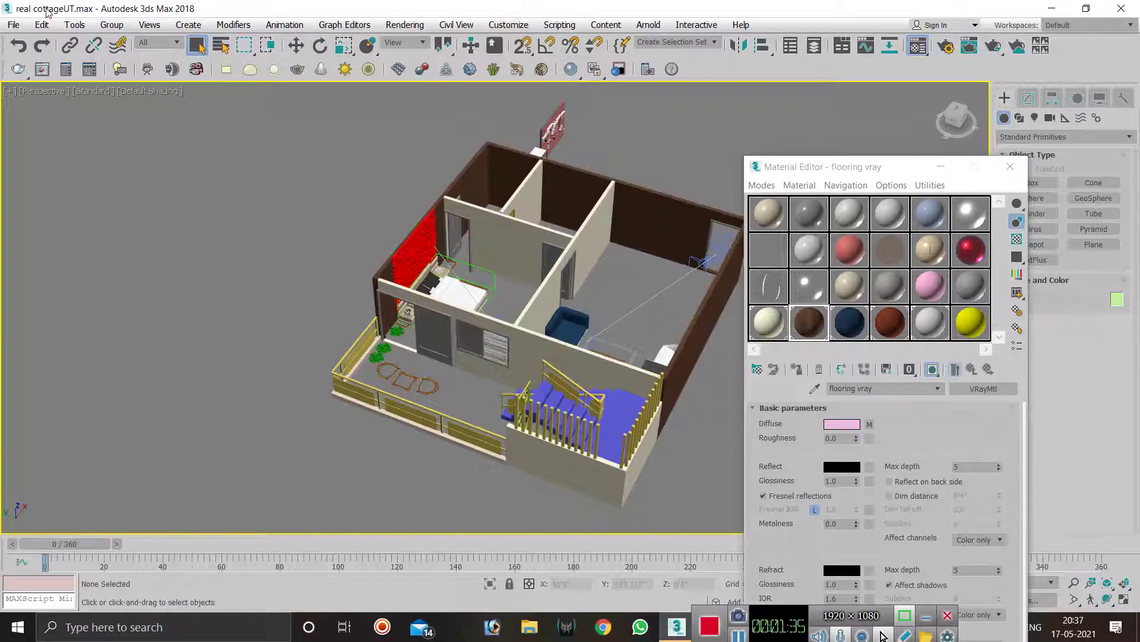
left_click(18, 45)
left_click(1010, 166)
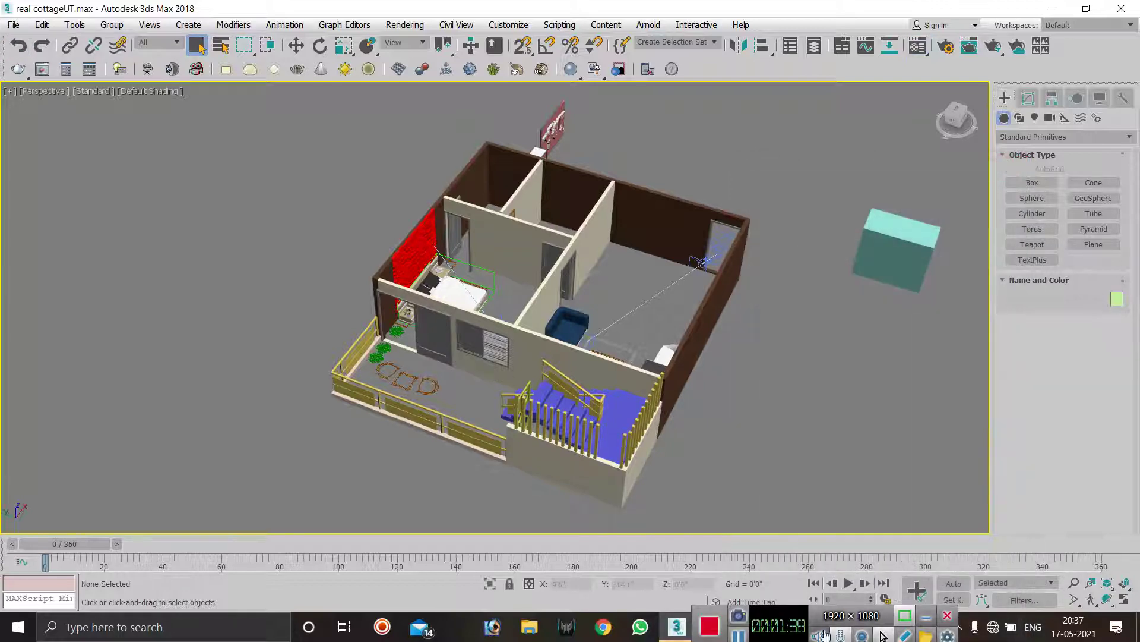
key("m")
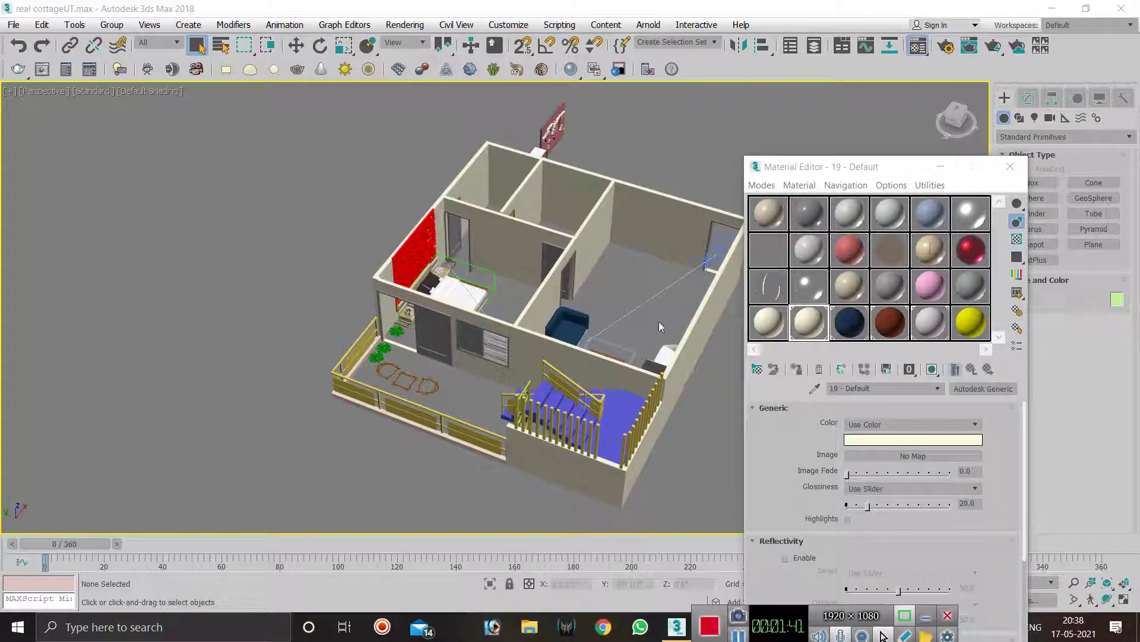
- Minimise the Material Editor and delete the teal box standing beside the house
left_click(941, 167)
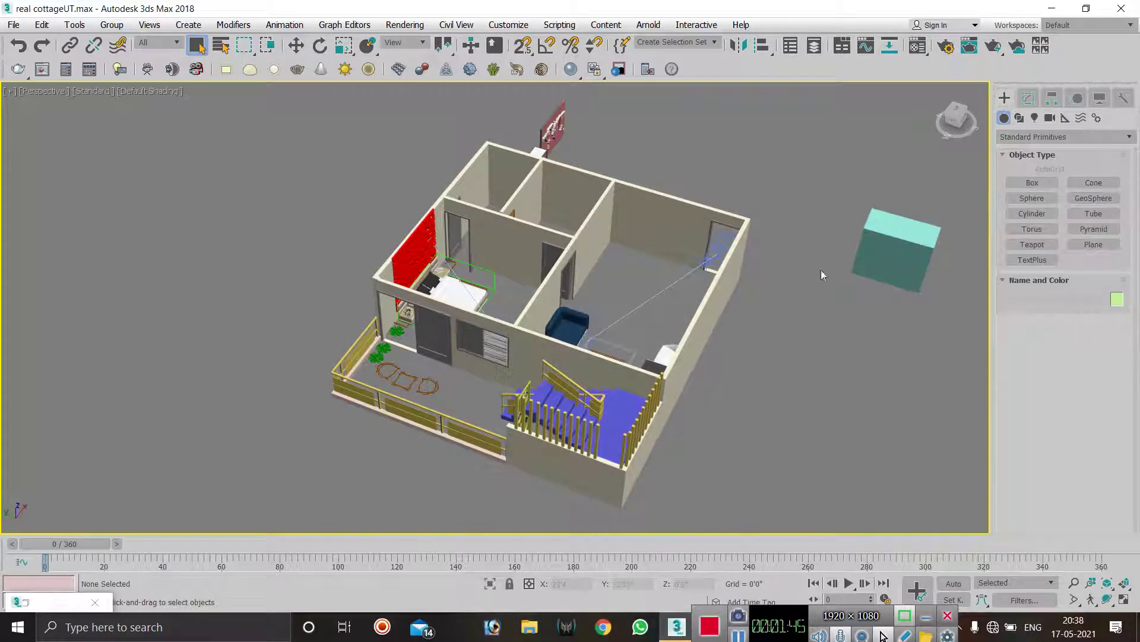
left_click_drag(940, 199, 833, 336)
key("Delete")
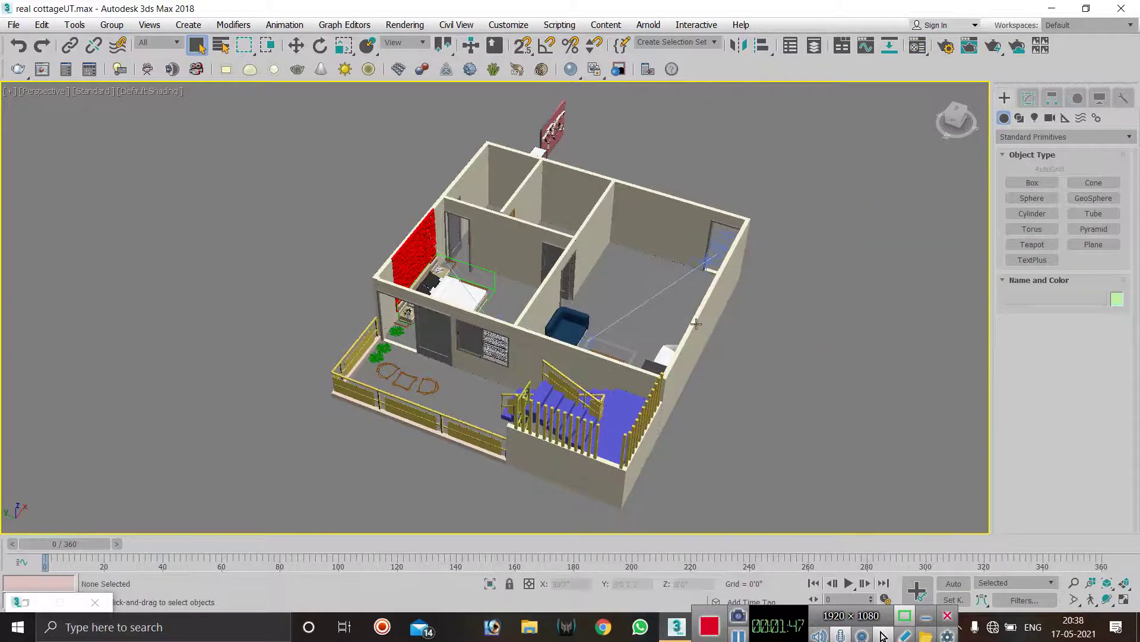
- Show the cottage in the front view and turn on object snapping with the Vertex option
key("l")
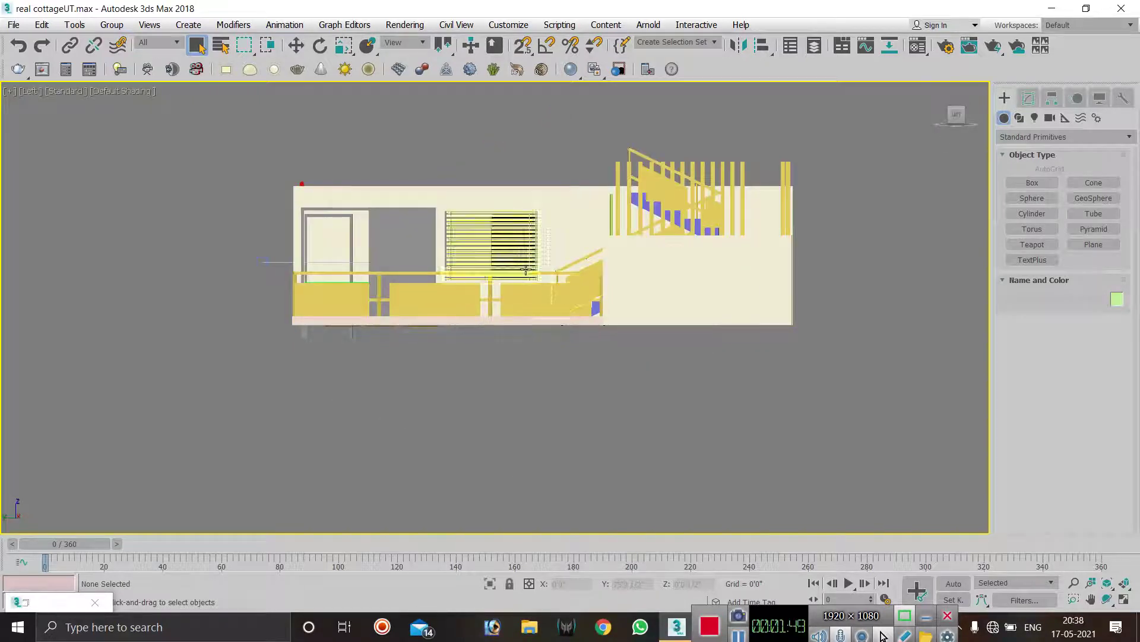
key("r")
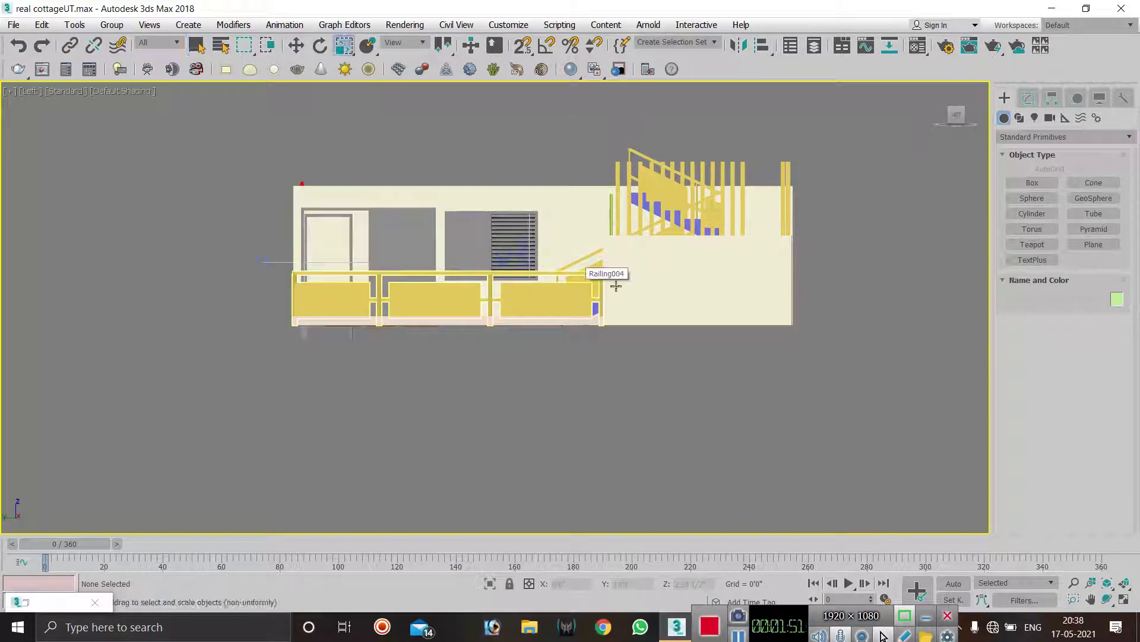
key("f")
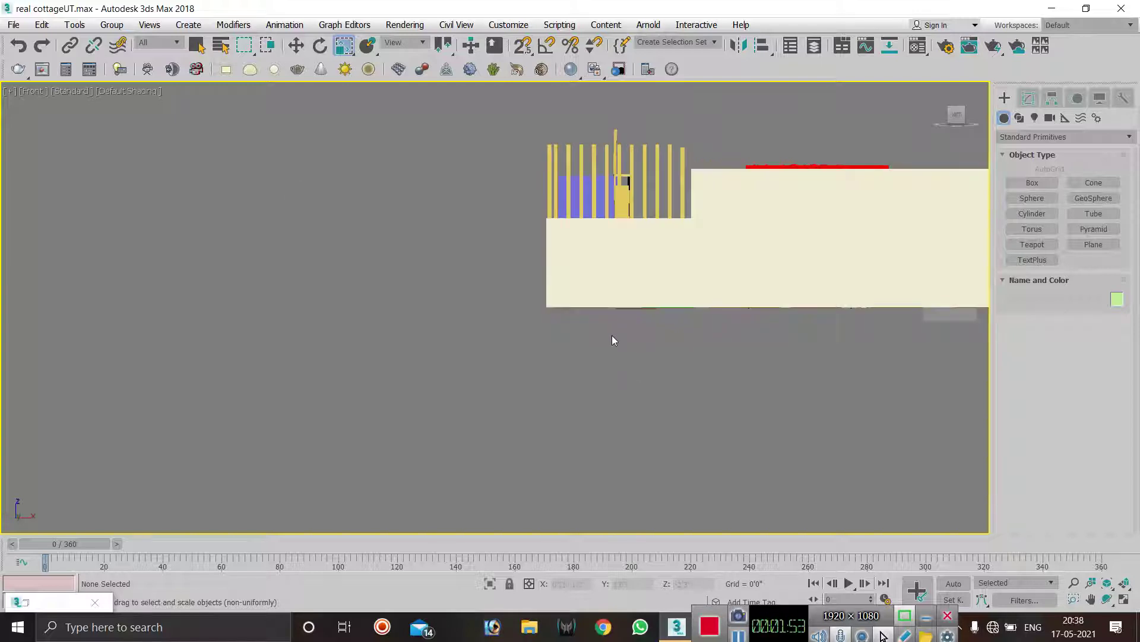
scroll(357, 336, "down", 3)
scroll(652, 272, "up", 4)
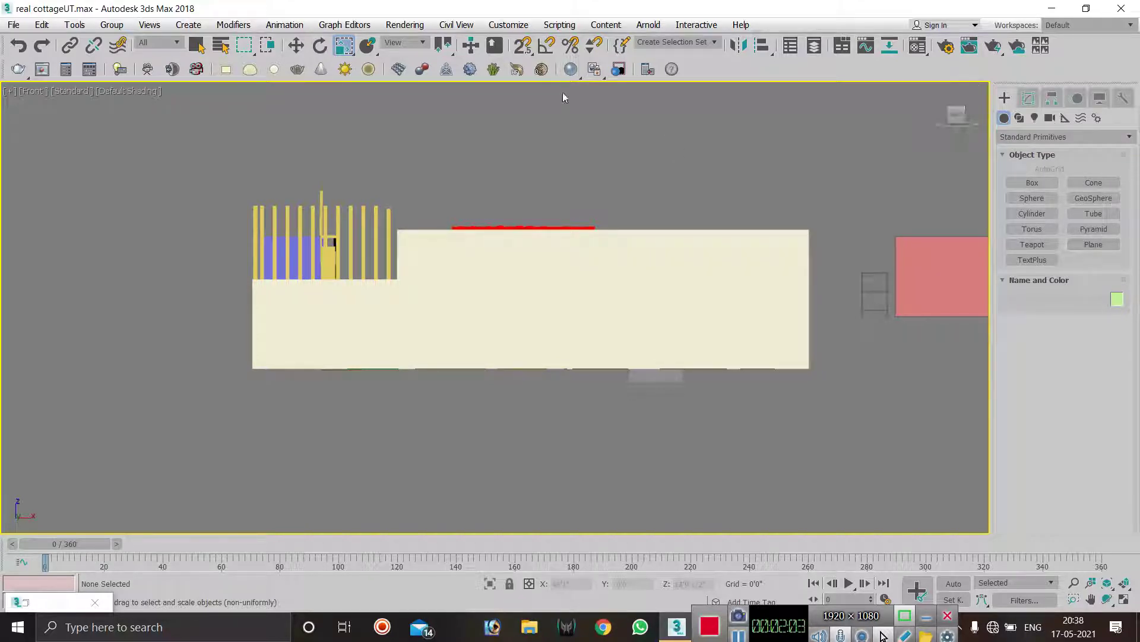
right_click(521, 47)
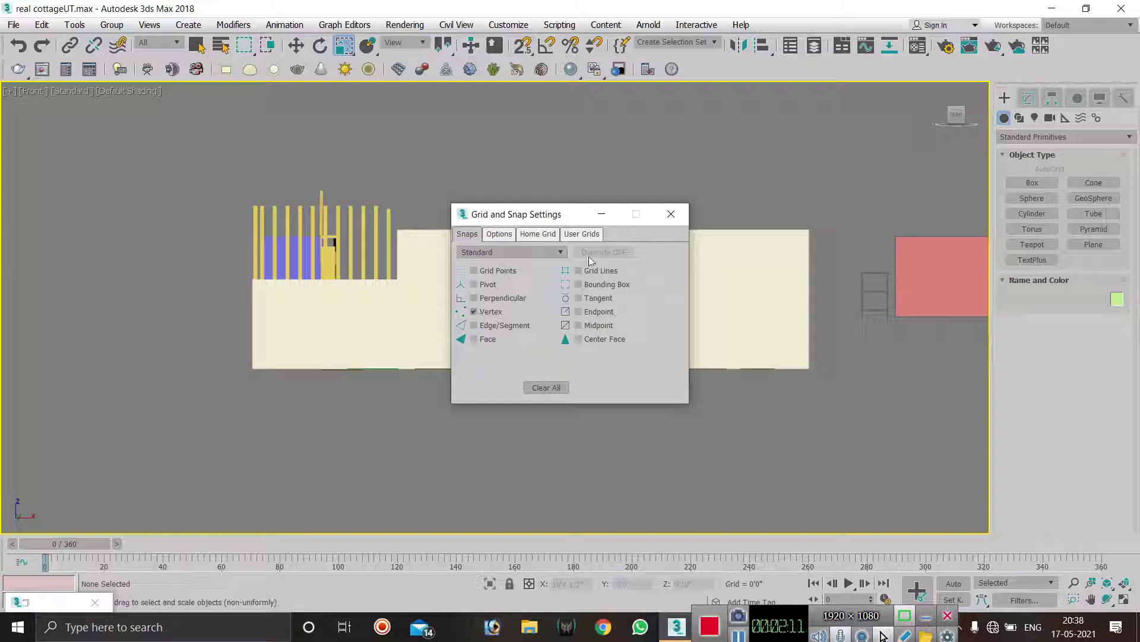
left_click(672, 214)
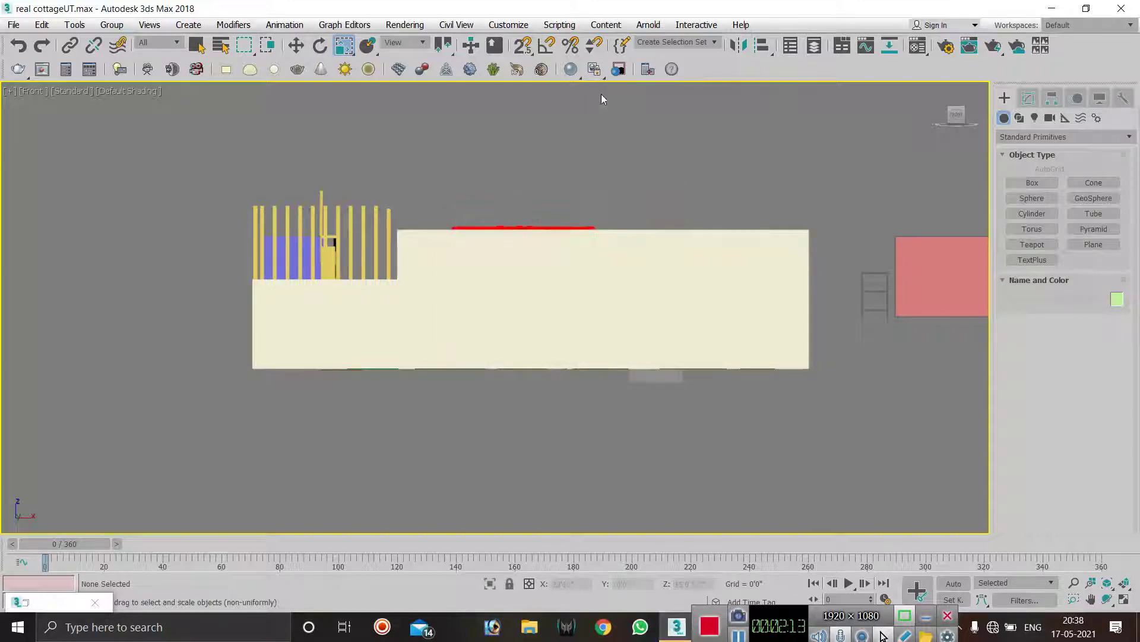
left_click(524, 47)
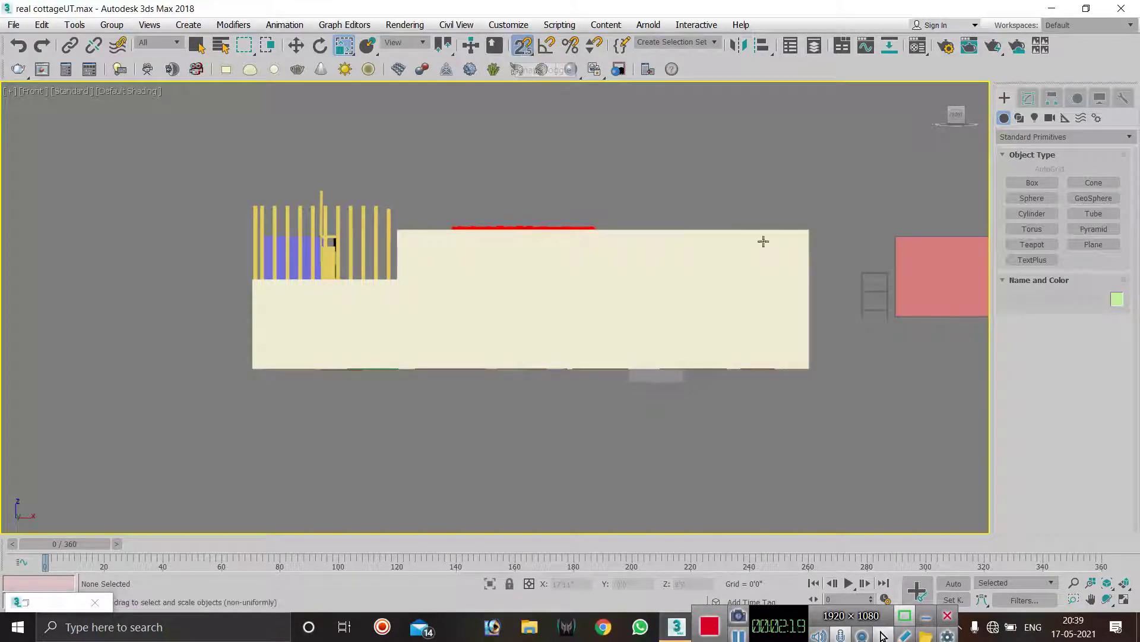
- Draw a plane 8'0" long and 23'7" wide covering the taller part of the front wall, corner to corner
left_click(1099, 244)
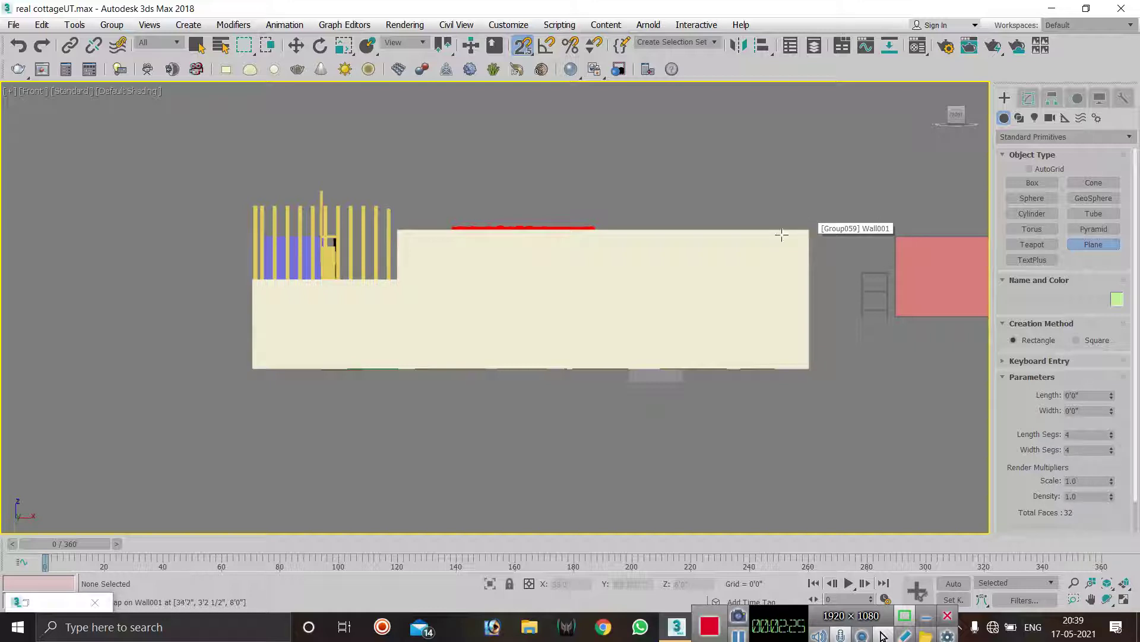
left_click_drag(398, 229, 809, 368)
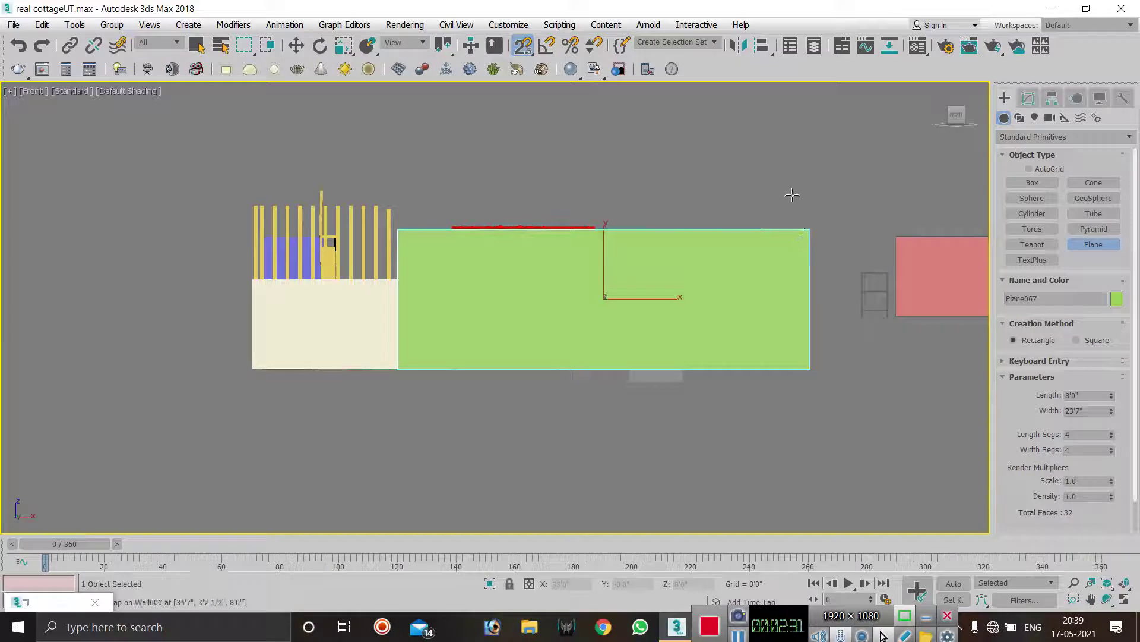
key("r")
key("r")
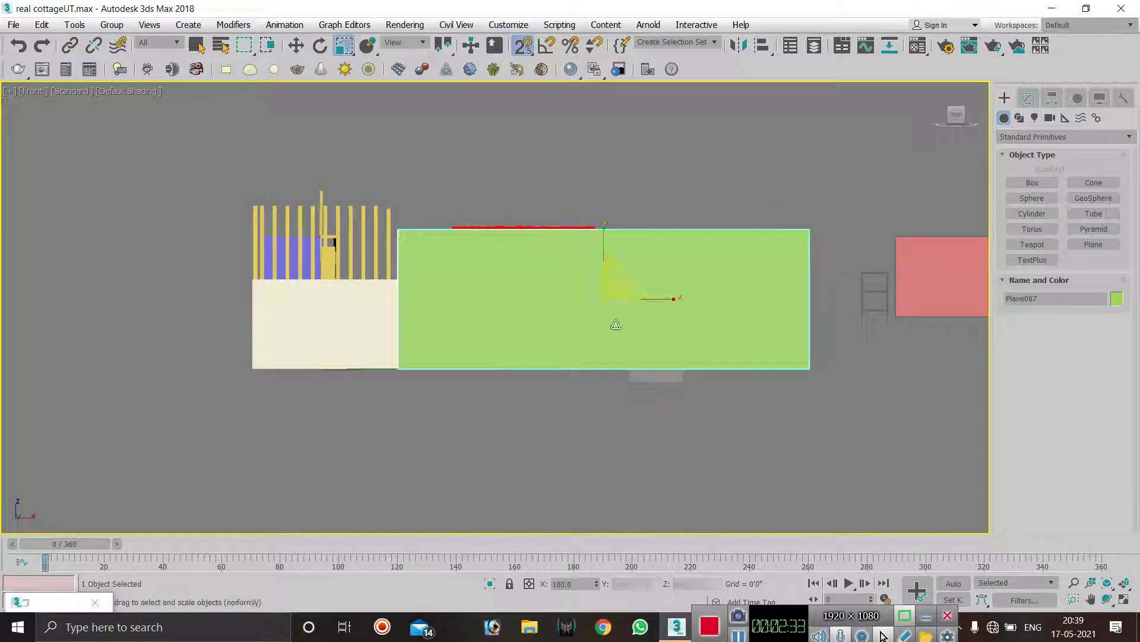
- Check the new plane's position relative to the front wall in an orbited perspective view
key("p")
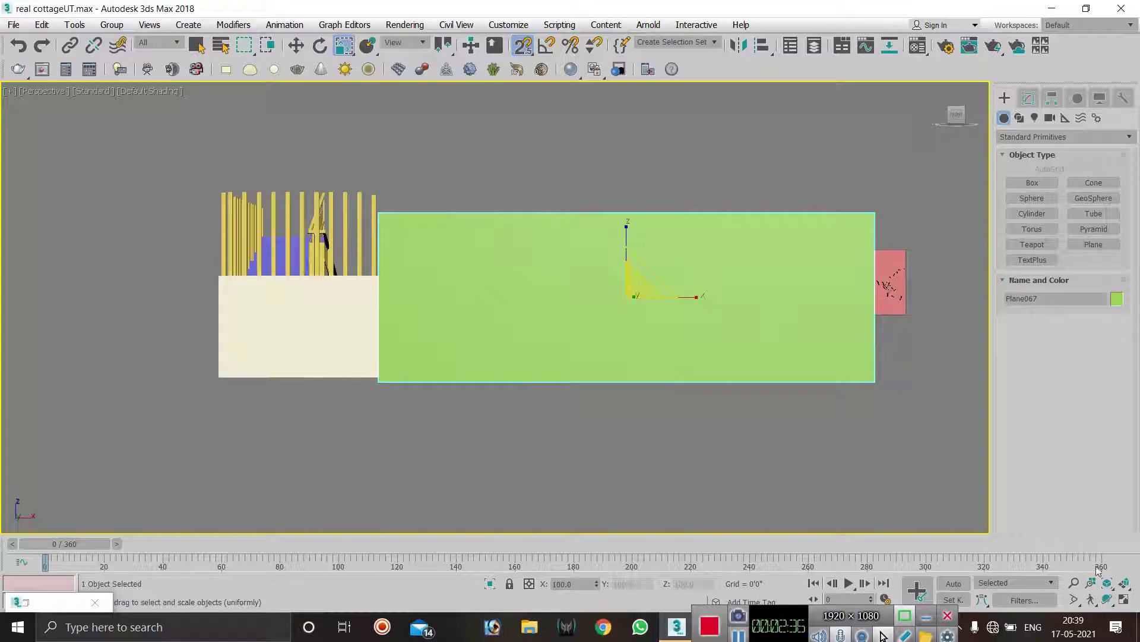
left_click(1108, 599)
left_click_drag(571, 330, 506, 300)
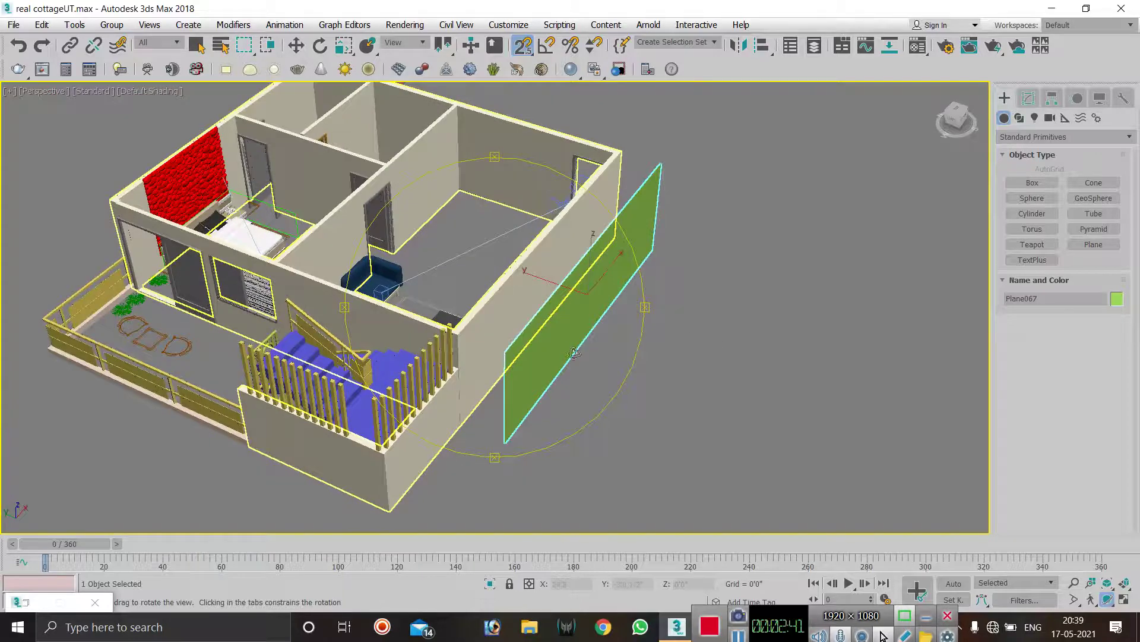
left_click_drag(537, 334, 607, 420)
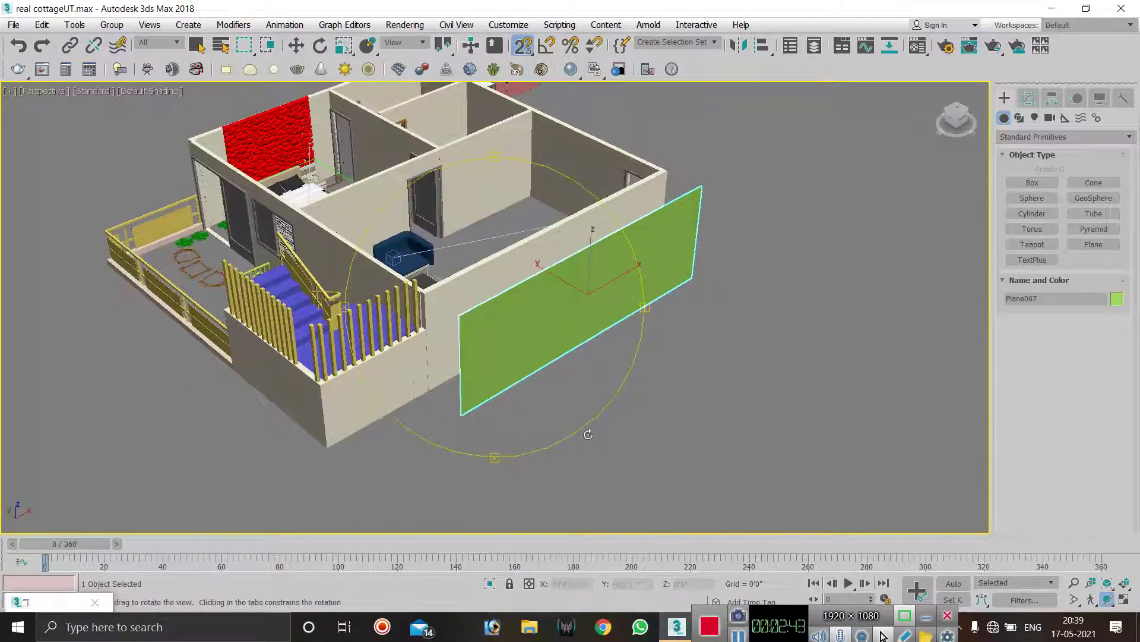
left_click_drag(549, 325, 575, 334)
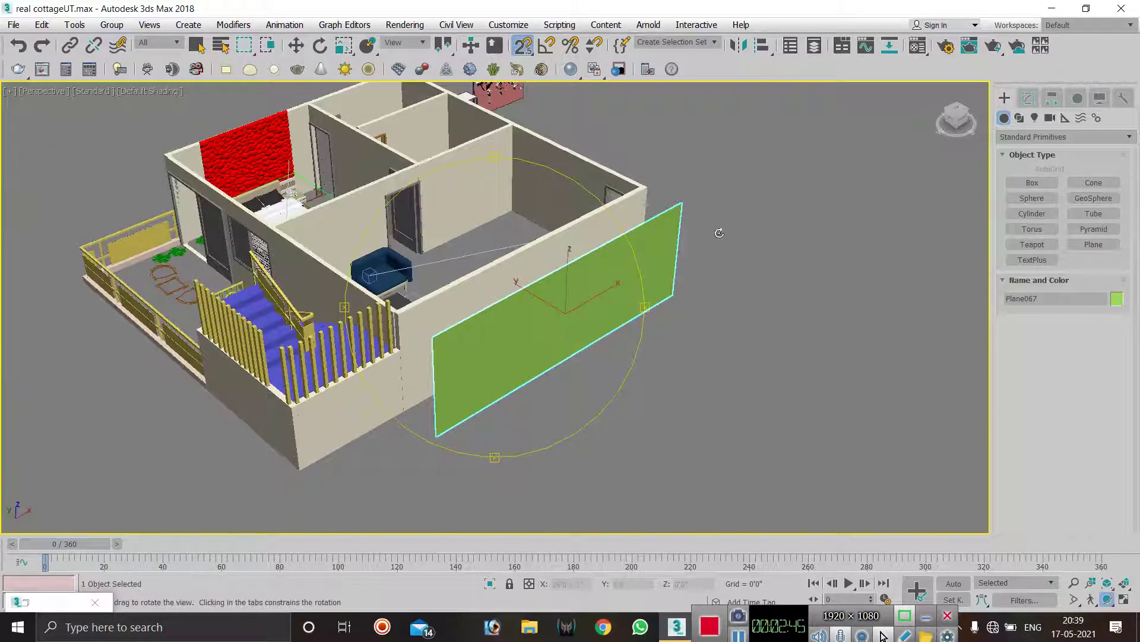
- Turn off snapping and move the green plane along Y from in front of the house to the bedroom's back wall
left_click_drag(525, 421, 603, 325)
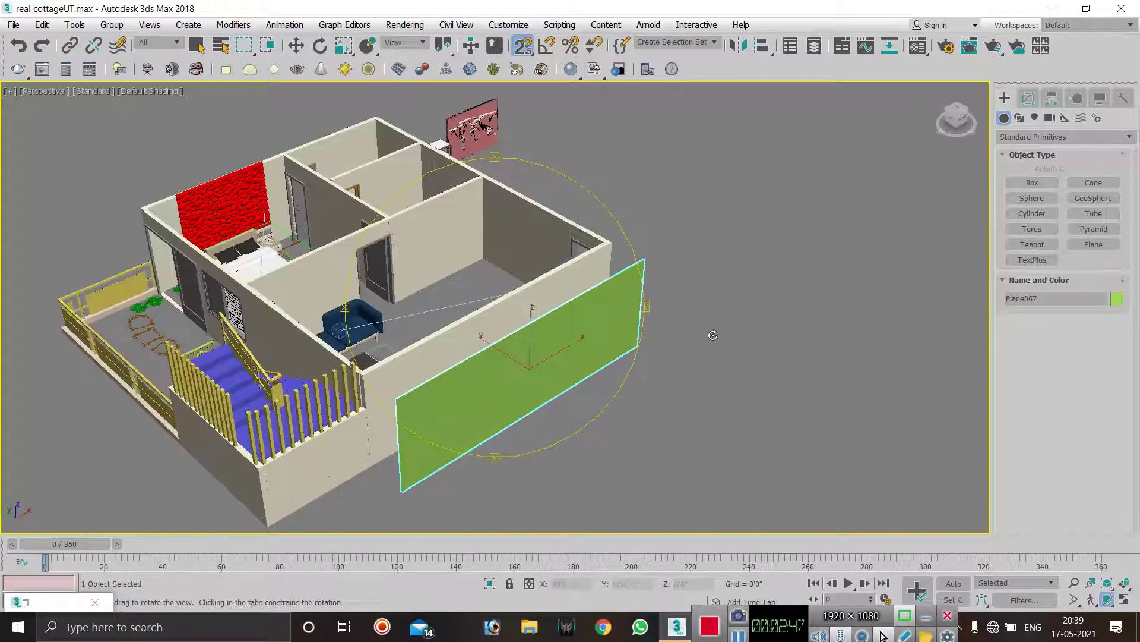
left_click(196, 45)
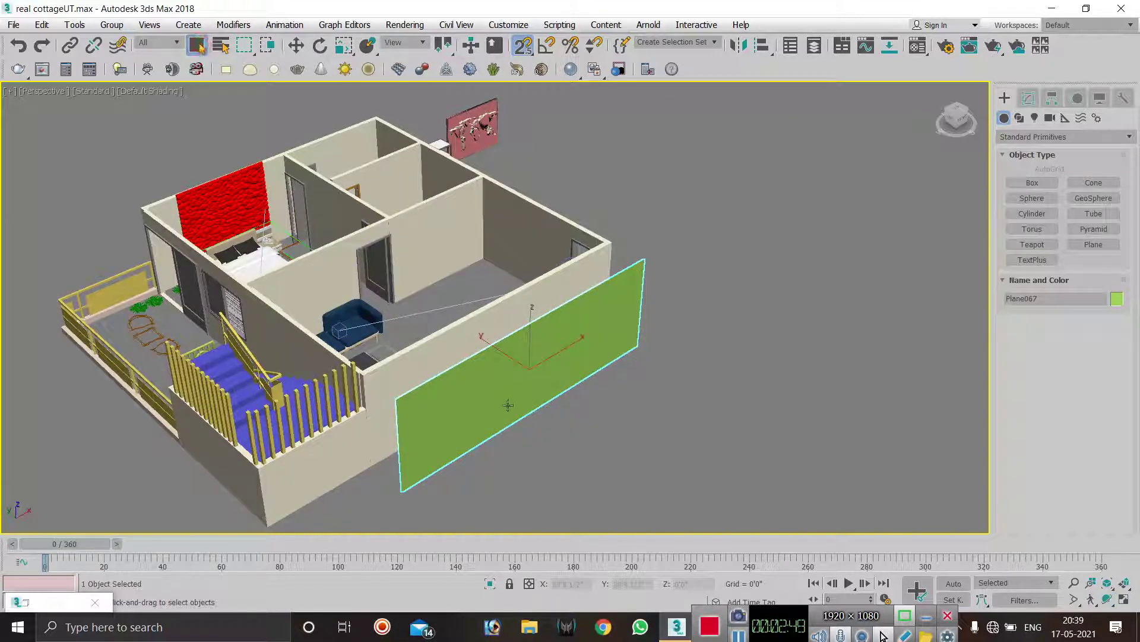
key("w")
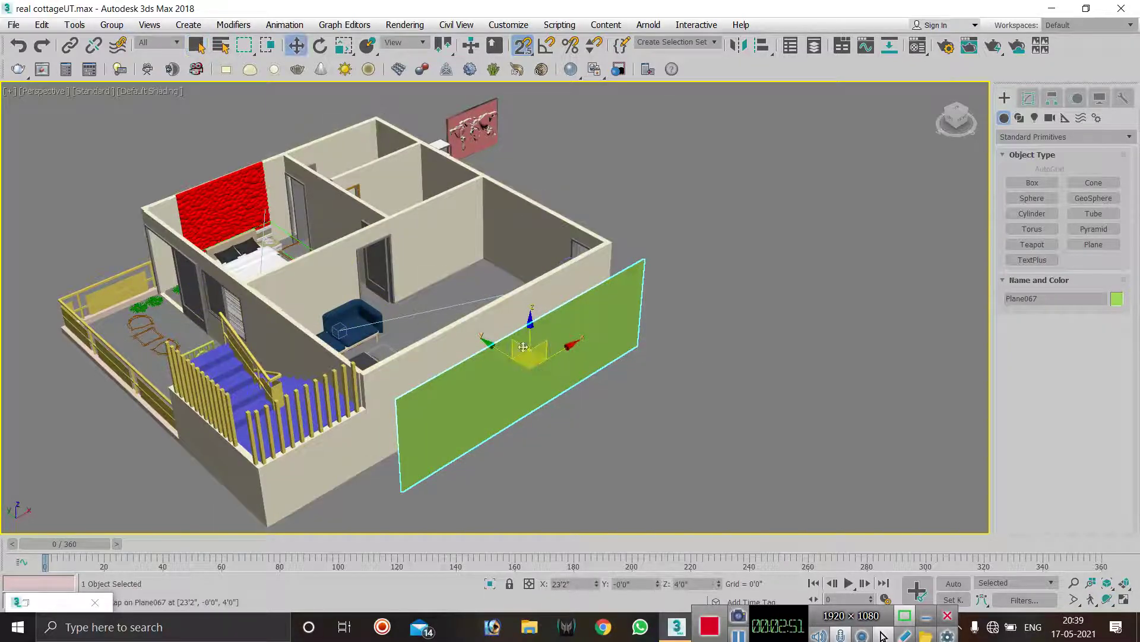
mouse_move(498, 352)
left_mouse_down()
mouse_move(347, 273)
mouse_move(518, 362)
left_mouse_up()
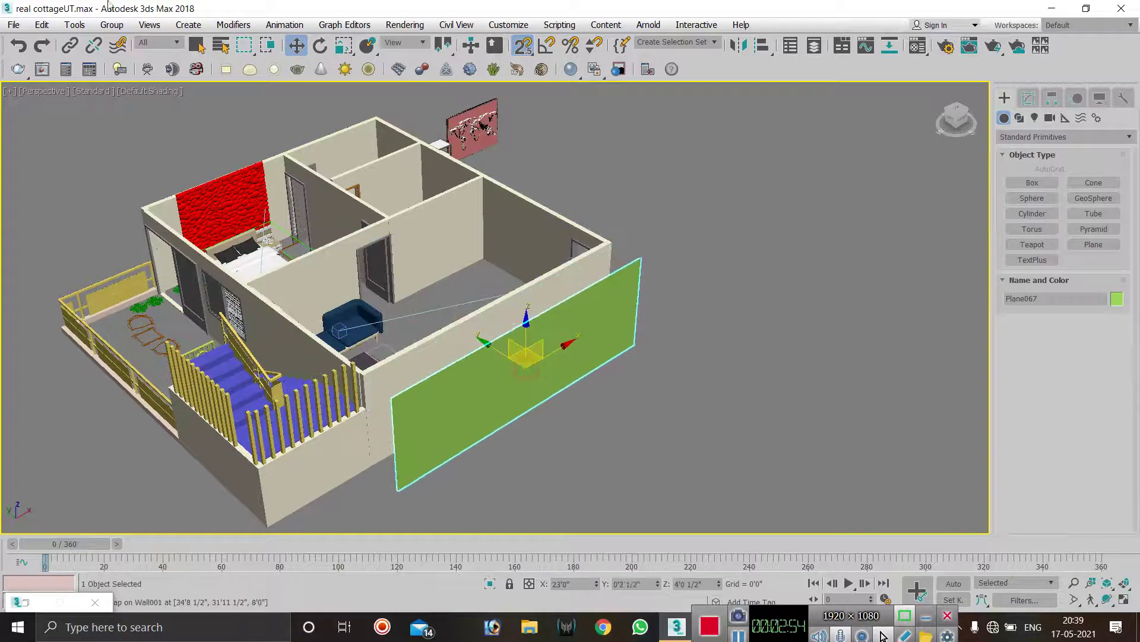
left_click(18, 45)
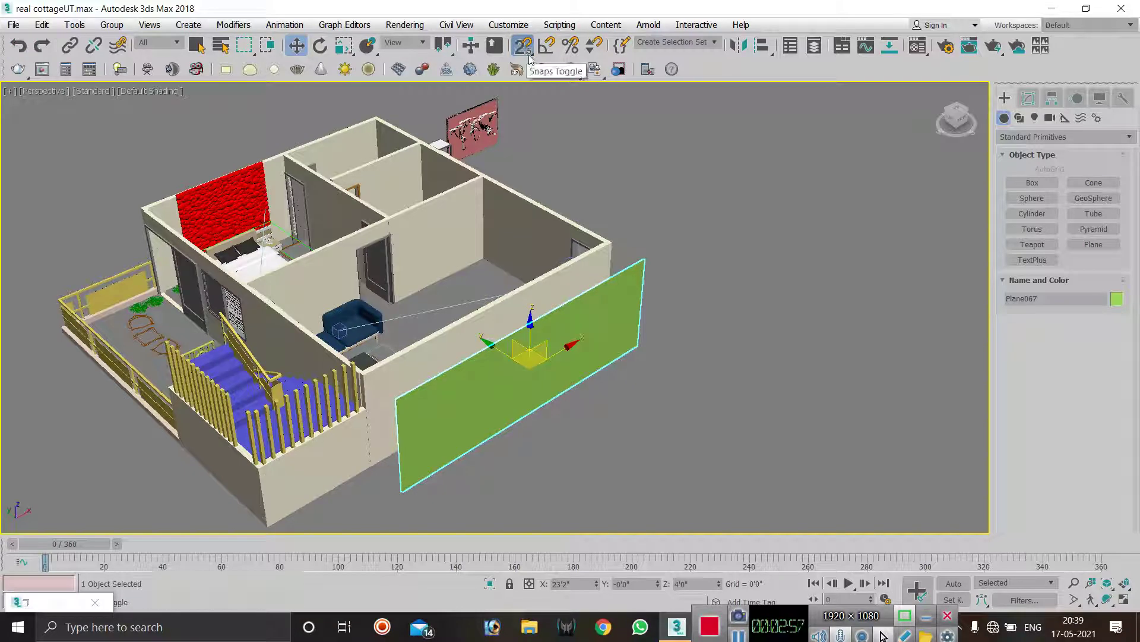
left_click_drag(522, 45, 522, 59)
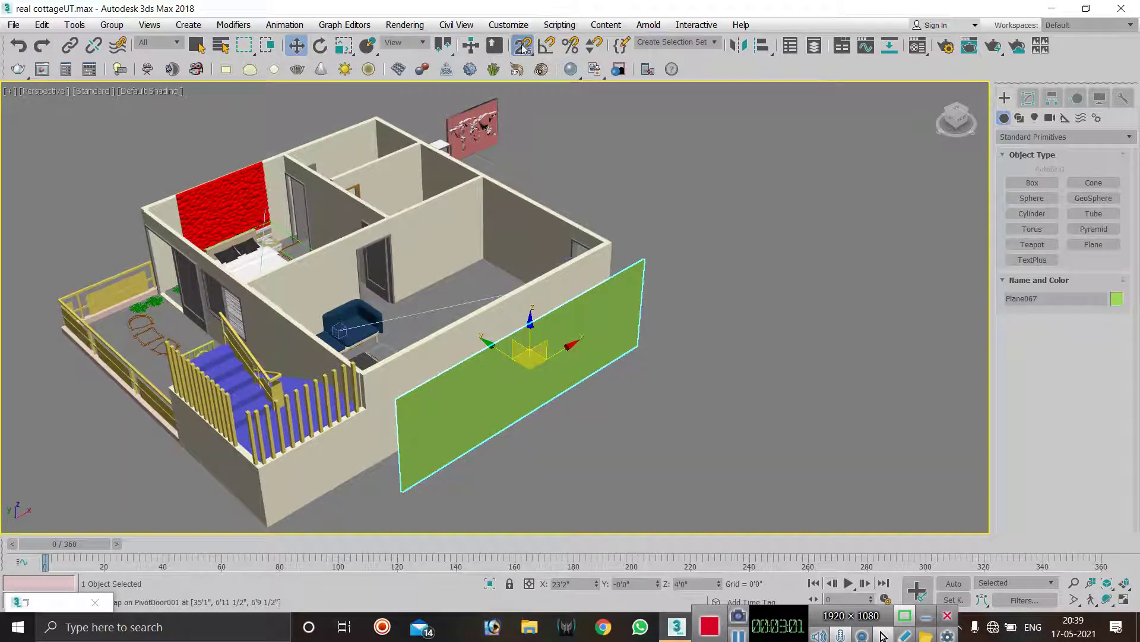
key("s")
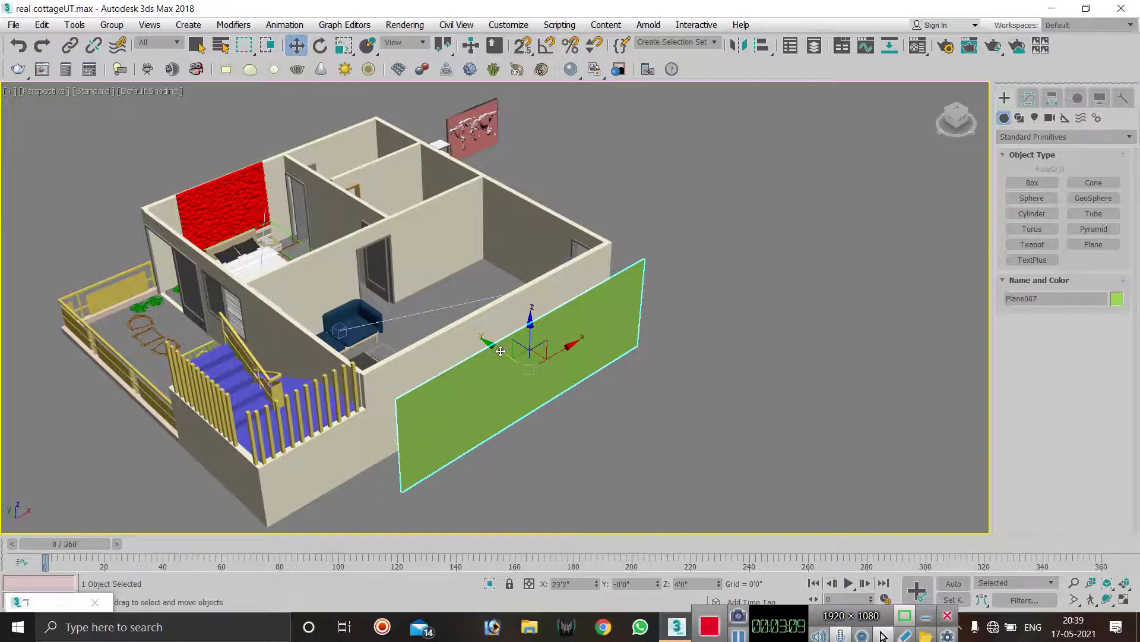
left_click_drag(501, 348, 250, 183)
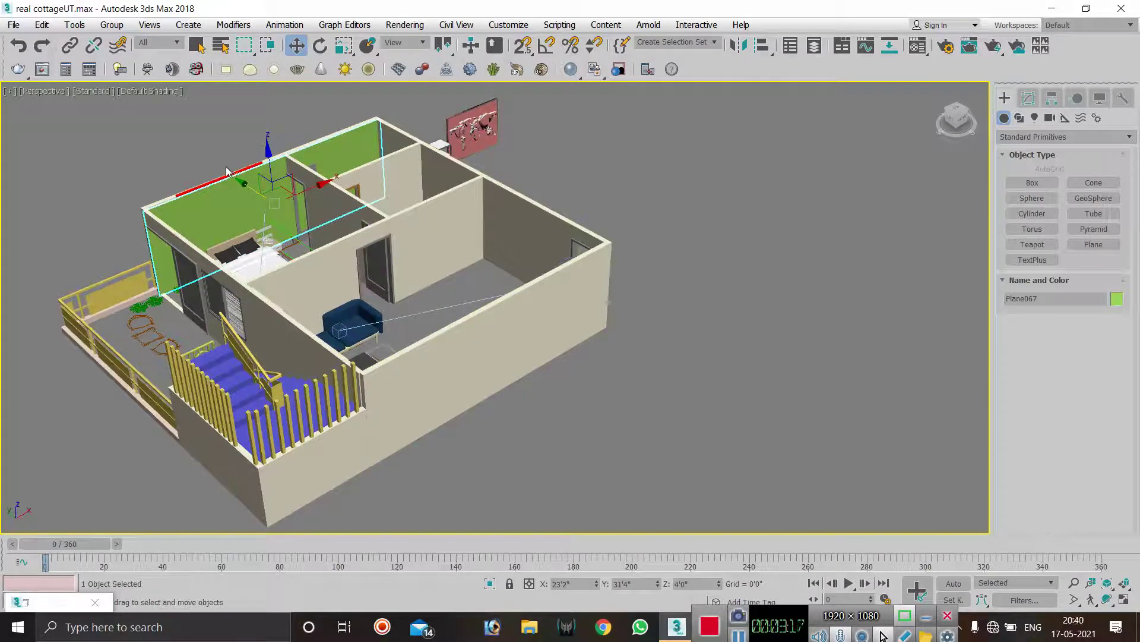
- Shift the plane along Y to 31'6" so it lies against the inner face of the back wall
scroll(250, 153, "up", 5)
scroll(337, 200, "down", 2)
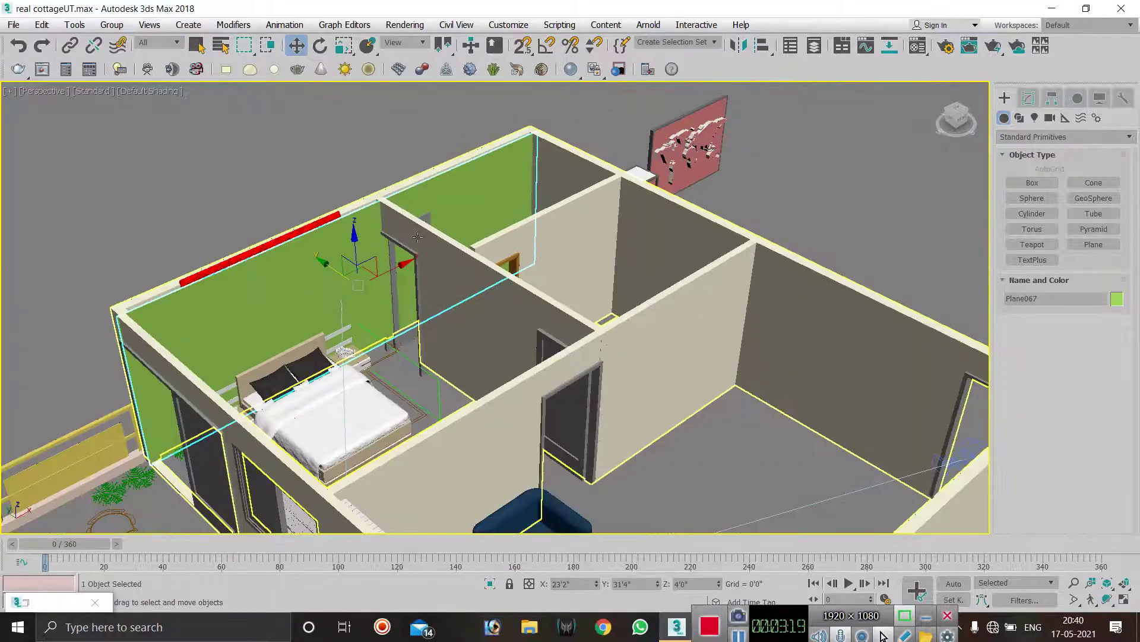
scroll(365, 213, "up", 2)
left_click_drag(342, 303, 333, 302)
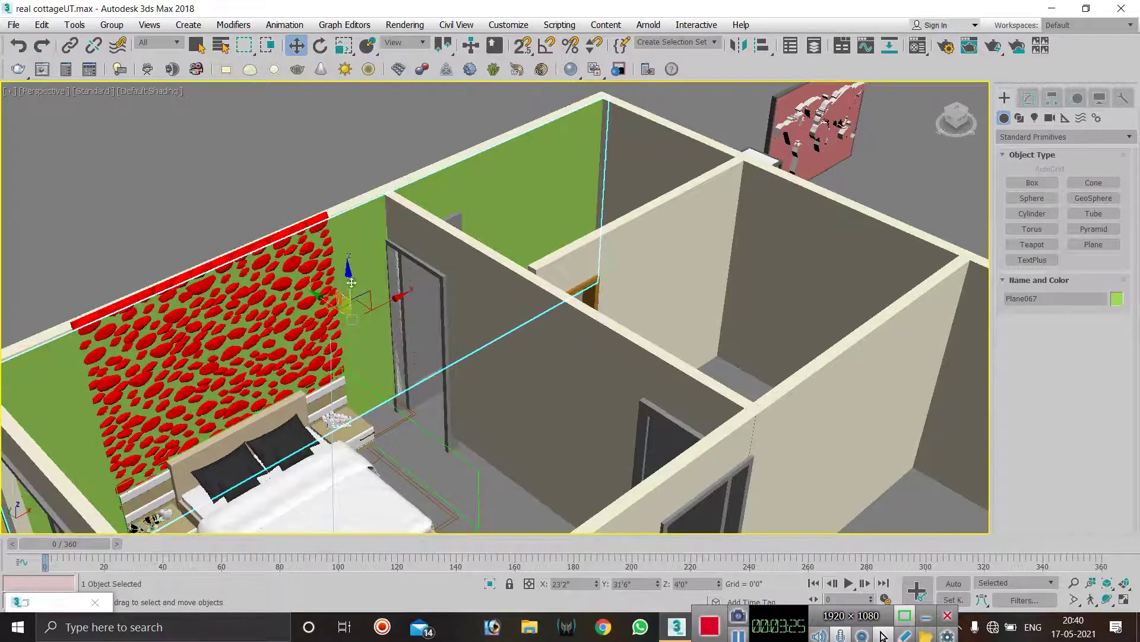
scroll(540, 148, "down", 3)
scroll(493, 156, "up", 2)
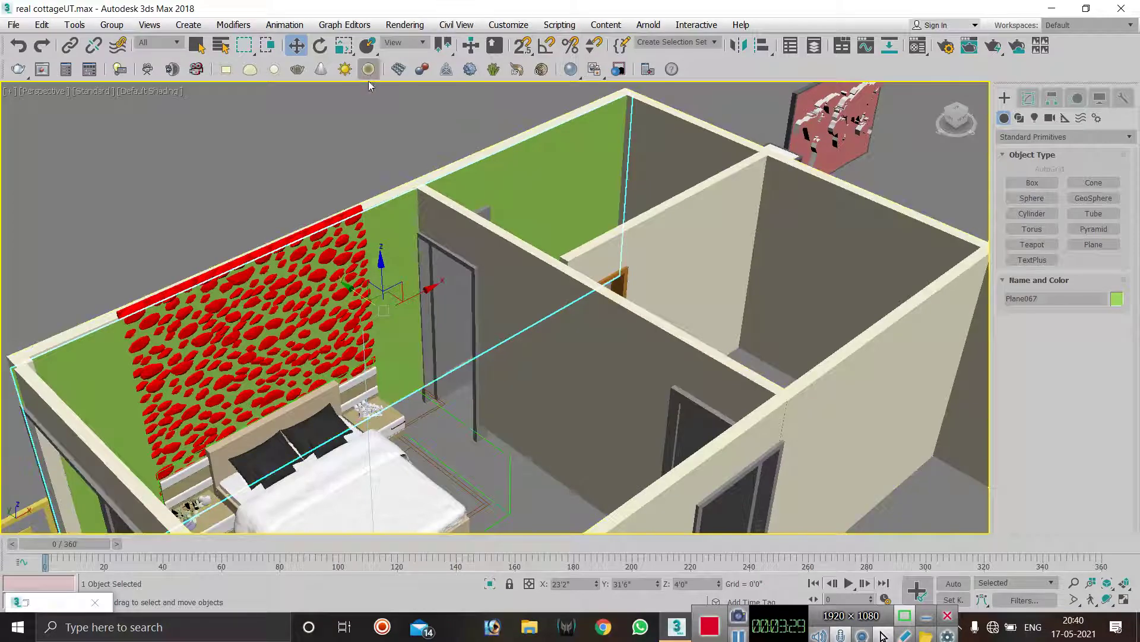
- Fit the plane to the bedroom's back wall by moving it to X 18'1 1/2" and setting its width to 13'7 1/2"
left_click(1029, 98)
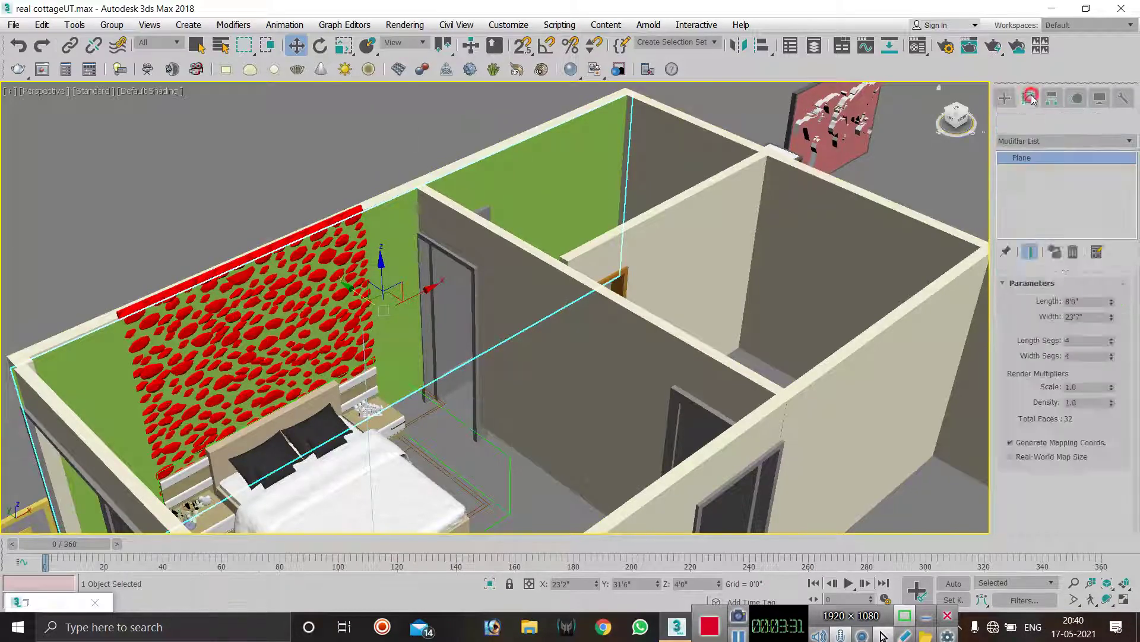
left_click_drag(1112, 319, 1112, 346)
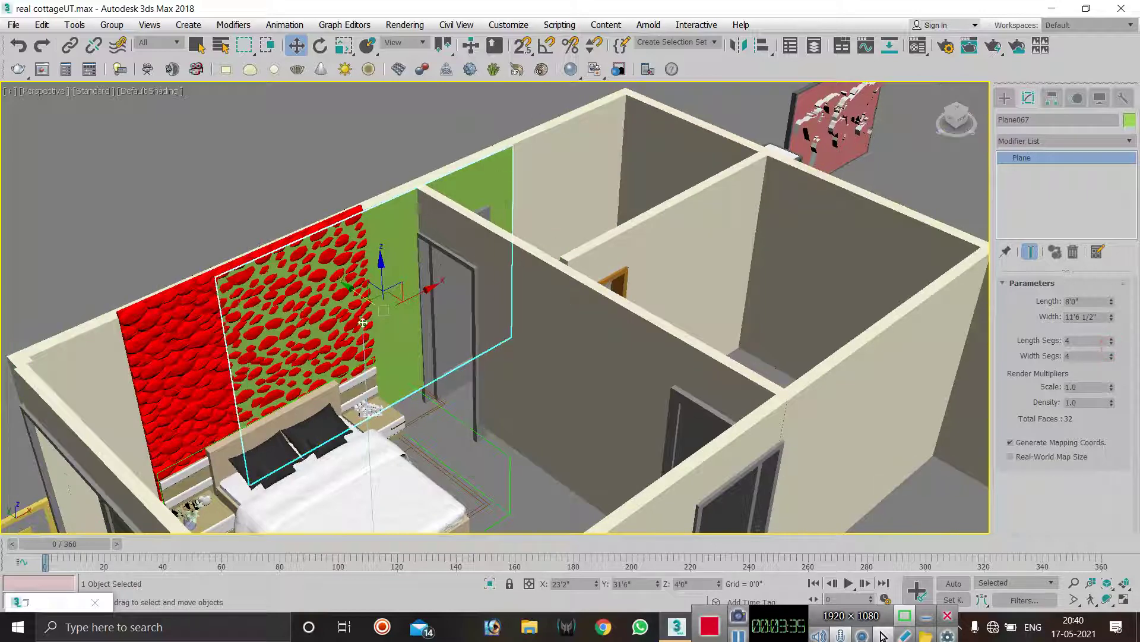
left_click_drag(413, 300, 287, 369)
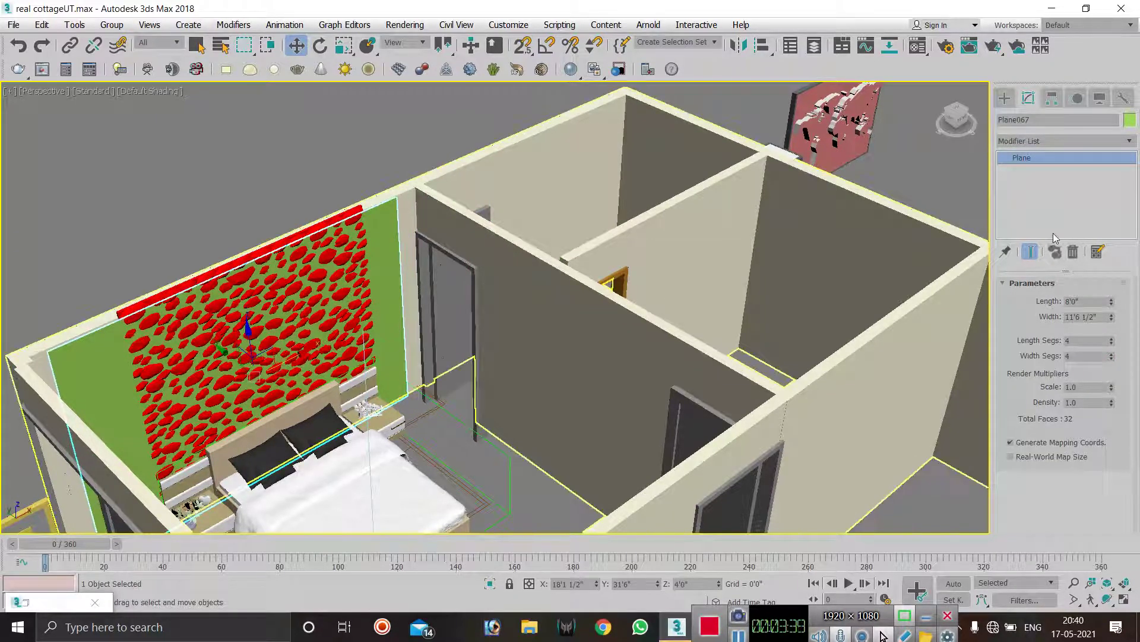
left_click_drag(1110, 312, 1110, 307)
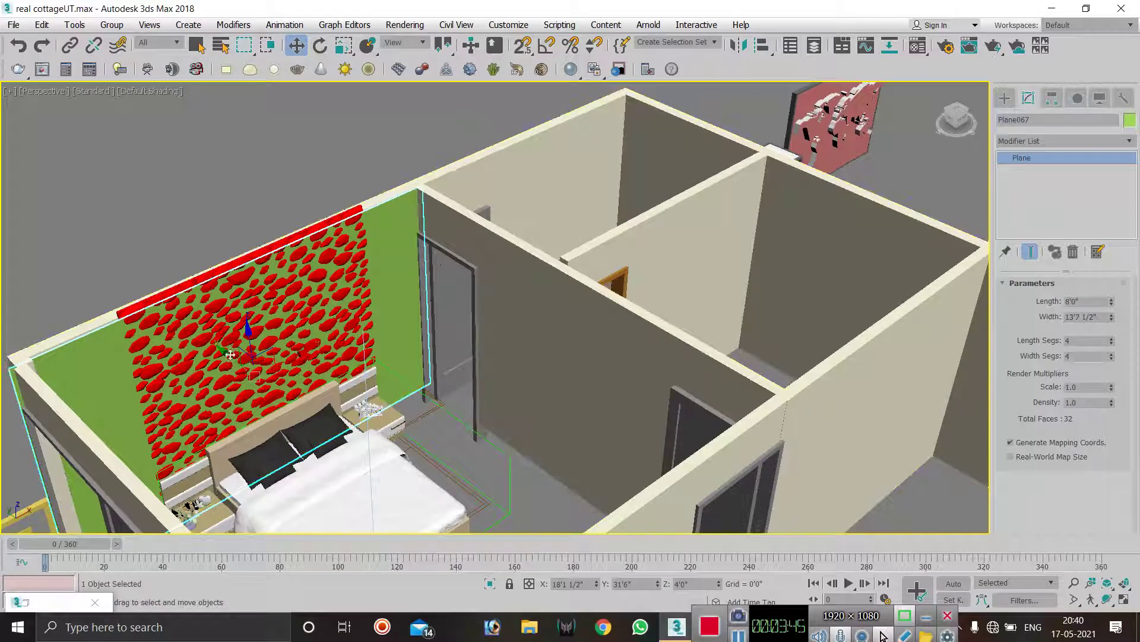
- Nudge the bedroom plane along Y, and move the red stone bed back group about 1" forward in front of it
left_click_drag(231, 362, 230, 361)
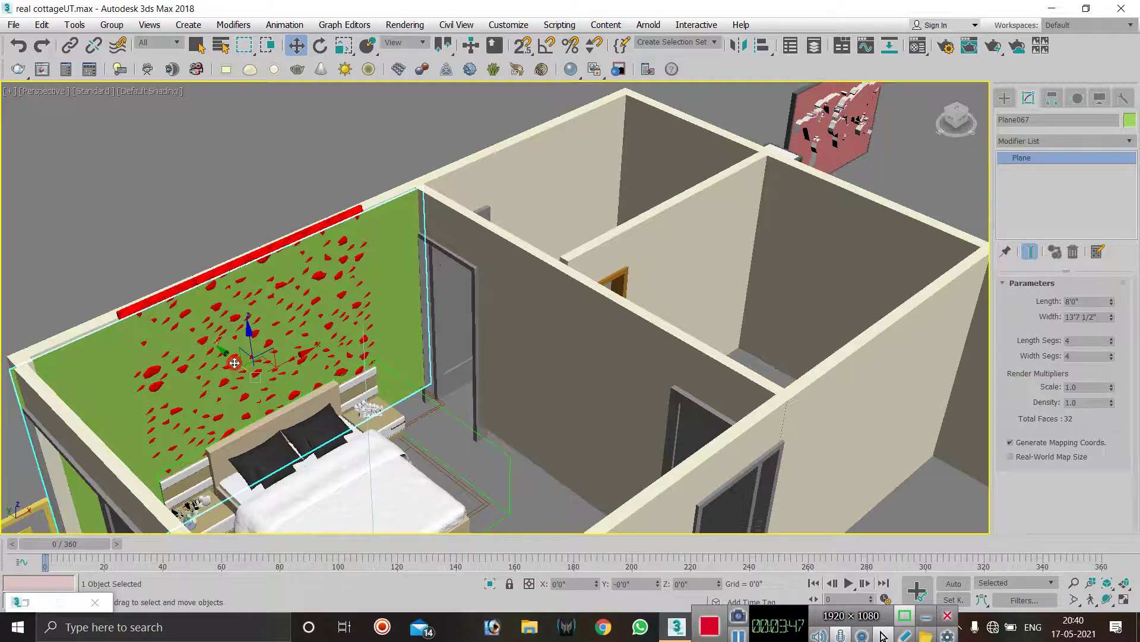
left_click(278, 239)
left_click(247, 331)
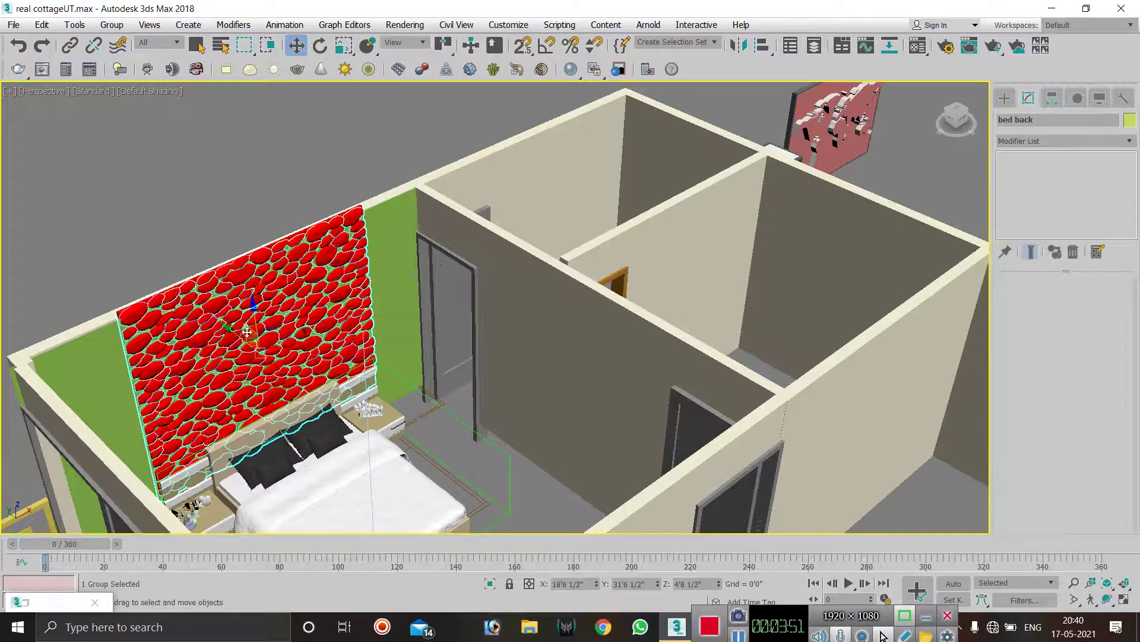
left_click_drag(235, 336, 237, 338)
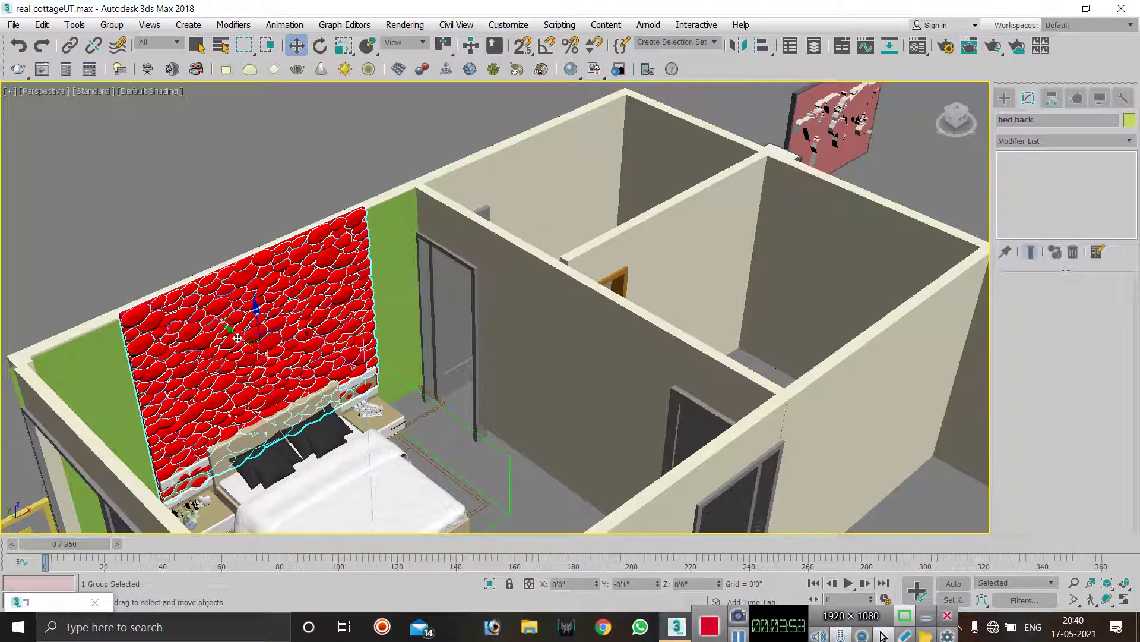
left_click(235, 215)
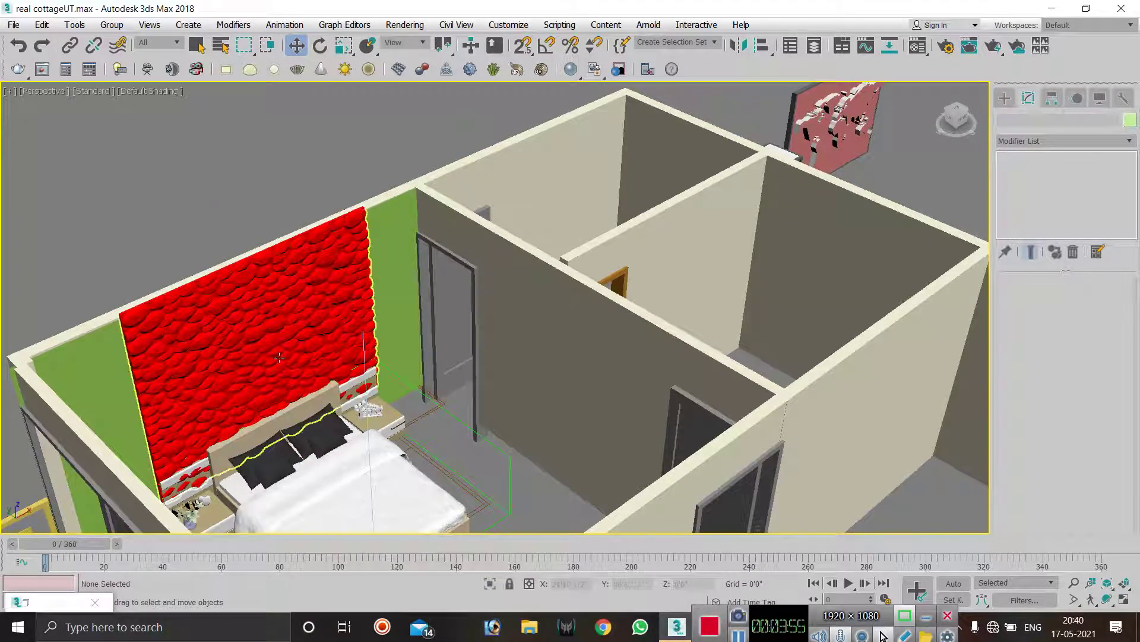
- Make one copy of the bedroom wall plane along X, at X 30'0" on the adjoining room's back wall
left_click(383, 242)
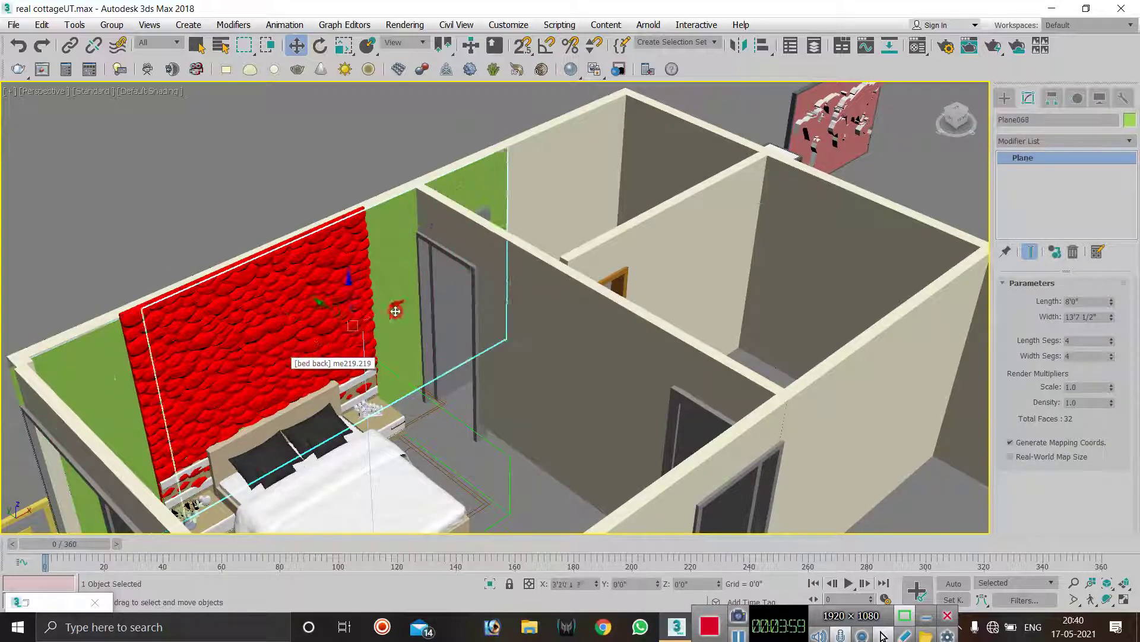
mouse_move(283, 365)
left_mouse_down("shift")
mouse_move(566, 210)
mouse_move(561, 218)
left_mouse_up("shift")
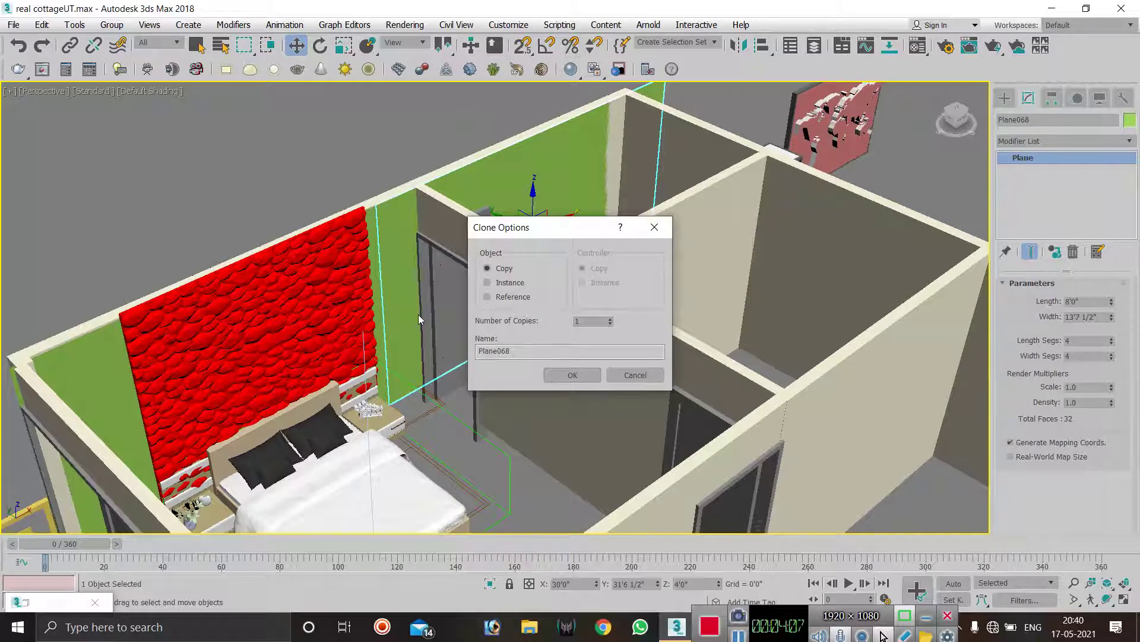
left_click(573, 375)
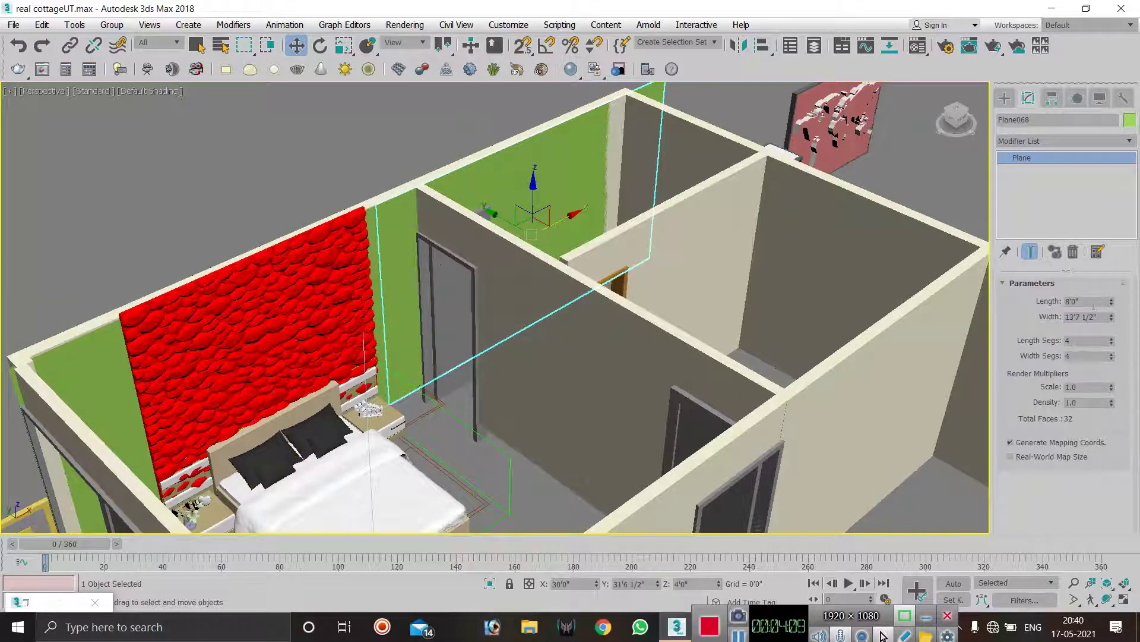
- Set the copied plane's width to 9'10" and nudge it along Y to 31'5", just in front of the wall
left_click_drag(1112, 322, 1113, 335)
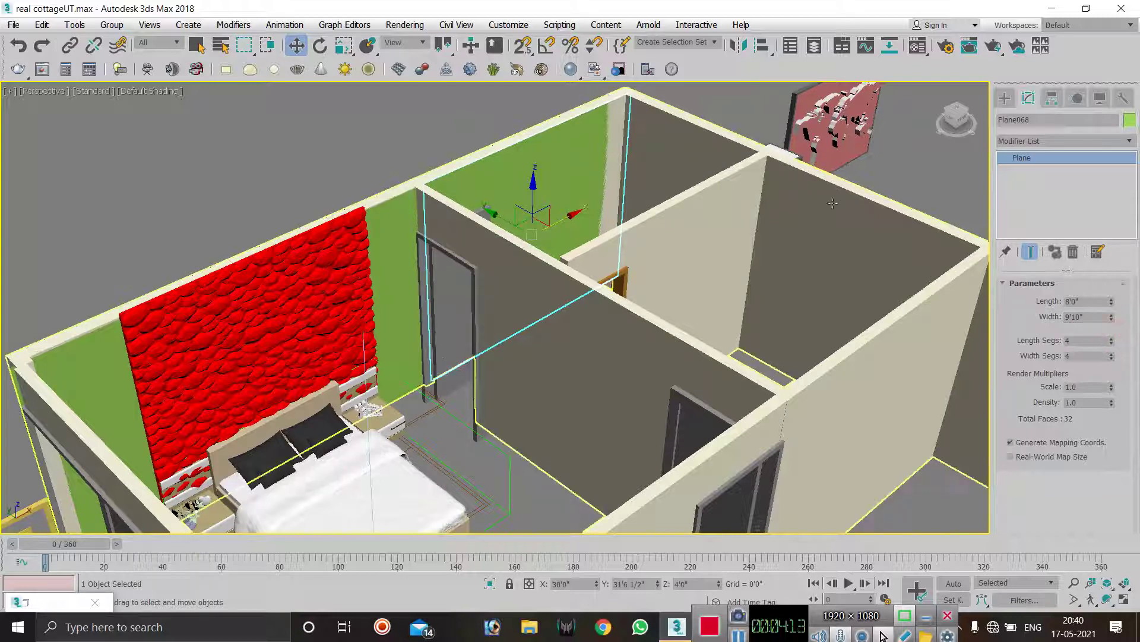
left_click_drag(503, 219, 504, 221)
left_click(465, 119)
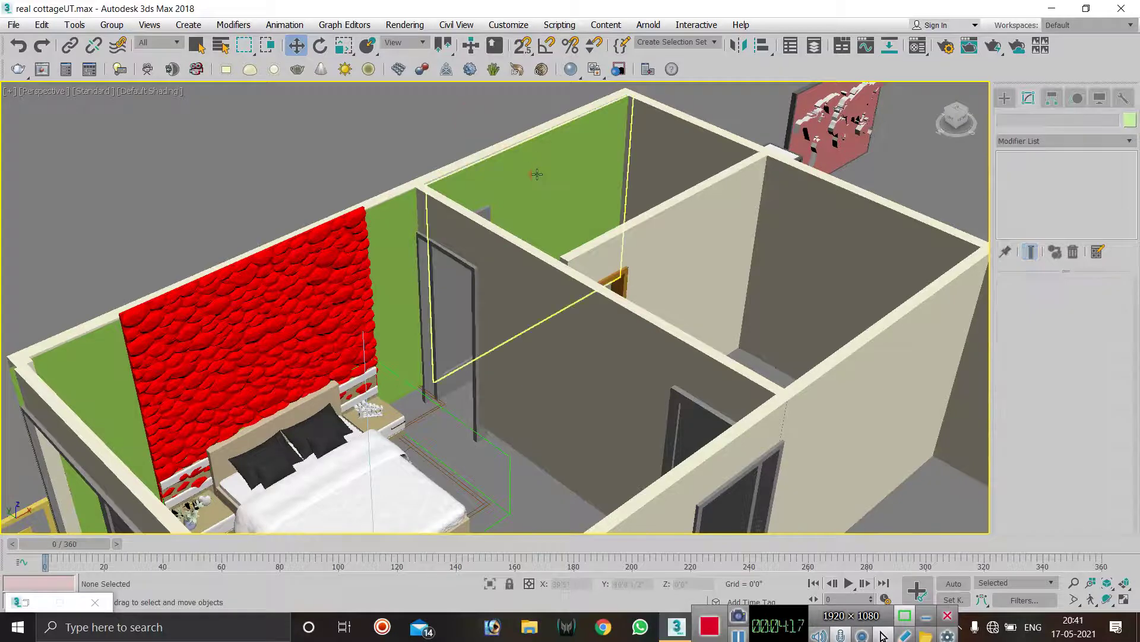
left_click(502, 201)
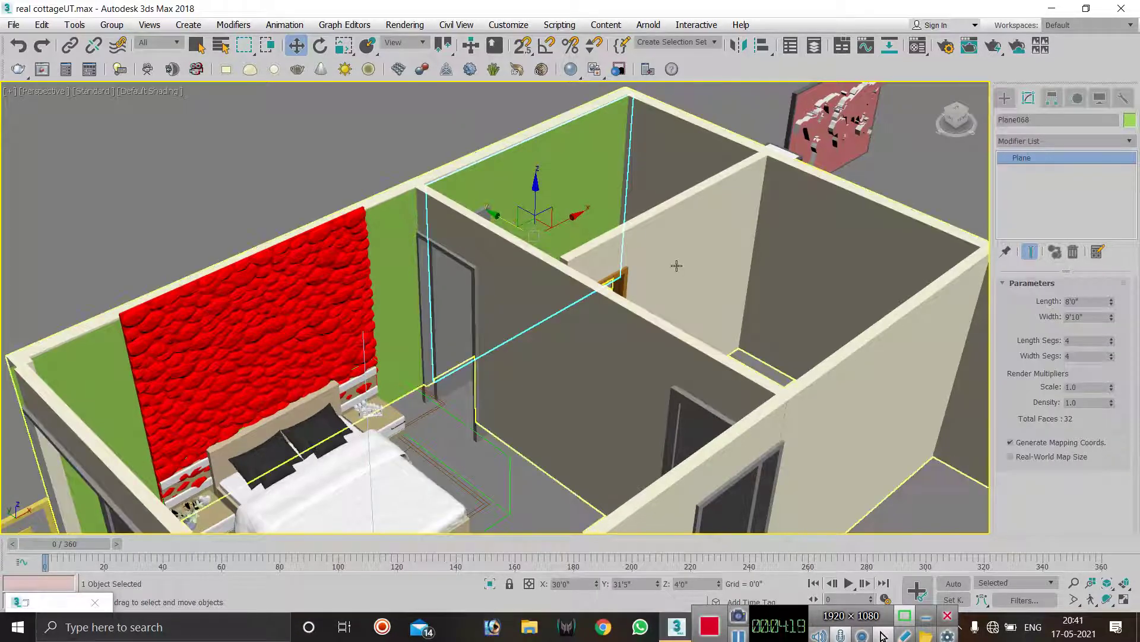
left_click(478, 95)
- Make two copies of the 9'10" wide plane along Y, one in the large room and one outside the house
scroll(358, 264, "down", 3)
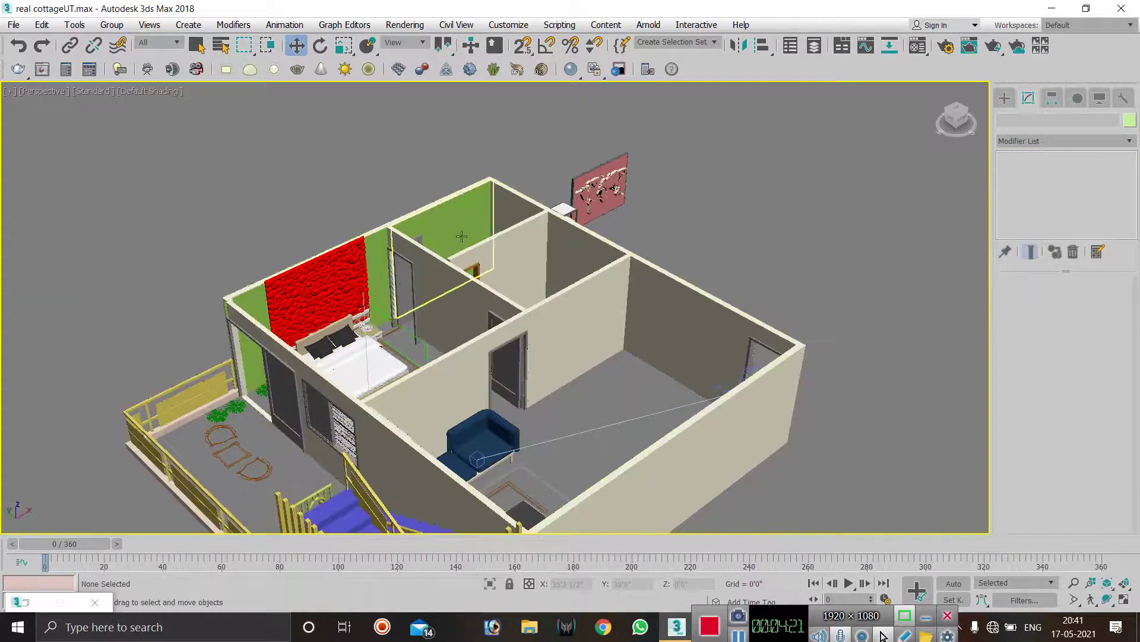
scroll(462, 237, "up", 3)
scroll(646, 230, "down", 3)
scroll(426, 225, "up", 3)
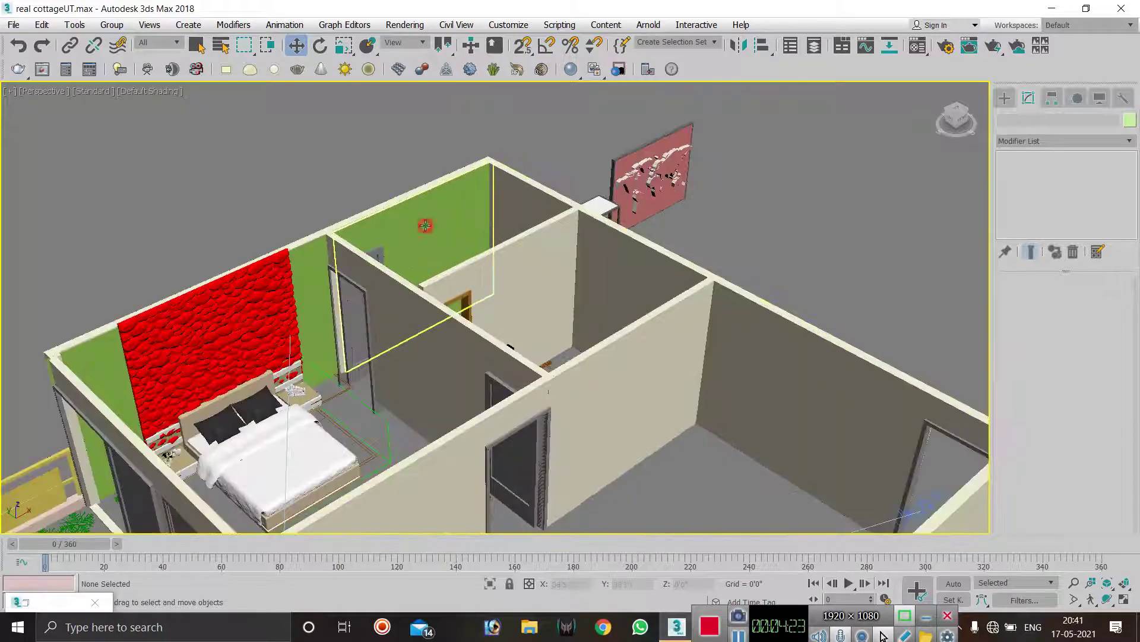
left_click(425, 226)
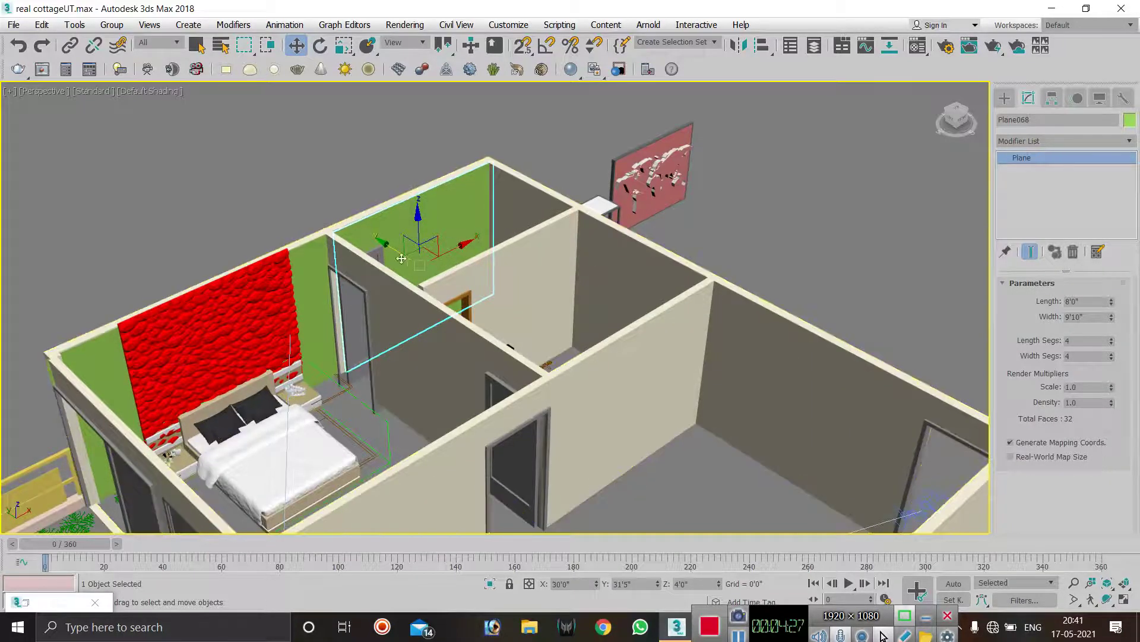
mouse_move(397, 254)
left_mouse_down("shift")
mouse_move(448, 286)
mouse_move(385, 257)
mouse_move(449, 322)
left_mouse_up("shift")
scroll(416, 285, "down", 5)
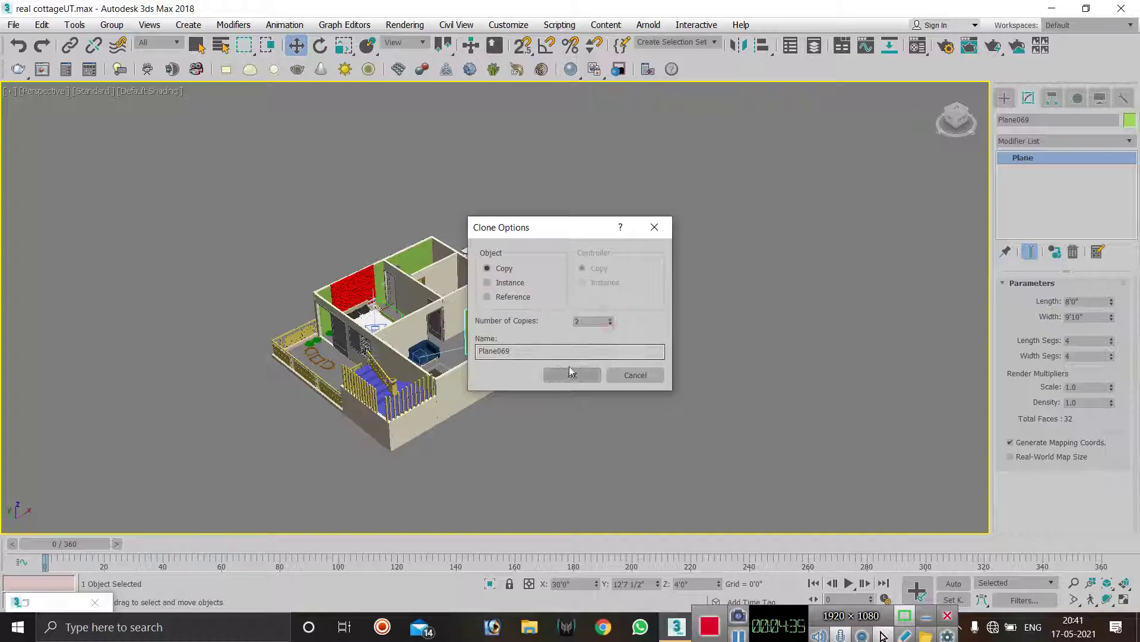
left_click(586, 376)
- Rotate the plane copy in the large room to -90 degrees about Z
scroll(536, 321, "up", 3)
scroll(565, 268, "down", 3)
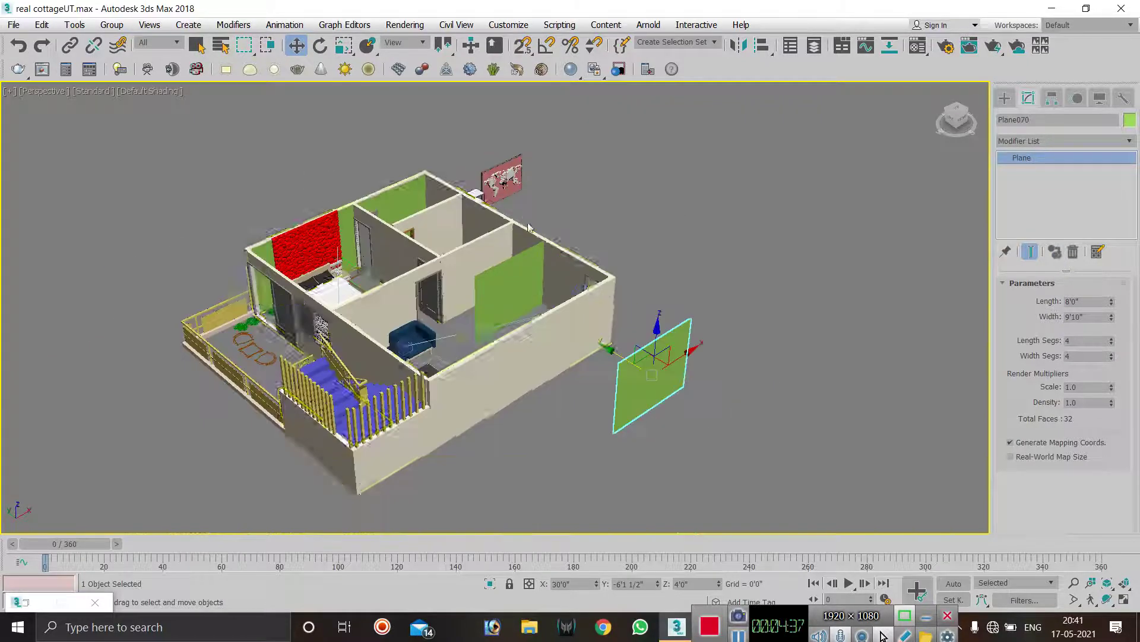
scroll(594, 238, "up", 3)
scroll(614, 206, "down", 3)
scroll(574, 227, "up", 3)
left_click(558, 234)
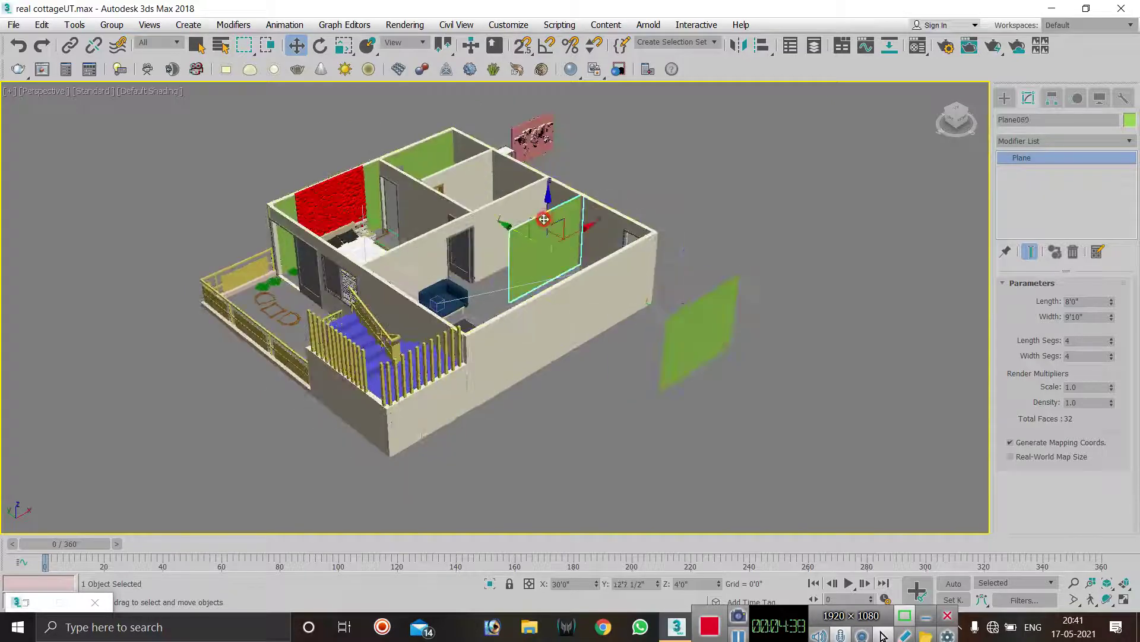
left_click(317, 47)
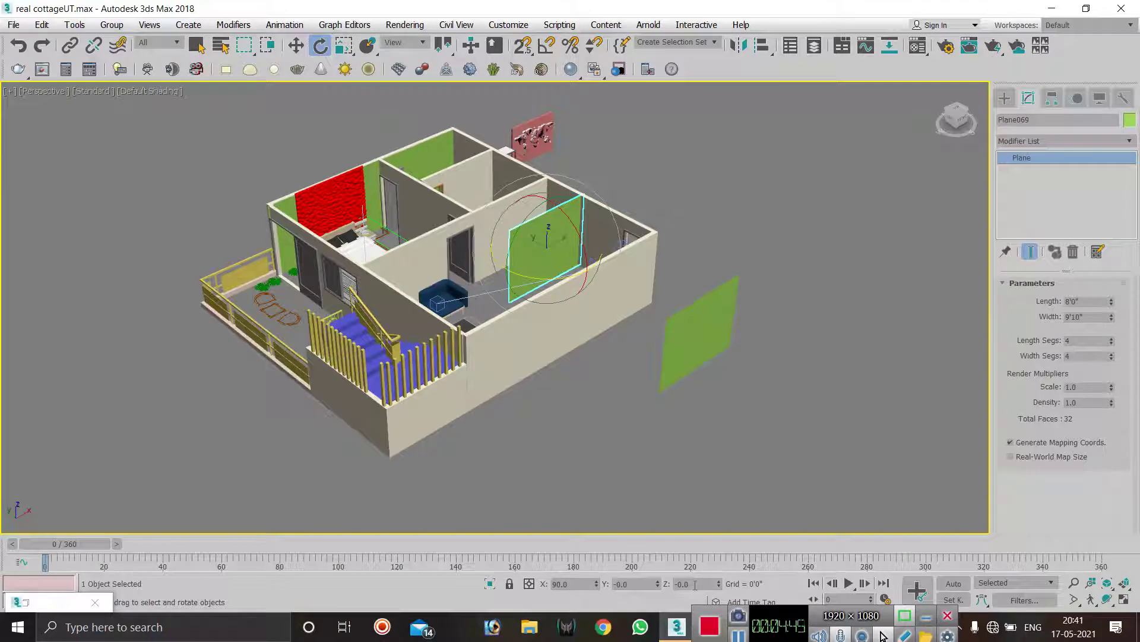
double_click(695, 585)
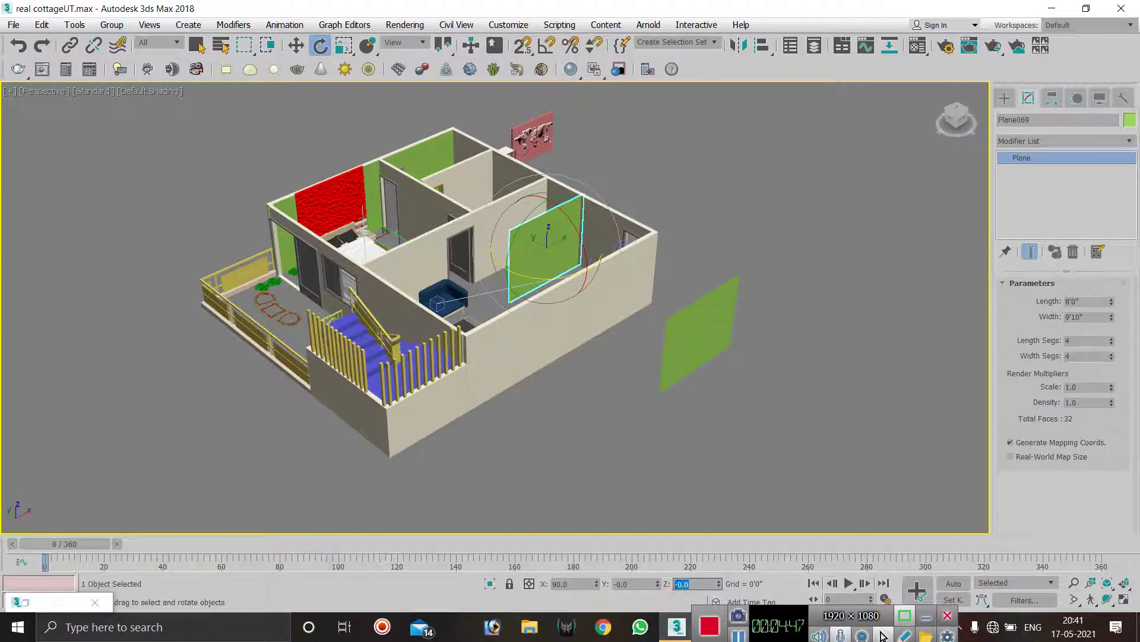
type("-90")
key("Return")
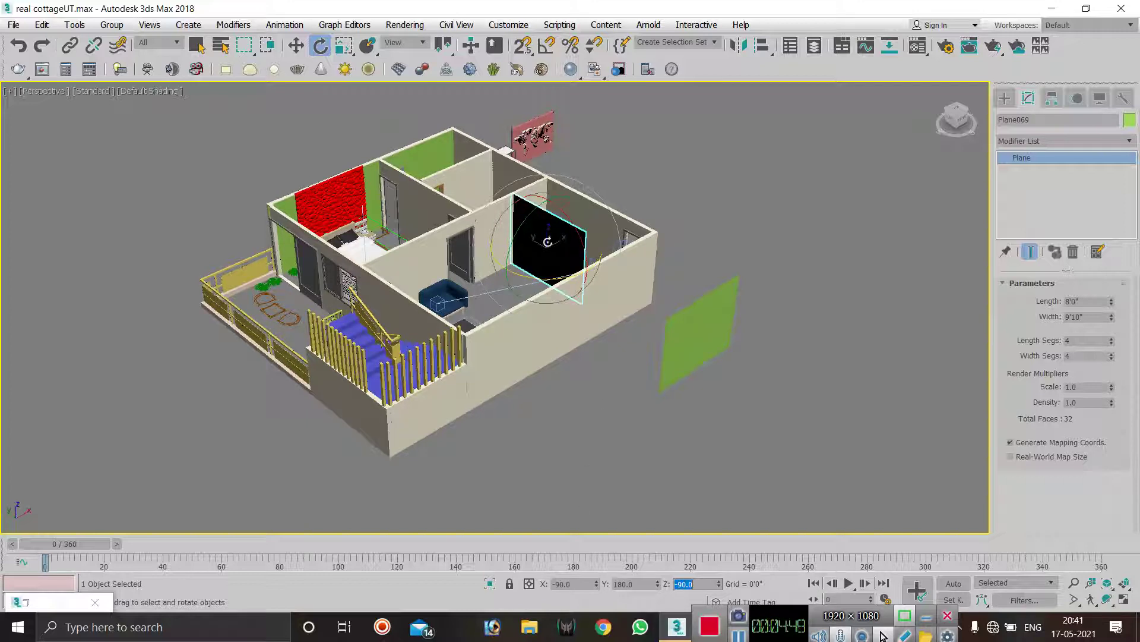
- Rotate the plane copy outside the house to -90 degrees about Z
left_click(721, 313)
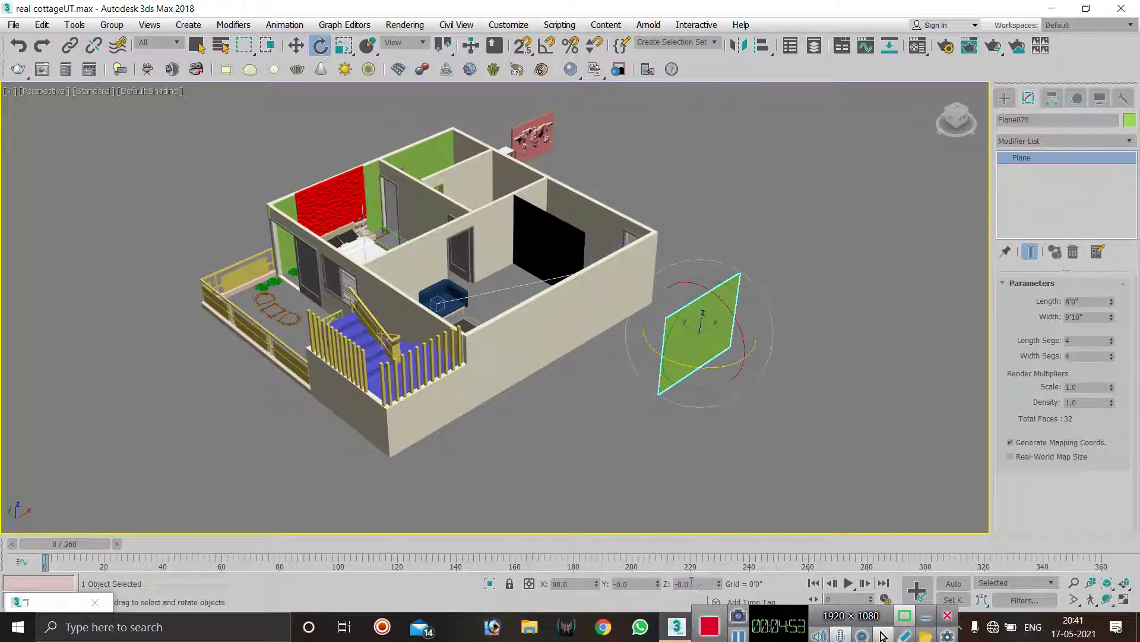
left_click(664, 587)
type("-90")
key("Return")
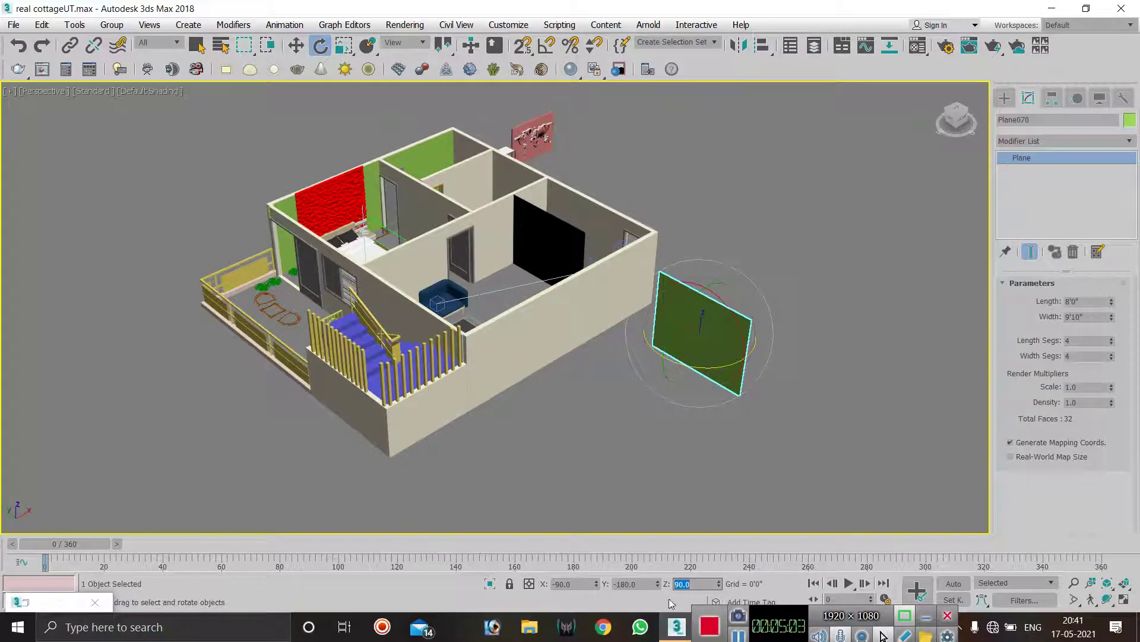
left_click(755, 467)
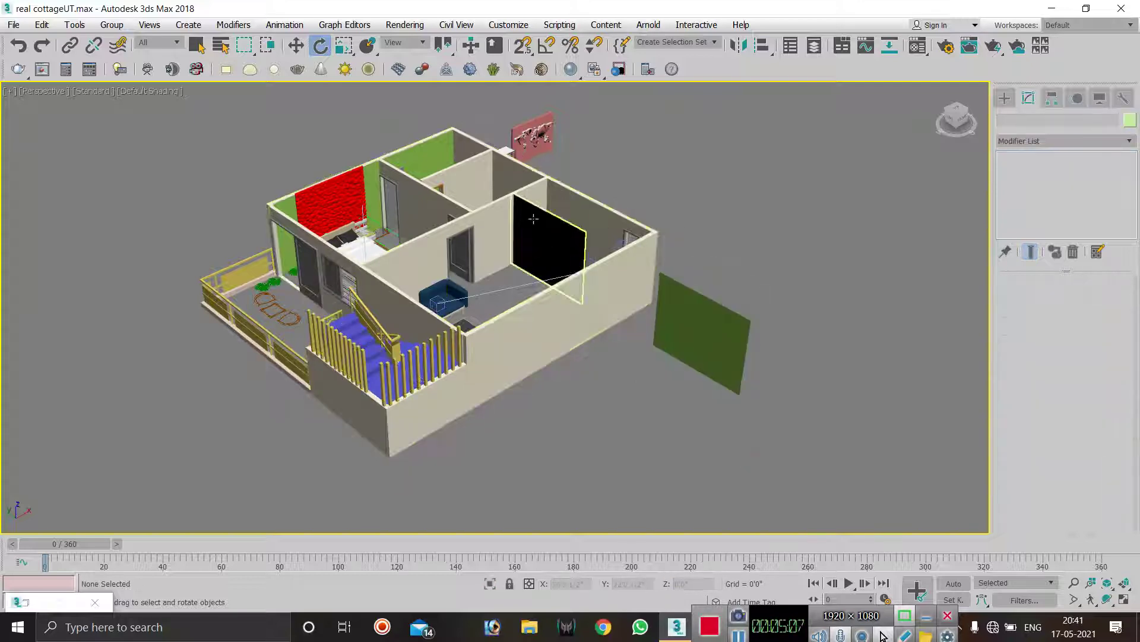
- Move the large room's plane to X 35'1 1/2", Y 19'2 1/2", against the outer face of the wall with the exterior door
scroll(546, 220, "up", 3)
left_click(494, 47)
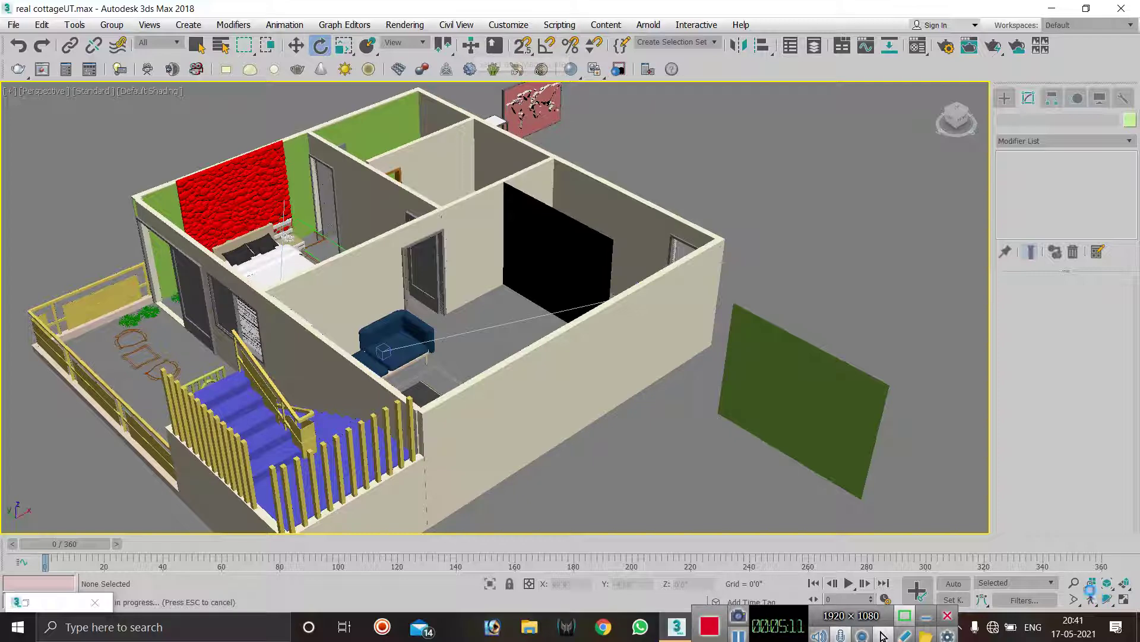
left_click(1108, 598)
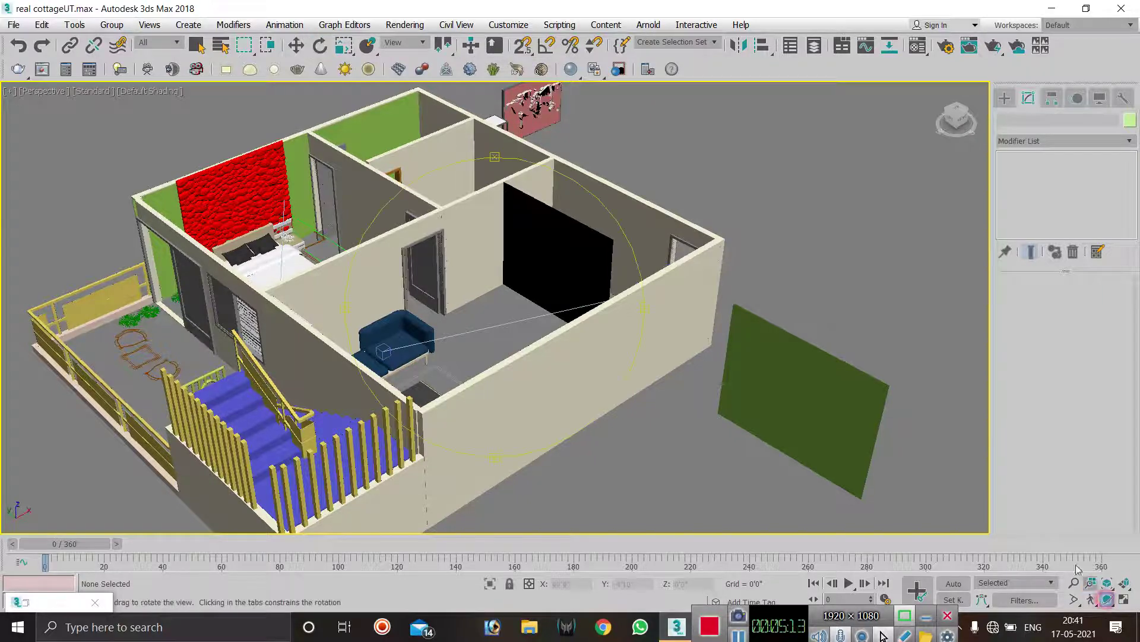
left_click_drag(568, 272, 531, 281)
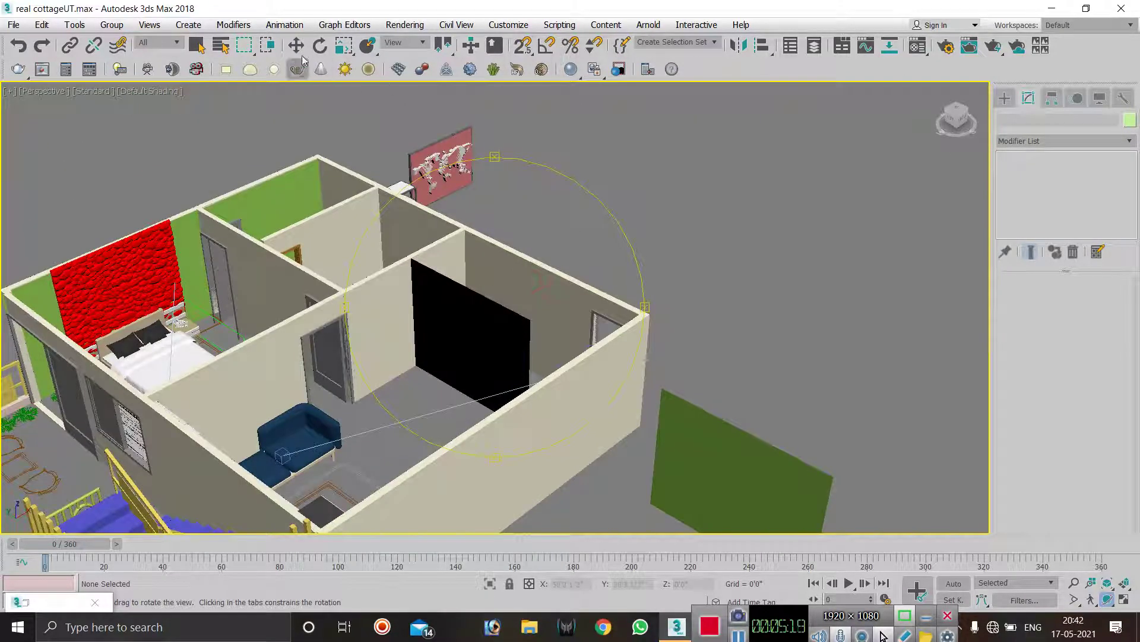
left_click(193, 46)
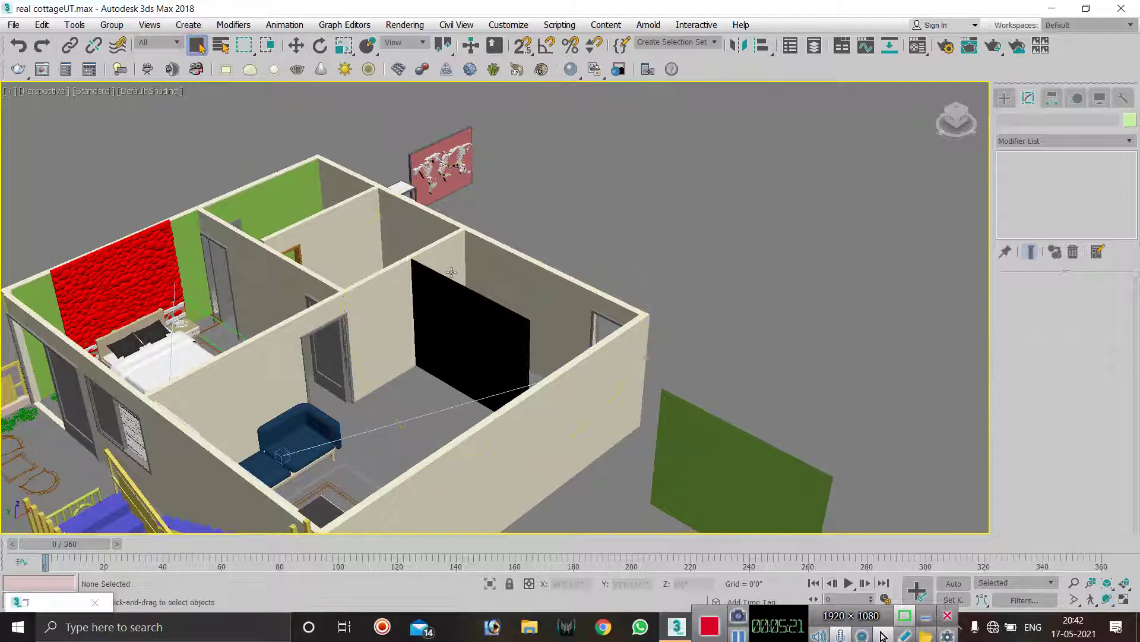
left_click(451, 306)
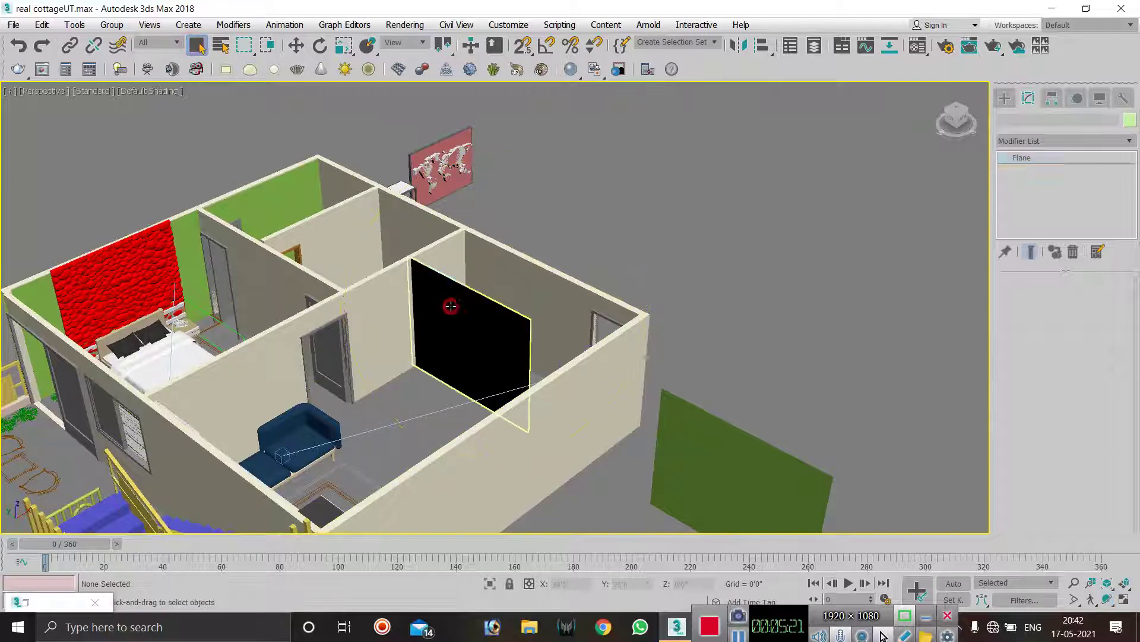
left_click(1108, 601)
left_click_drag(567, 367, 460, 340)
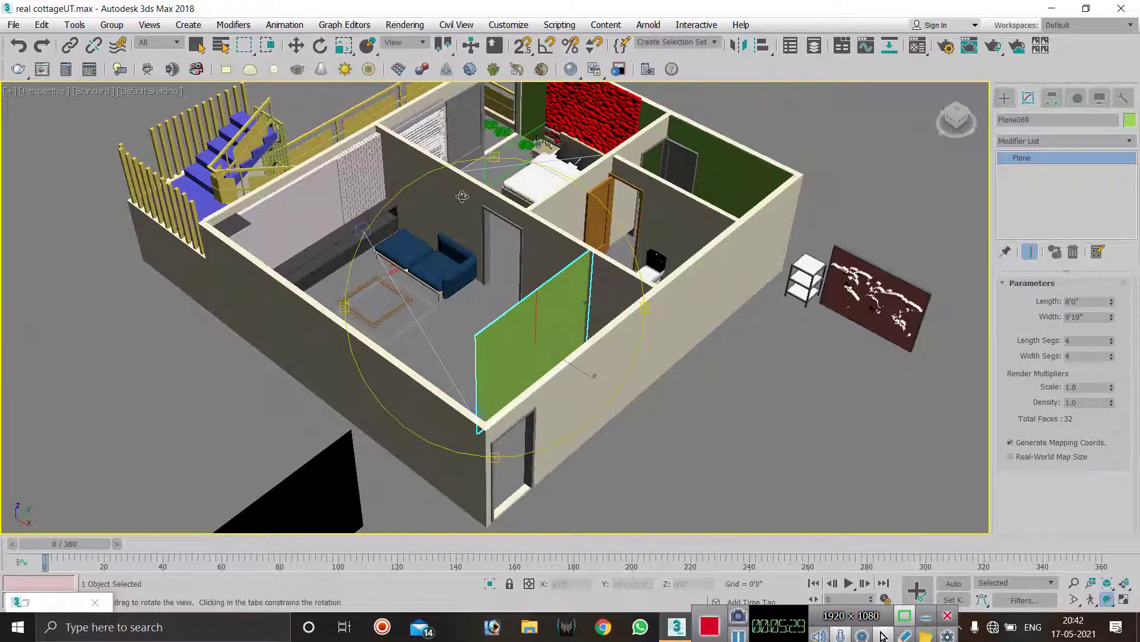
scroll(462, 196, "down", 3)
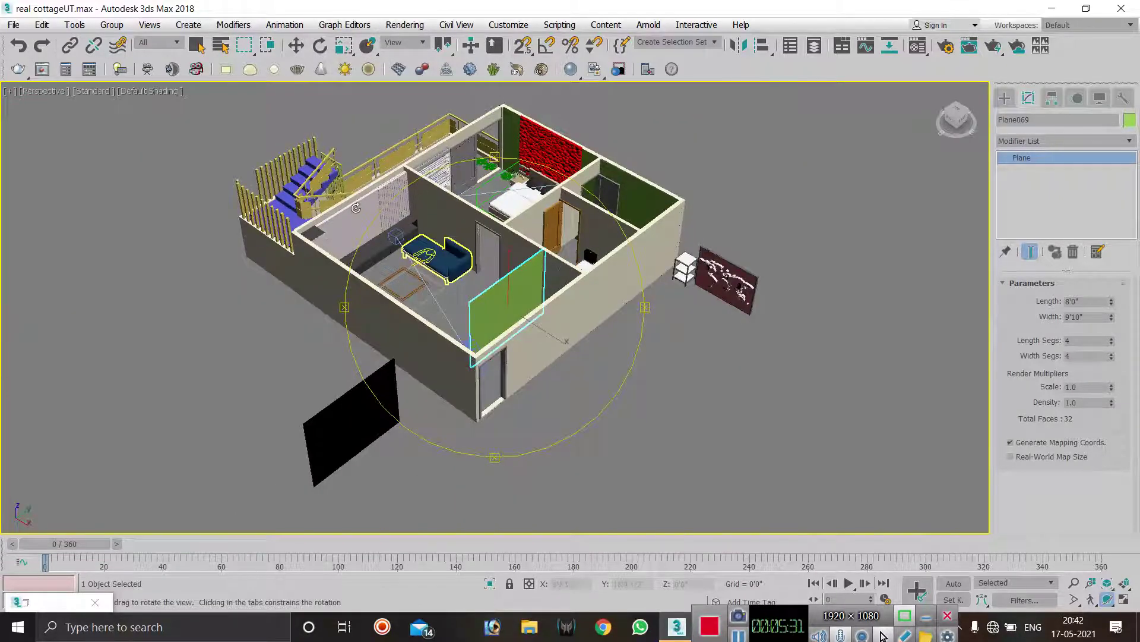
scroll(355, 208, "up", 3)
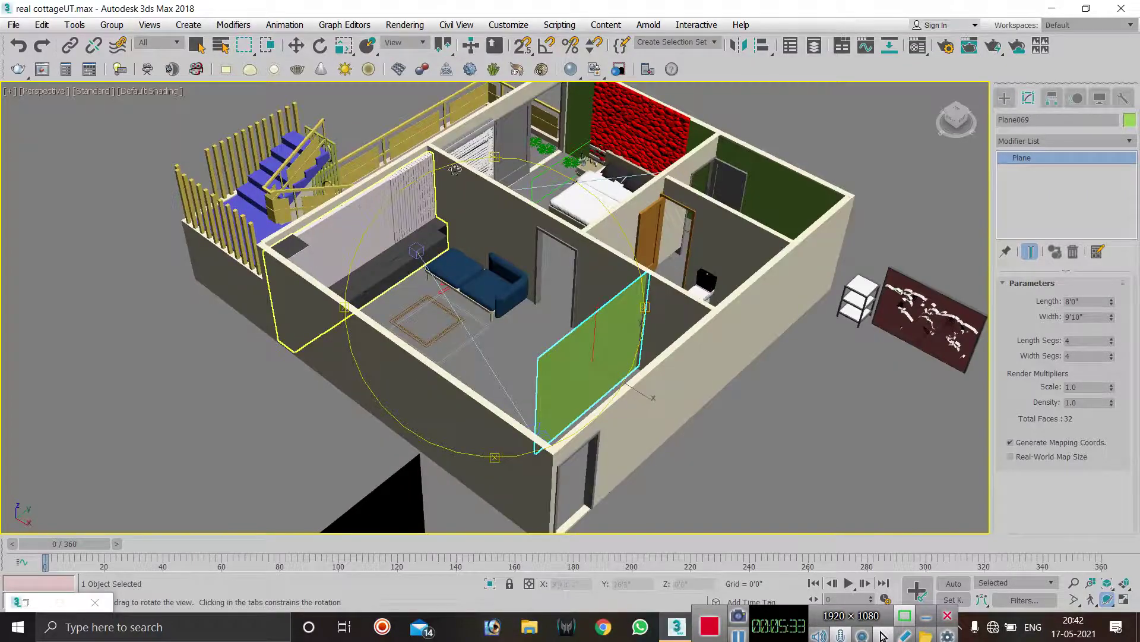
scroll(494, 197, "down", 3)
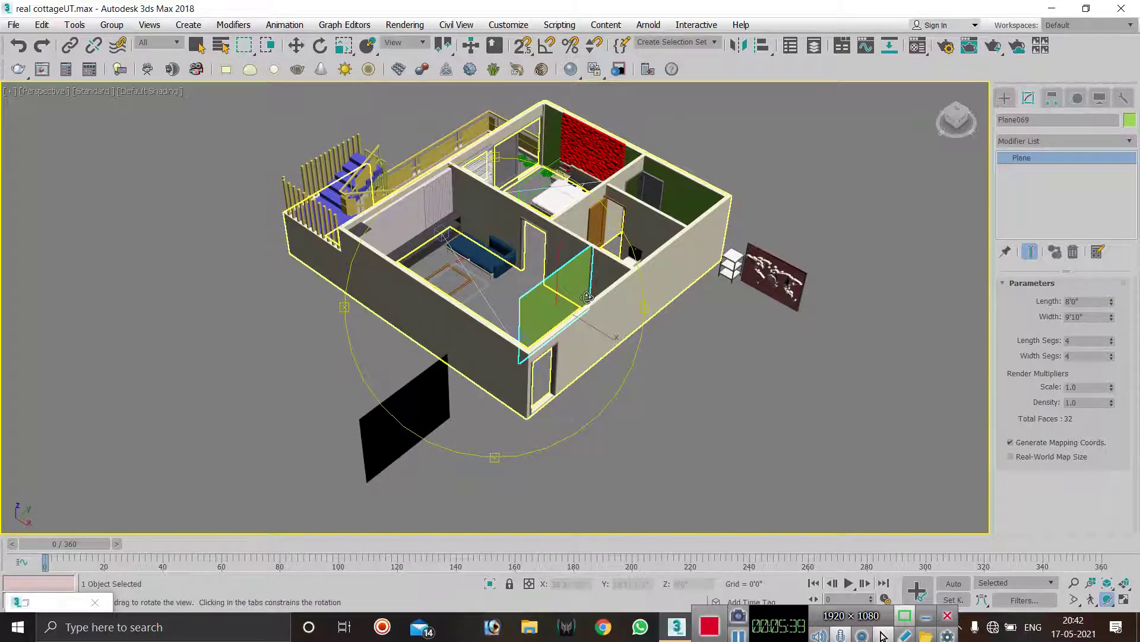
scroll(587, 297, "up", 3)
left_click(297, 46)
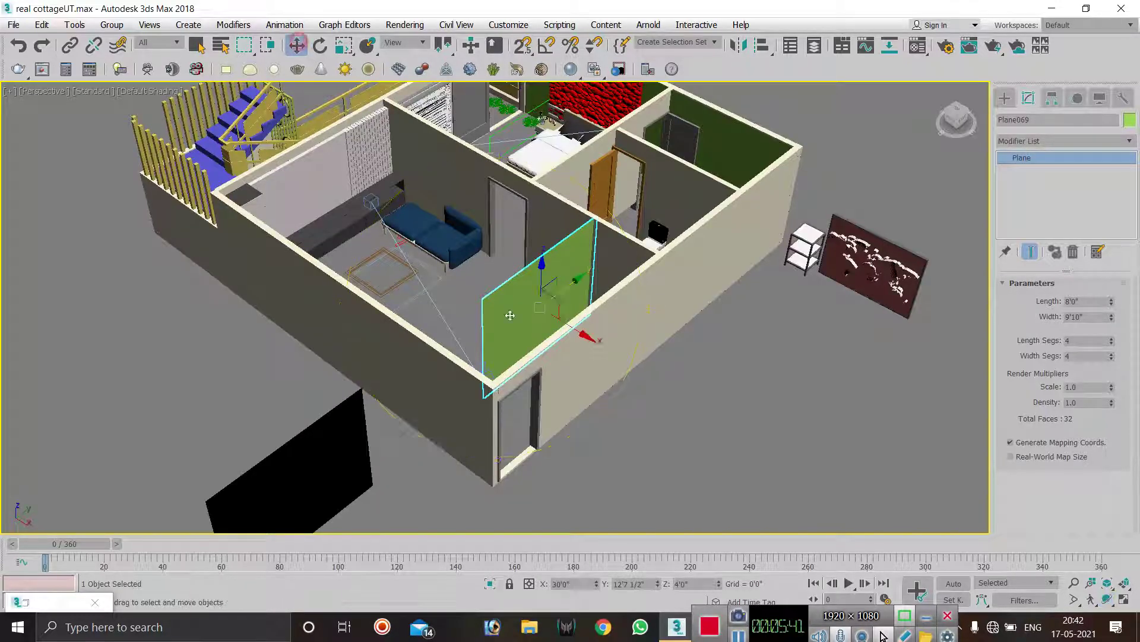
left_click_drag(580, 327, 646, 366)
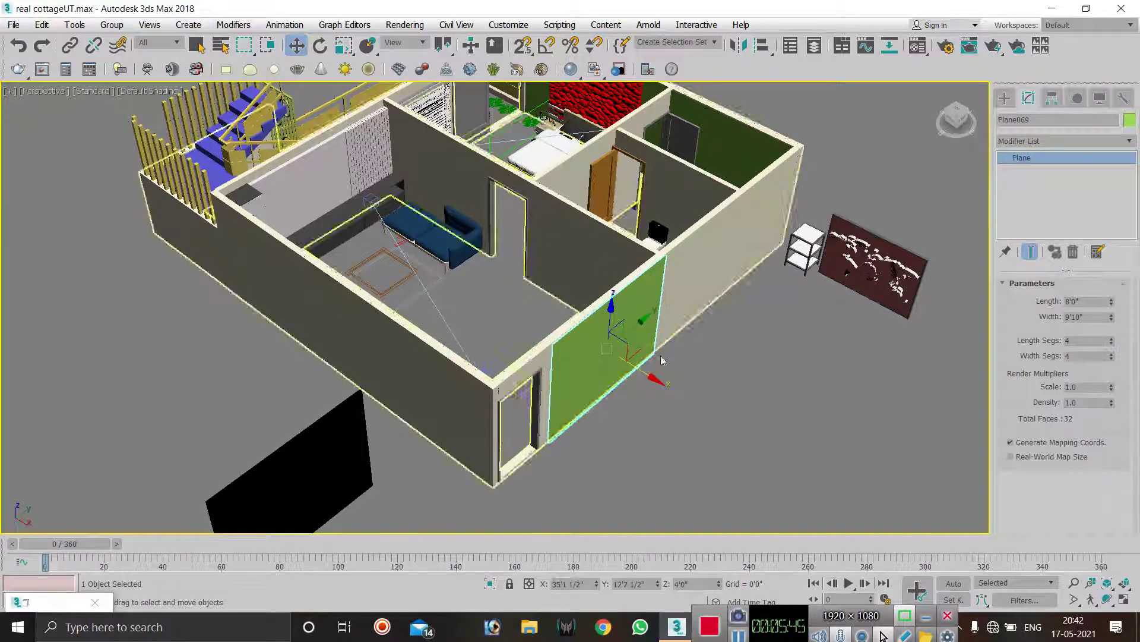
left_click_drag(639, 326, 690, 258)
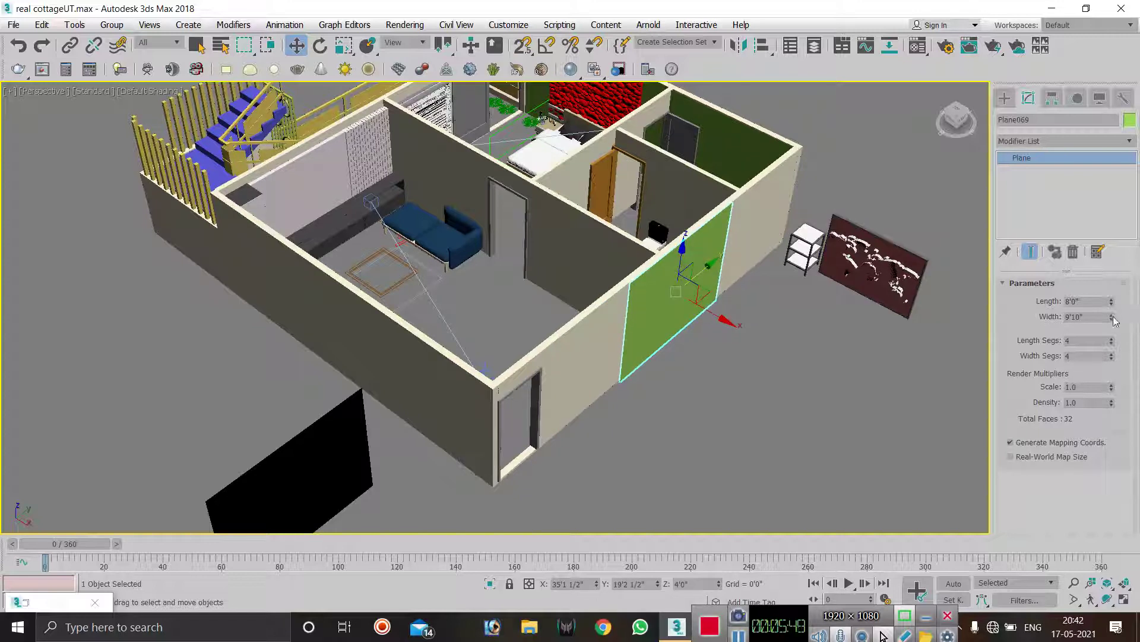
- Widen the plane on the outer wall face to 24'3 1/2" so it runs from the door to the house corner
left_click_drag(1113, 317, 1095, 229)
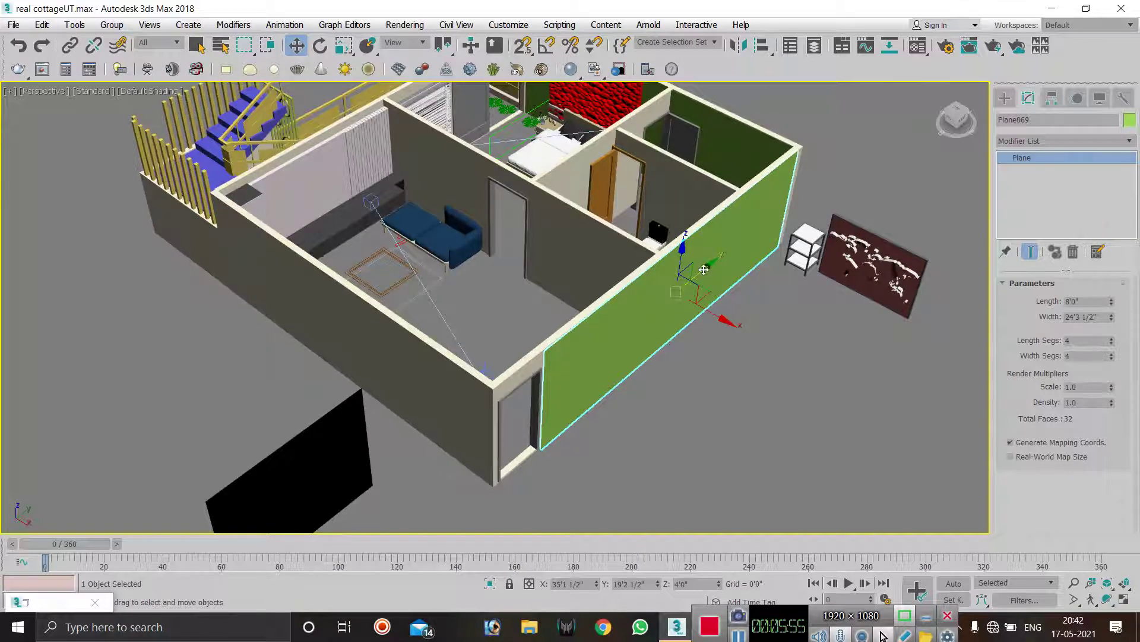
left_click(712, 342)
scroll(177, 489, "down", 3)
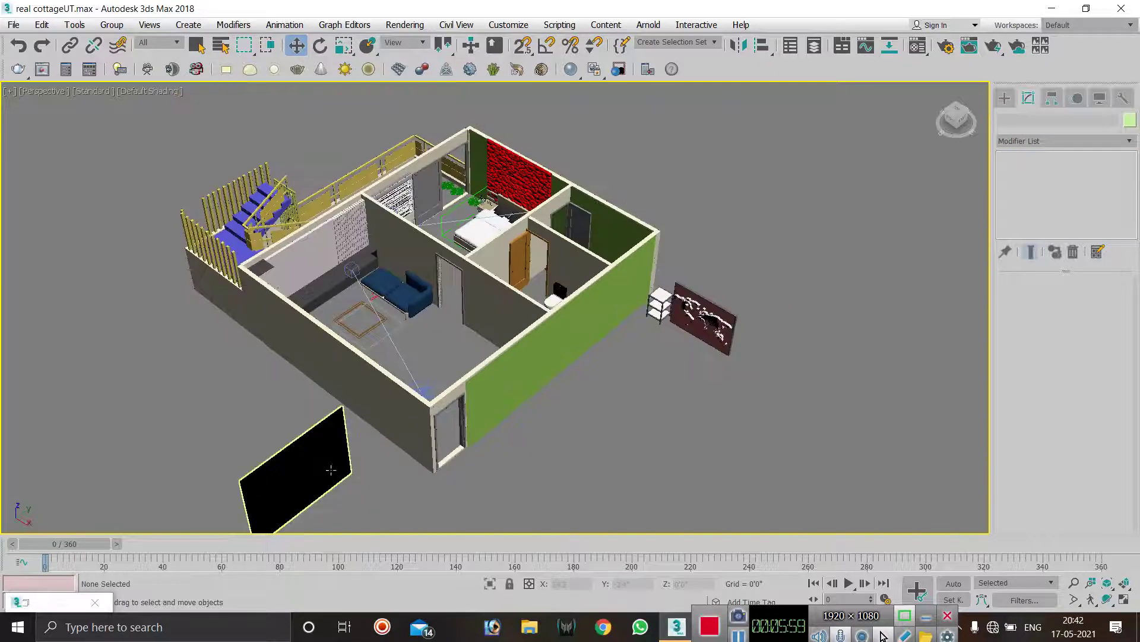
- Move the remaining plane outside the house into the large room, at X 34'4 1/2", Y 12'3", against the wall beside the door
left_click(524, 382)
left_click(1108, 598)
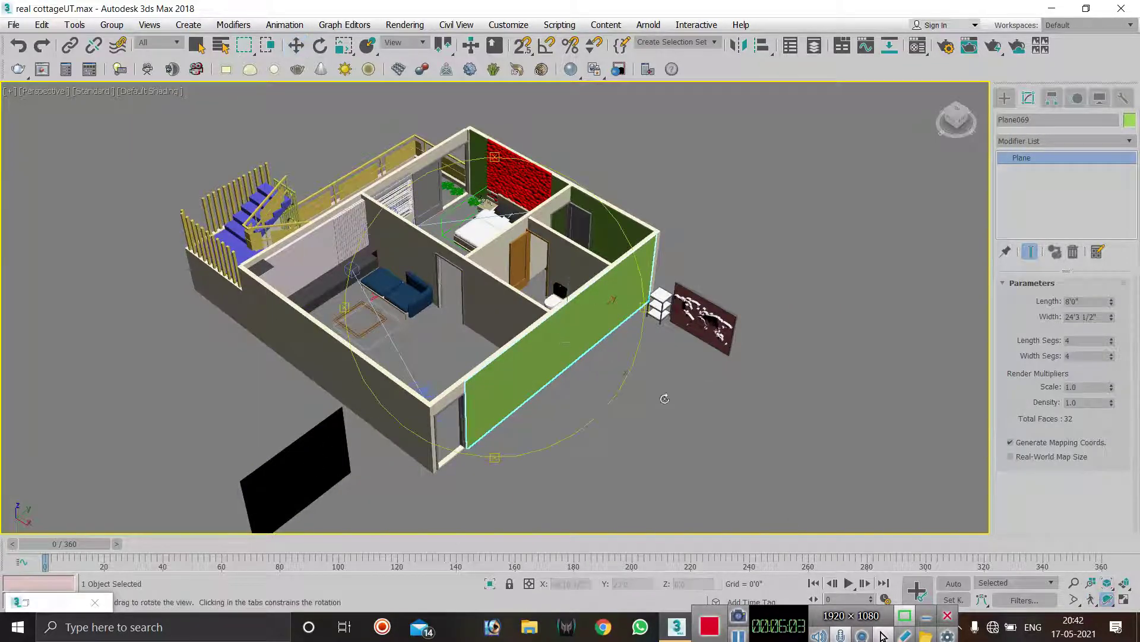
left_click_drag(502, 324, 523, 267)
scroll(725, 402, "up", 4)
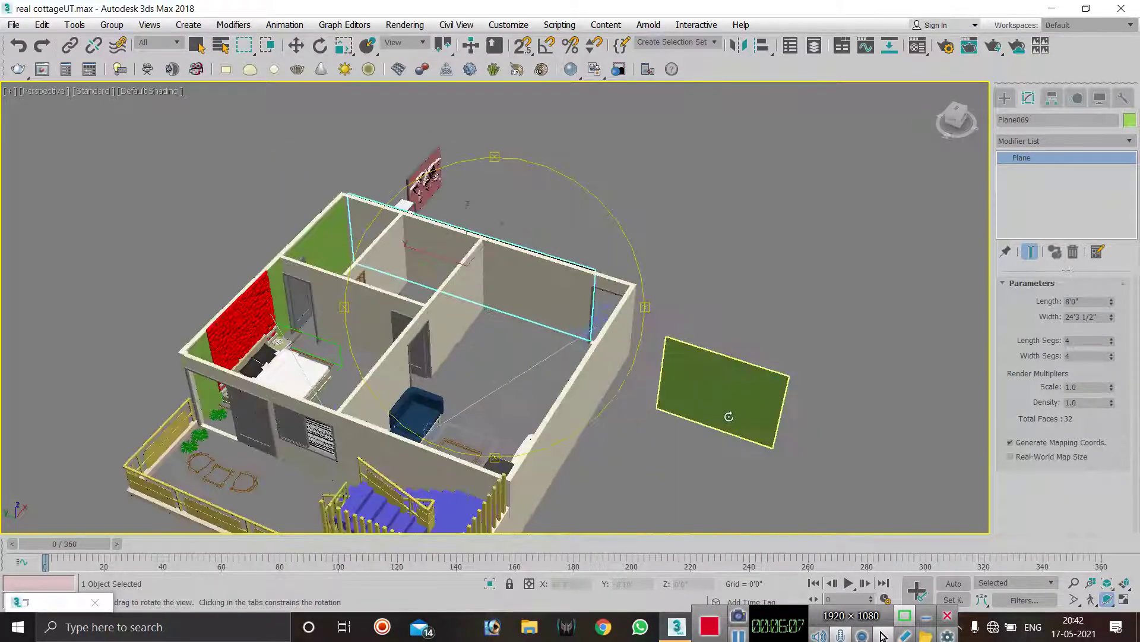
scroll(816, 382, "down", 5)
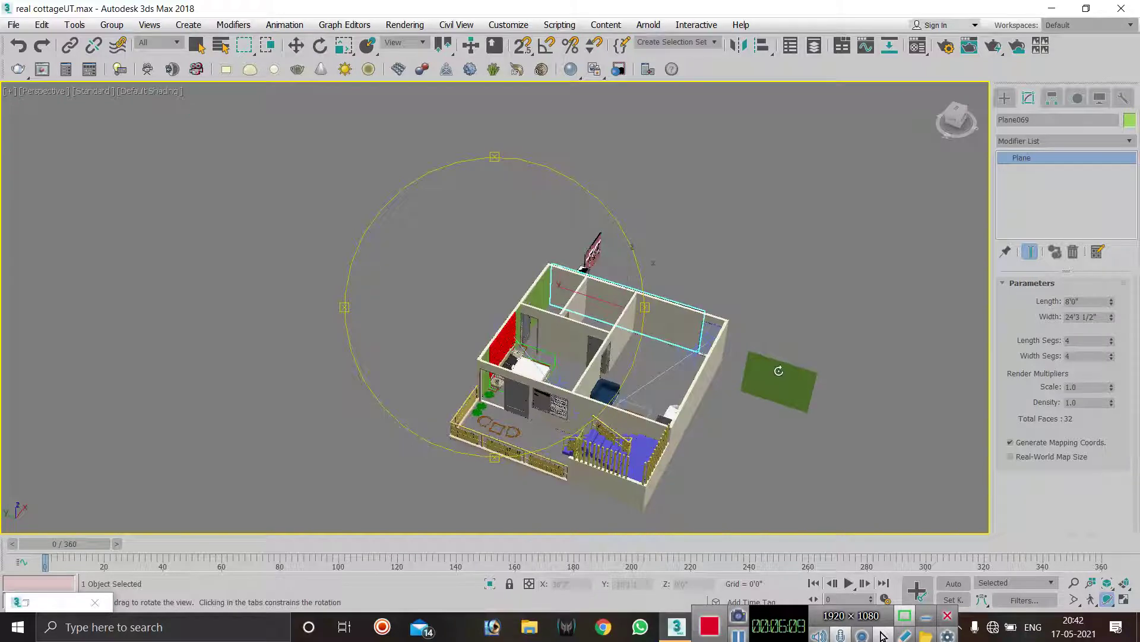
scroll(799, 378, "up", 4)
left_click(196, 45)
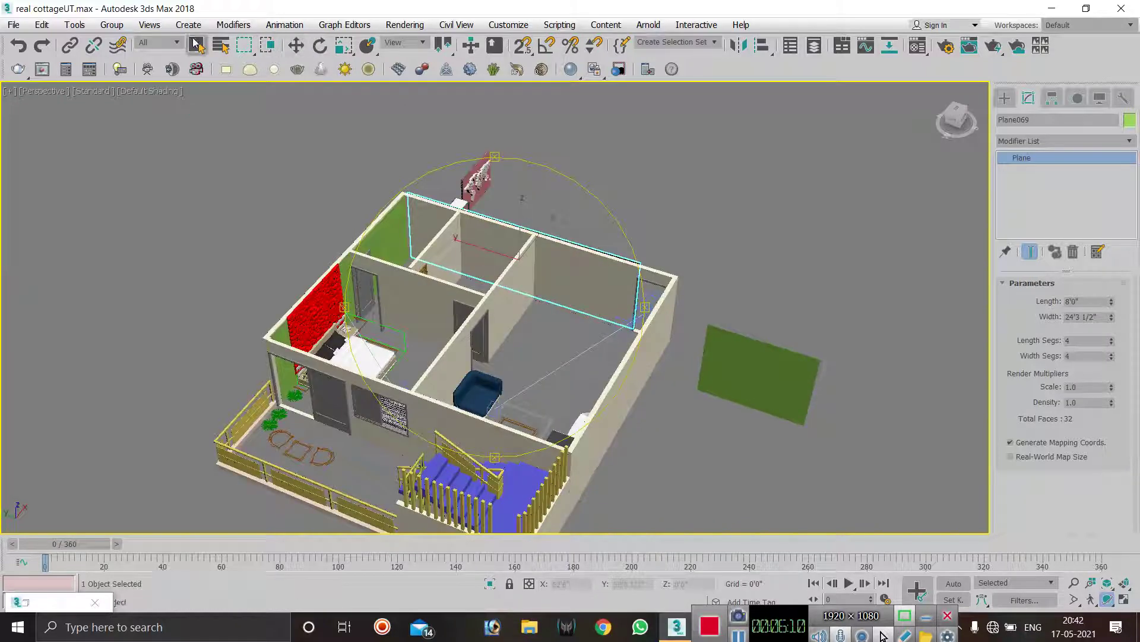
left_click(744, 387)
key("w")
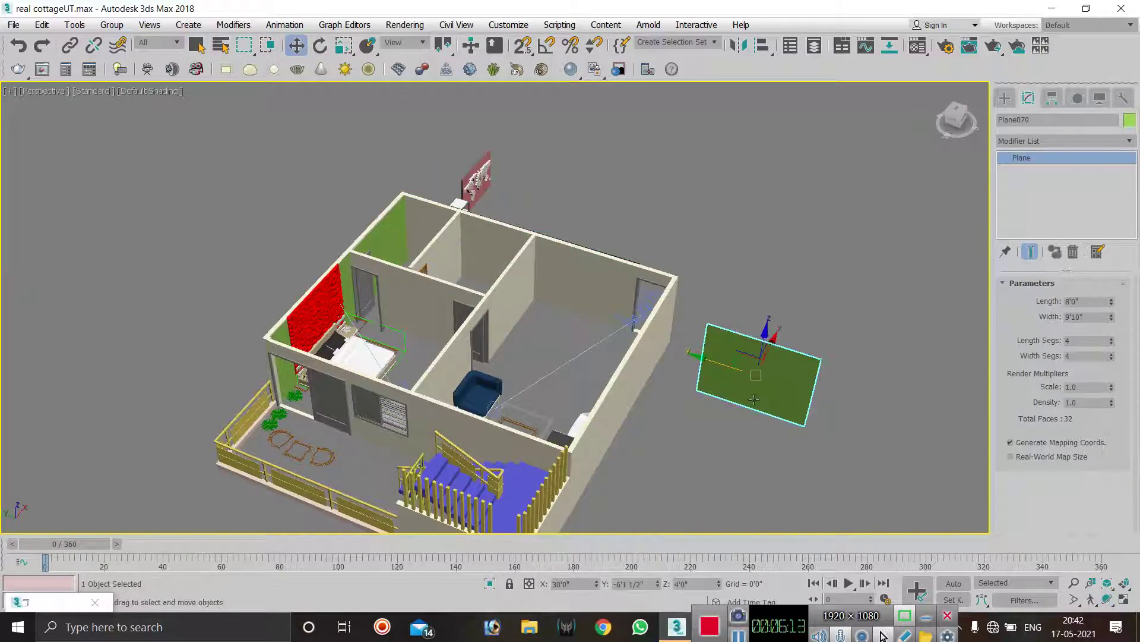
left_click_drag(715, 363, 518, 316)
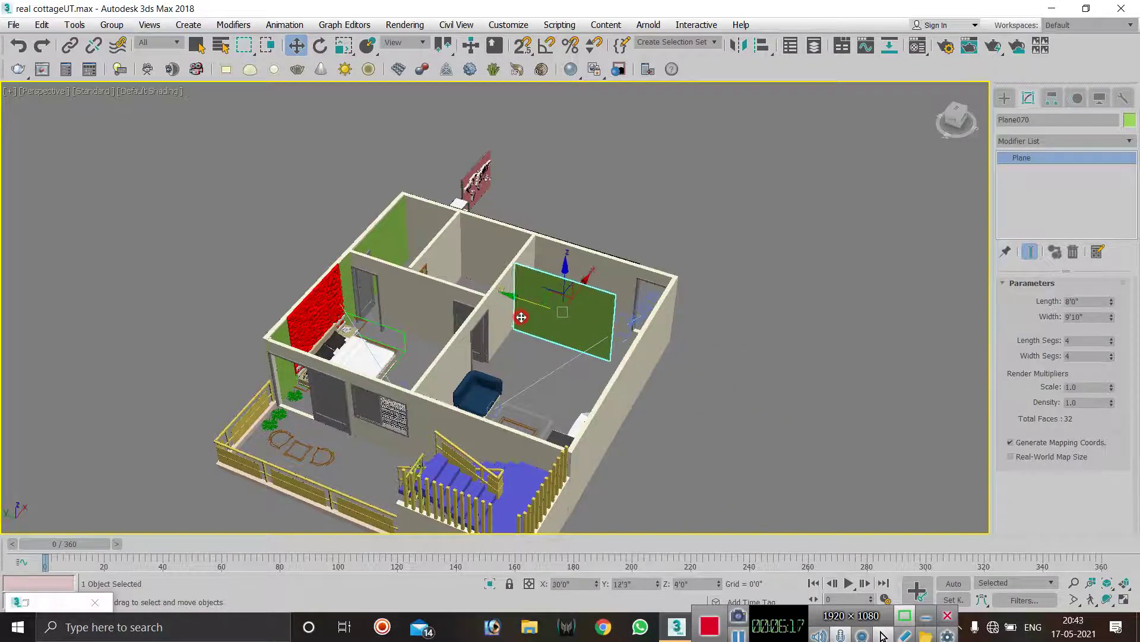
left_click_drag(567, 286, 593, 255)
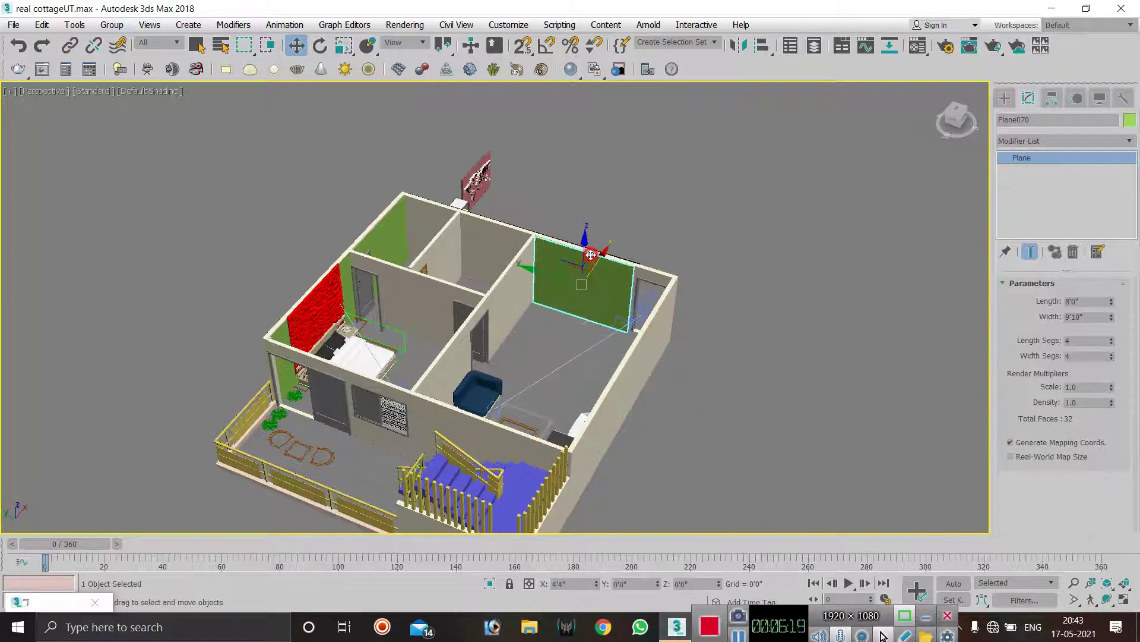
- Make two copies of the large room's plane along Y, placing one in each of the two smaller adjoining rooms
scroll(520, 240, "up", 4)
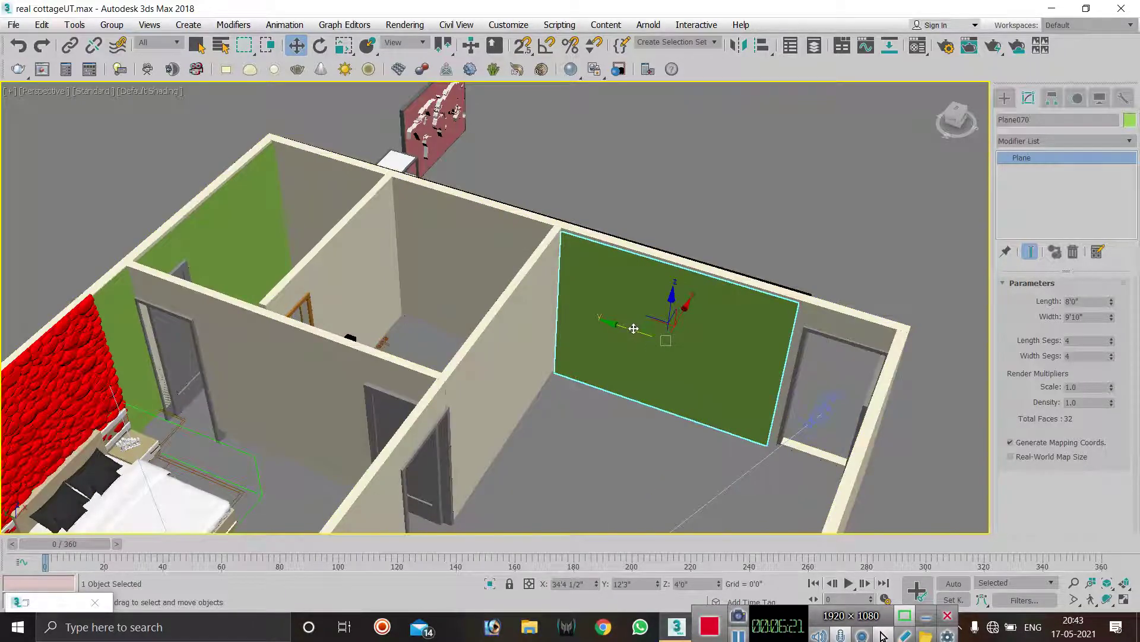
left_click_drag(639, 333, 456, 274, "shift")
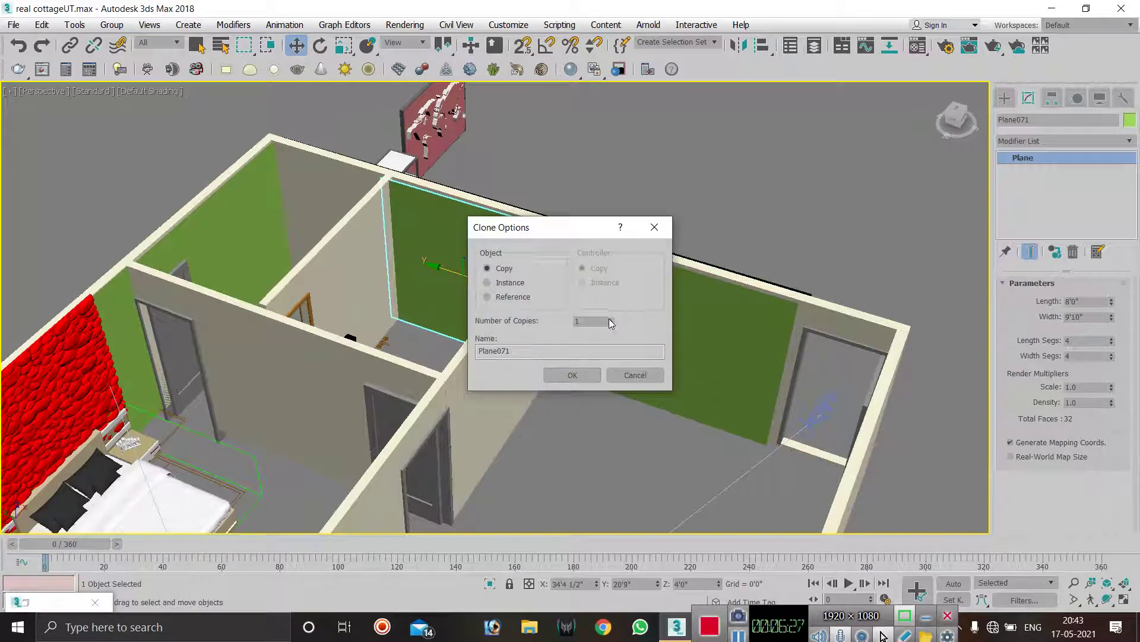
left_click(558, 373)
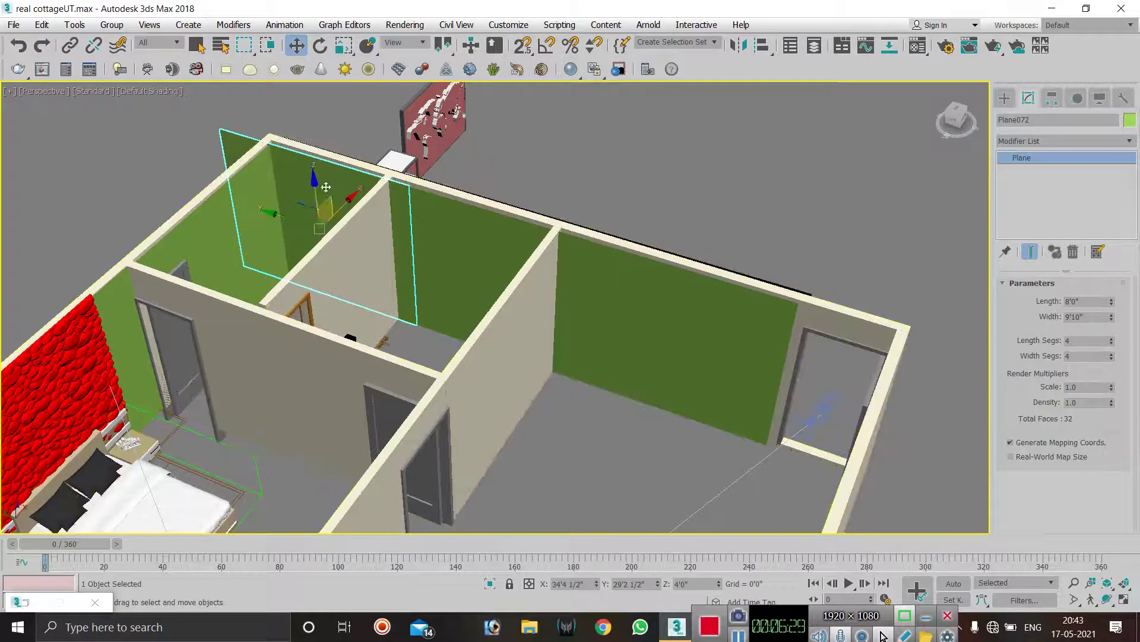
- Narrow the middle room's plane to 8'0 1/2" and shift it 0'7" along Y to fit between the partition walls
left_click(449, 227)
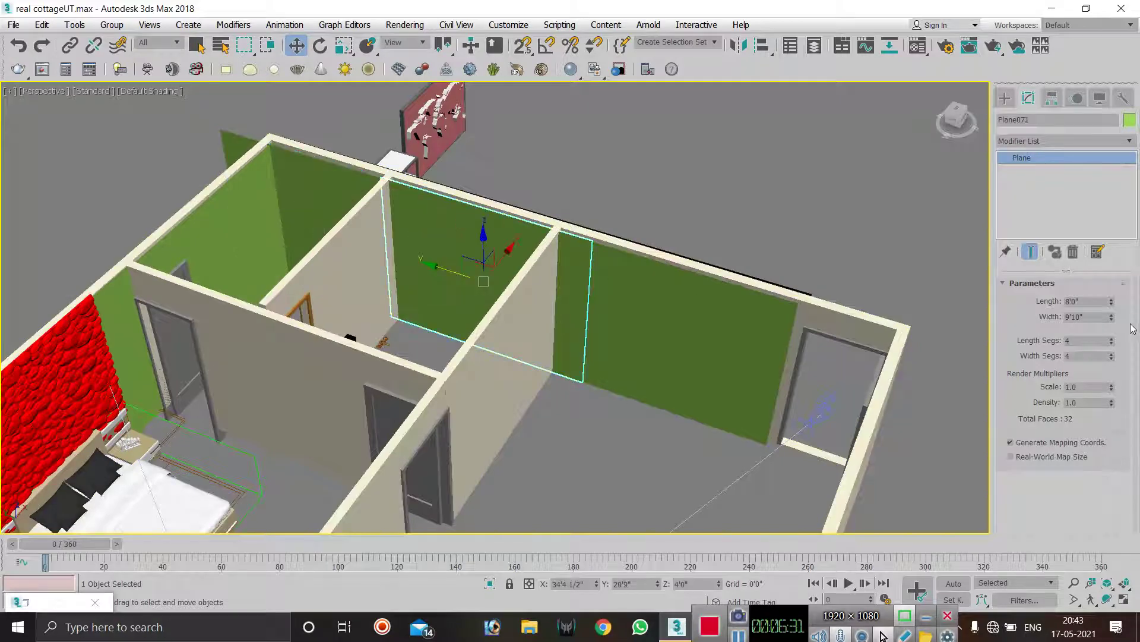
left_click_drag(1114, 319, 1113, 329)
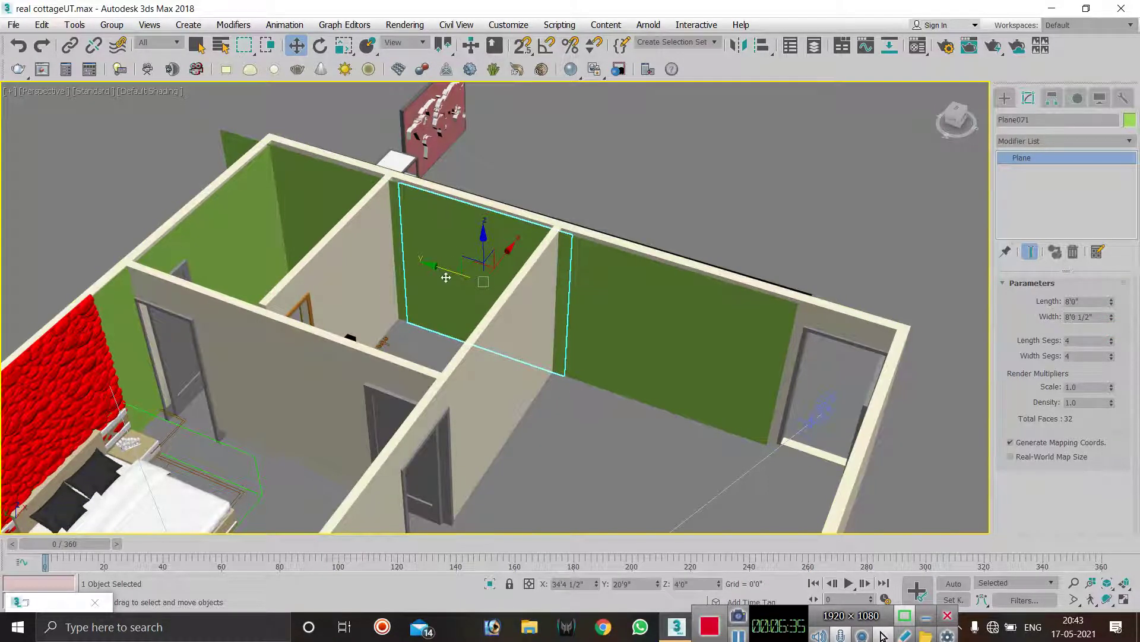
left_click_drag(448, 272, 435, 270)
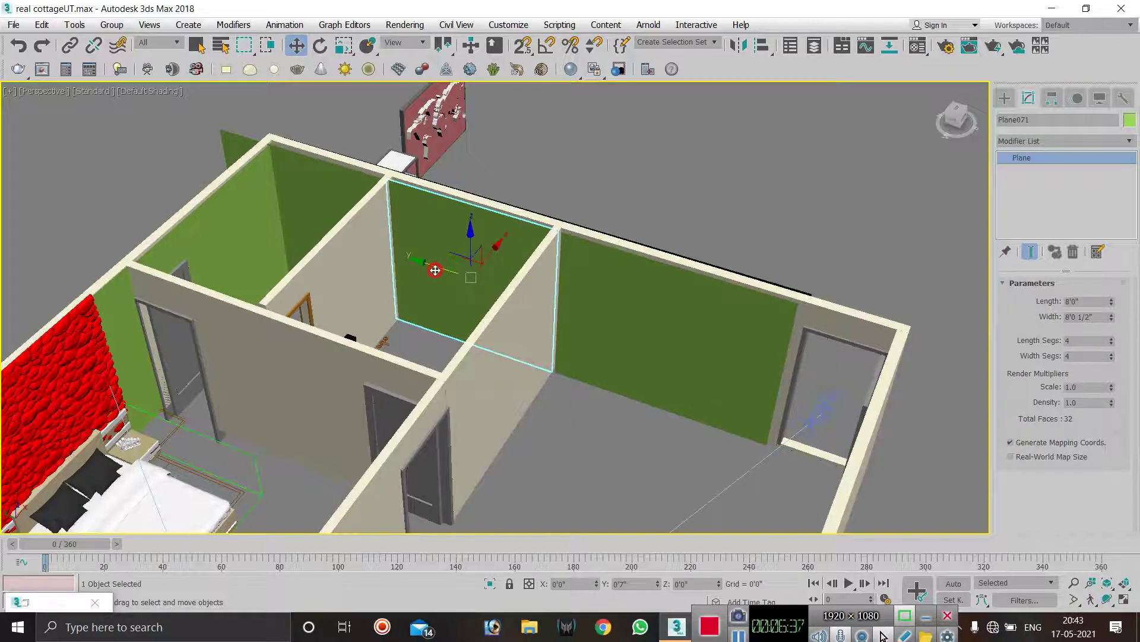
- Narrow the corner room's plane to about 5'8" and move it along Y to 28'5 1/2" to fit its wall
left_click(335, 171)
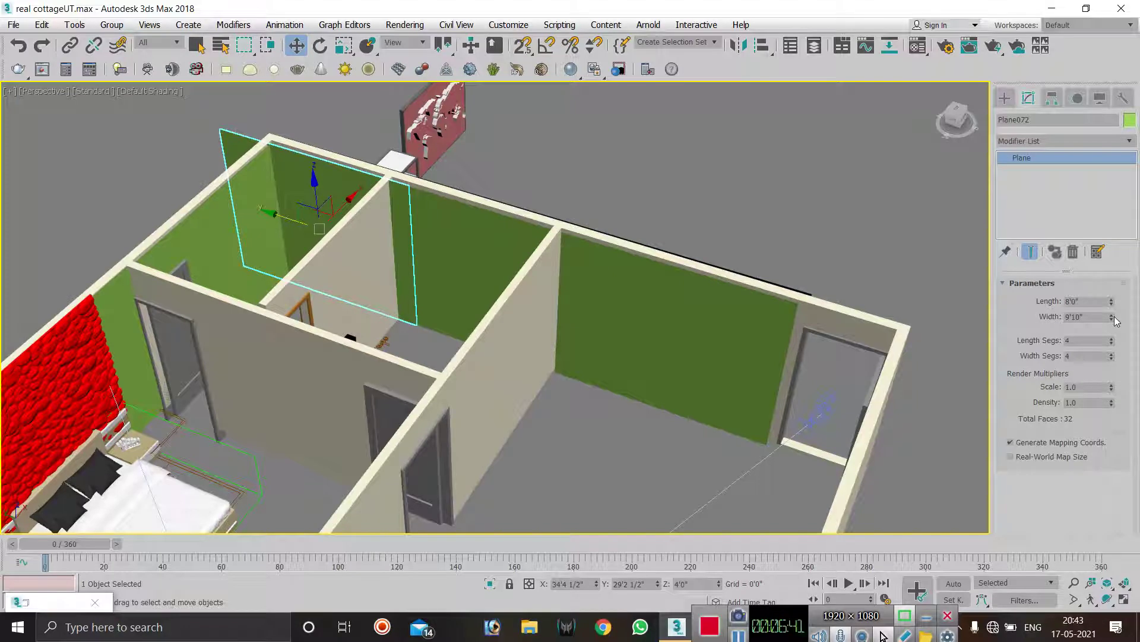
left_click_drag(1112, 320, 1111, 341)
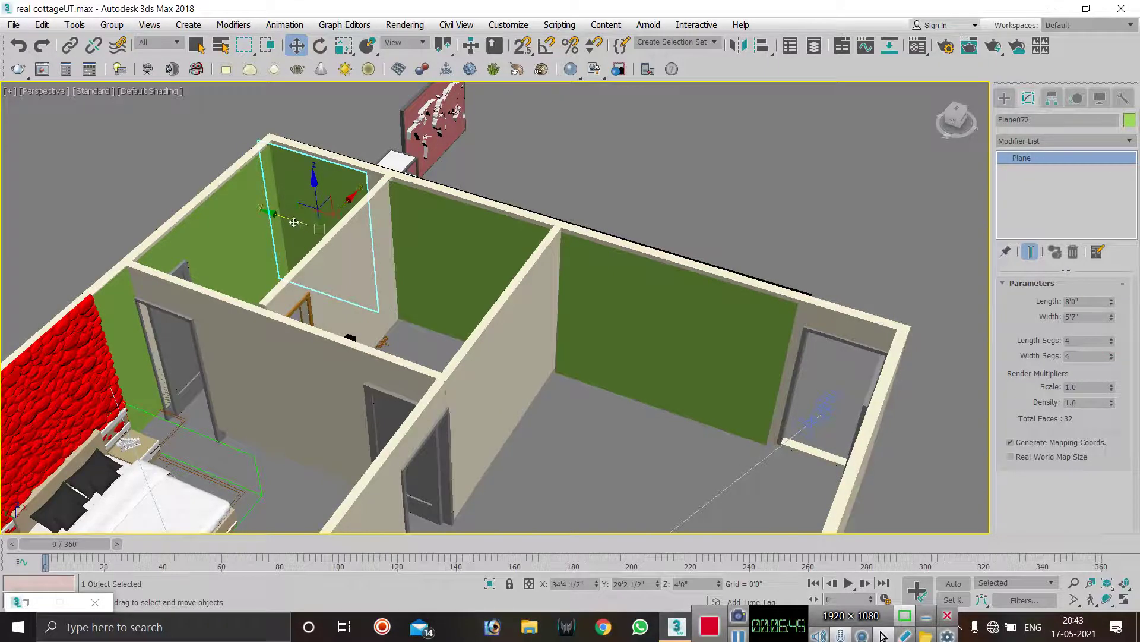
left_click_drag(289, 219, 302, 222)
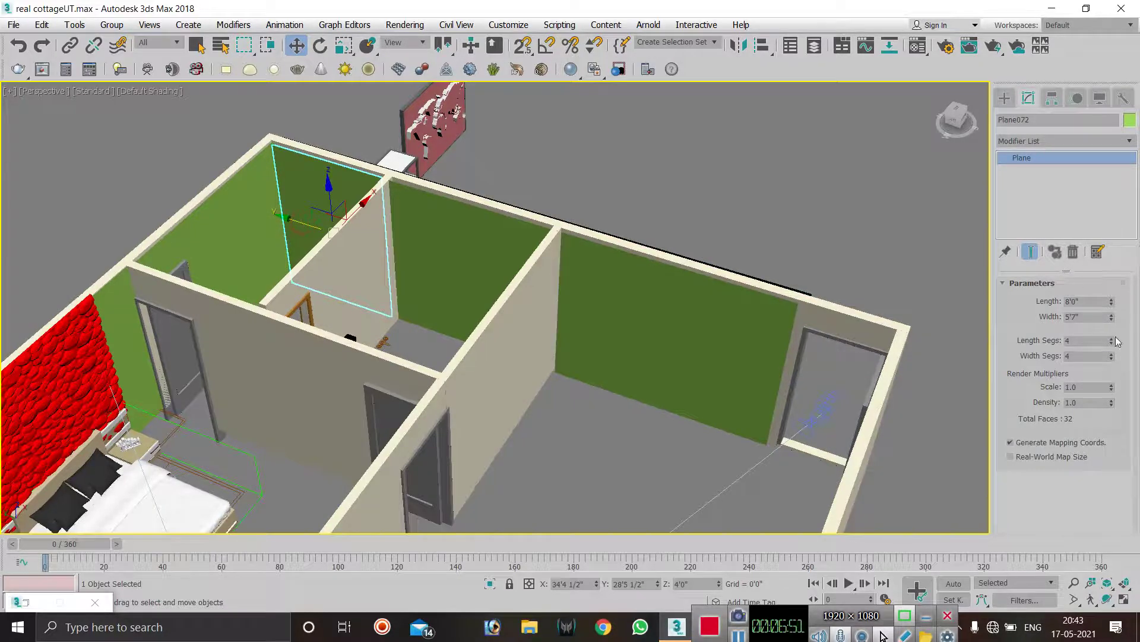
left_click(1111, 318)
left_click(1111, 317)
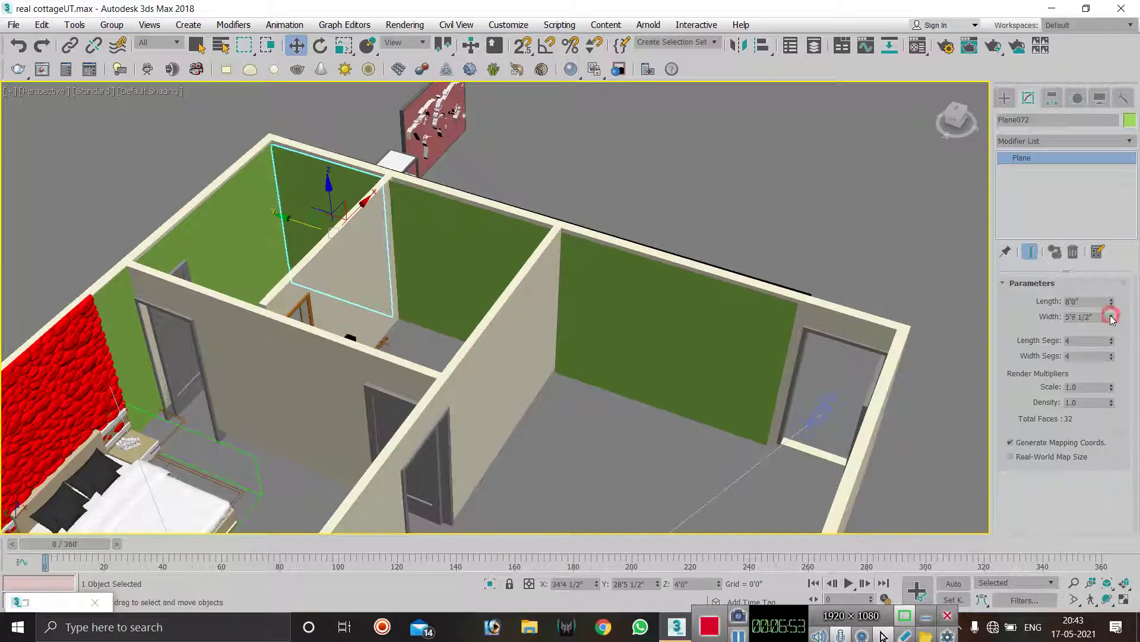
left_click(561, 159)
scroll(569, 232, "down", 3)
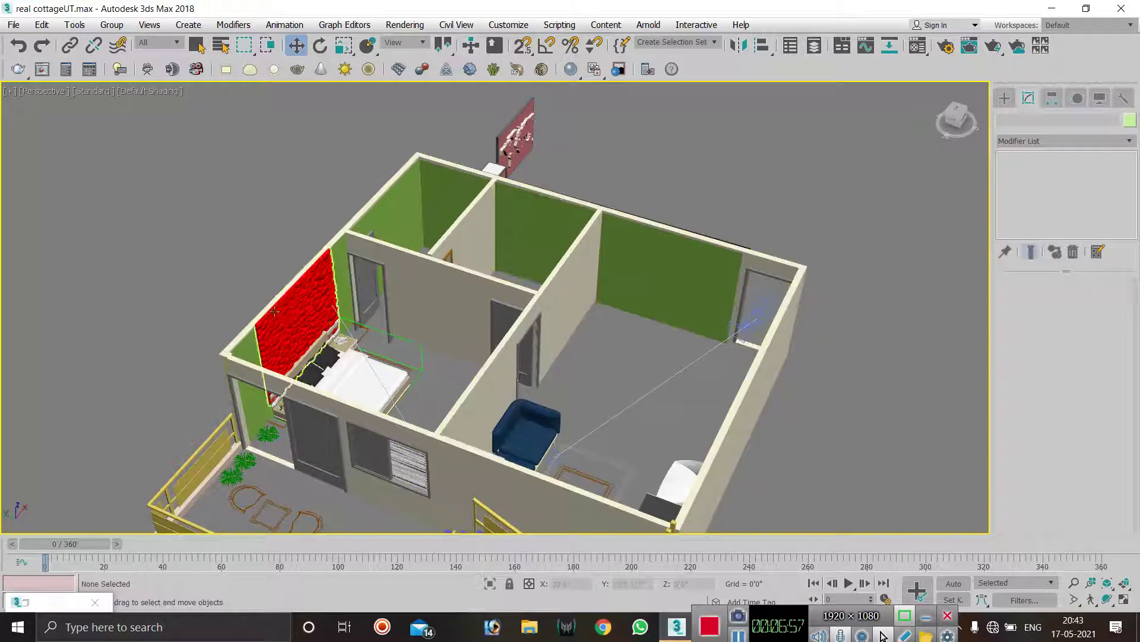
- Examine the wall planes from several sides, focusing on the large room's plane and the wall around the corner door
scroll(575, 319, "down", 4)
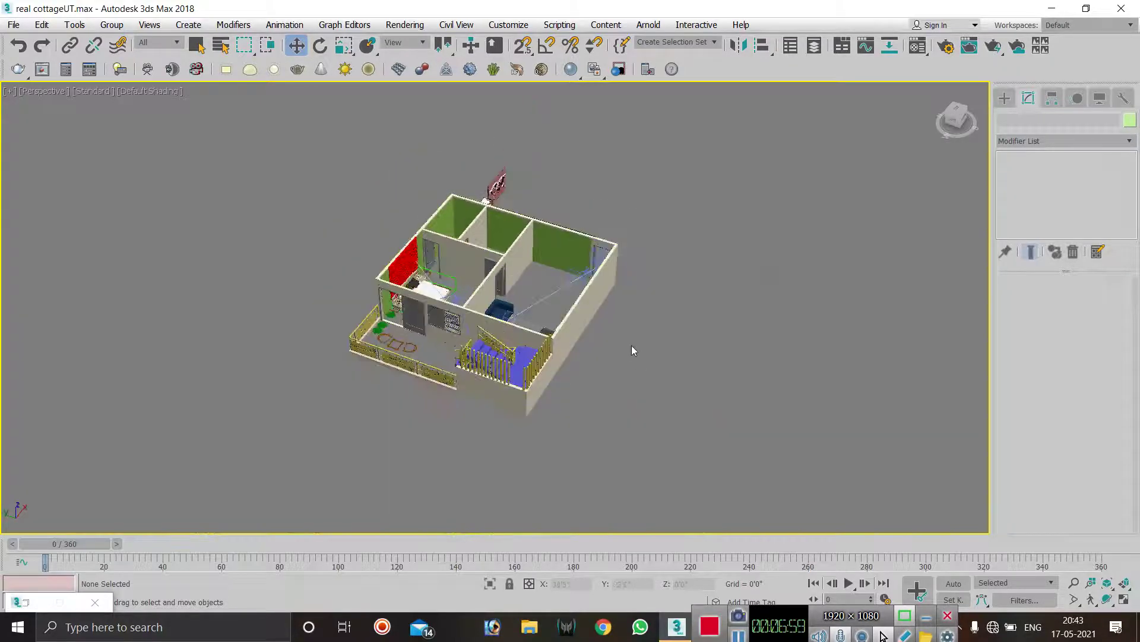
scroll(575, 319, "up", 2)
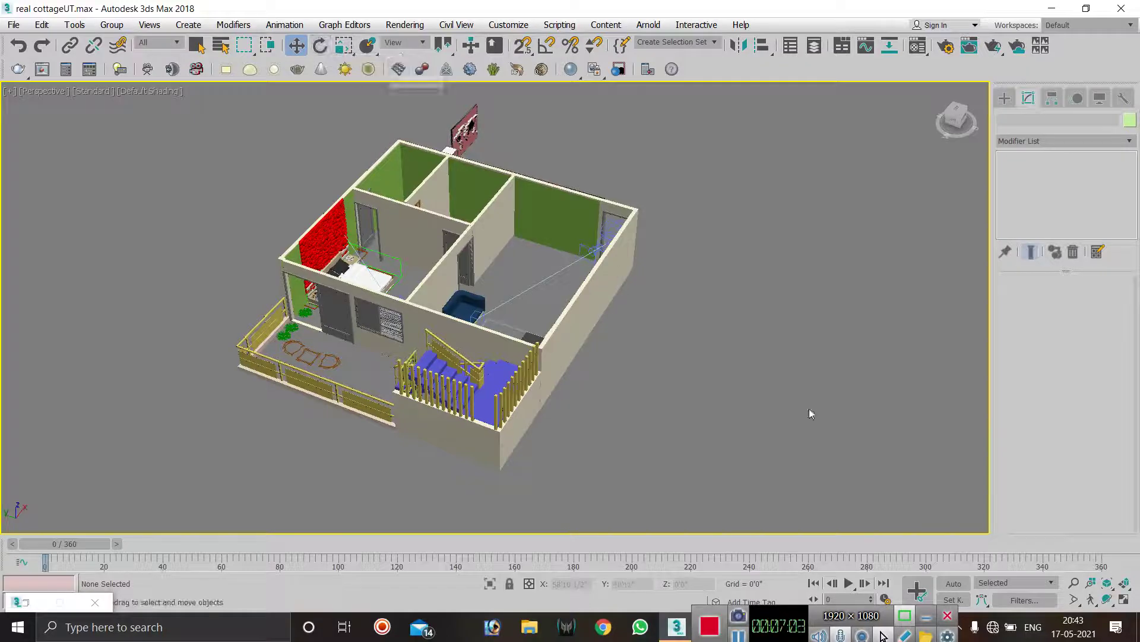
left_click(1107, 599)
left_click_drag(519, 253, 509, 334)
scroll(484, 306, "up", 5)
scroll(509, 333, "down", 5)
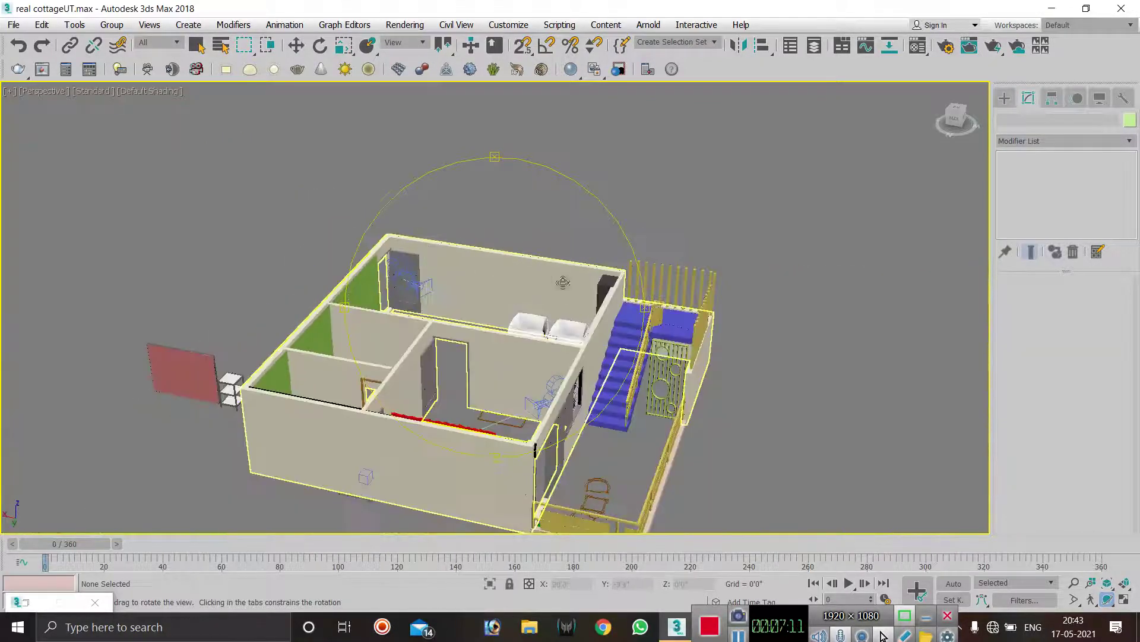
scroll(461, 278, "up", 5)
scroll(461, 278, "down", 6)
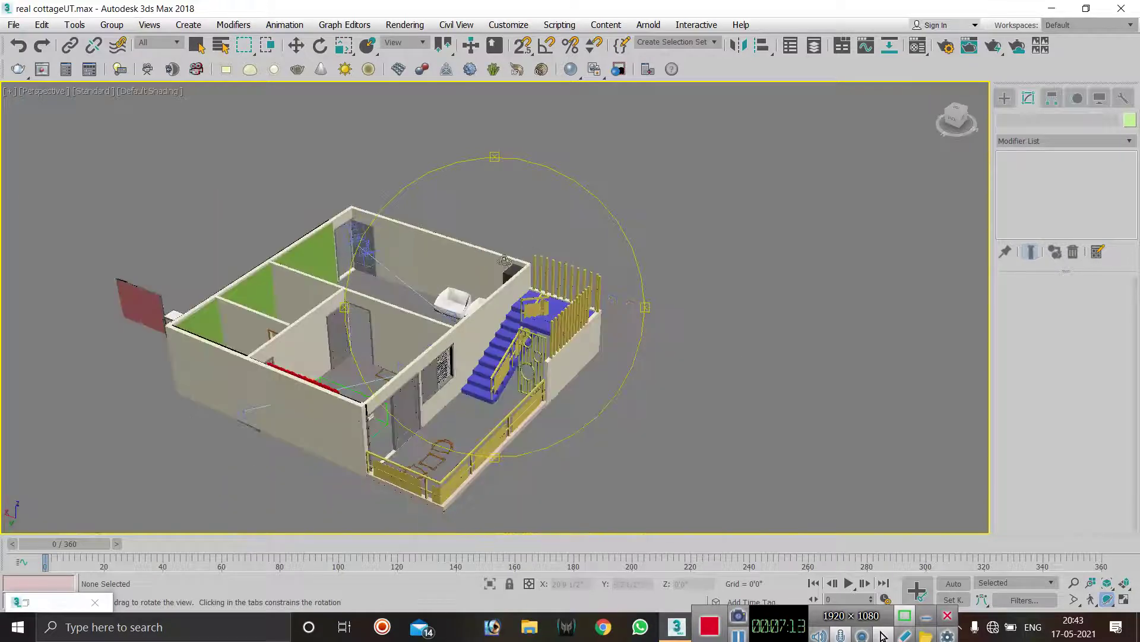
scroll(399, 303, "up", 5)
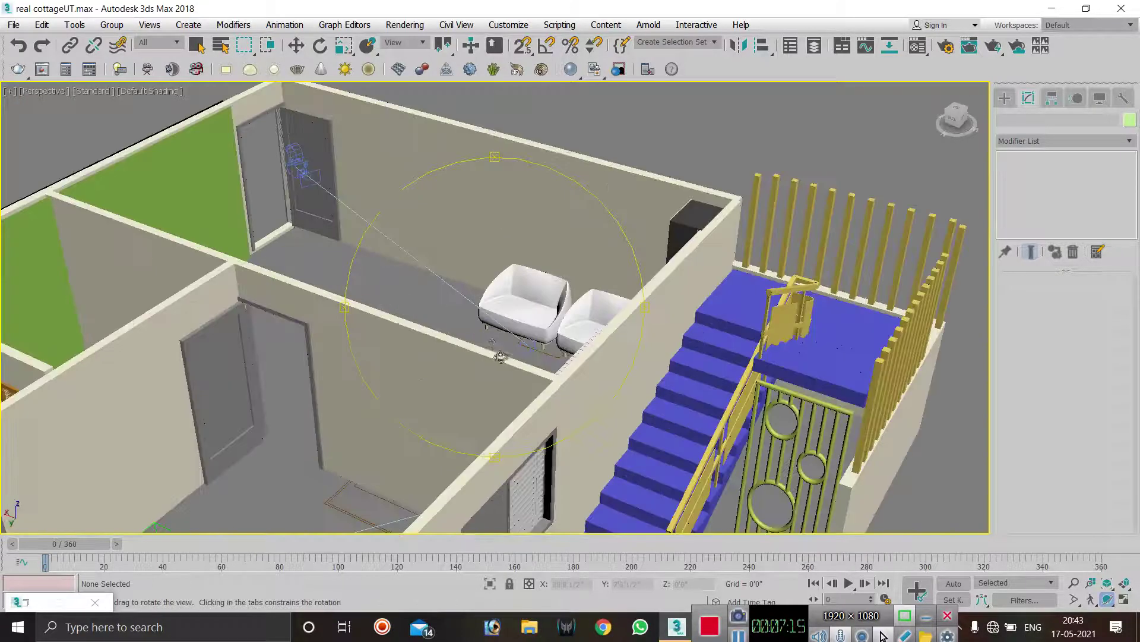
scroll(392, 267, "down", 5)
scroll(497, 293, "up", 6)
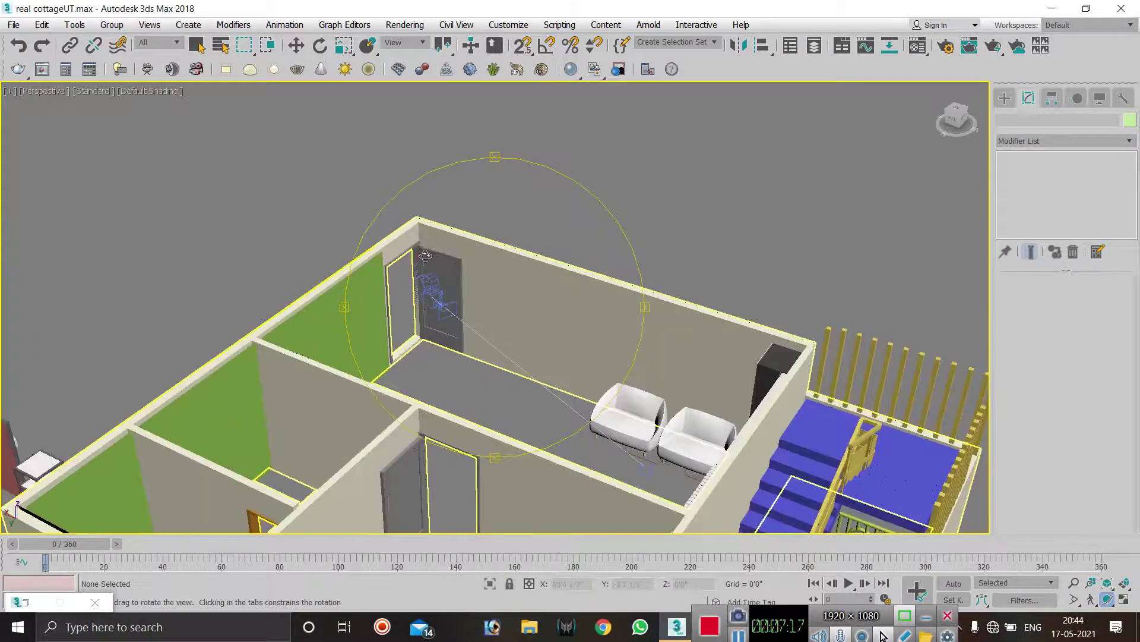
scroll(428, 256, "down", 6)
scroll(440, 273, "up", 5)
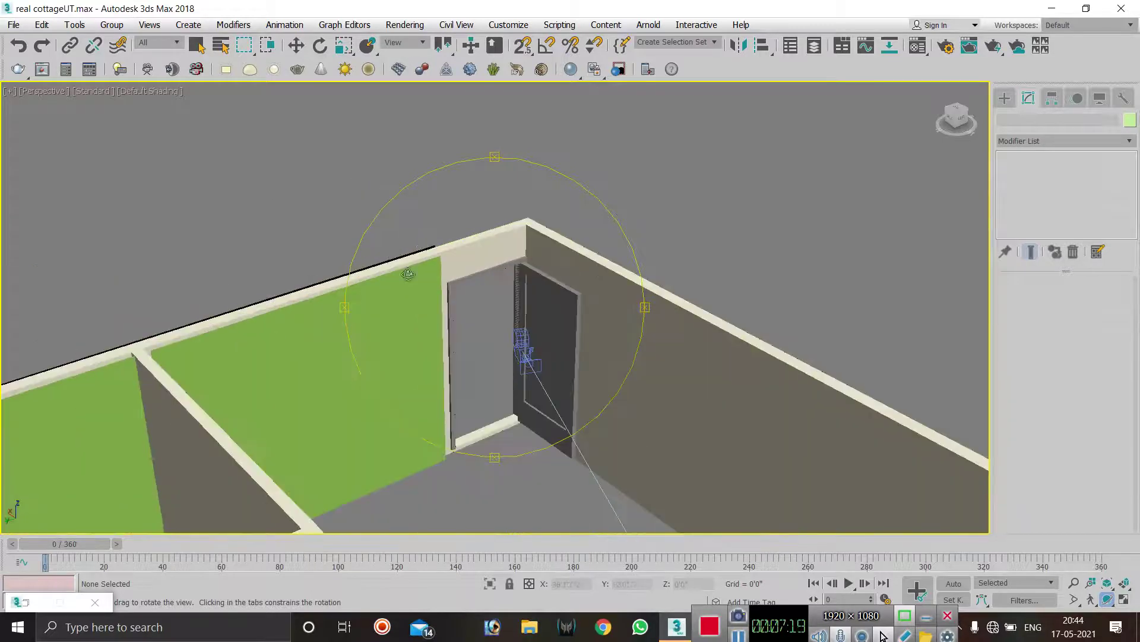
scroll(445, 279, "down", 4)
scroll(454, 290, "up", 5)
scroll(440, 344, "down", 5)
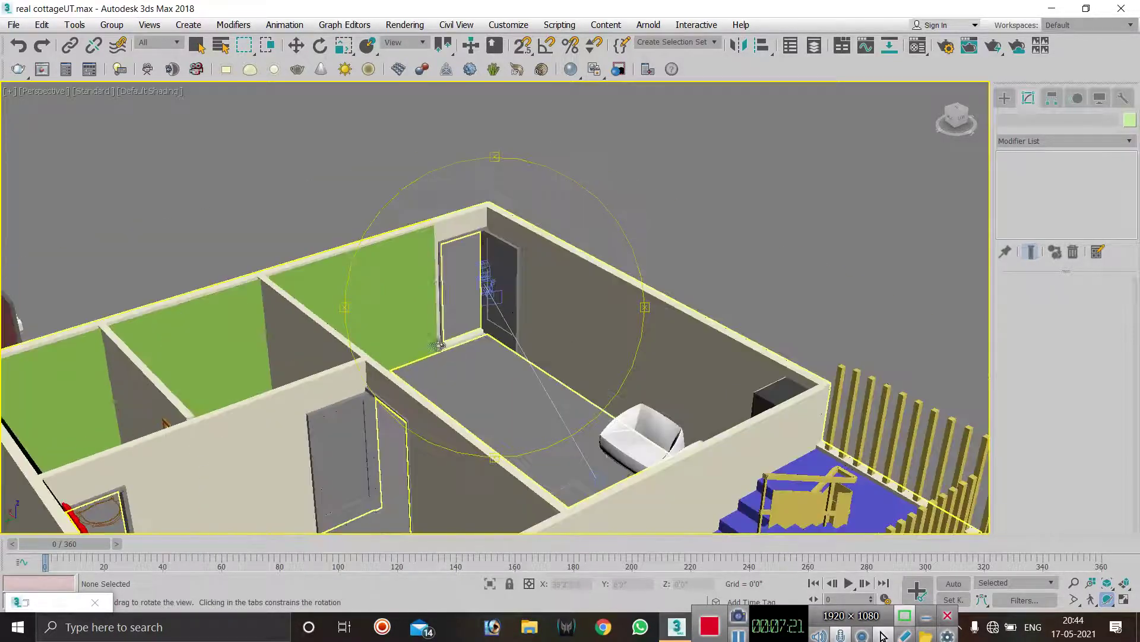
scroll(440, 315, "up", 5)
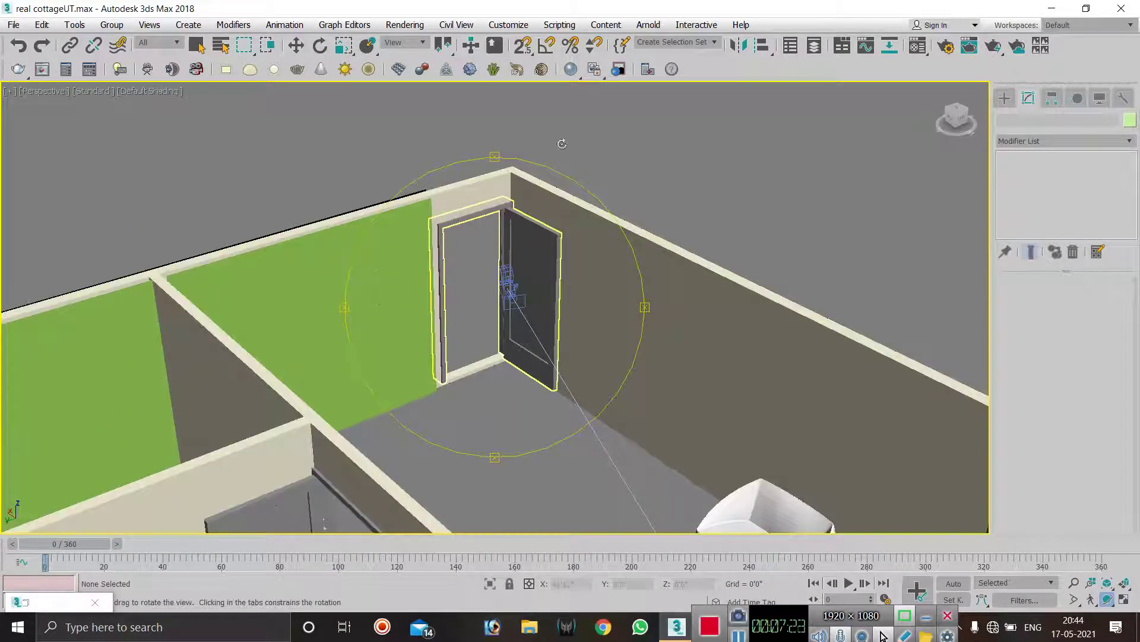
- Widen the large room's plane beside the corner door to 10'5"
left_click(196, 46)
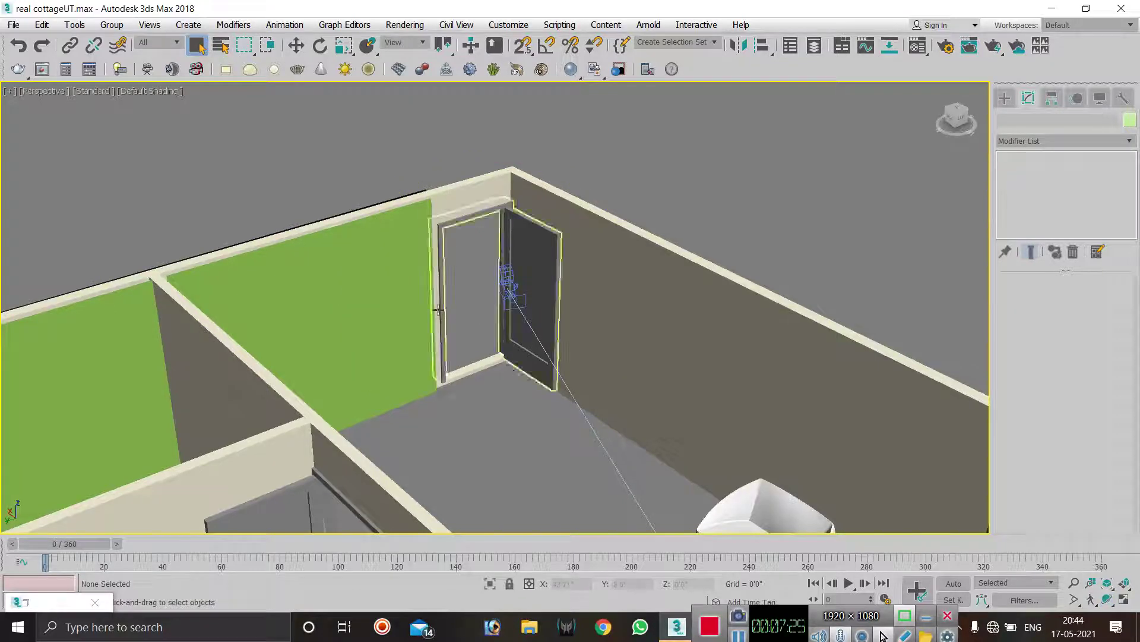
left_click(369, 279)
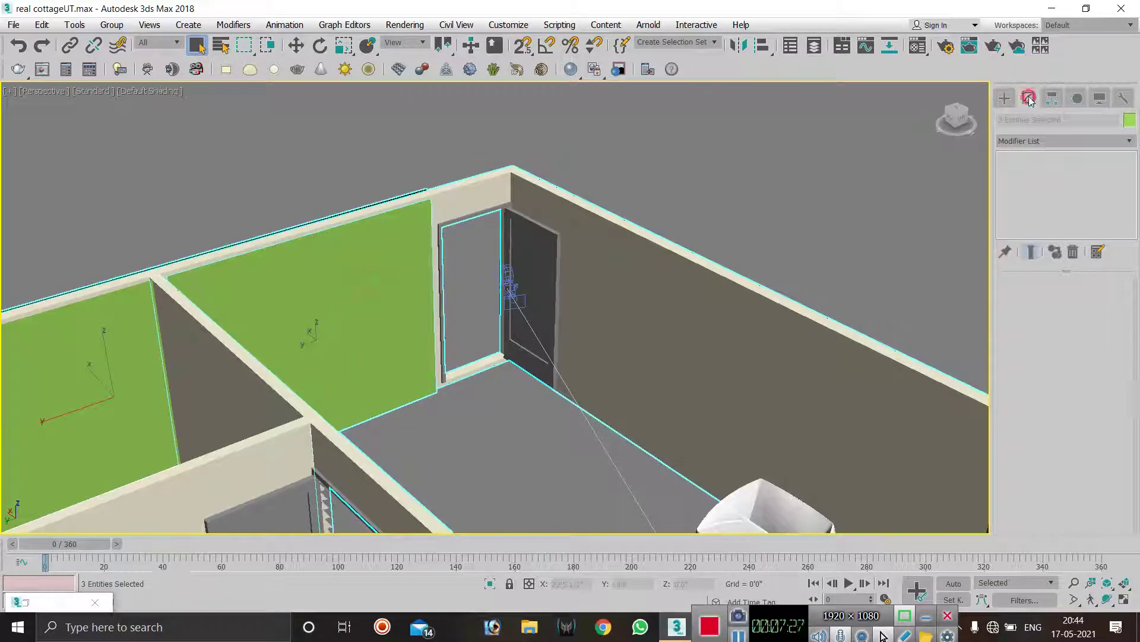
left_click(365, 248)
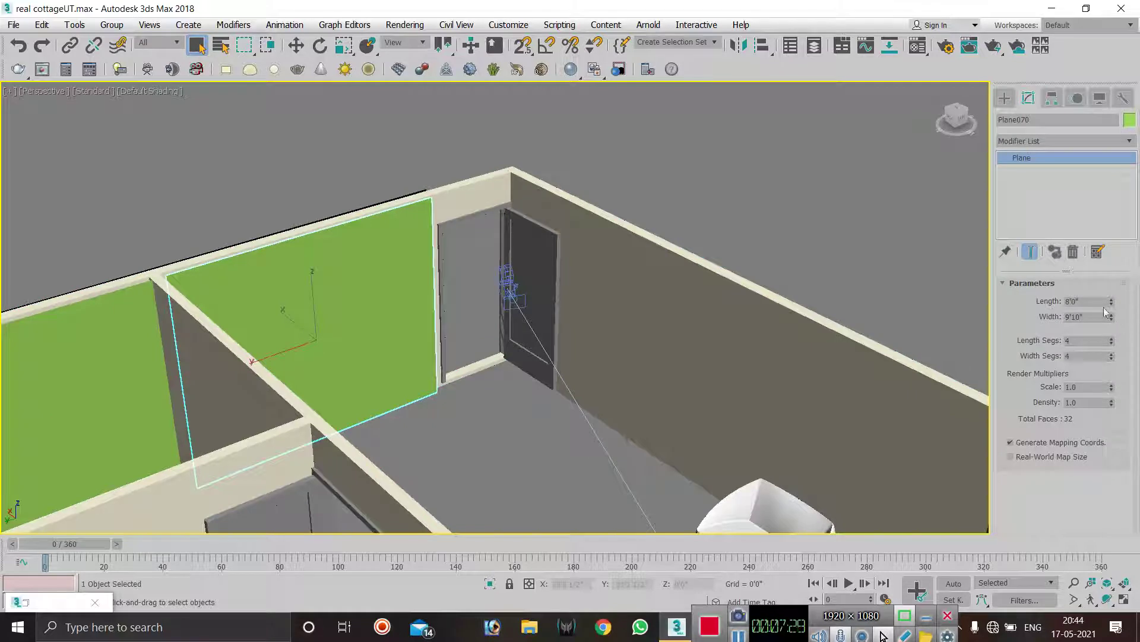
left_click_drag(1111, 314, 1113, 318)
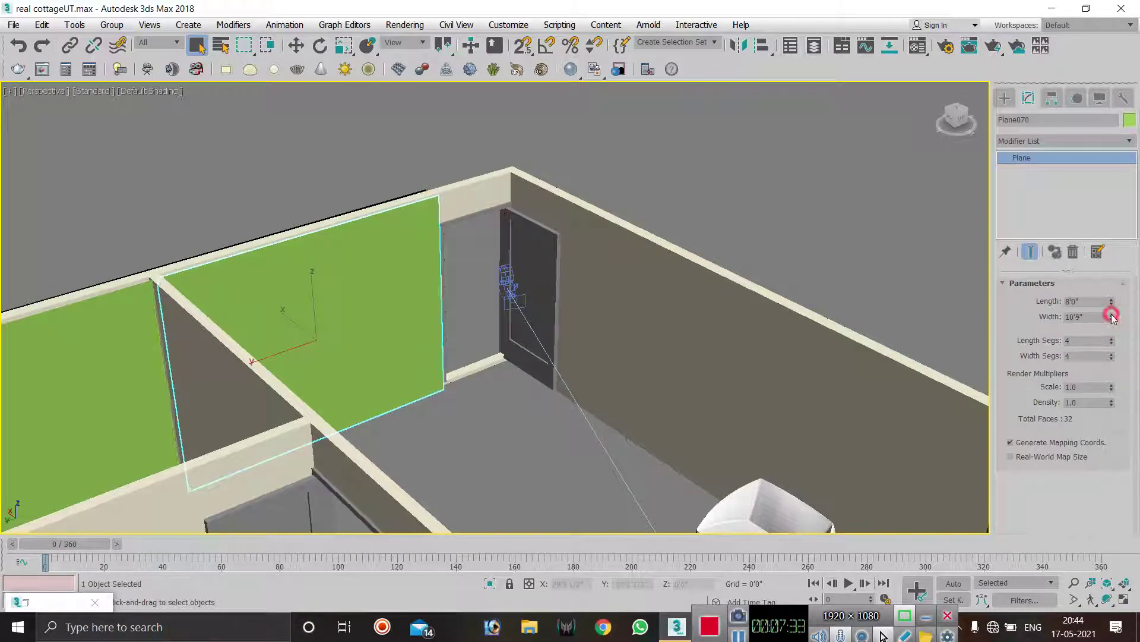
left_click(726, 103)
- Make one copy of the large room's plane along Y at 0'11", past the door opening
left_click(387, 246)
left_click(296, 45)
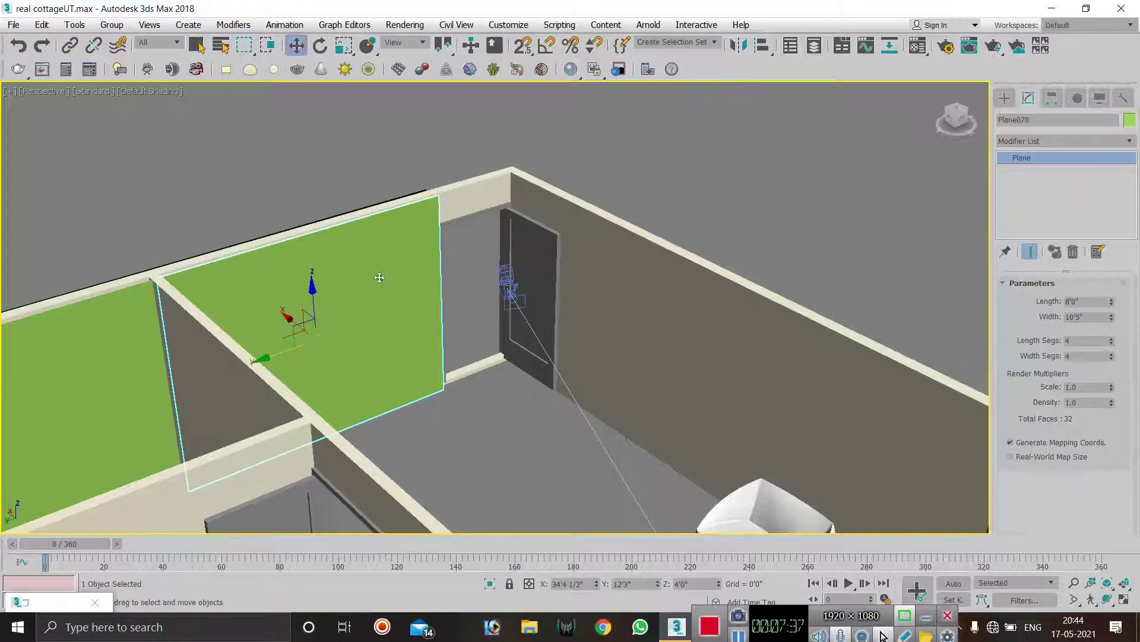
left_click_drag(282, 353, 533, 286, "shift")
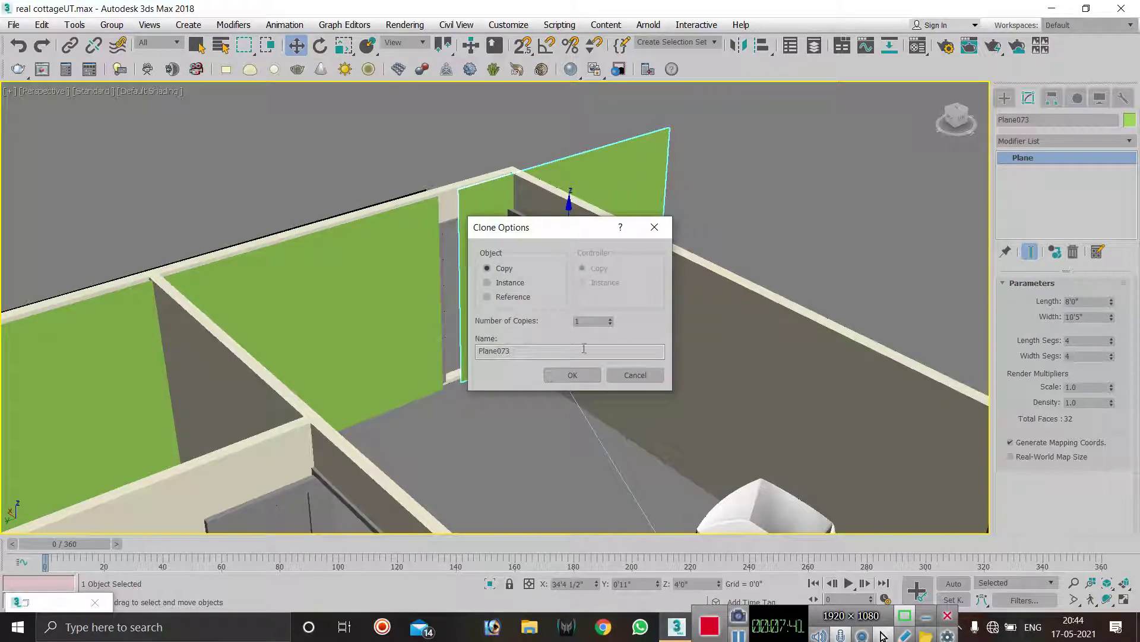
left_click(585, 374)
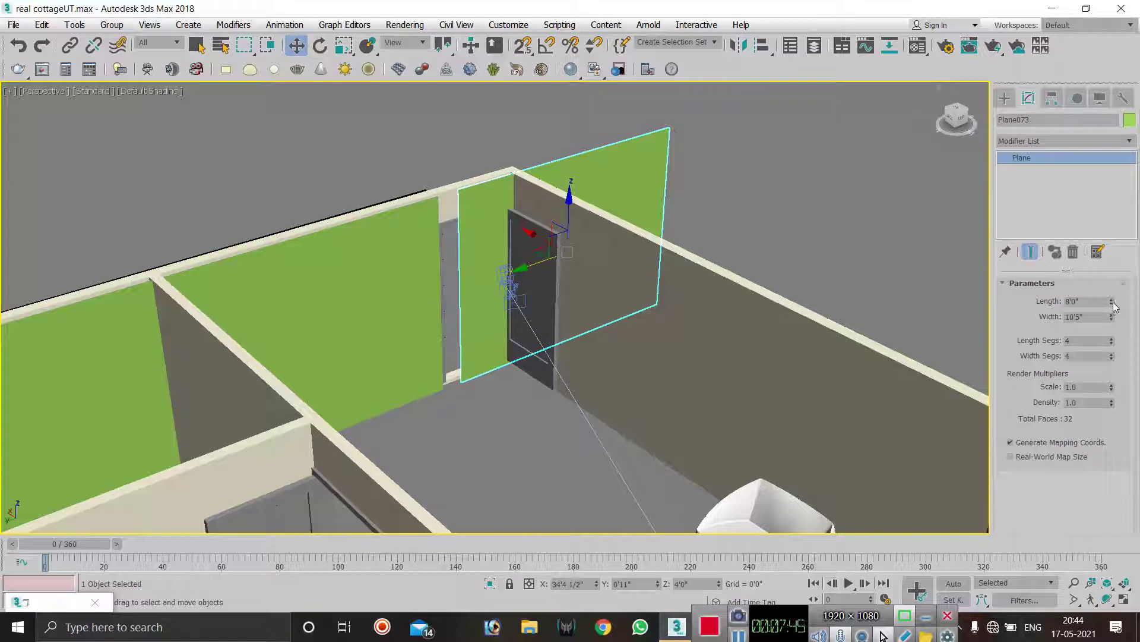
- Shrink the copy to 1'3" long and 3'1 1/2" wide and move it above the corner door at Y 5'5"
mouse_move(1112, 303)
left_mouse_down()
mouse_move(1113, 375)
mouse_move(1117, 351)
left_mouse_up()
left_click_drag(540, 266, 458, 321)
left_click_drag(468, 264, 473, 161)
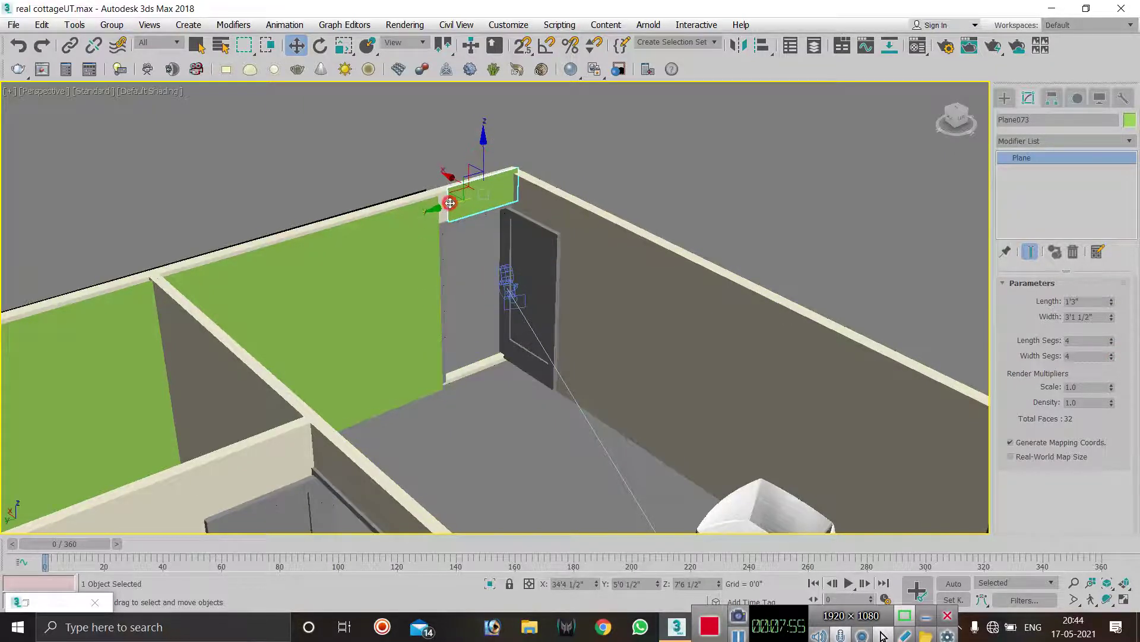
left_click_drag(449, 203, 468, 220)
- Lower the plane above the door to Z 7'5" and set its length to 1'2"
scroll(446, 212, "up", 2)
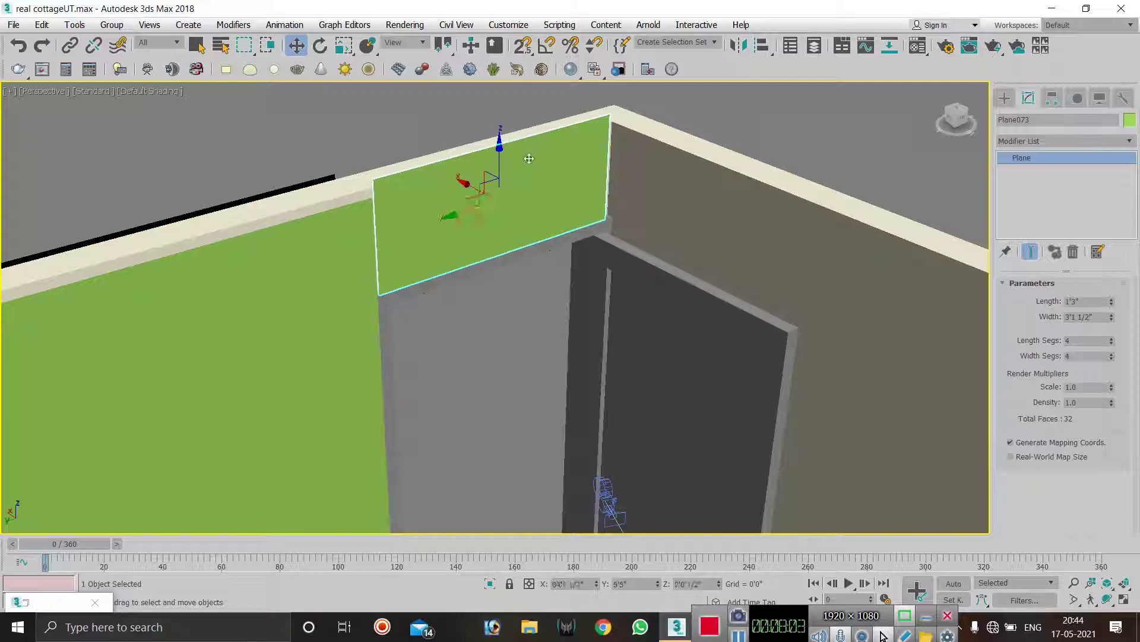
left_click_drag(499, 163, 499, 171)
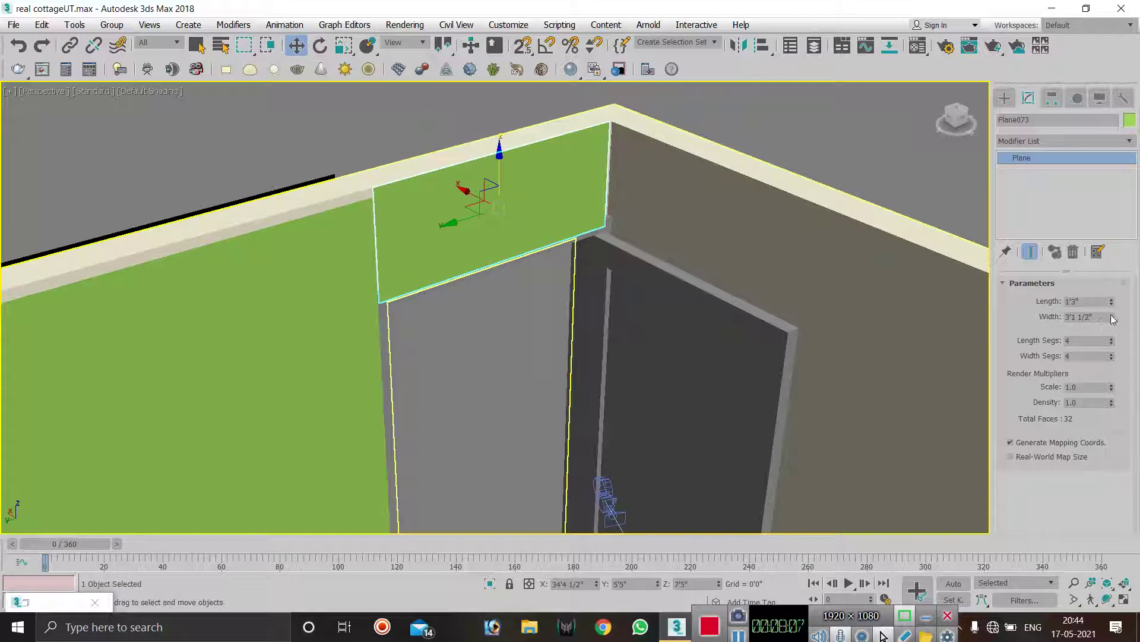
left_click_drag(1112, 319, 1110, 302)
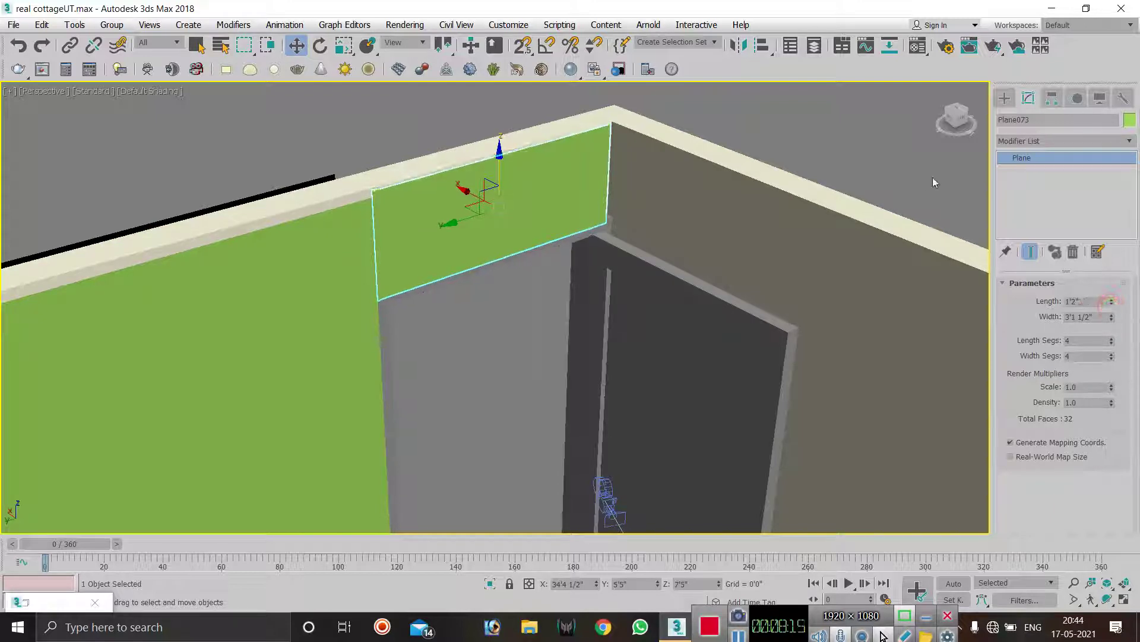
left_click(847, 117)
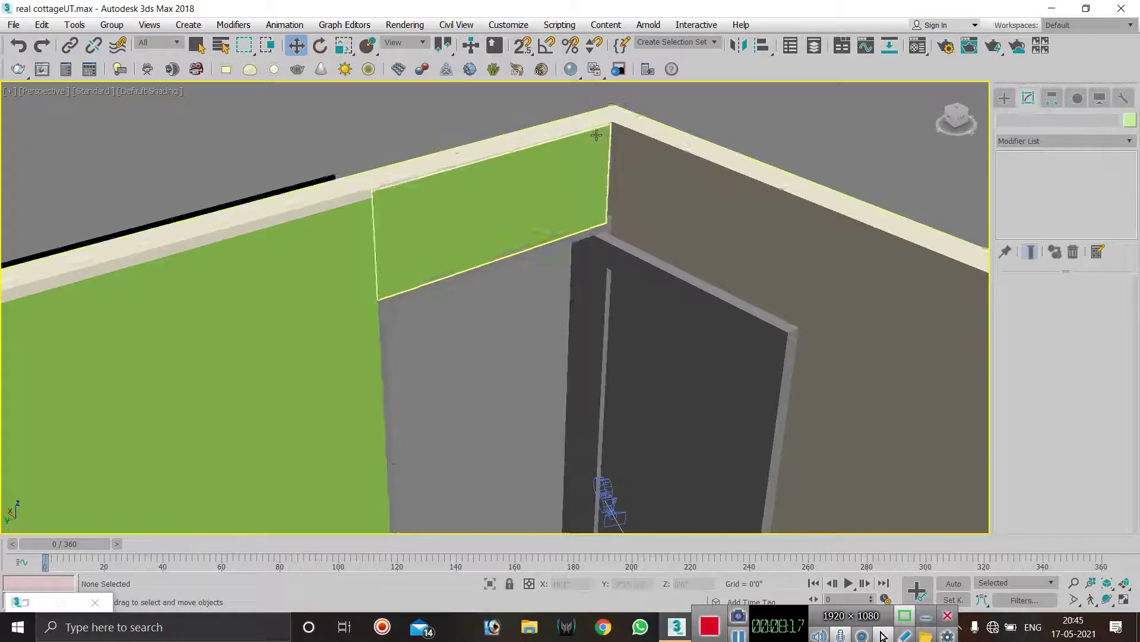
- Set the width of the plane above the corner door to 3'2 1/2" and deselect it
scroll(596, 135, "down", 1)
scroll(596, 136, "down", 3)
scroll(526, 178, "up", 3)
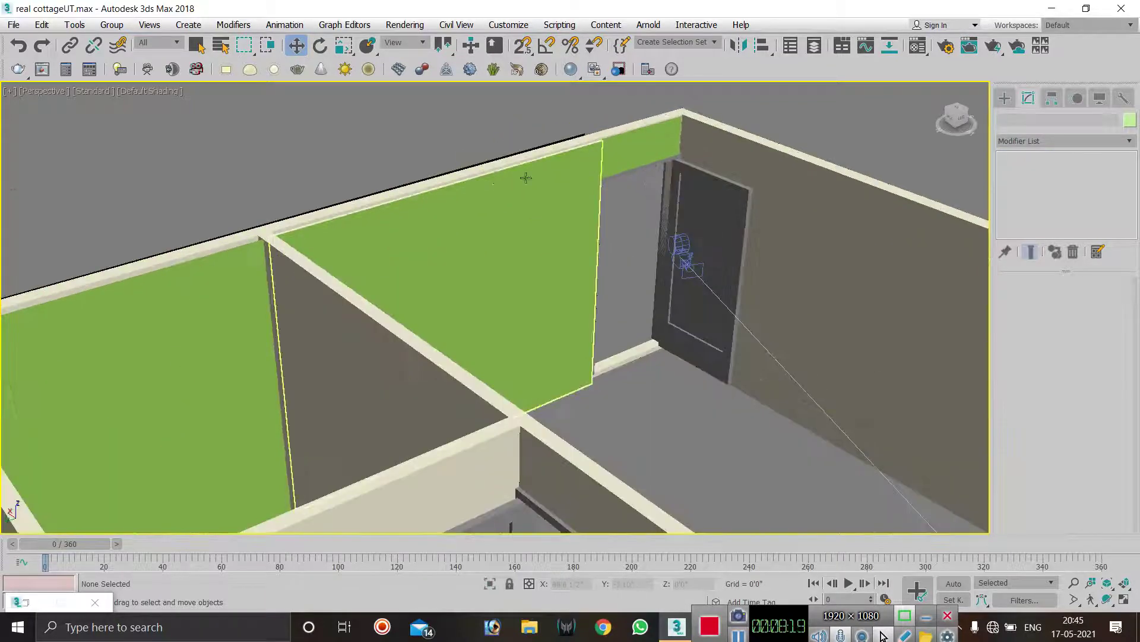
scroll(658, 150, "up", 4)
left_click(658, 150)
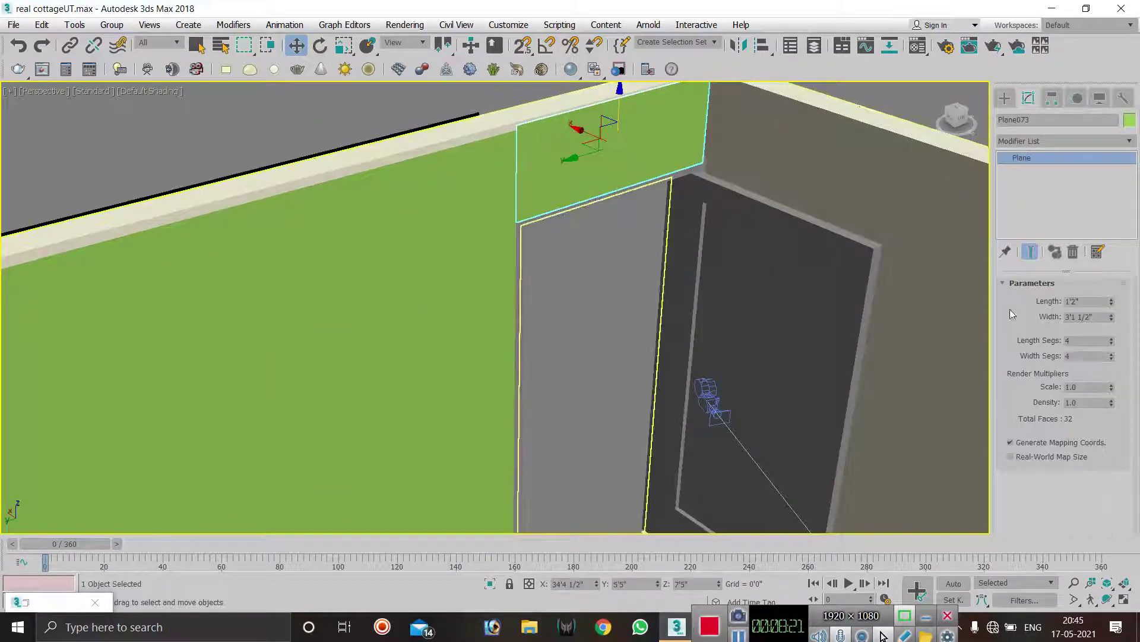
left_click(1112, 314)
scroll(523, 152, "down", 2)
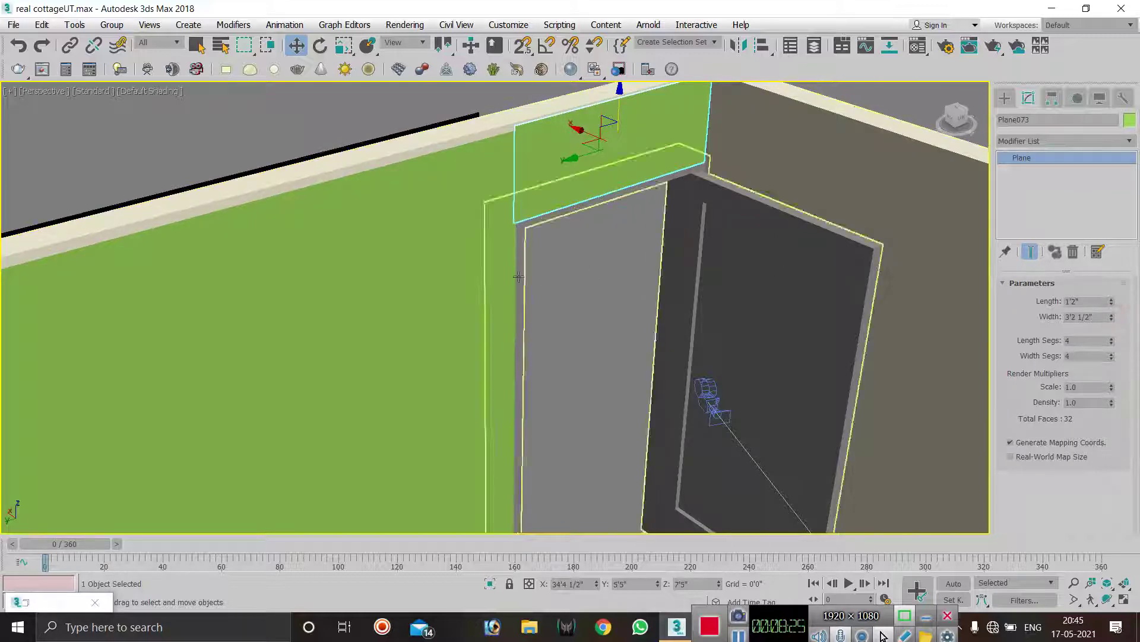
left_click(523, 152)
- Region-select the house's objects and review the covered walls from the staircase side
scroll(523, 151, "down", 6)
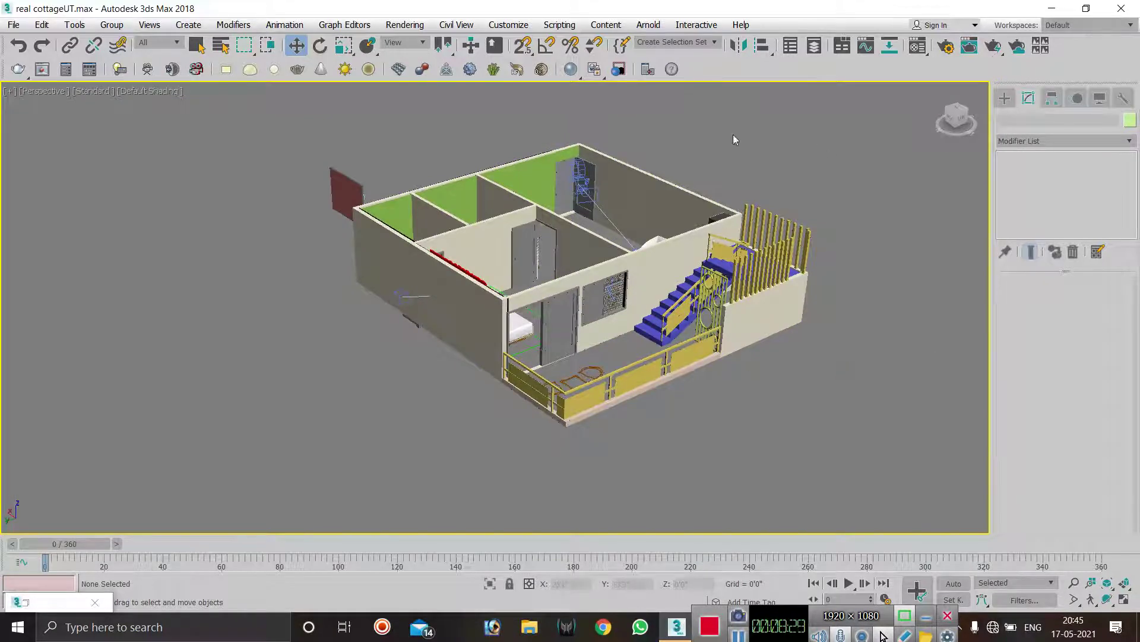
left_click_drag(733, 143, 471, 378)
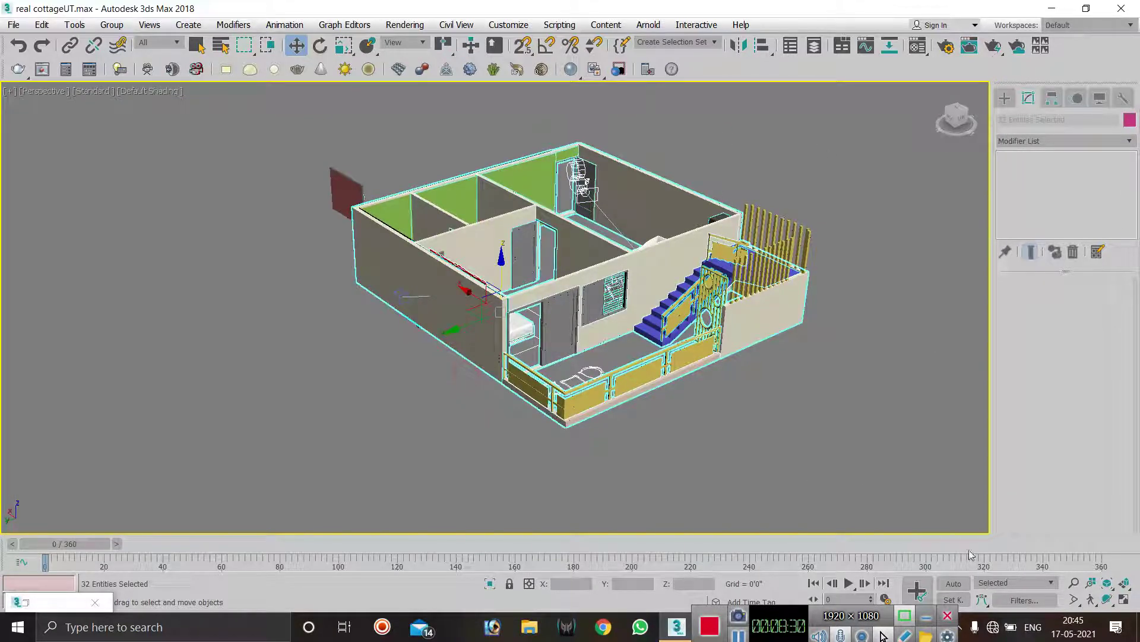
left_click(1107, 599)
left_click_drag(587, 250, 468, 282)
left_click_drag(522, 256, 517, 236)
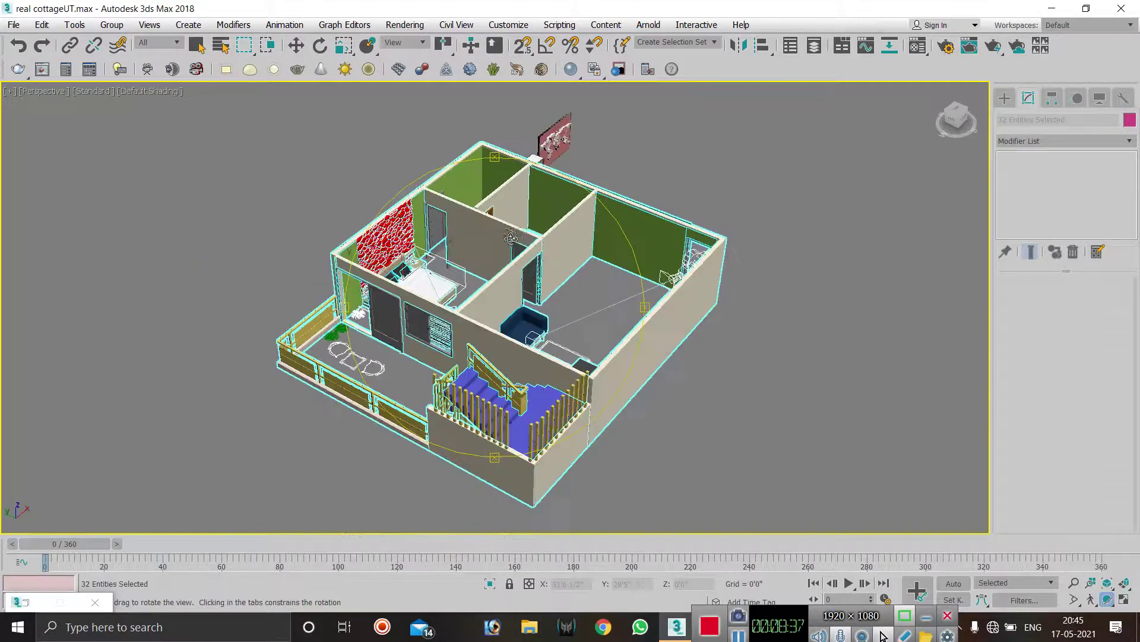
scroll(517, 236, "up", 3)
scroll(493, 251, "down", 3)
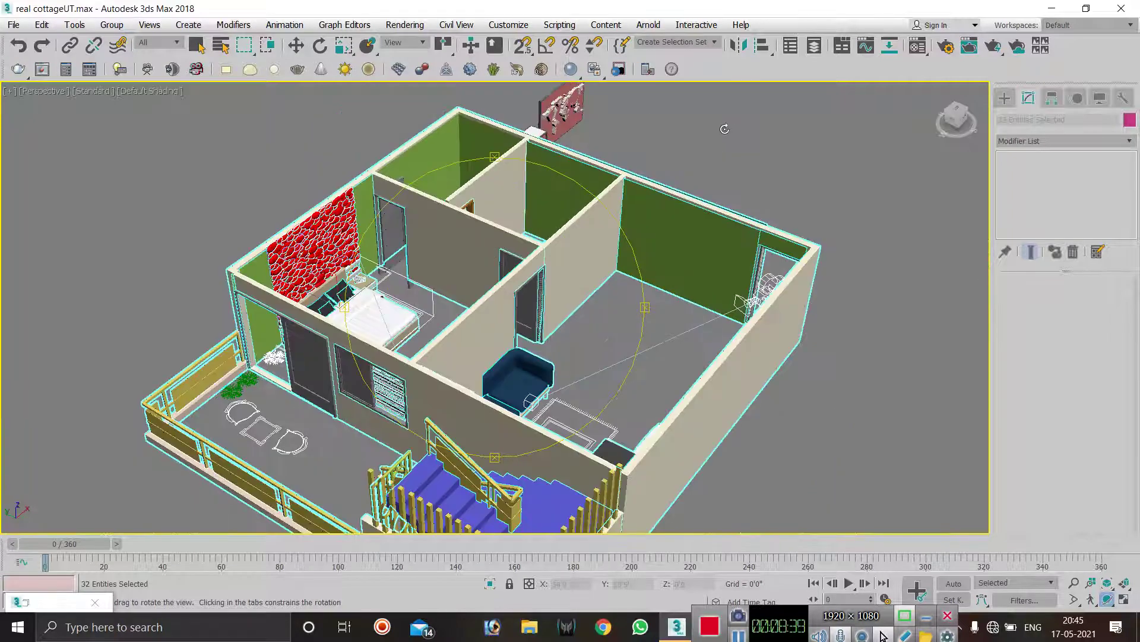
key("w")
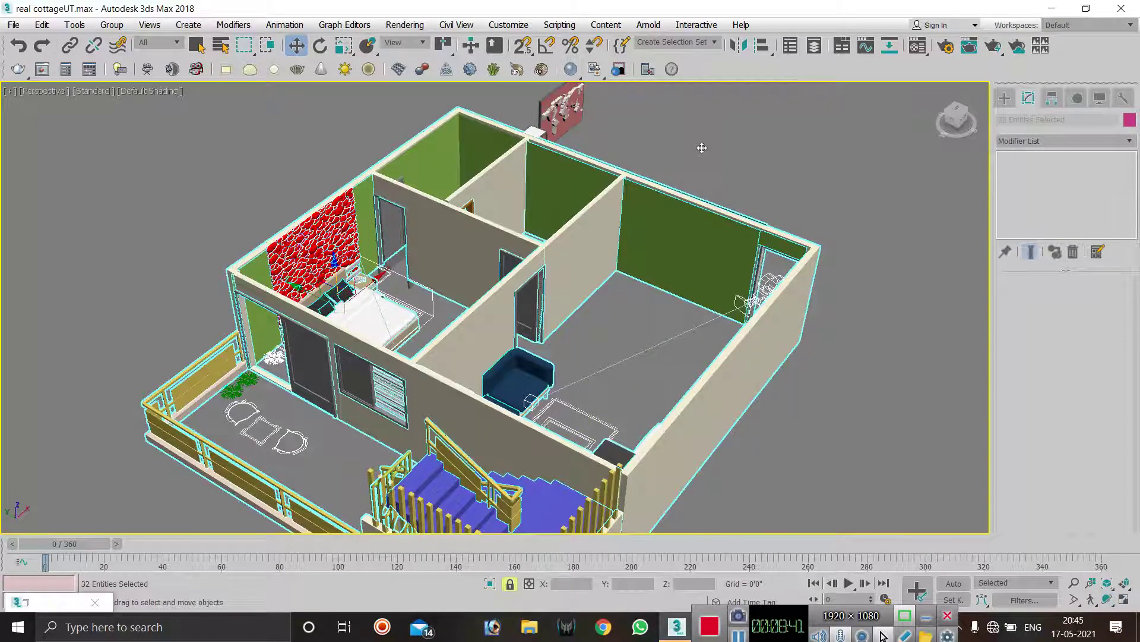
- Change the type of the cream material 19 - Default from Autodesk Generic to Physical Material
key("m")
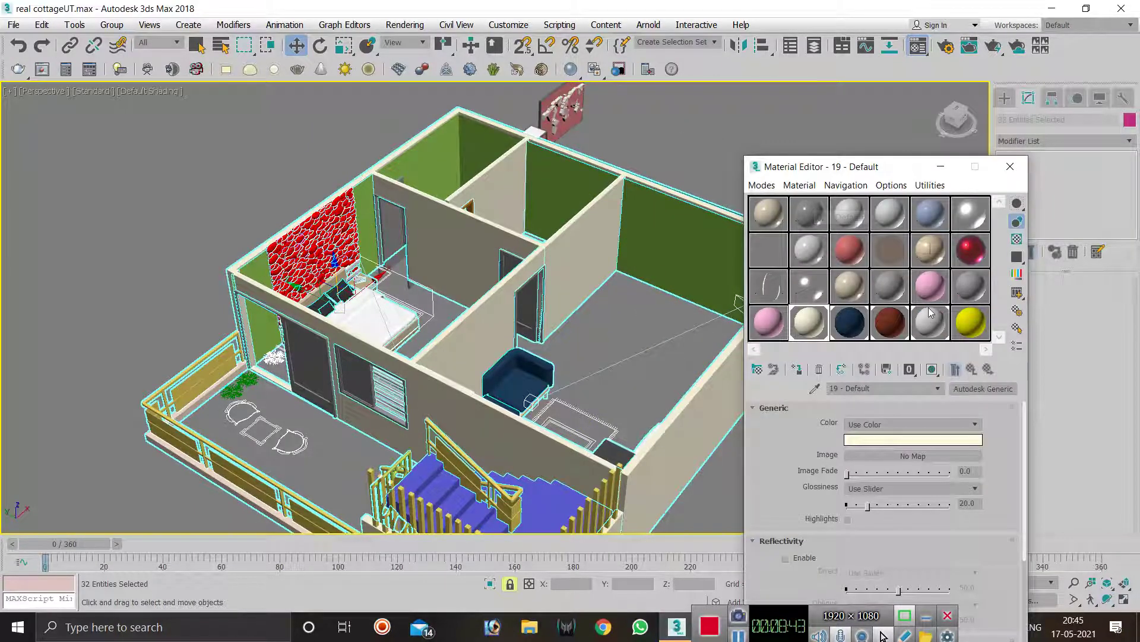
left_click(971, 389)
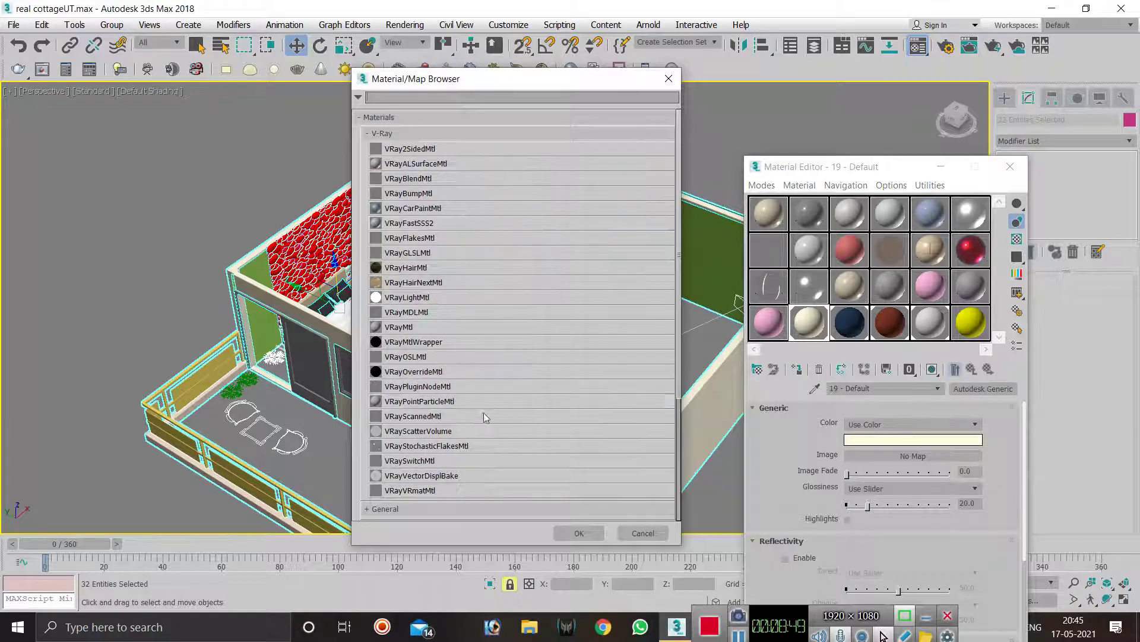
scroll(415, 440, "down", 3)
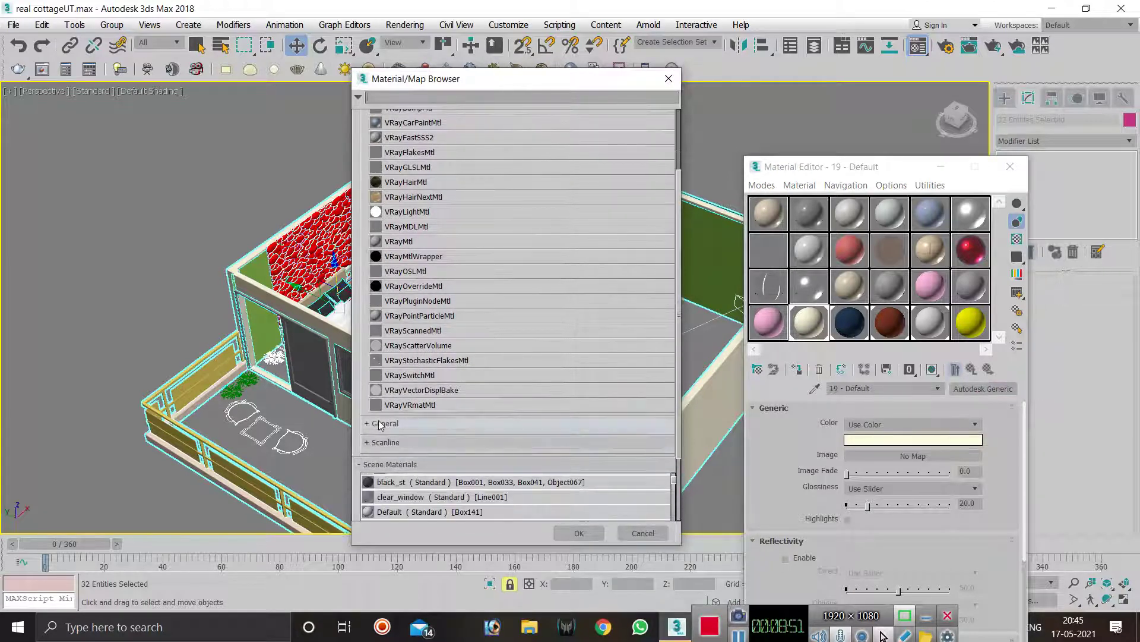
left_click(368, 426)
left_click(416, 439)
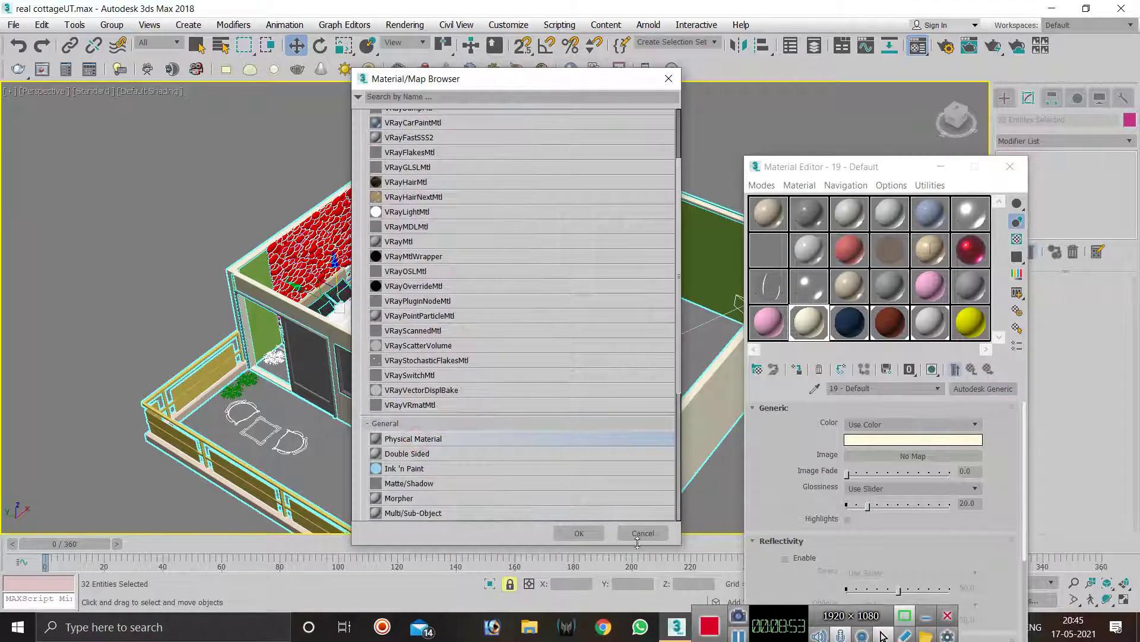
left_click(561, 530)
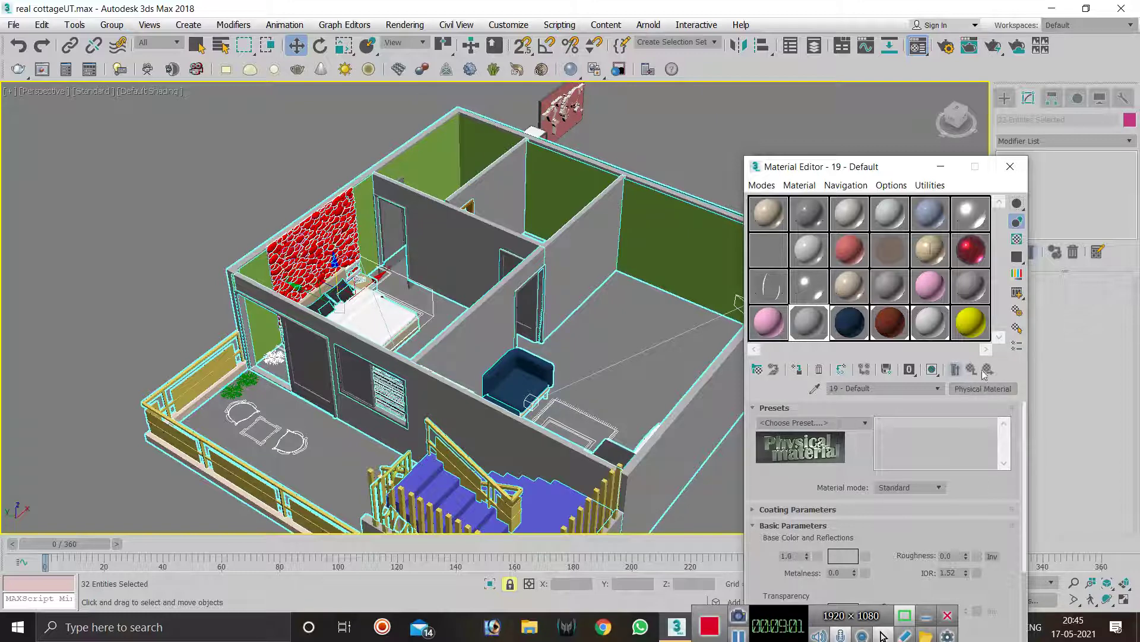
- Change the type of the 19 - Default material from Physical Material to VRayMtl
left_click(975, 388)
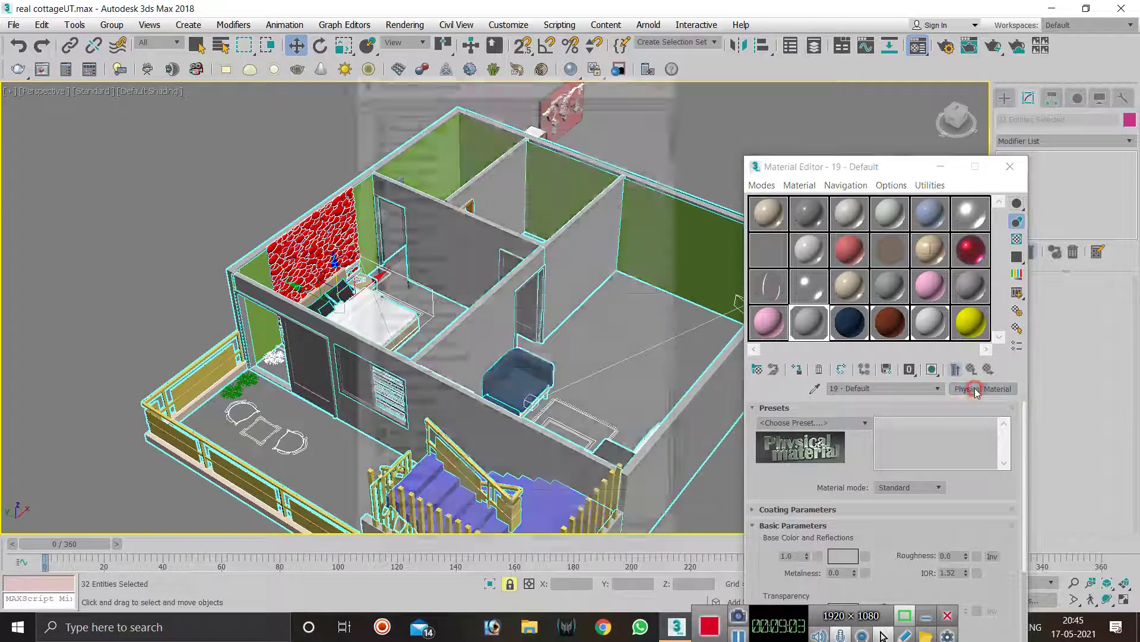
scroll(494, 237, "up", 5)
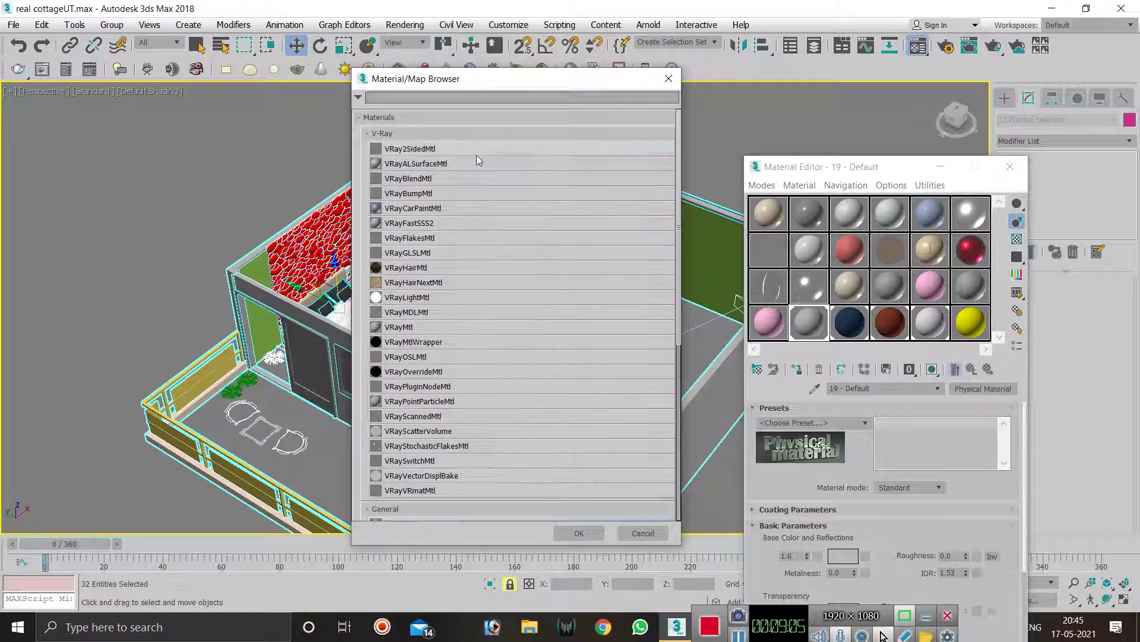
left_click(369, 135)
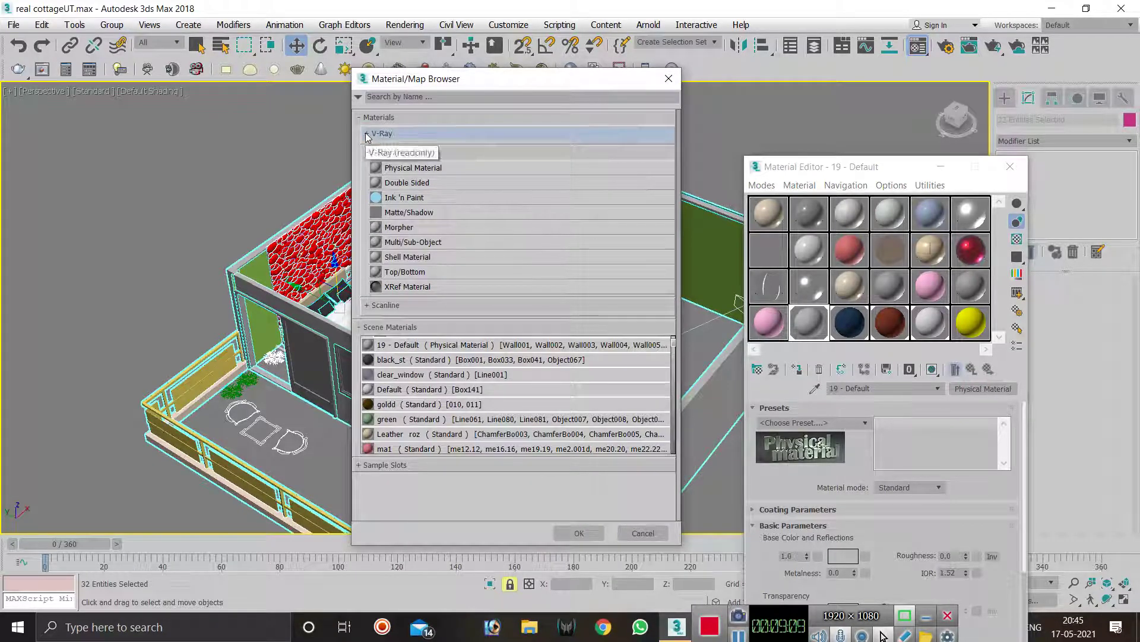
left_click(381, 132)
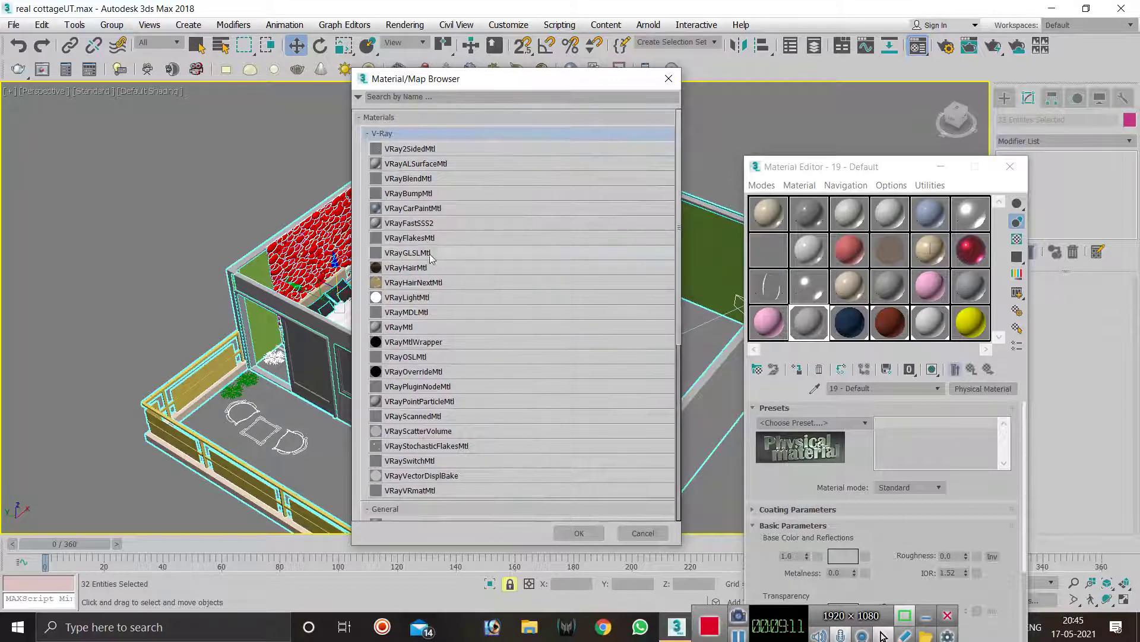
left_click(423, 326)
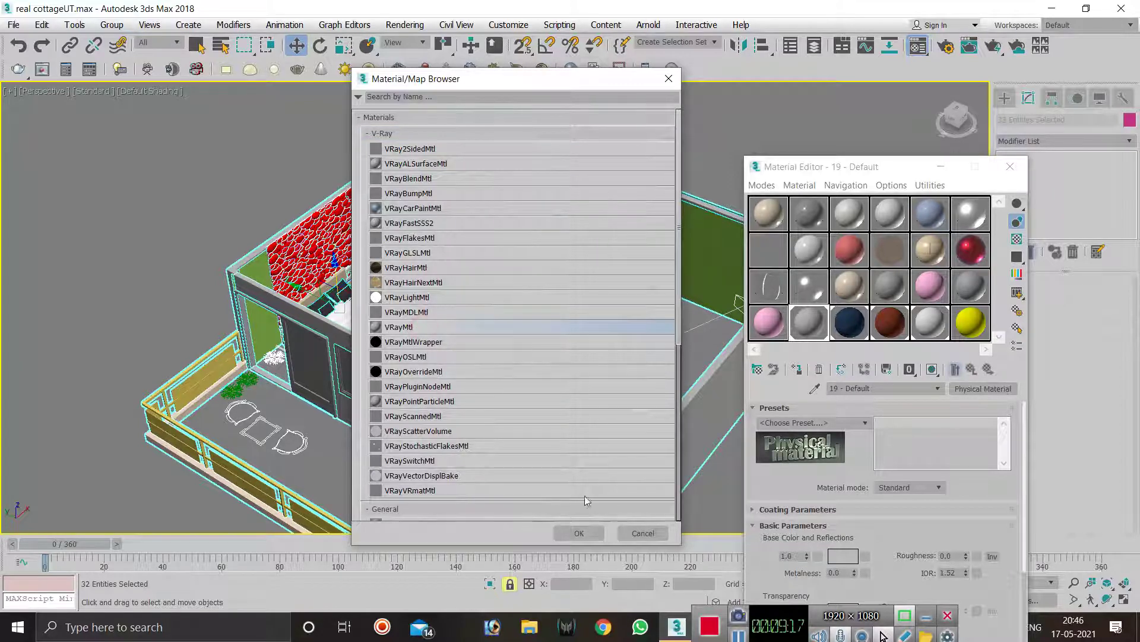
left_click(580, 533)
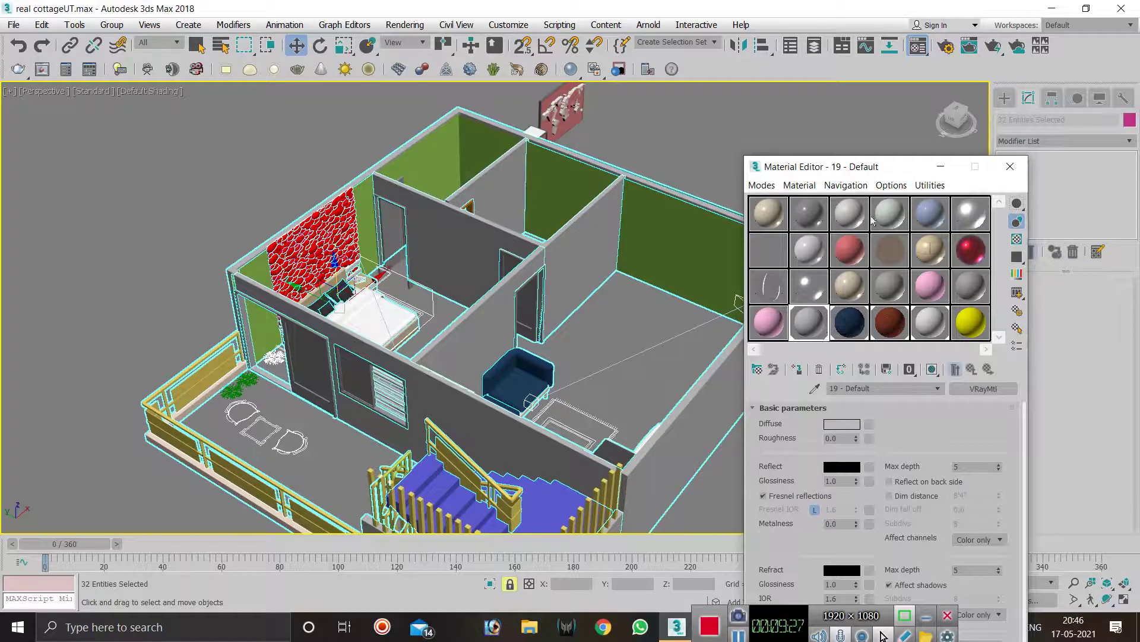
- Reset the Material Editor slots and rename the turquoise material in the first slot WARDROBE WALL
left_click(918, 186)
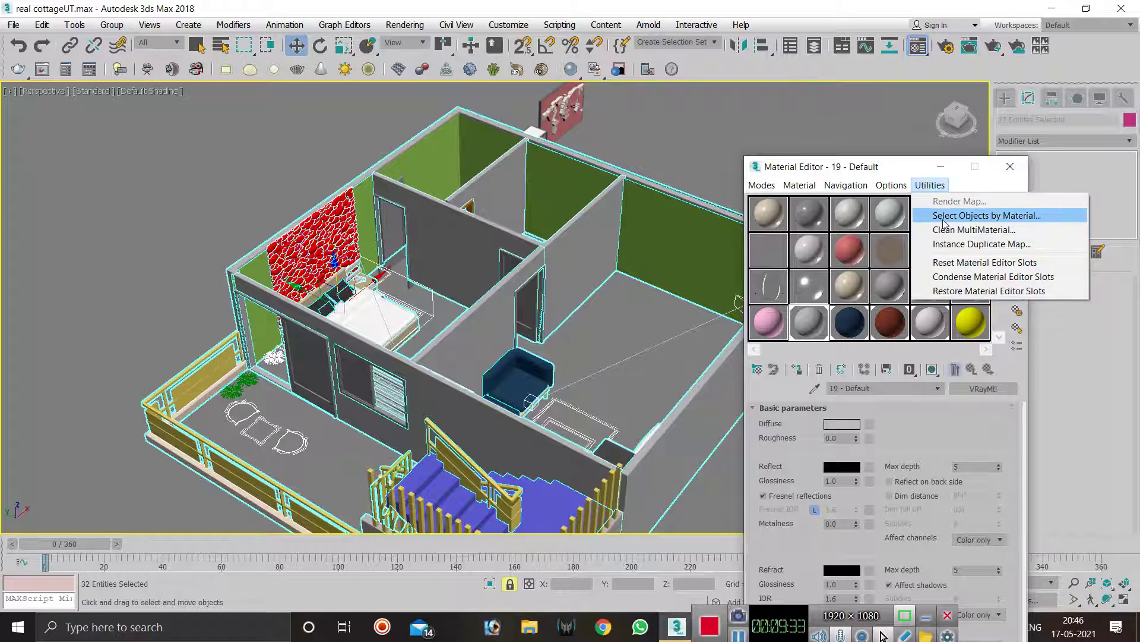
left_click(947, 267)
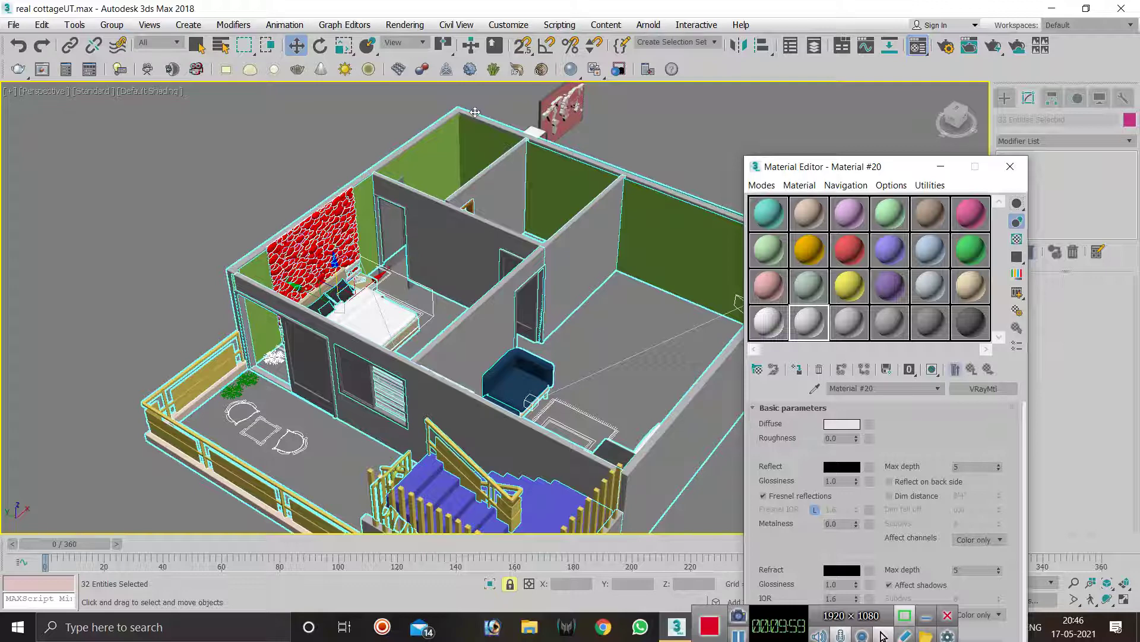
left_click(768, 214)
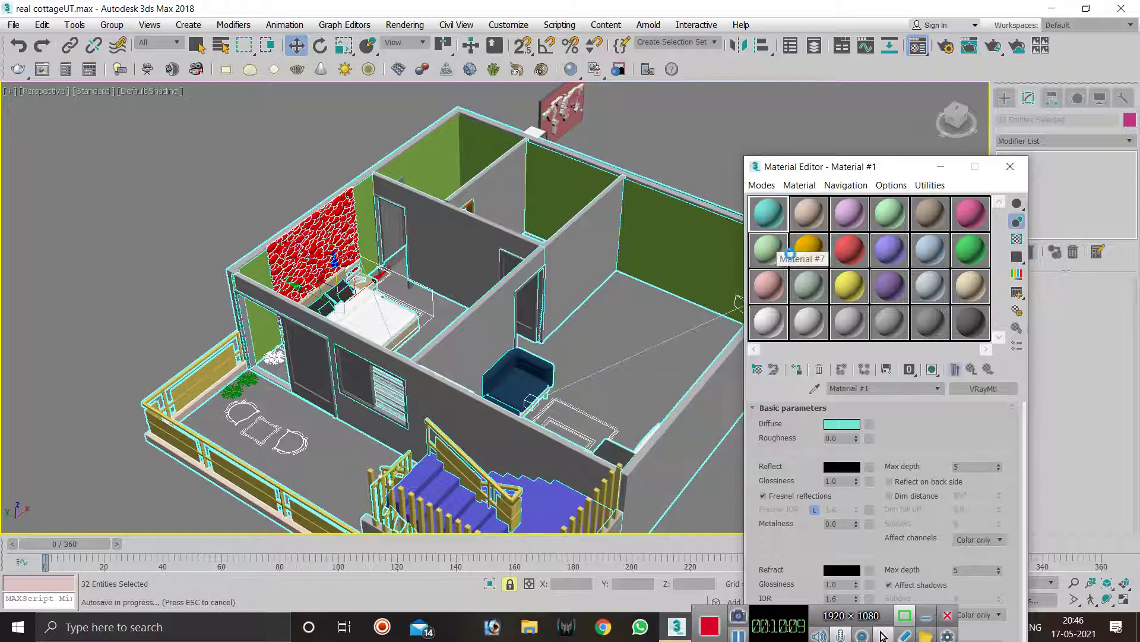
left_click(879, 390)
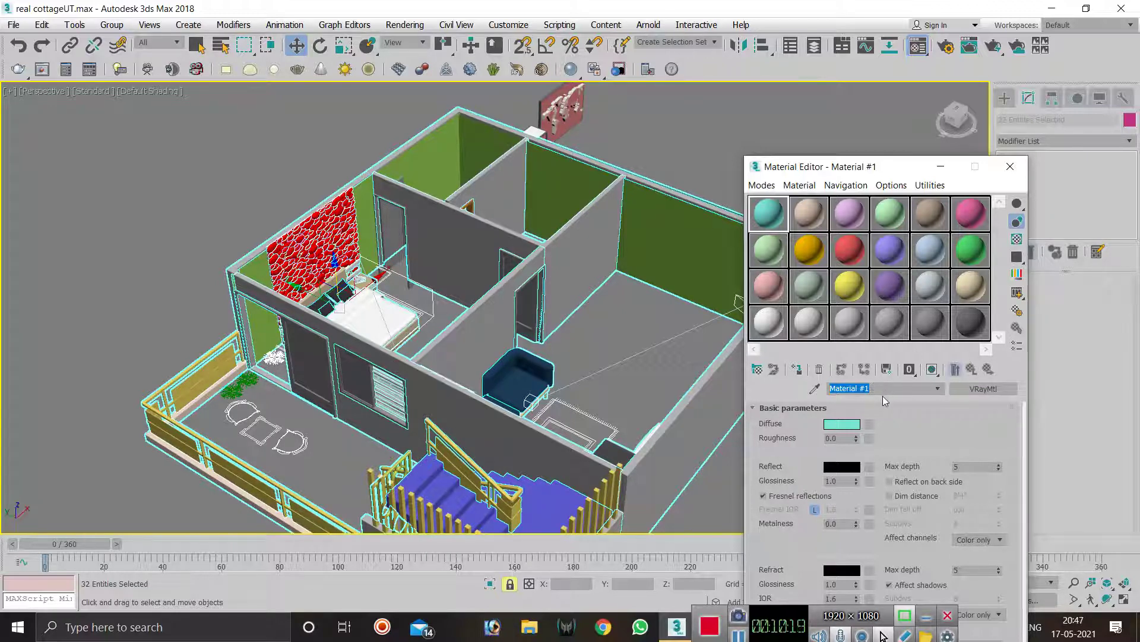
type("WAR")
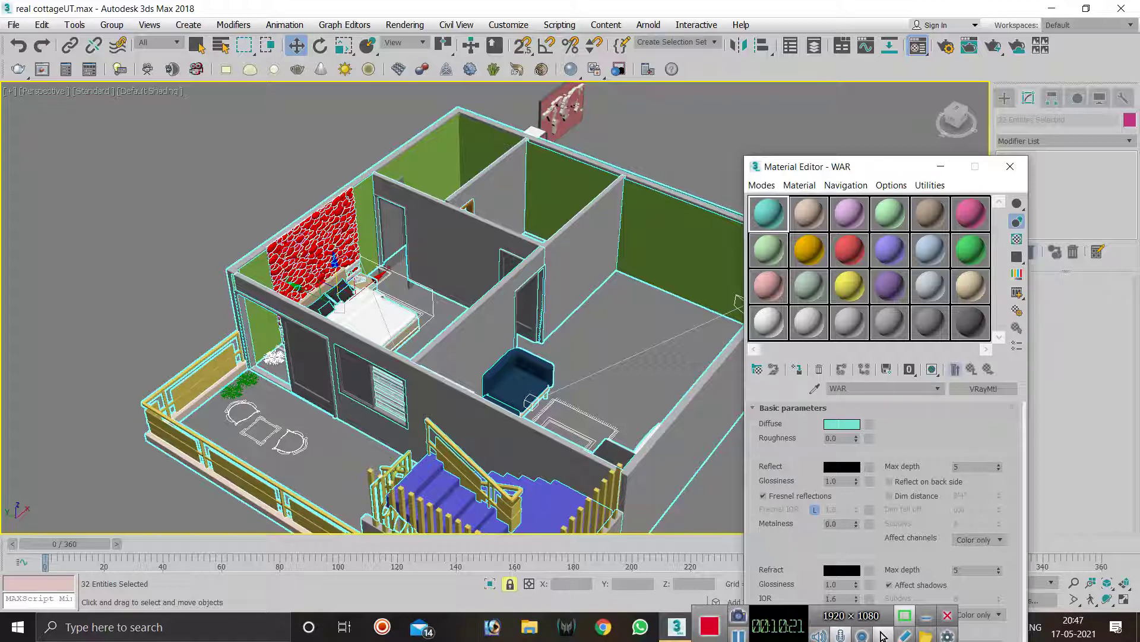
type("DROBE WALL")
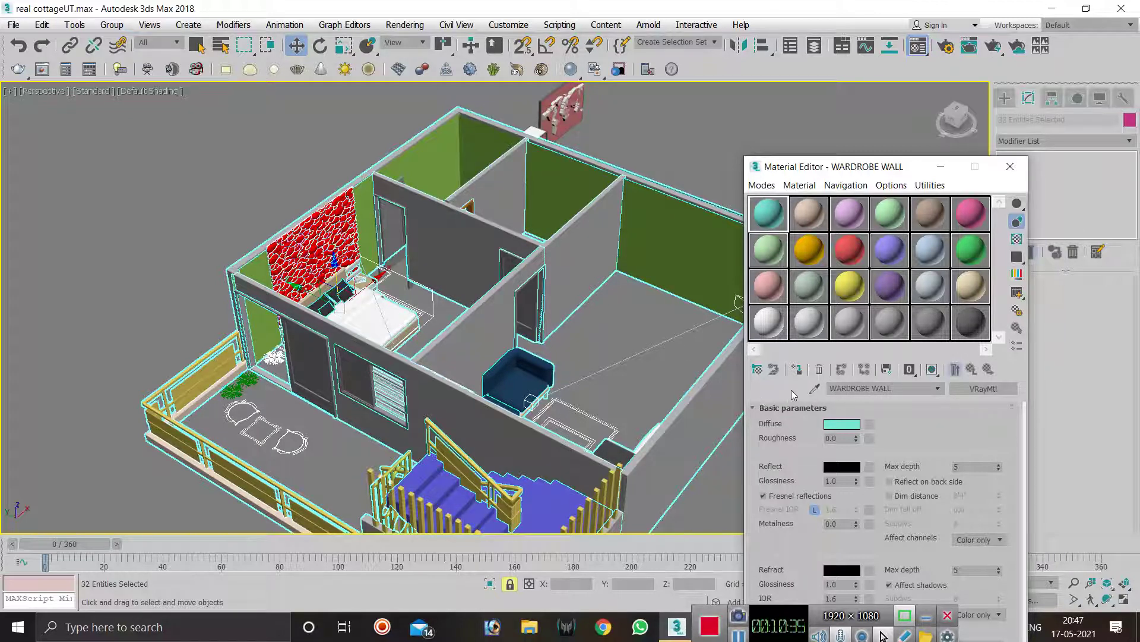
- Replace the WARDROBE WALL material's definition with a fresh VRayMtl
left_click(944, 408)
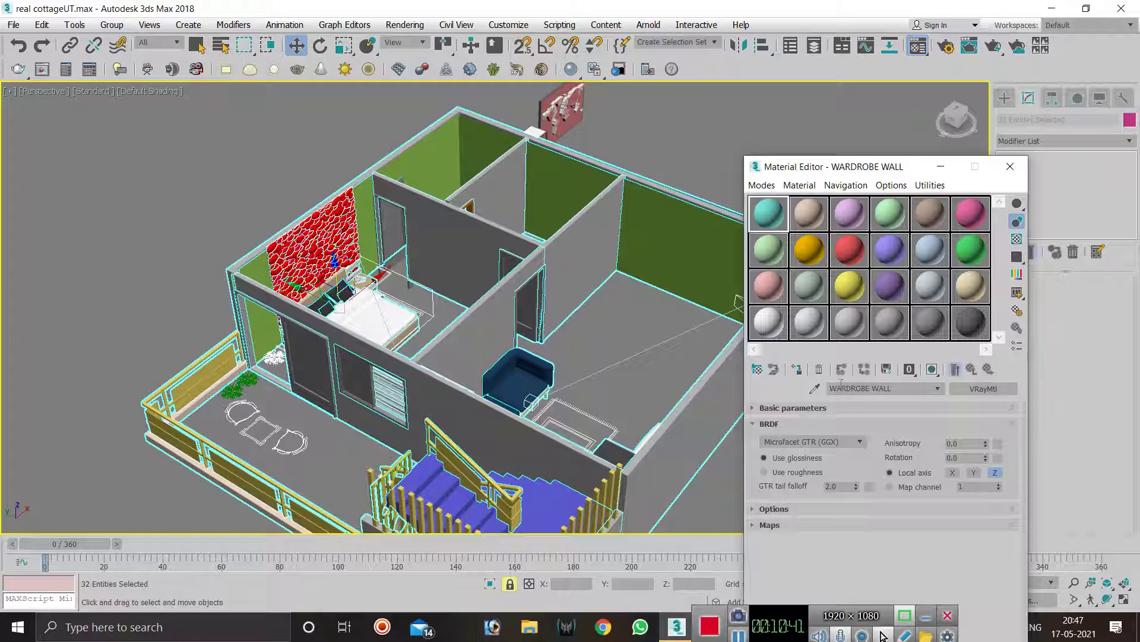
left_click(964, 390)
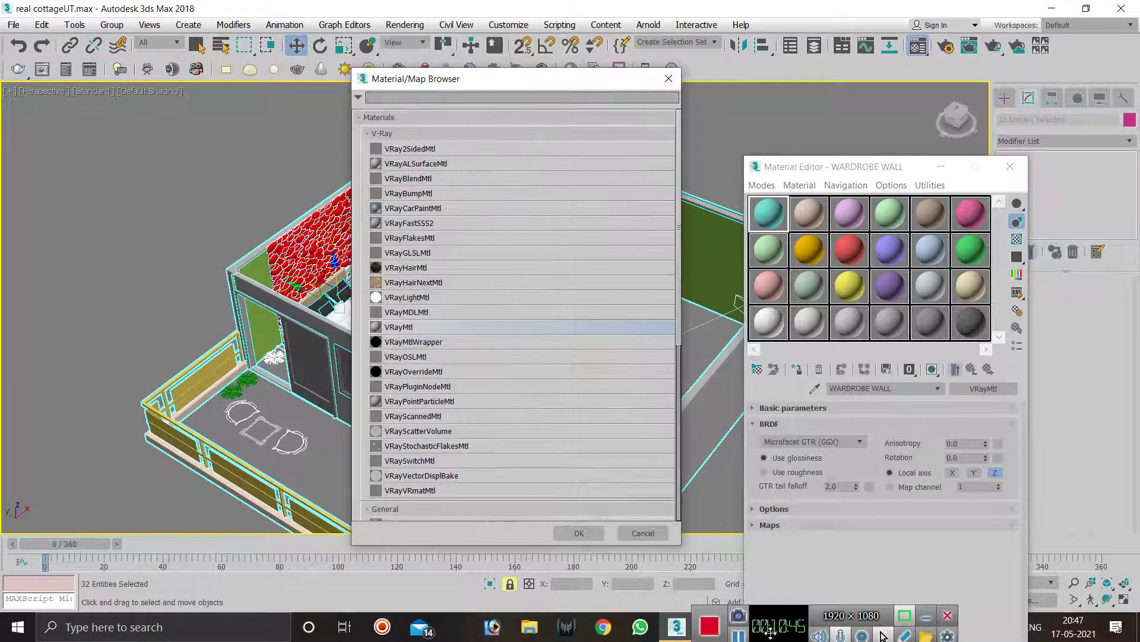
key("Return")
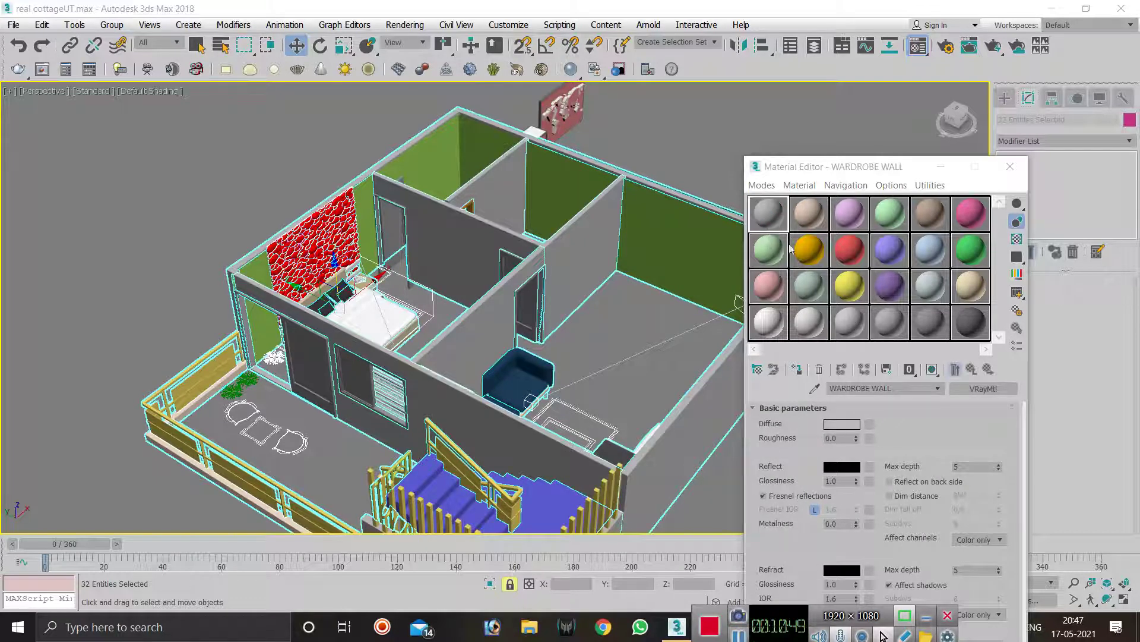
- Set the diffuse colour of the WARDROBE WALL material to a fully saturated red
left_click(842, 424)
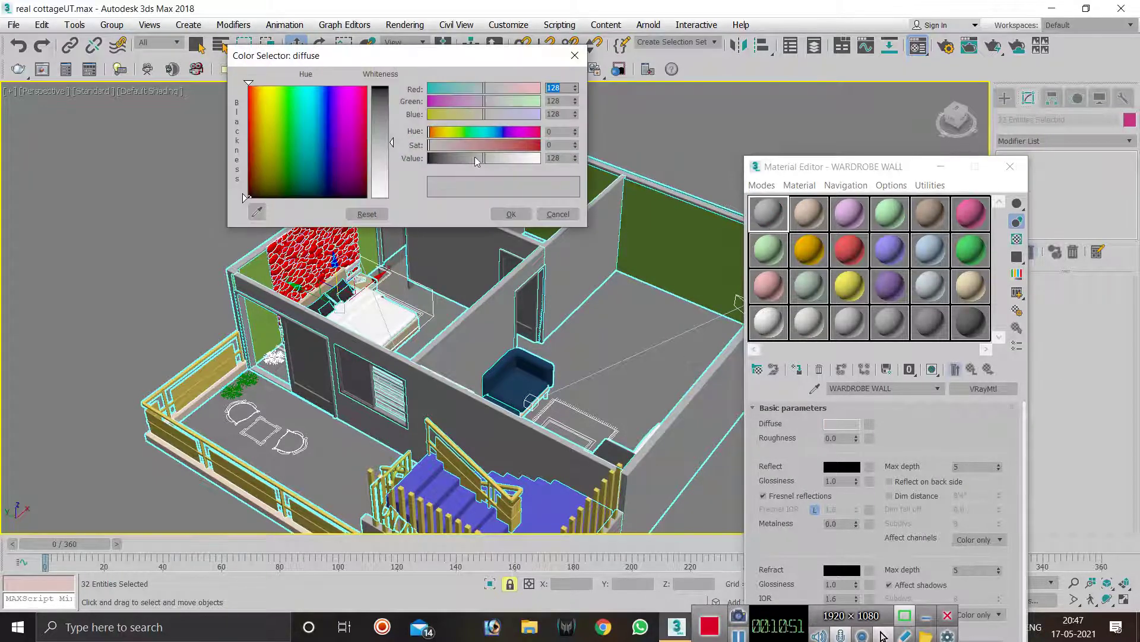
left_click(343, 122)
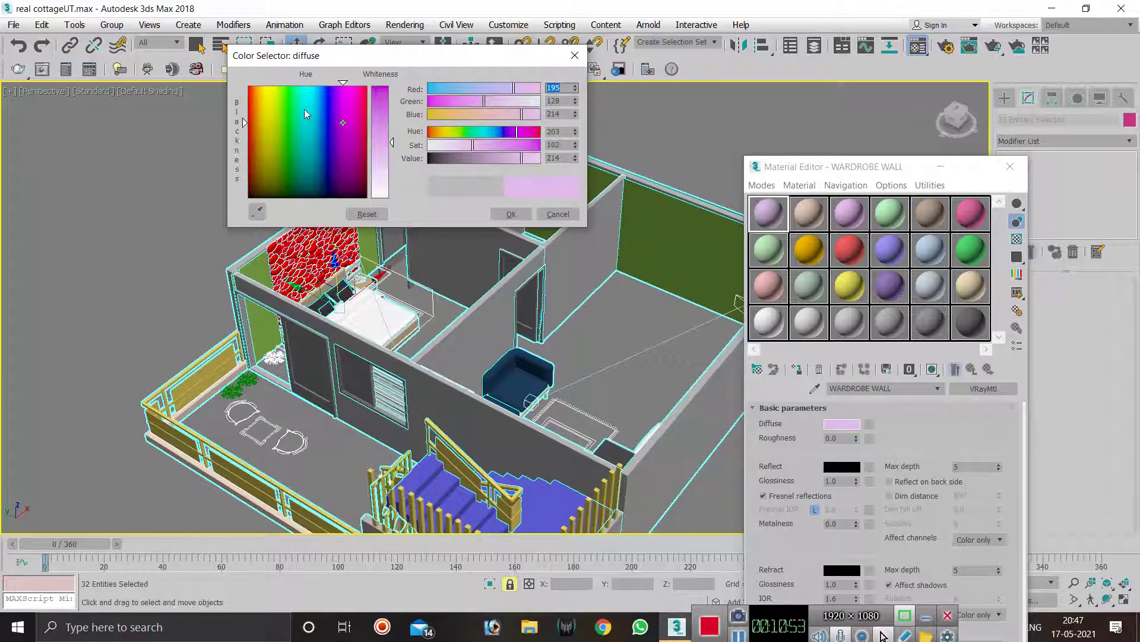
left_click(249, 108)
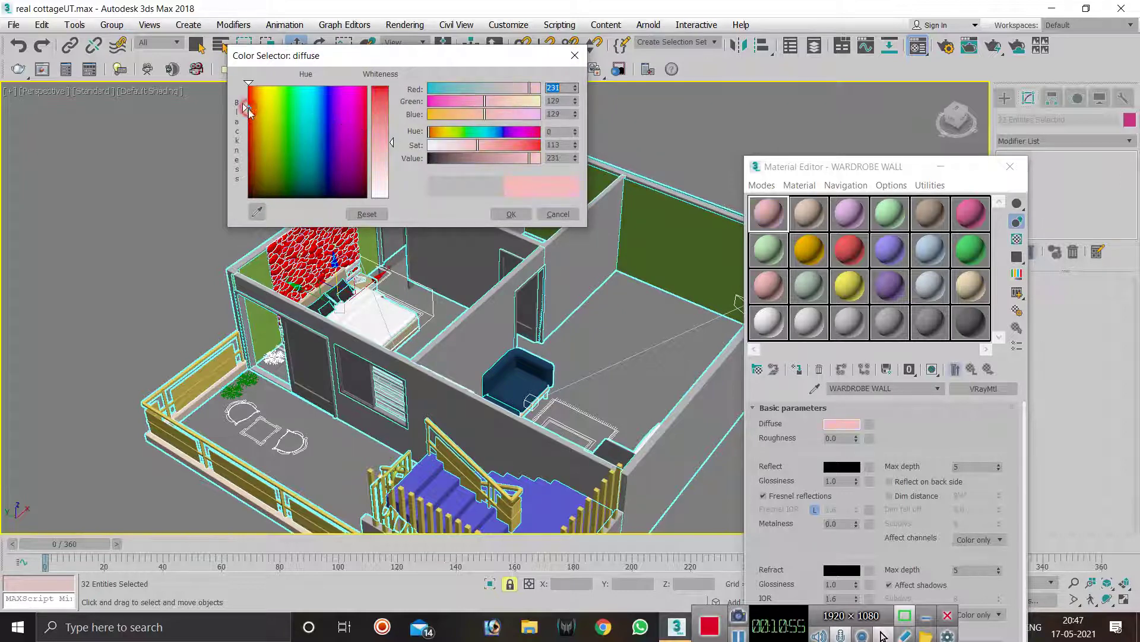
left_click_drag(437, 128, 550, 145)
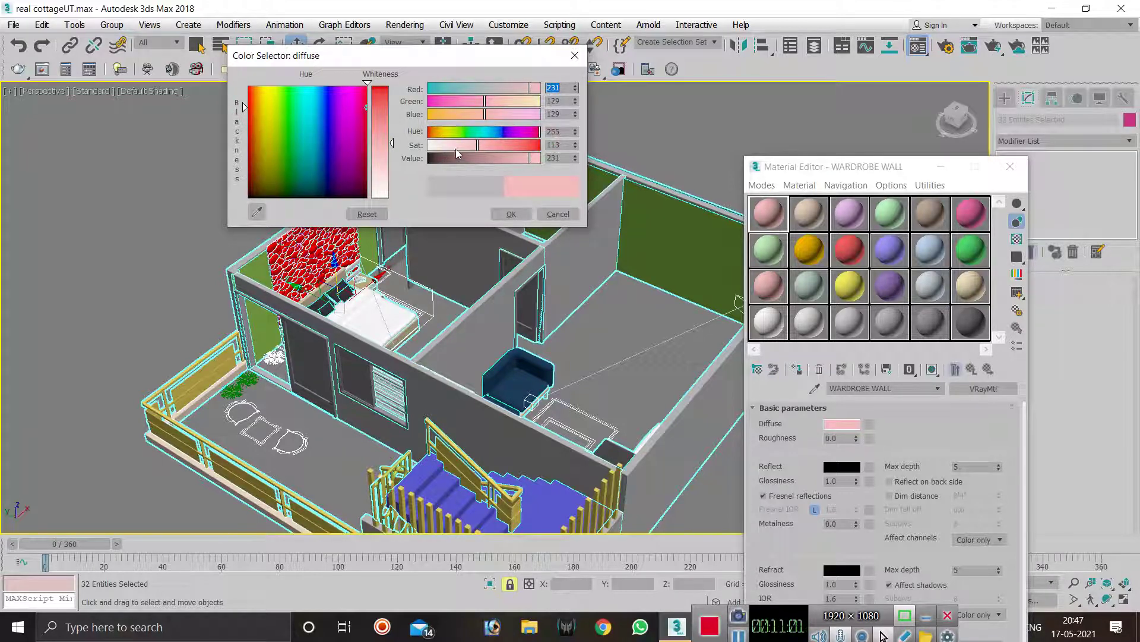
left_click_drag(479, 145, 542, 145)
left_click(509, 215)
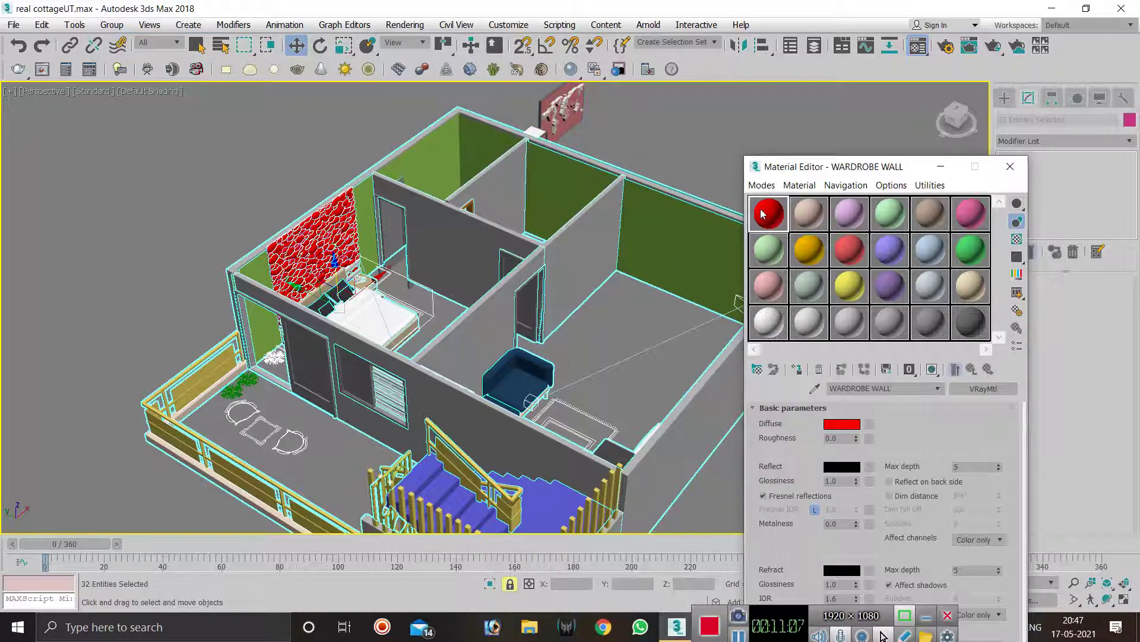
- Choose a Bitmap from the General maps as the diffuse map of the WARDROBE WALL material
left_click(869, 426)
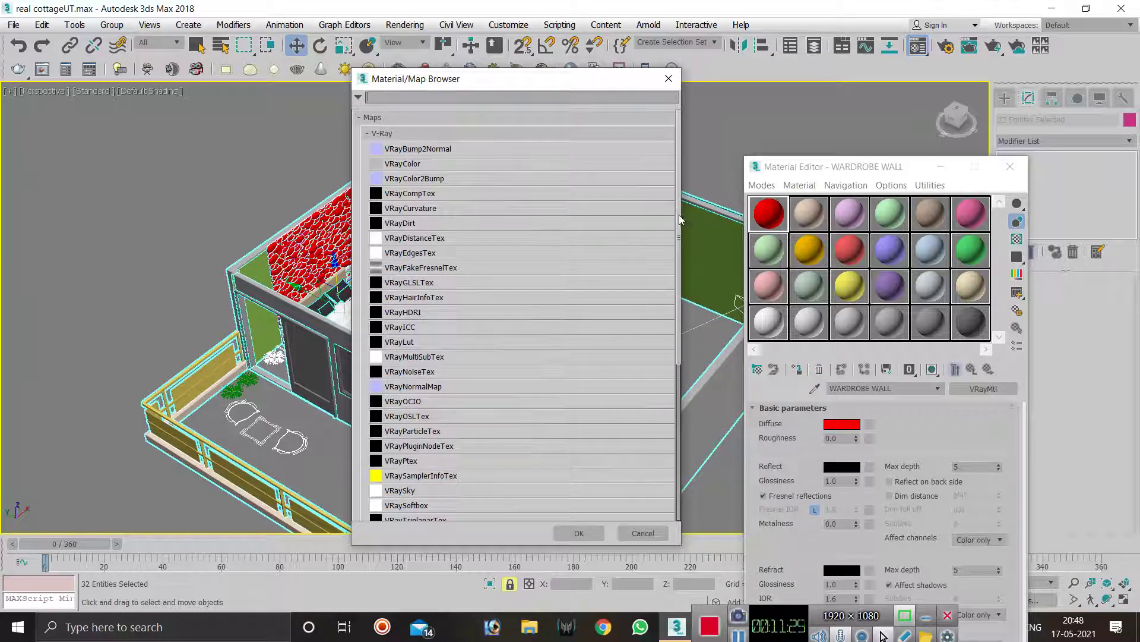
left_click_drag(679, 215, 662, 374)
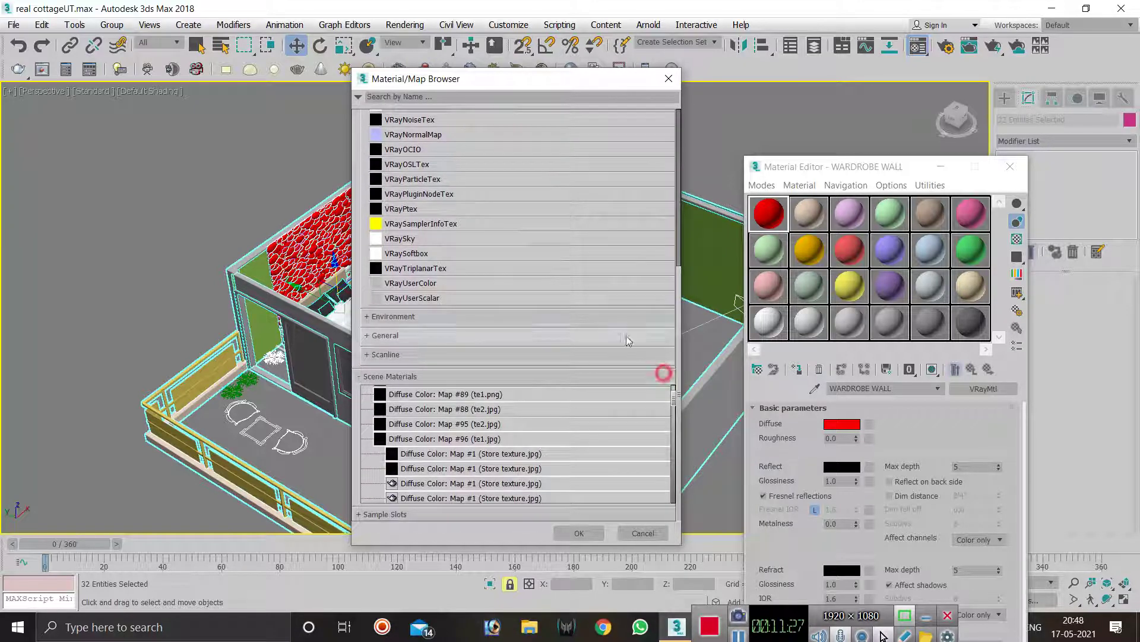
left_click(369, 336)
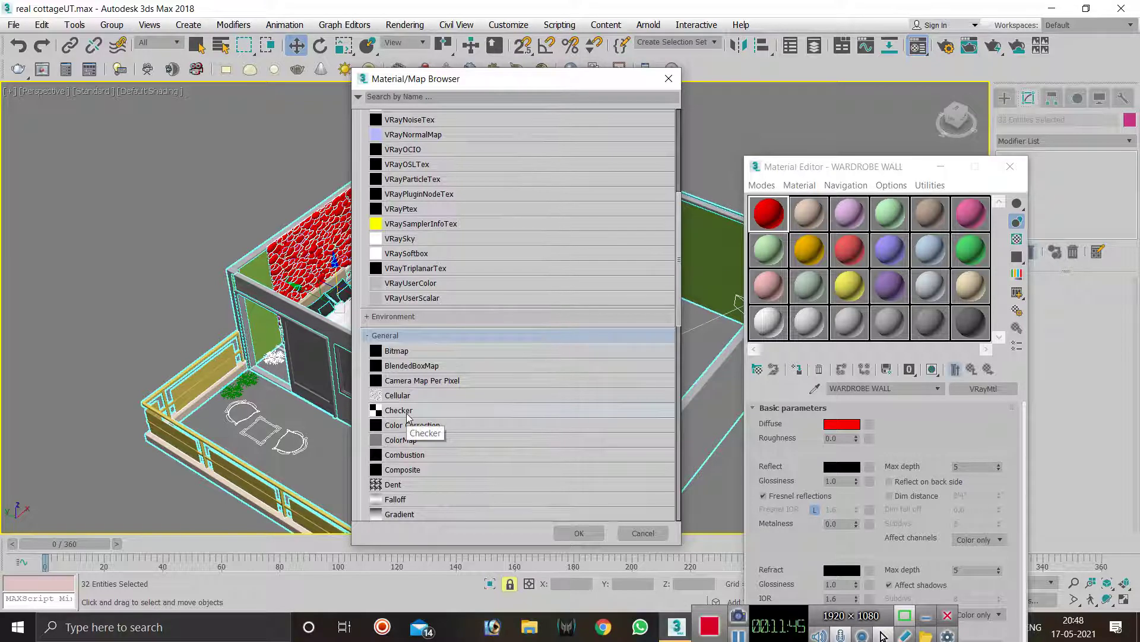
left_click(425, 354)
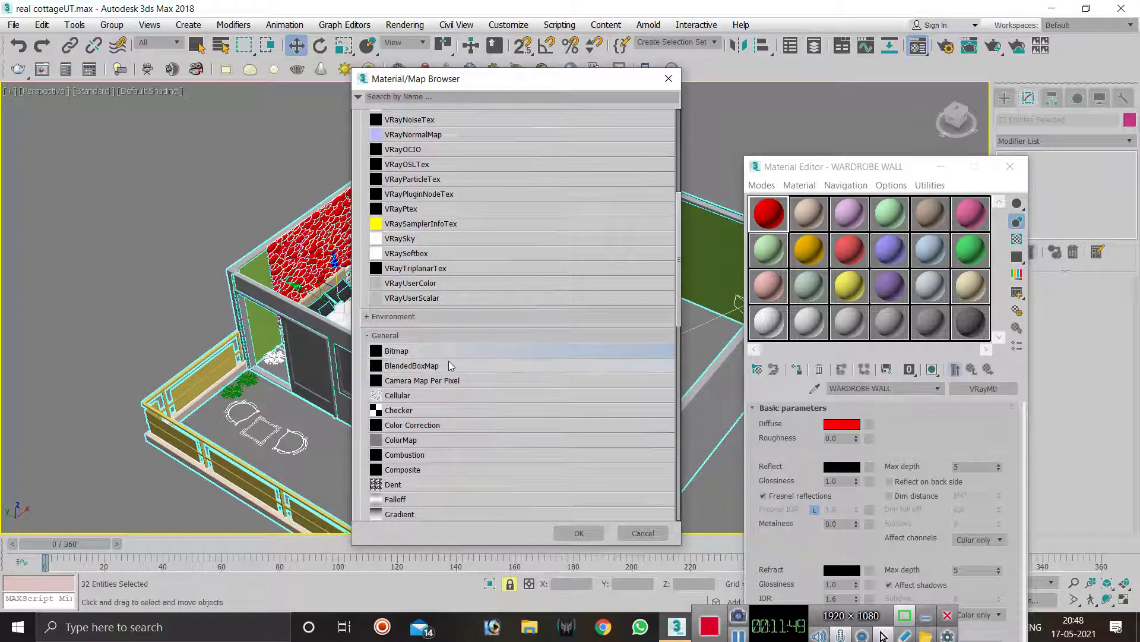
left_click(581, 534)
- Load the triangle-patterned image fd775c1d9f6d53a6898be8c818e6dd5d.jpg from the new matreils folder inside the desktop's materials folder into the diffuse map
left_click(119, 188)
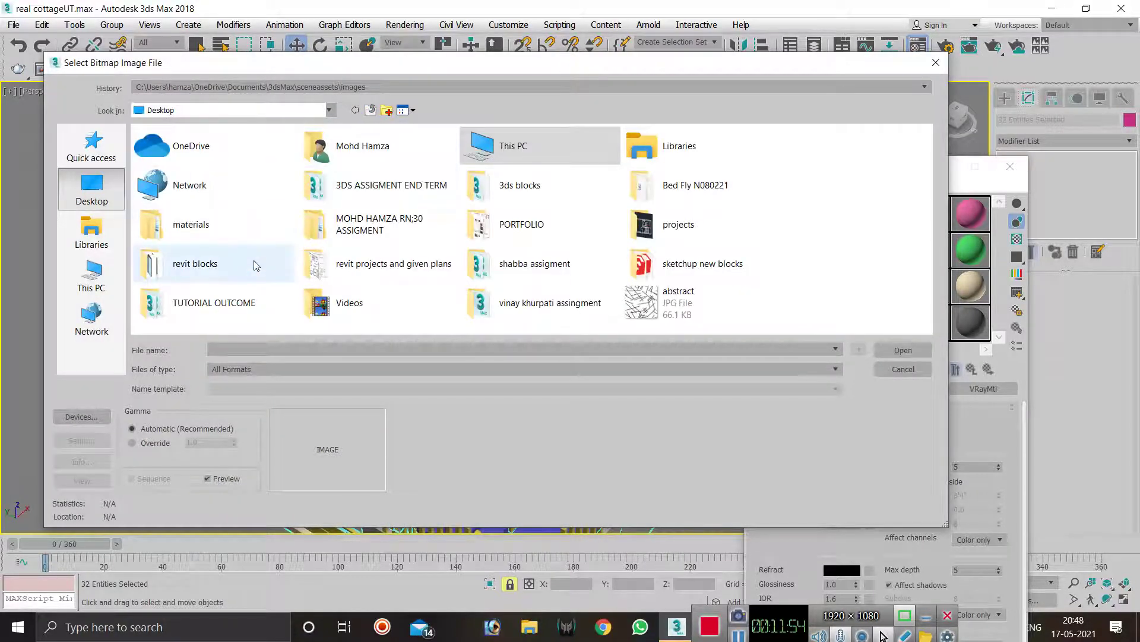
double_click(223, 221)
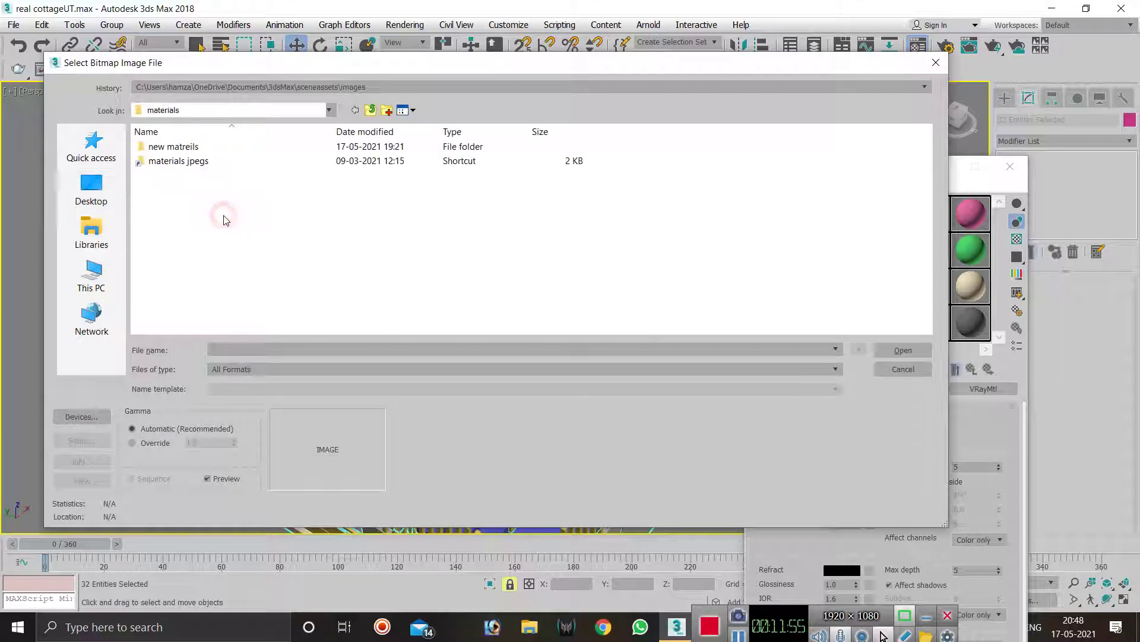
double_click(237, 151)
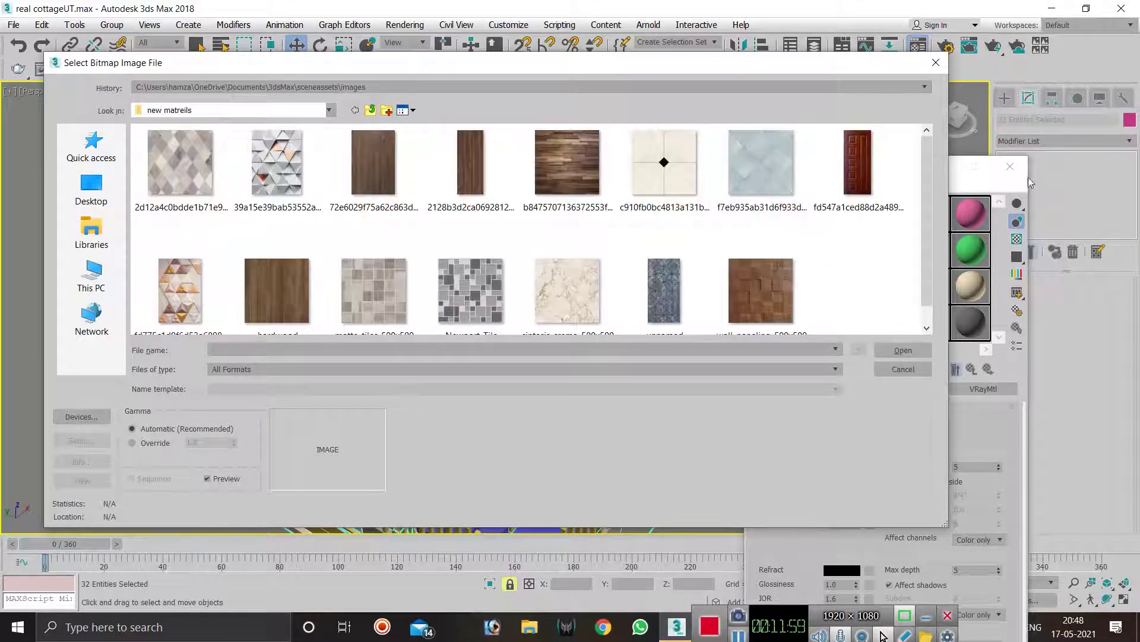
mouse_move(929, 195)
left_mouse_down()
mouse_move(929, 254)
mouse_move(925, 173)
left_mouse_up()
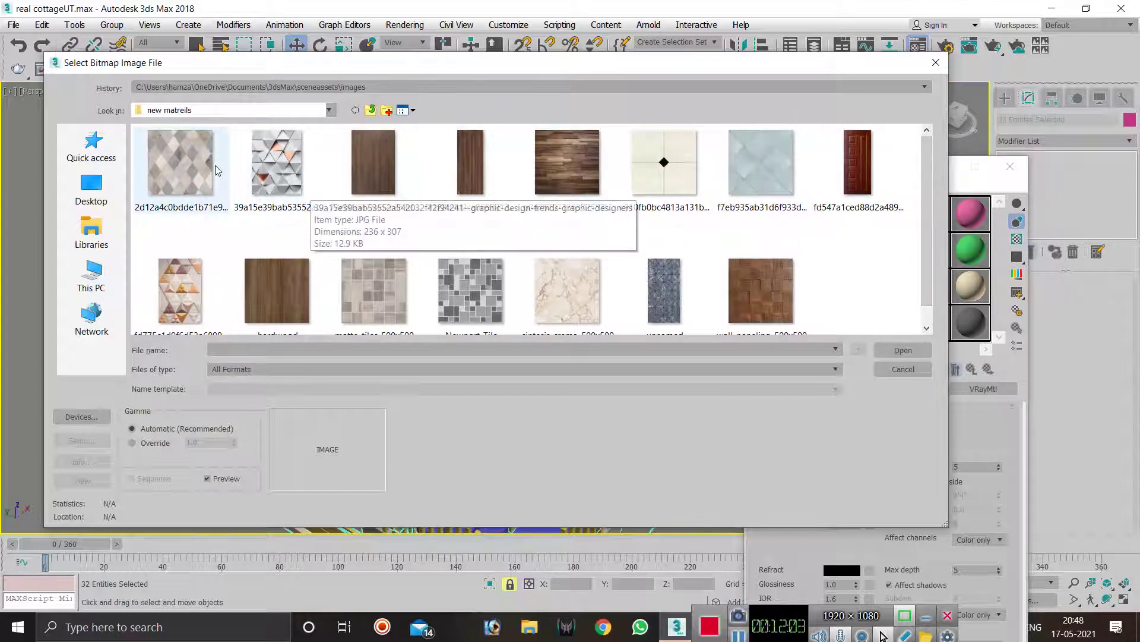
left_click(202, 288)
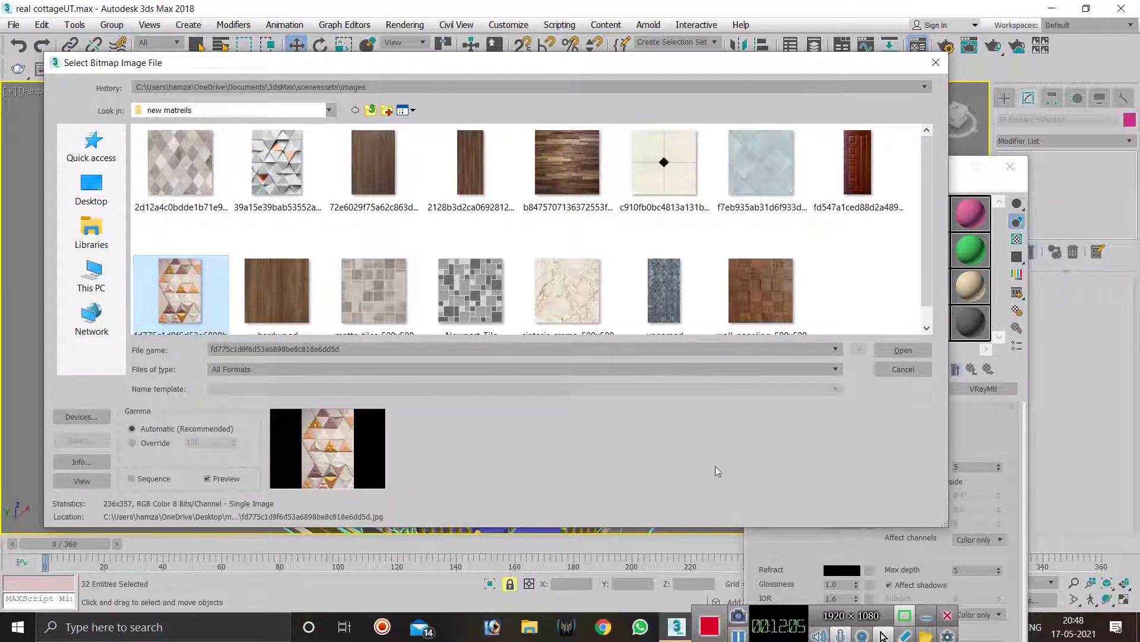
left_click(890, 350)
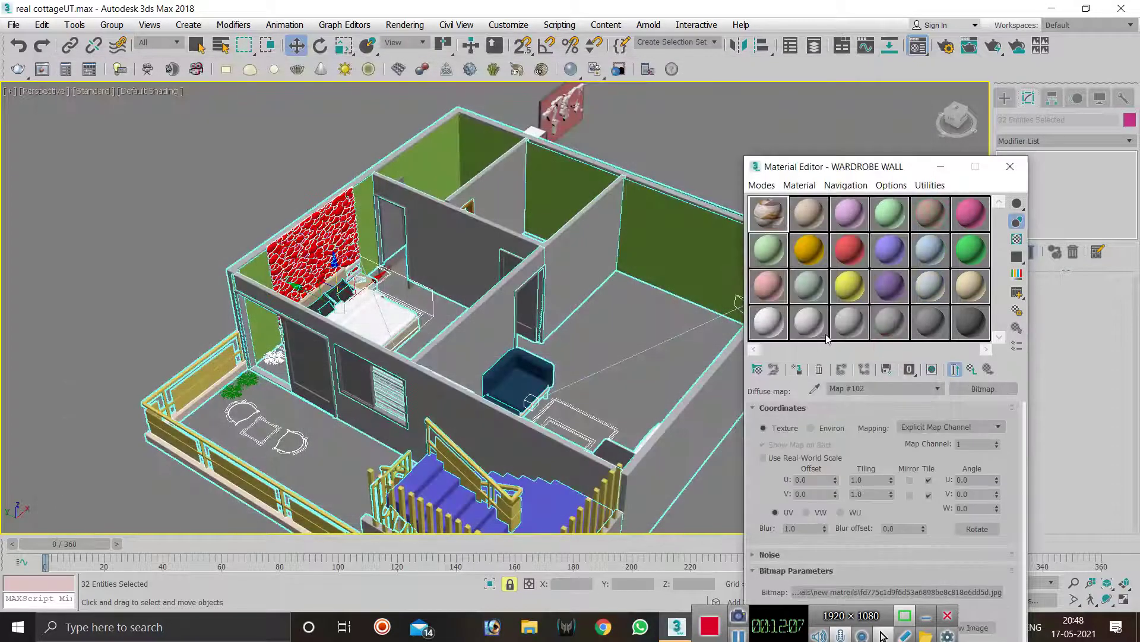
- Inspect an enlarged preview of the textured sample, close it and return to the WARDROBE WALL material's basic parameters
double_click(768, 217)
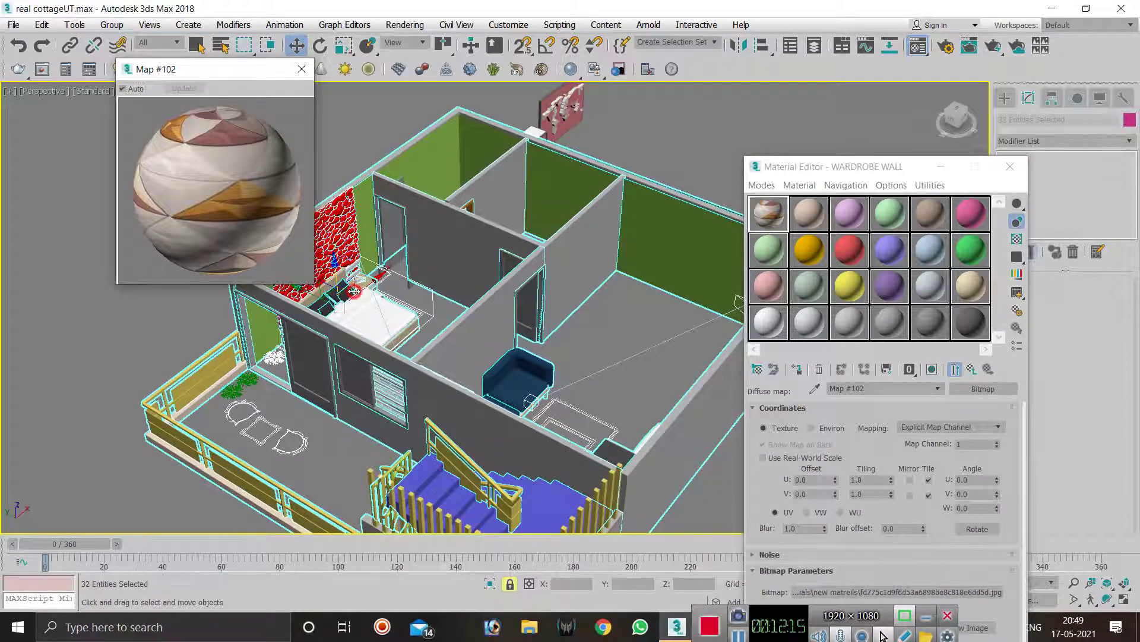
left_click(291, 73)
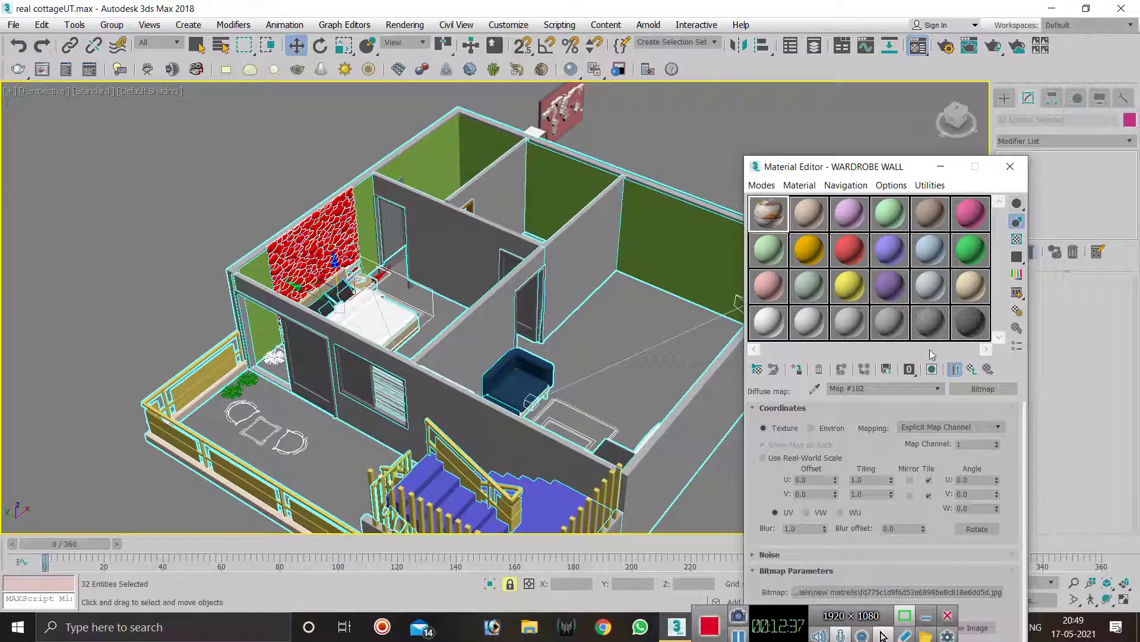
left_click(972, 373)
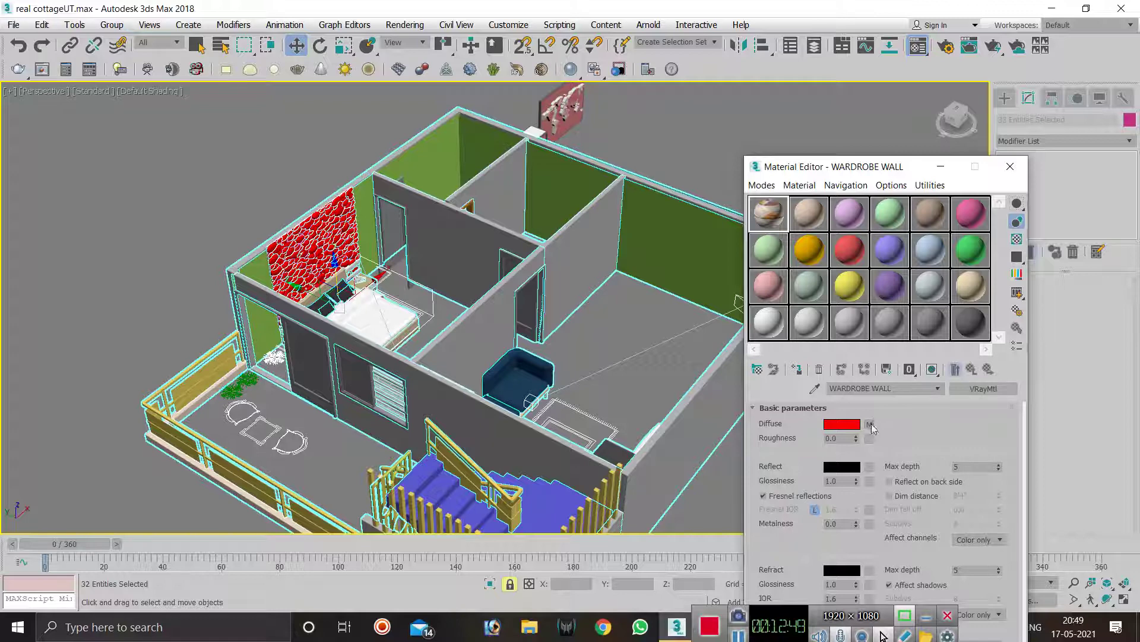
- Set the WARDROBE WALL material's reflection colour to a dark grey with red, green and blue at 16
left_click(742, 637)
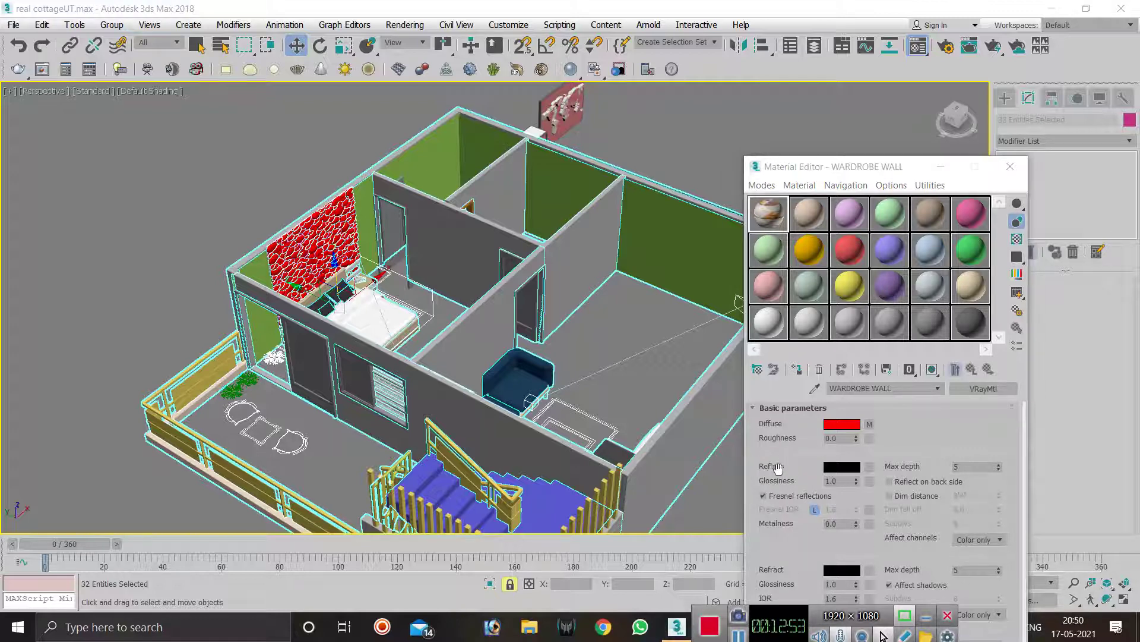
left_click(848, 471)
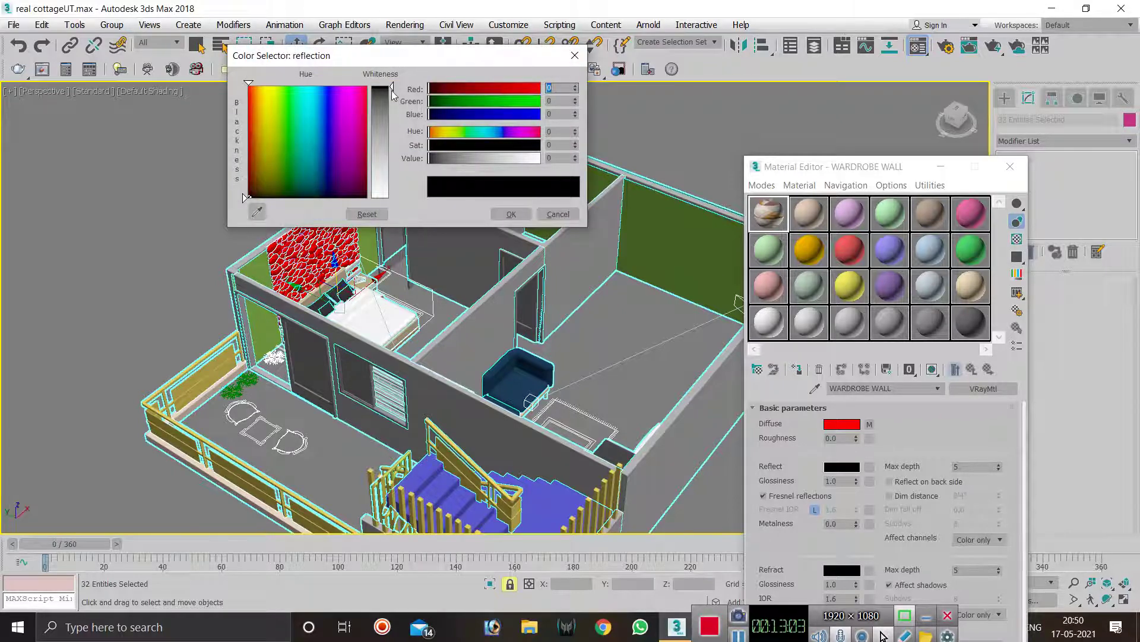
left_click_drag(392, 92, 390, 198)
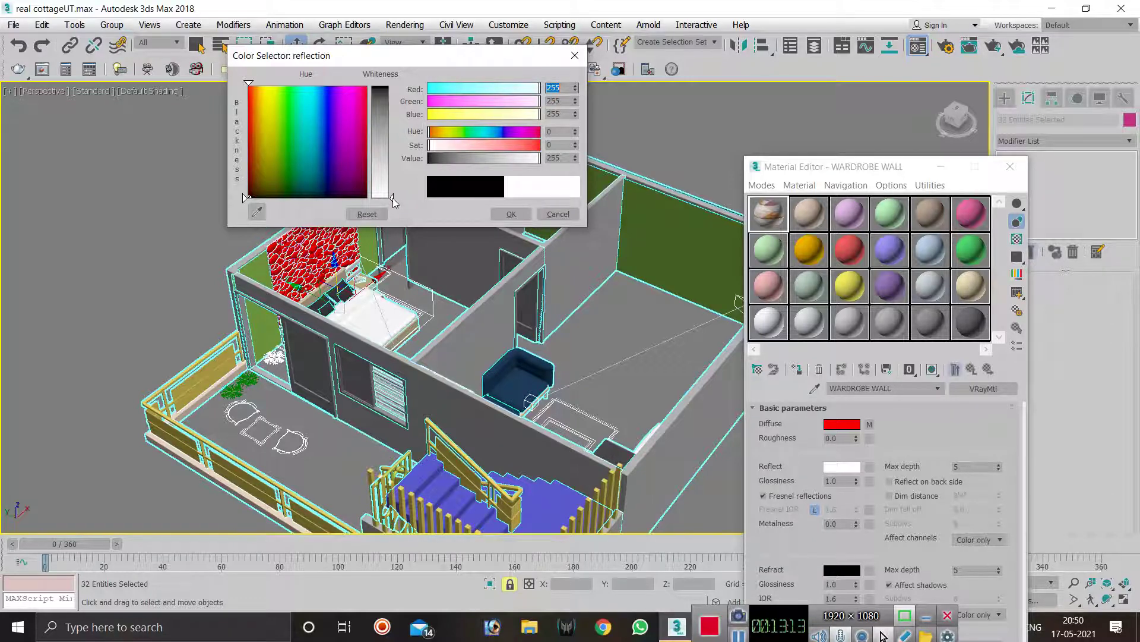
left_click_drag(392, 199, 383, 93)
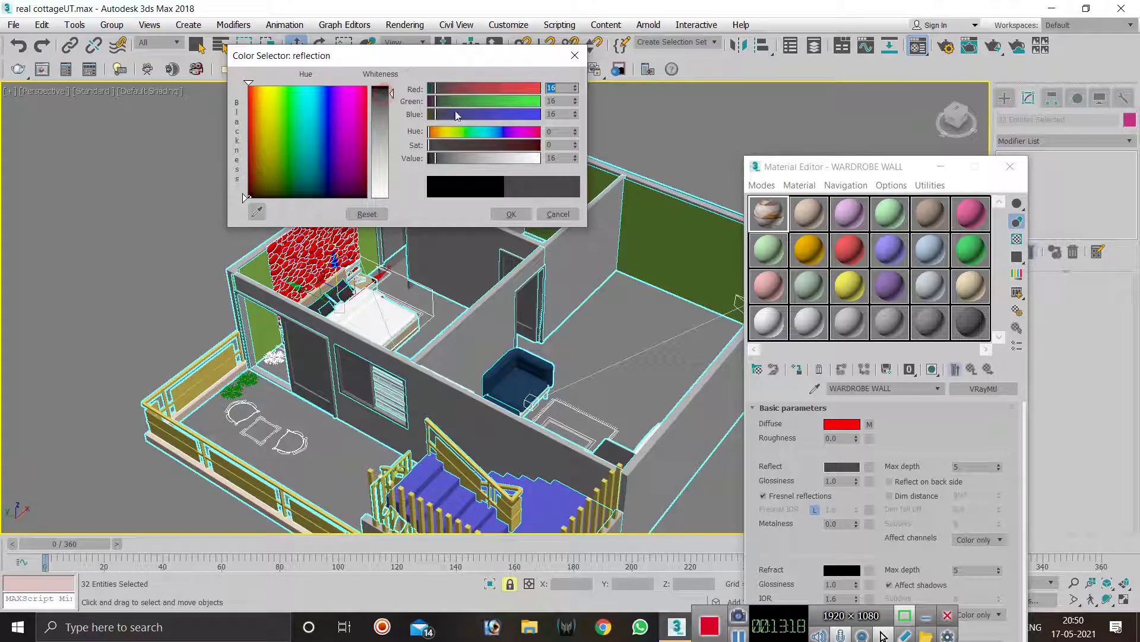
left_click(508, 213)
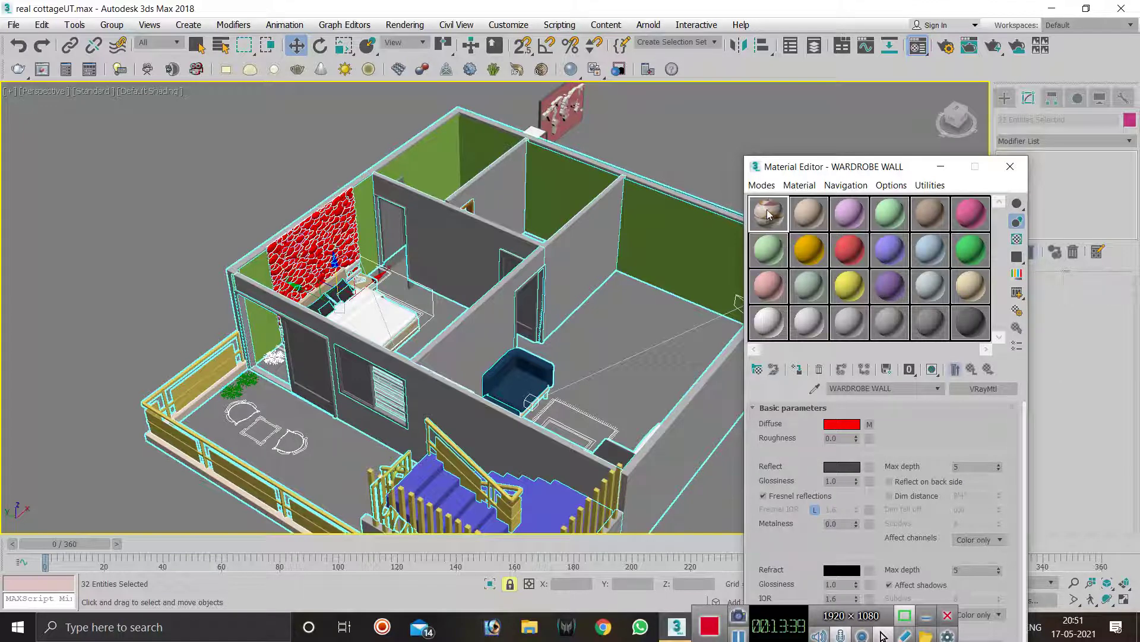
- Assign the WARDROBE WALL material to the end wall plane of the wardrobe room and display its texture in the viewport
left_click_drag(768, 215, 485, 143)
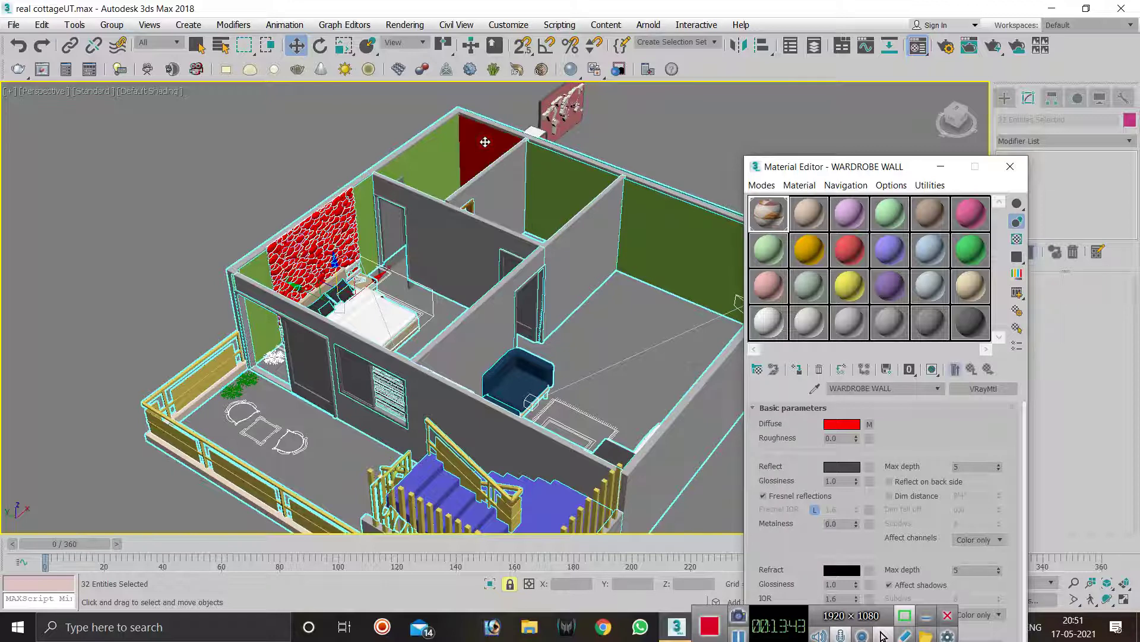
left_click(931, 369)
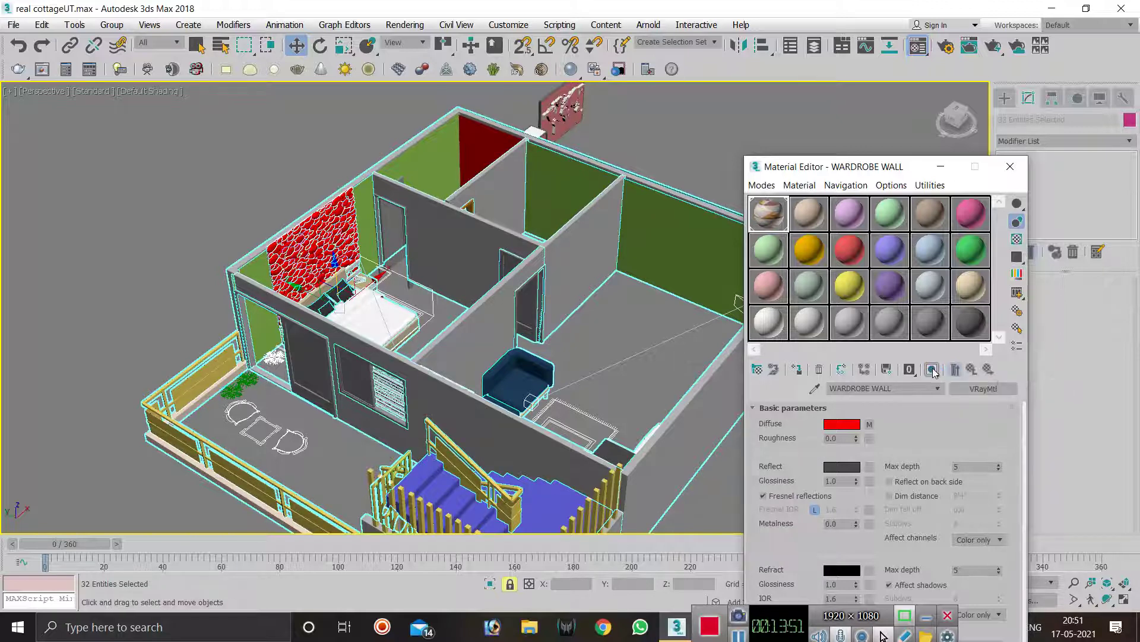
scroll(472, 129, "up", 5)
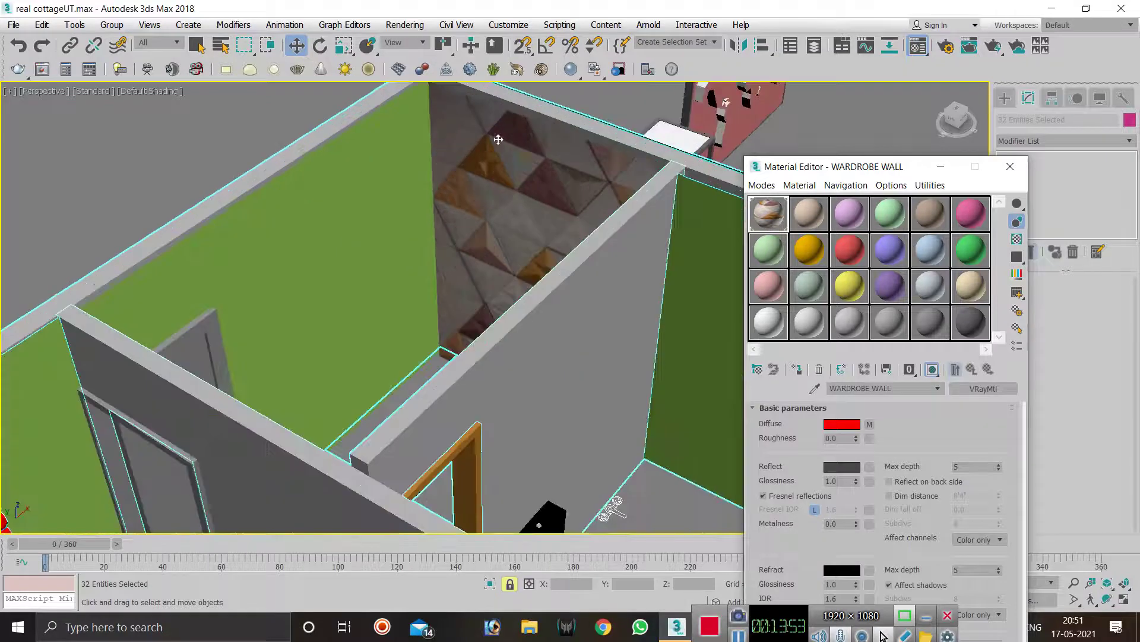
scroll(515, 227, "down", 3)
scroll(518, 193, "up", 3)
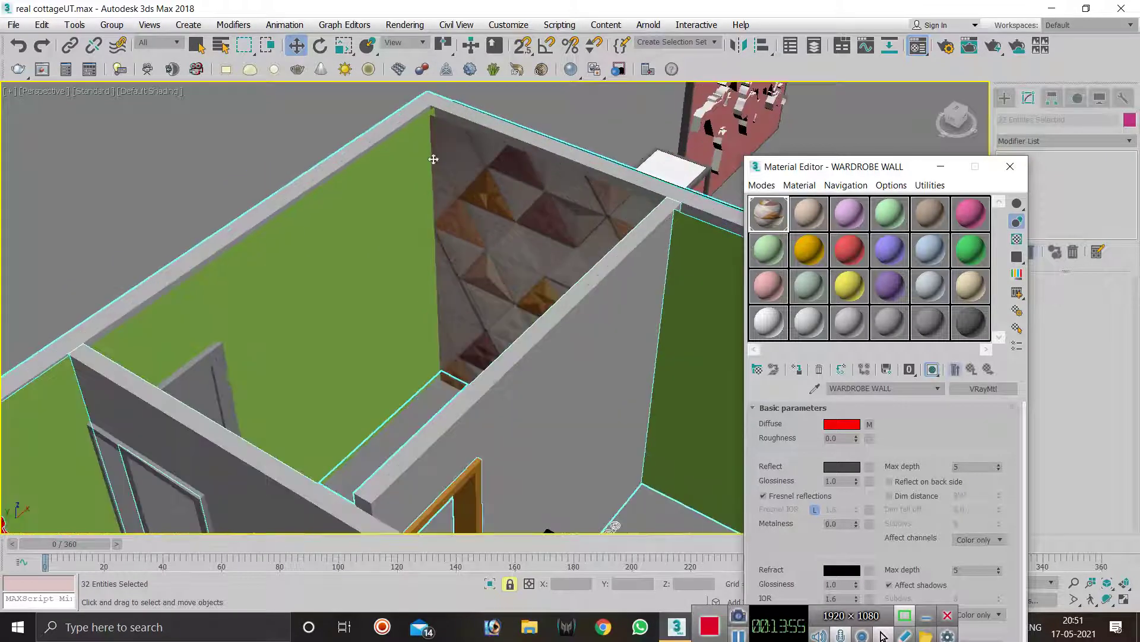
scroll(437, 160, "down", 3)
scroll(445, 164, "up", 3)
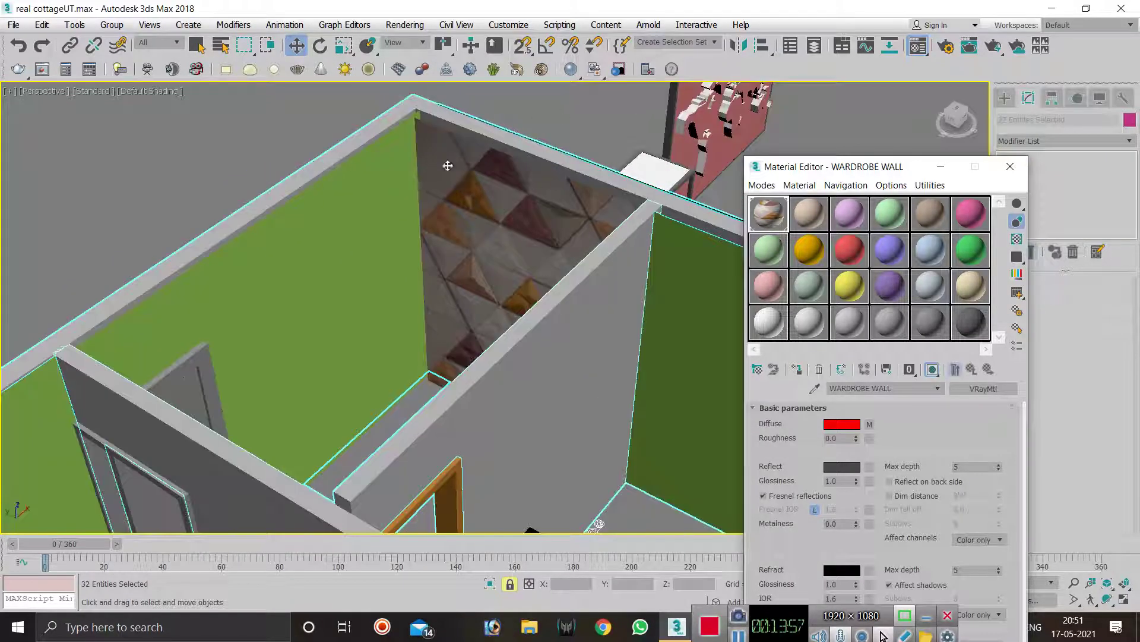
scroll(439, 168, "down", 3)
scroll(459, 160, "up", 3)
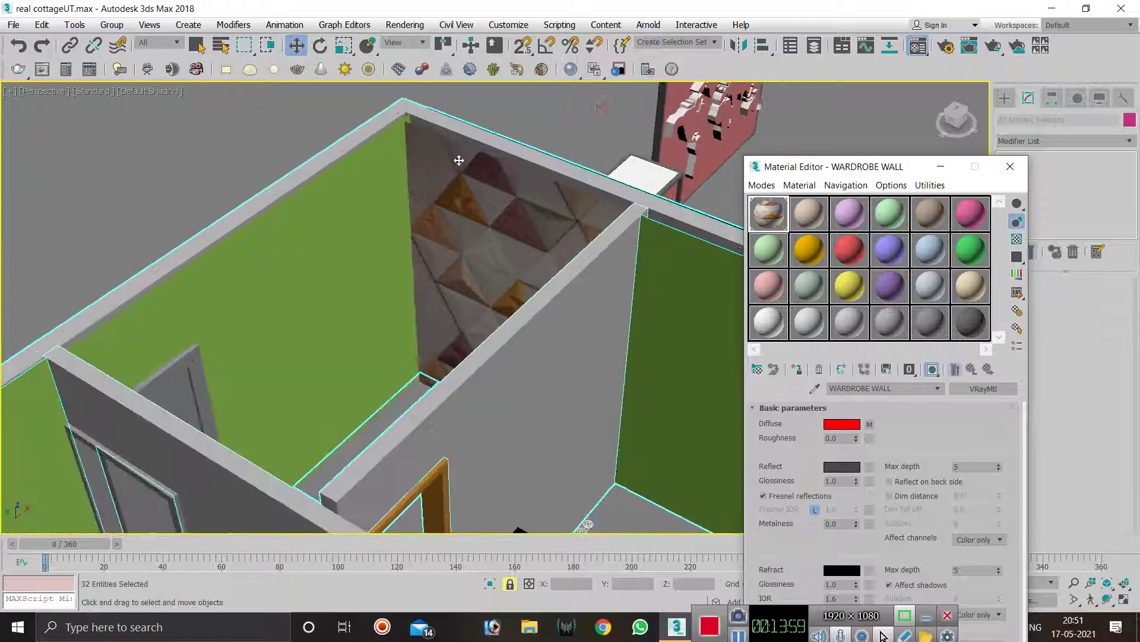
- Select only the triangle-patterned wardrobe wall plane and add a UVW Map modifier to it
left_click(561, 122)
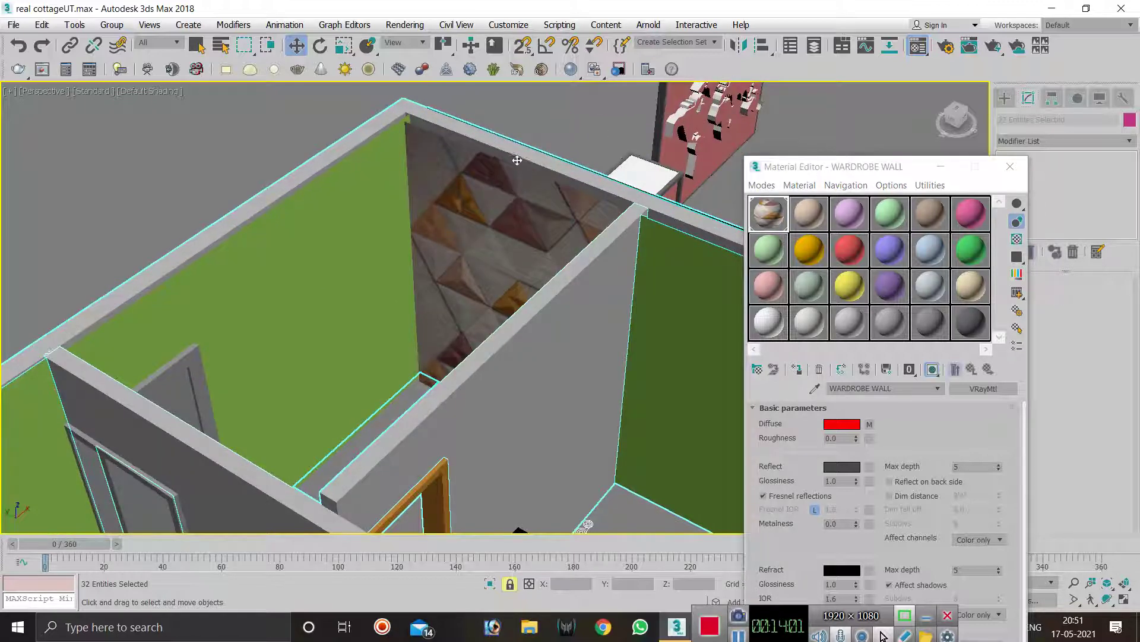
left_click(197, 46)
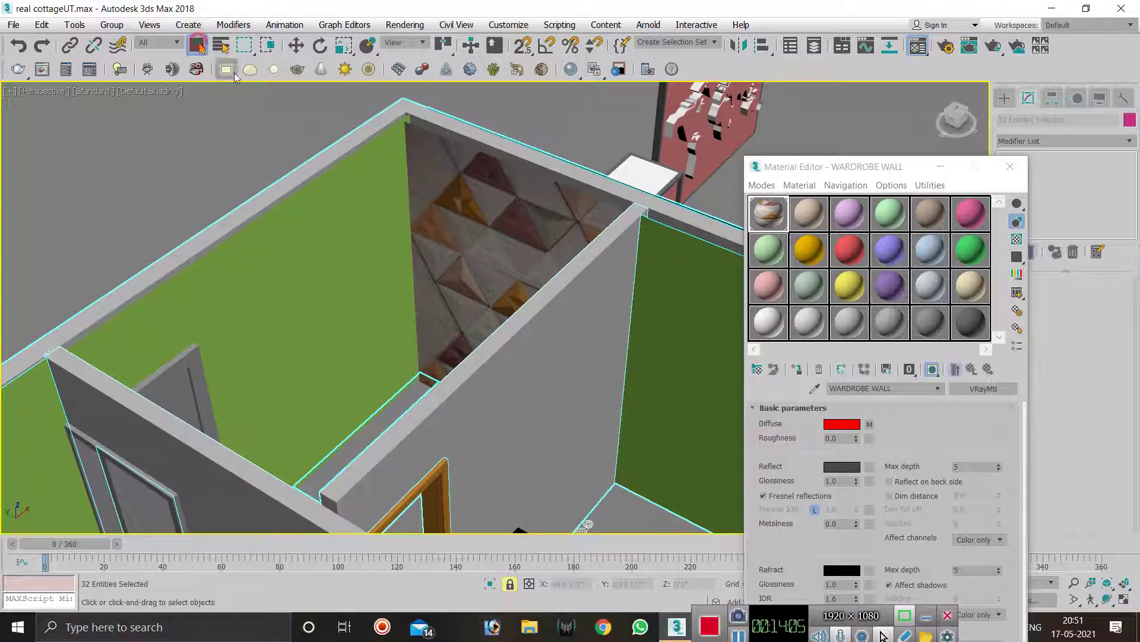
left_click(940, 166)
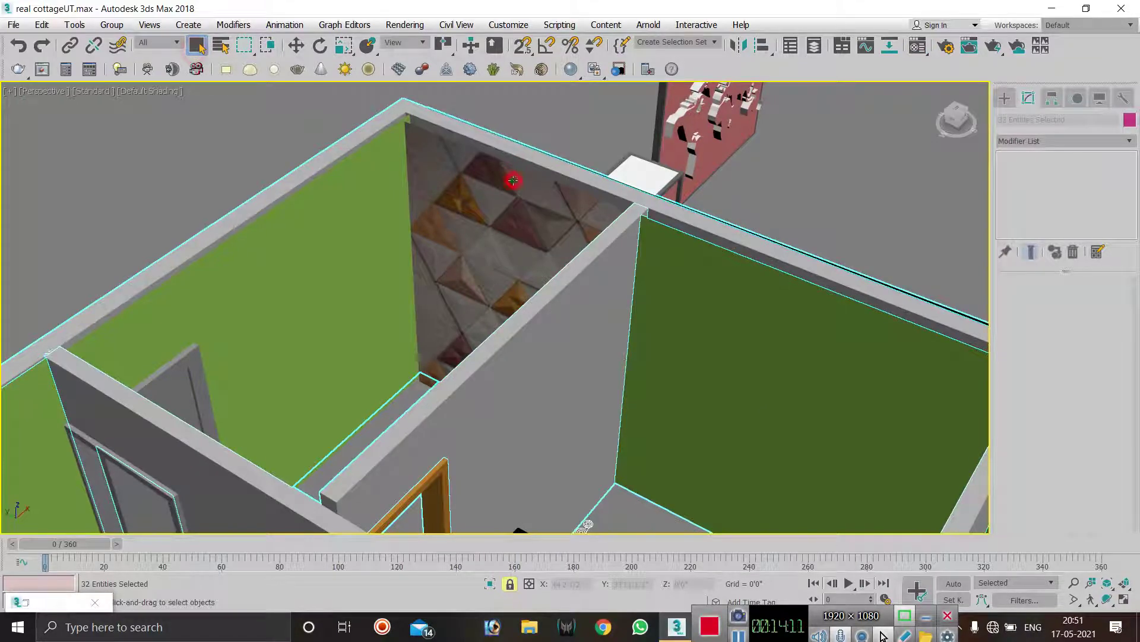
scroll(578, 106, "down", 5)
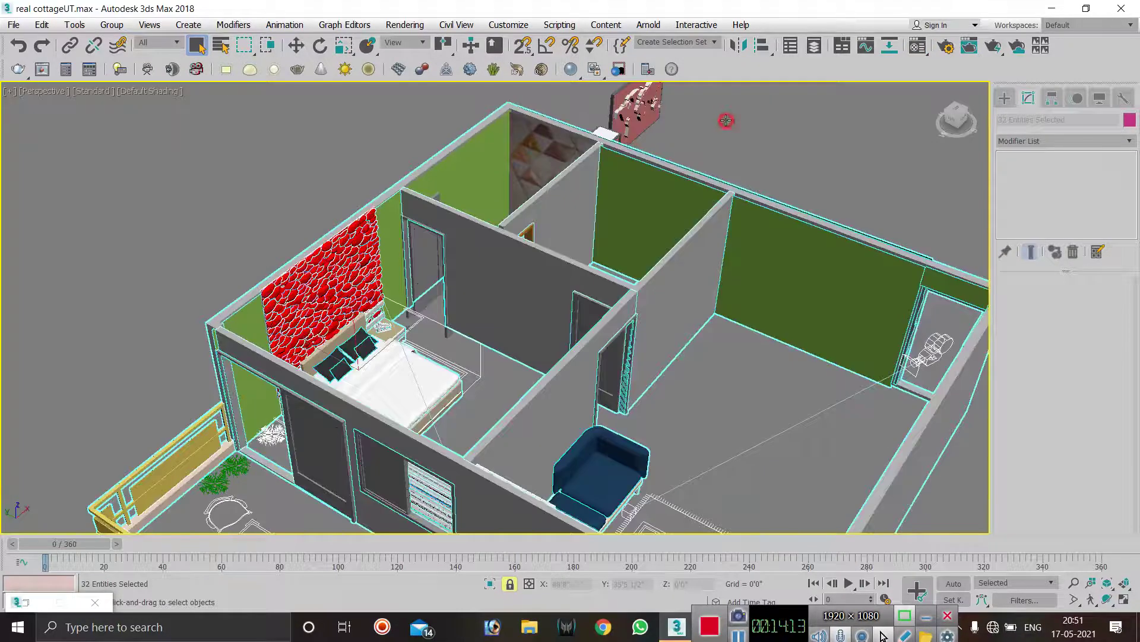
scroll(540, 139, "up", 4)
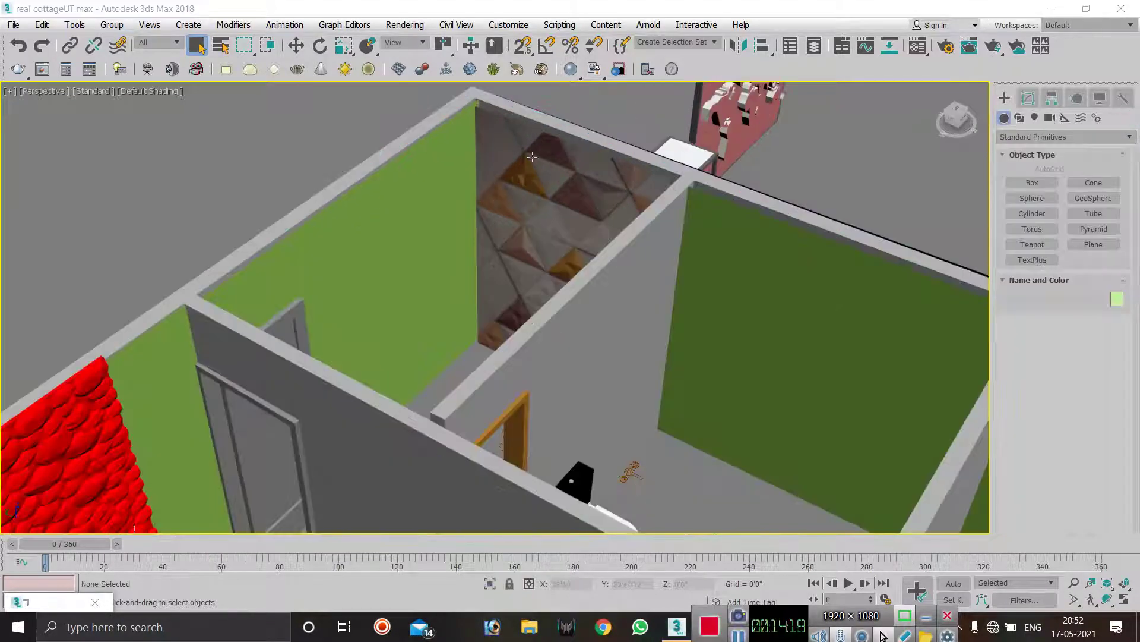
left_click(534, 138)
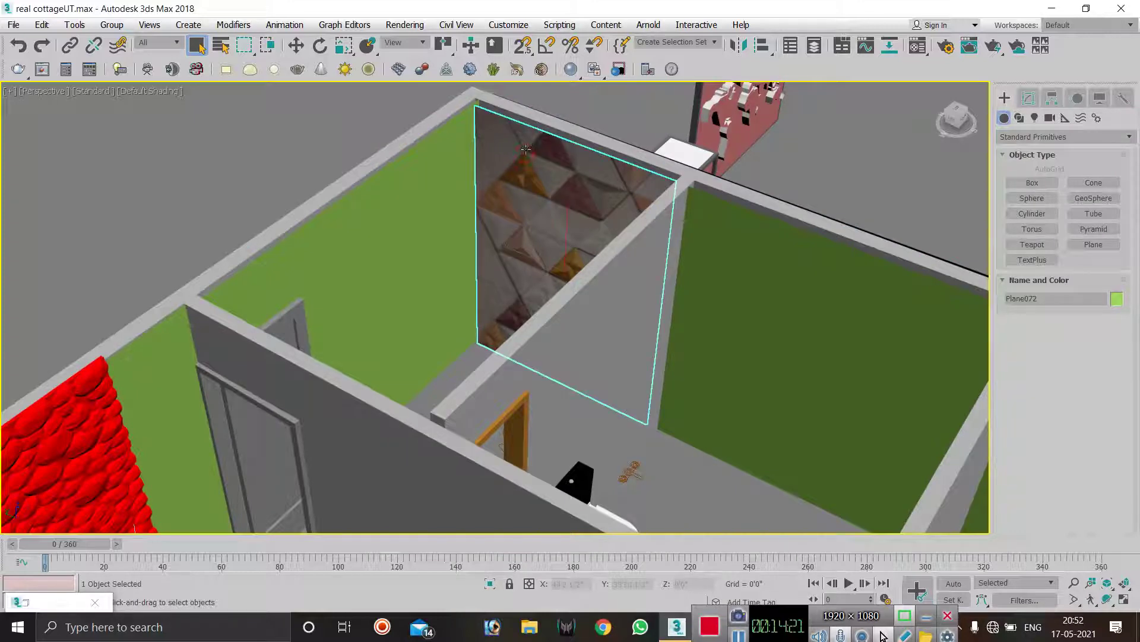
left_click(1029, 101)
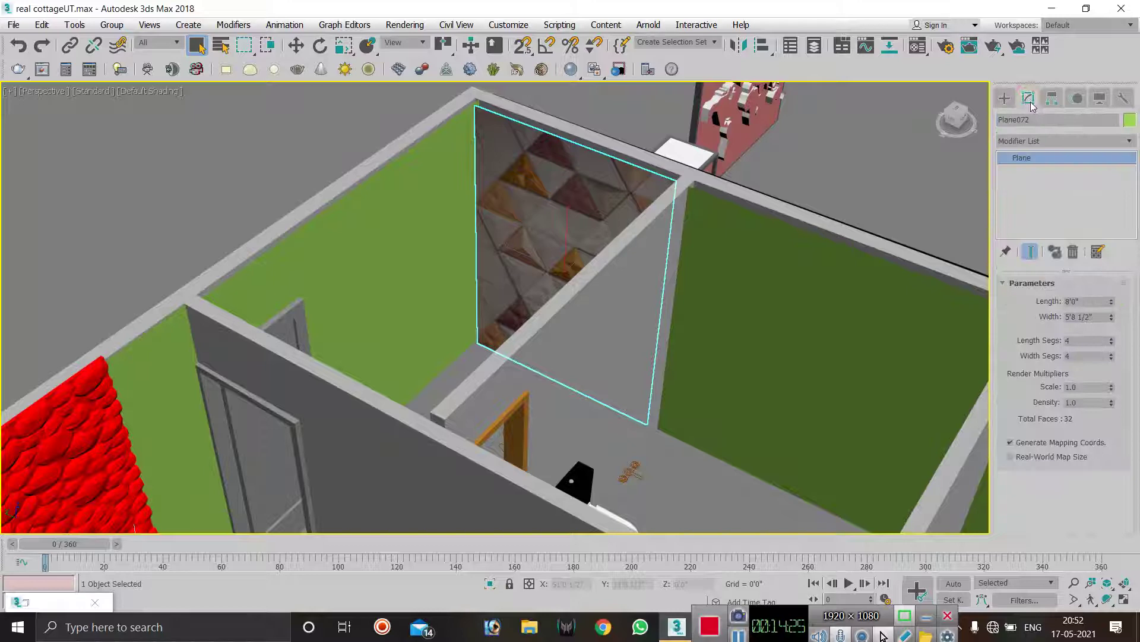
left_click(1049, 141)
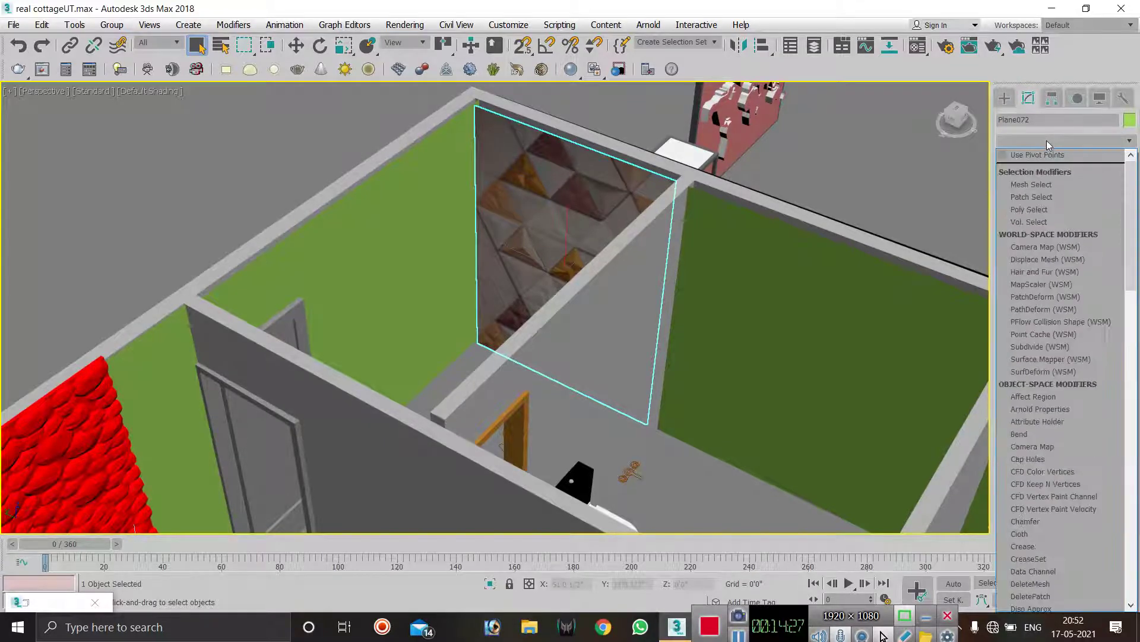
type("uvw")
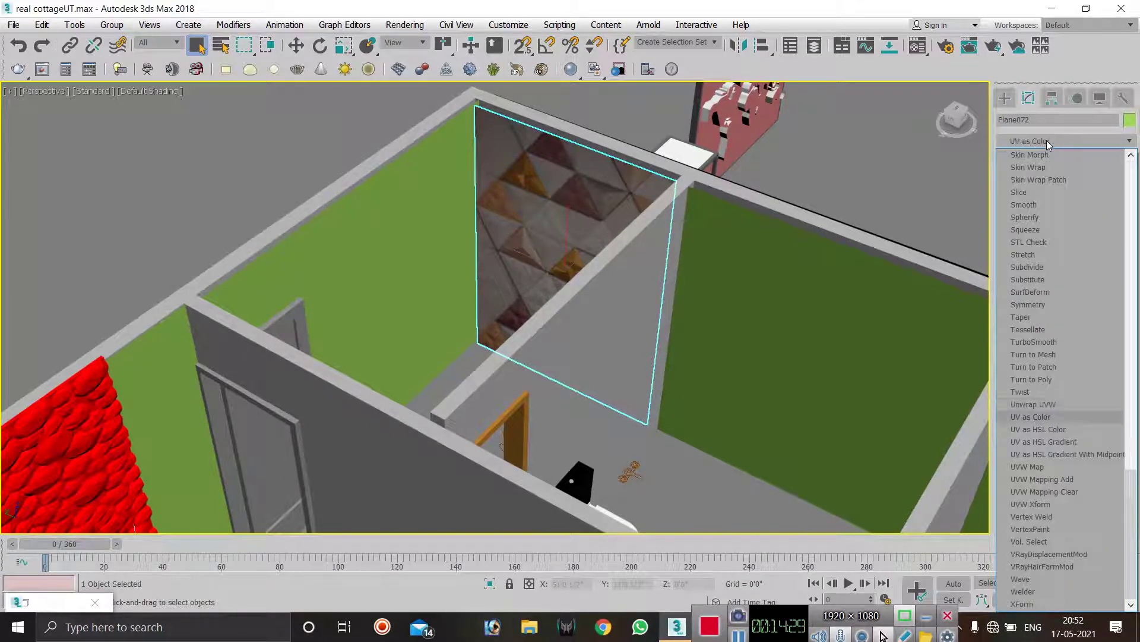
left_click(1061, 468)
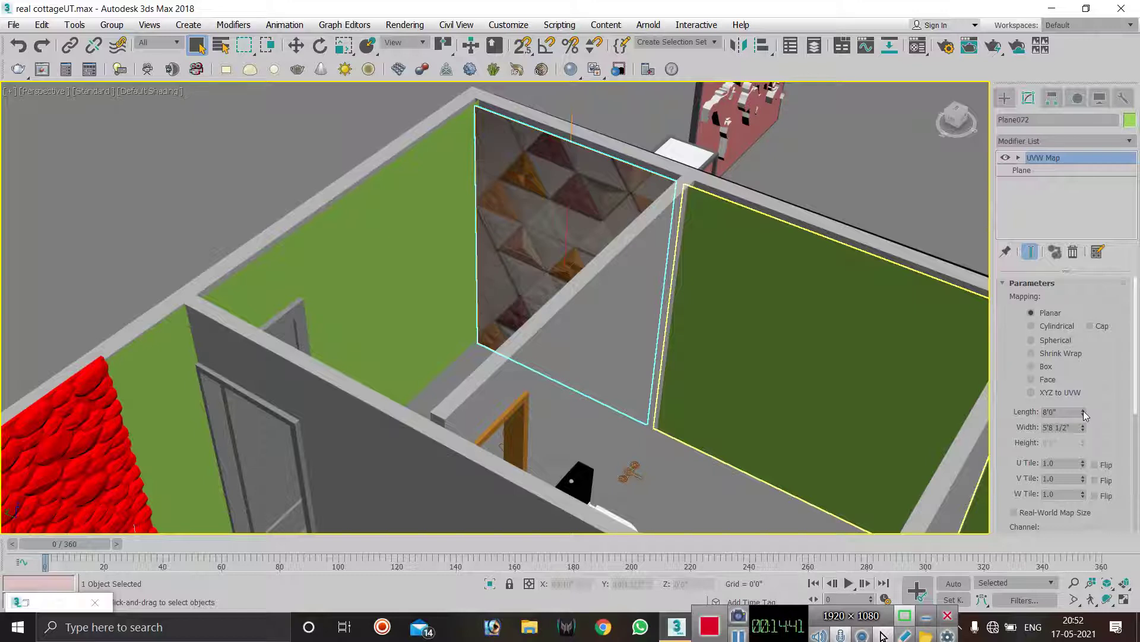
- Shrink the wardrobe wall's planar mapping to a length of 6'2 1/2" and a width of 3'9", then deselect the plane
left_click_drag(1085, 414, 1083, 449)
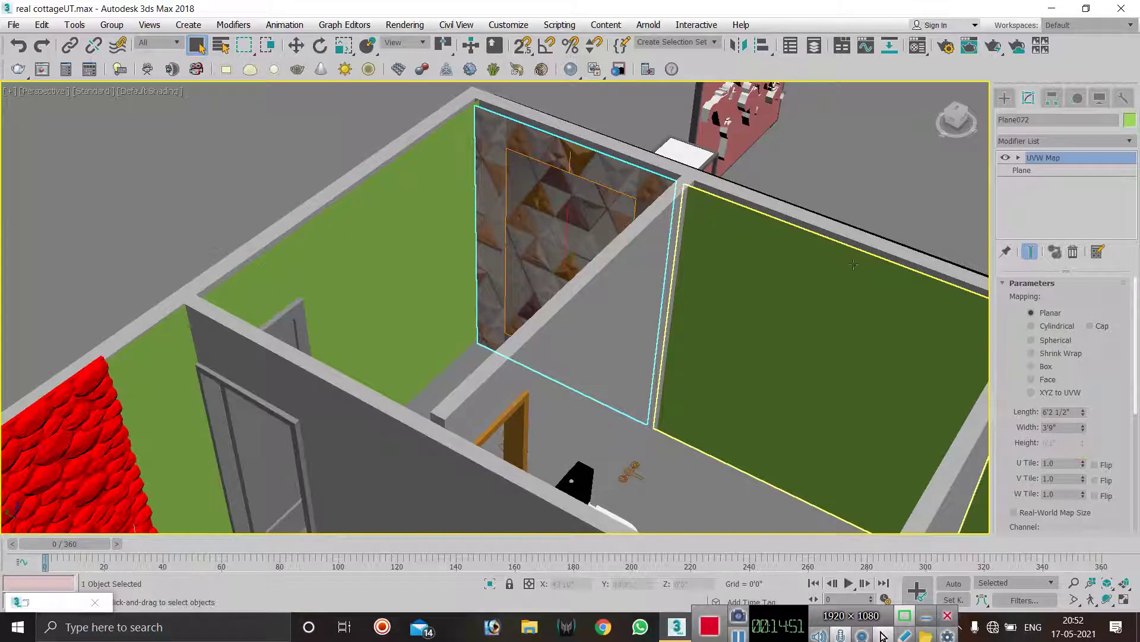
left_click(852, 190)
key("z")
scroll(547, 234, "up", 5)
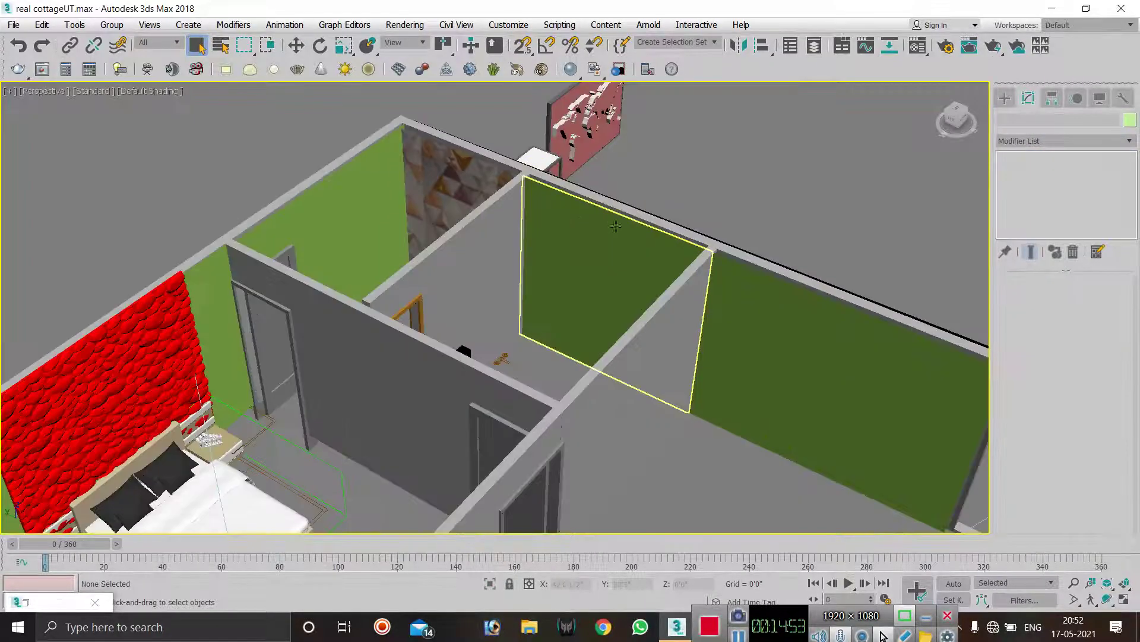
- Rename the second material sample, Material #2, as WASHROOM WALL in the Material Editor
key("m")
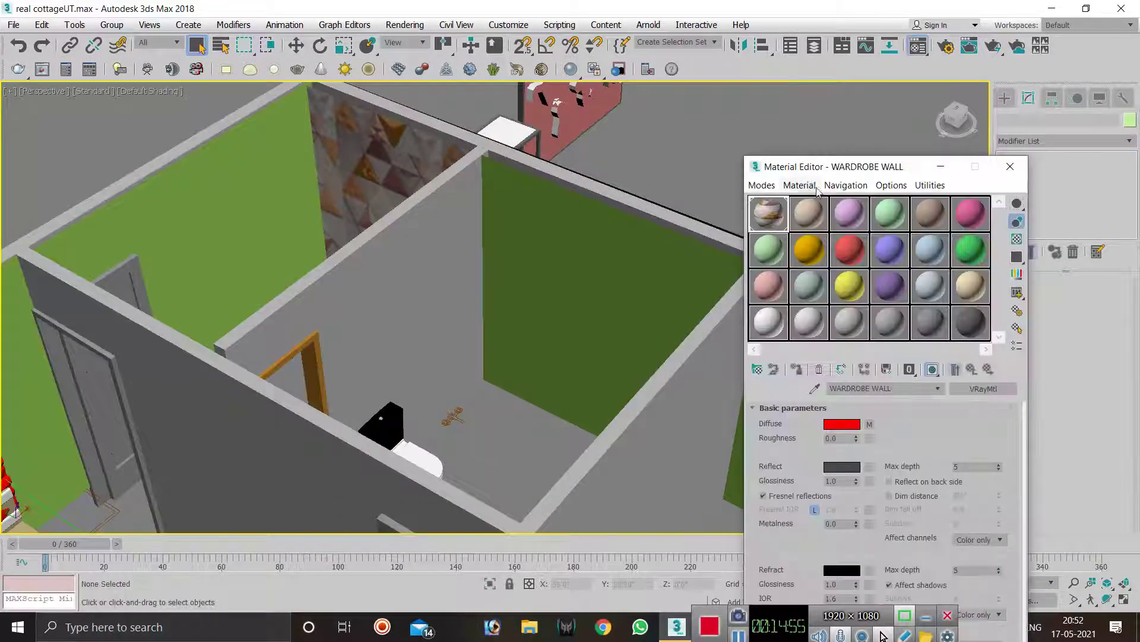
left_click(809, 214)
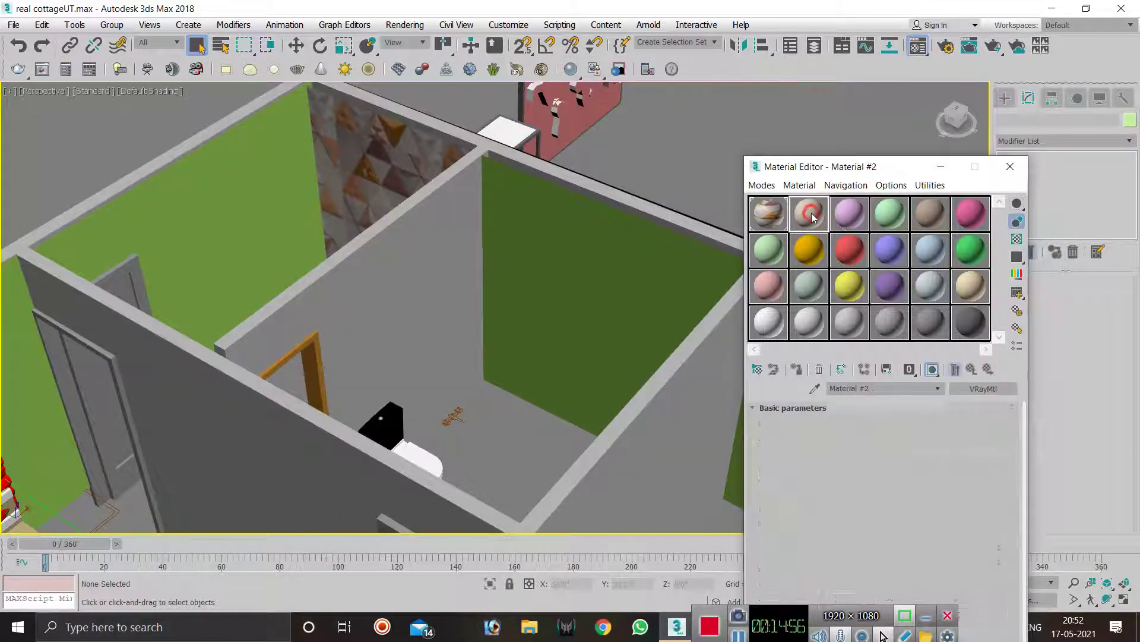
left_click(883, 388)
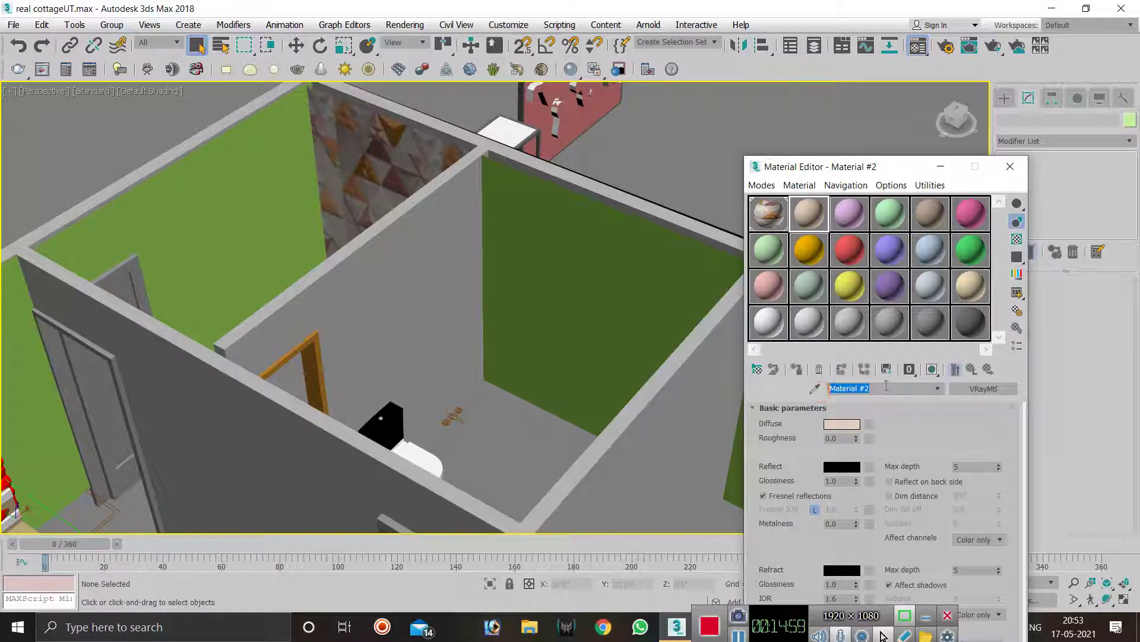
type("WASHROOM WALL")
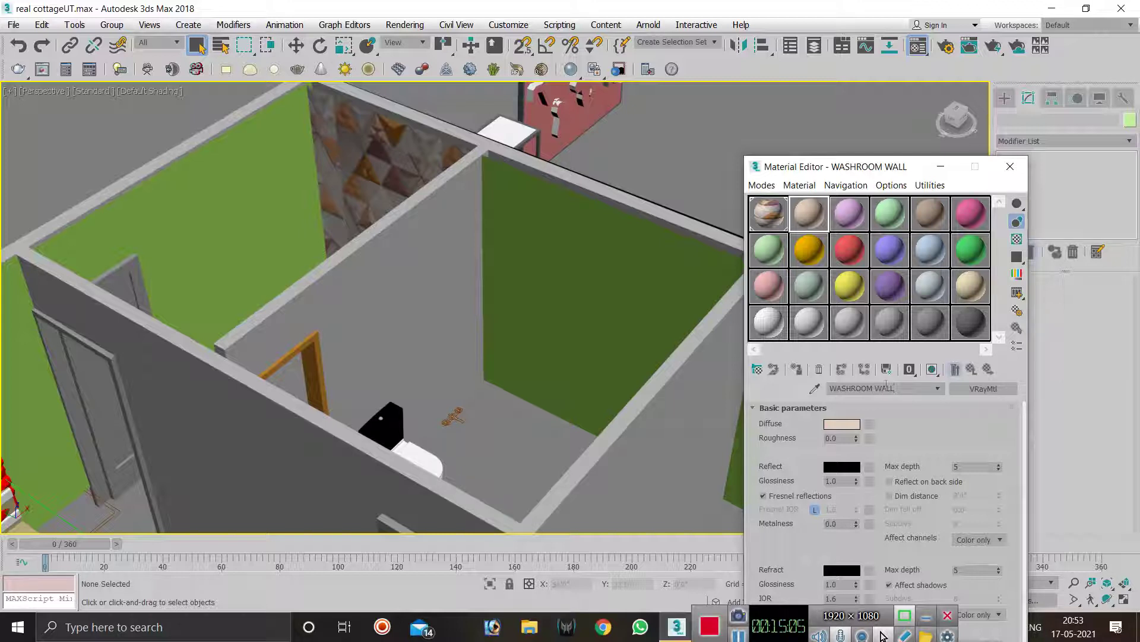
left_click(945, 413)
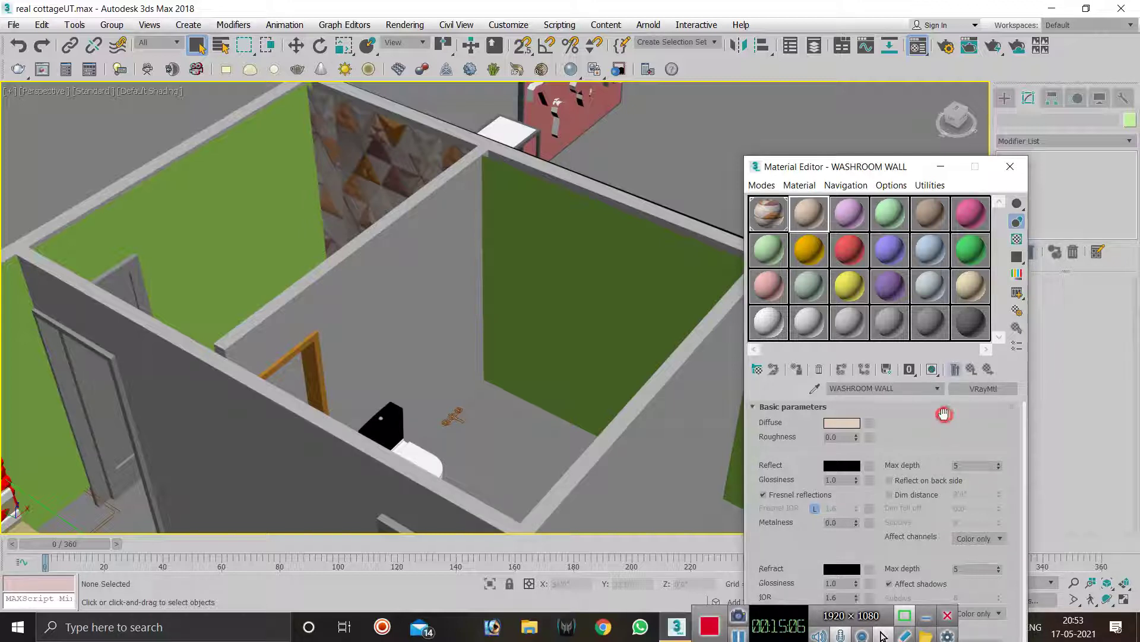
- Load the image Newport_Tile.jpg from the new matreils folder as the WASHROOM WALL material's diffuse bitmap
left_click(870, 425)
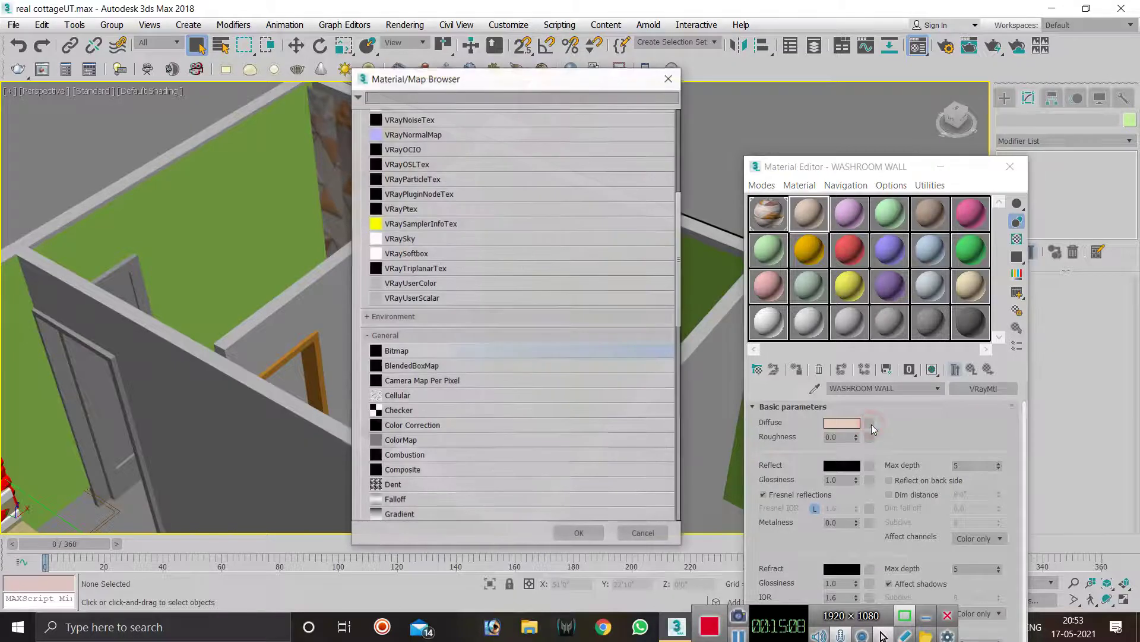
left_click(482, 352)
left_click(585, 532)
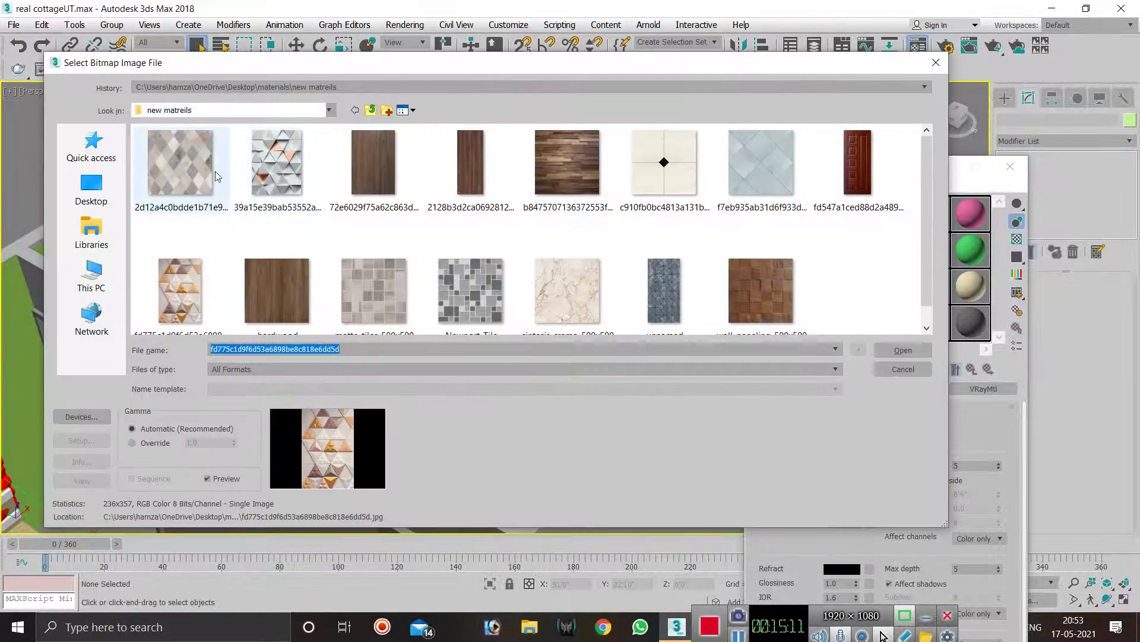
left_click(455, 295)
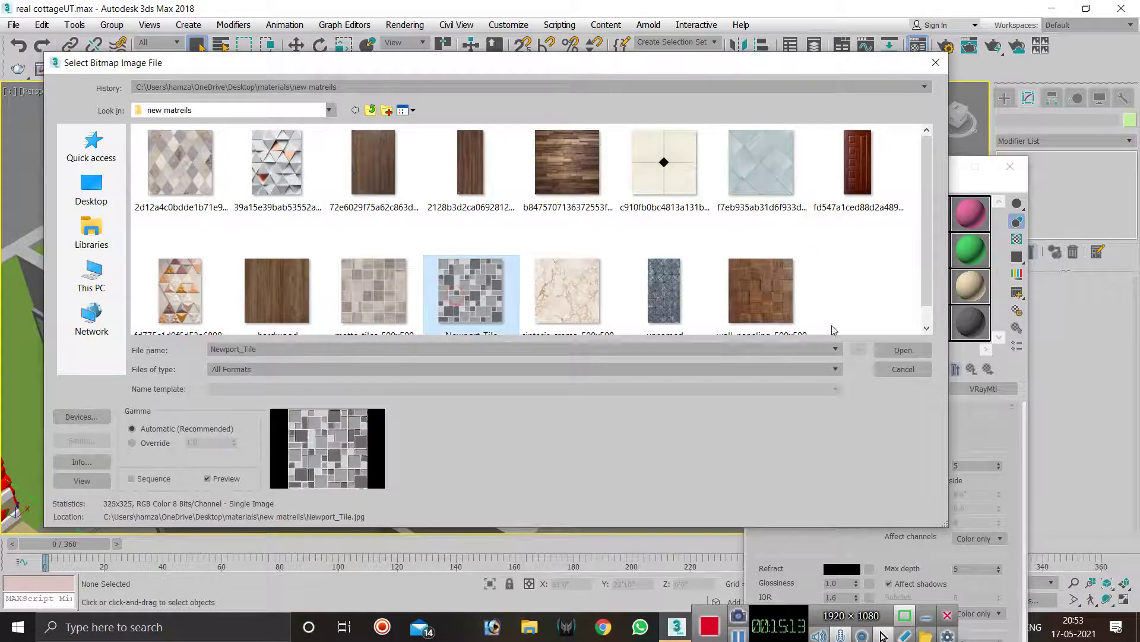
left_click(903, 350)
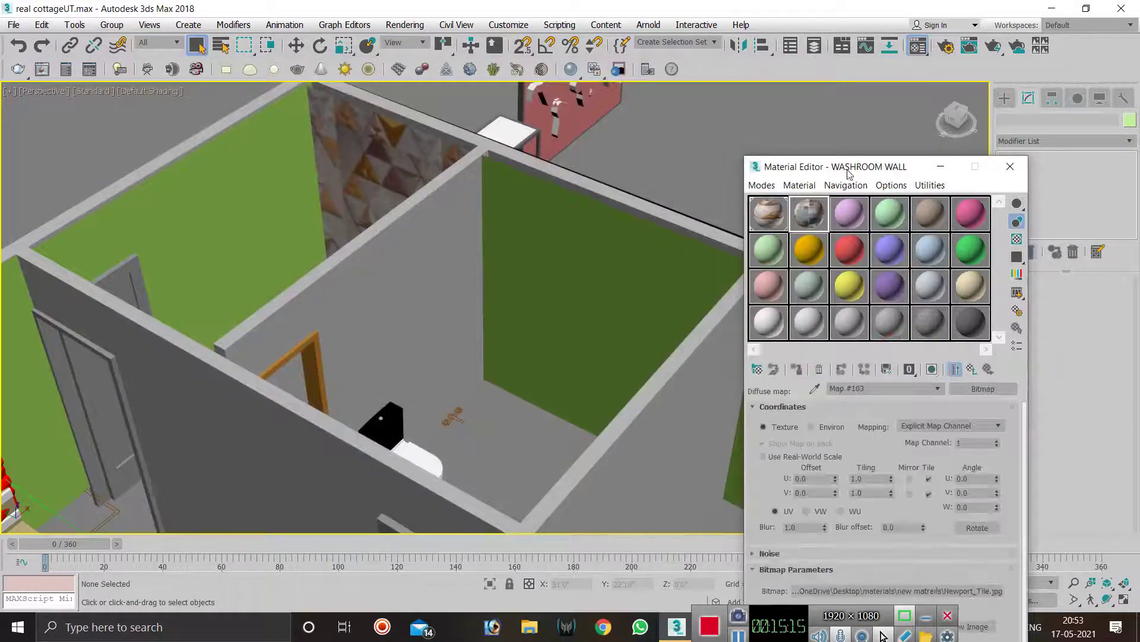
- Assign the WASHROOM WALL material to the green washroom wall plane and display its tile texture in the viewport
left_click_drag(807, 216, 629, 282)
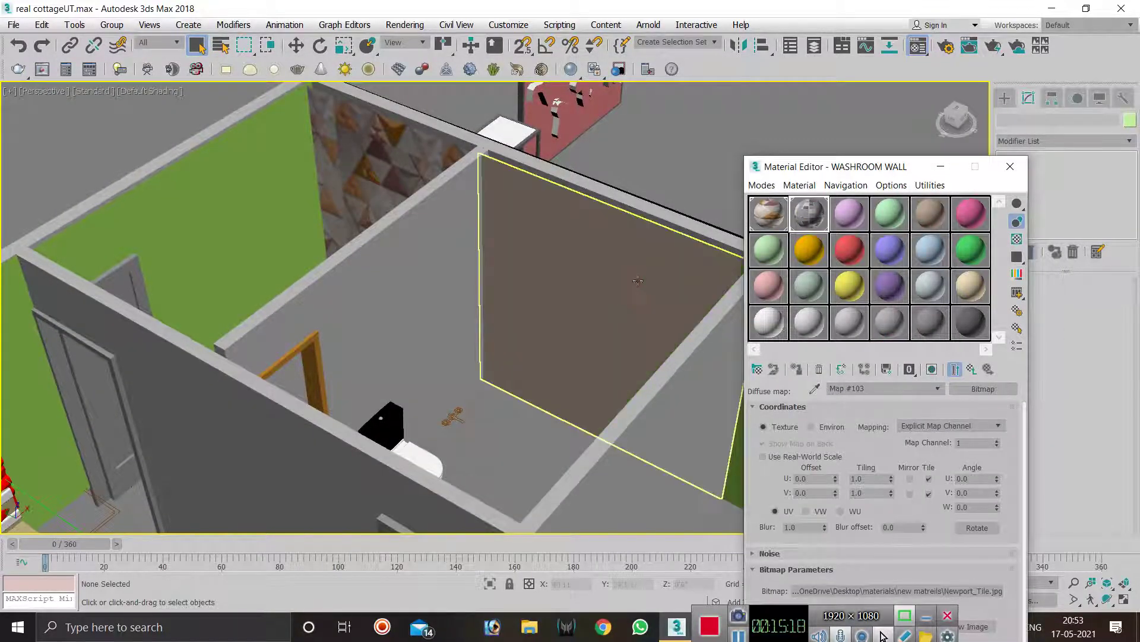
left_click(931, 370)
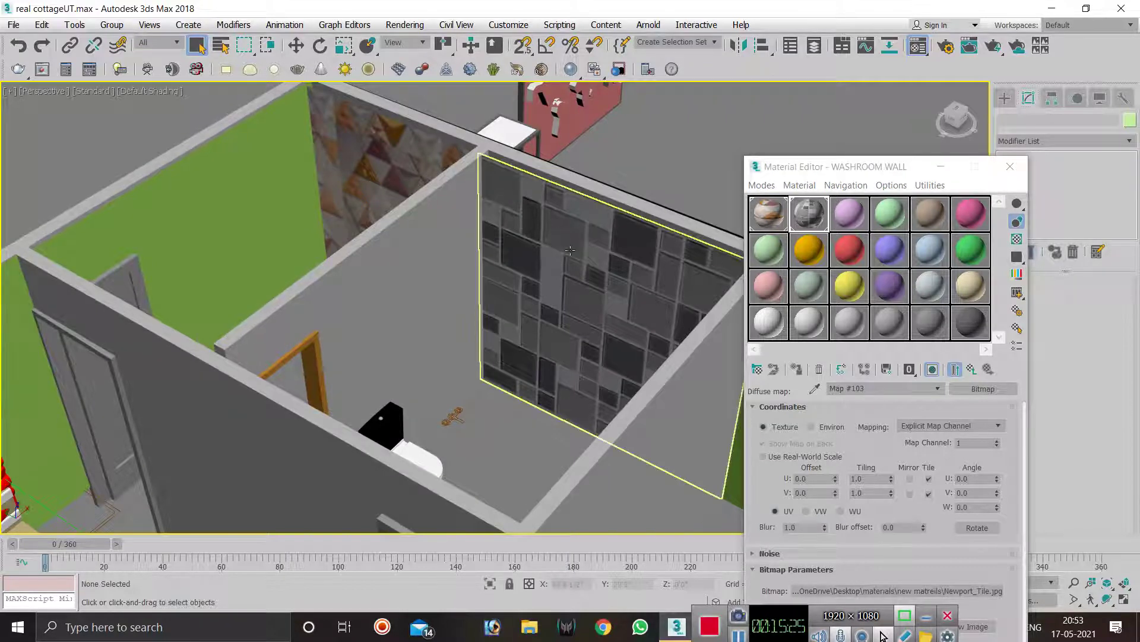
scroll(429, 281, "down", 3)
scroll(429, 281, "down", 3)
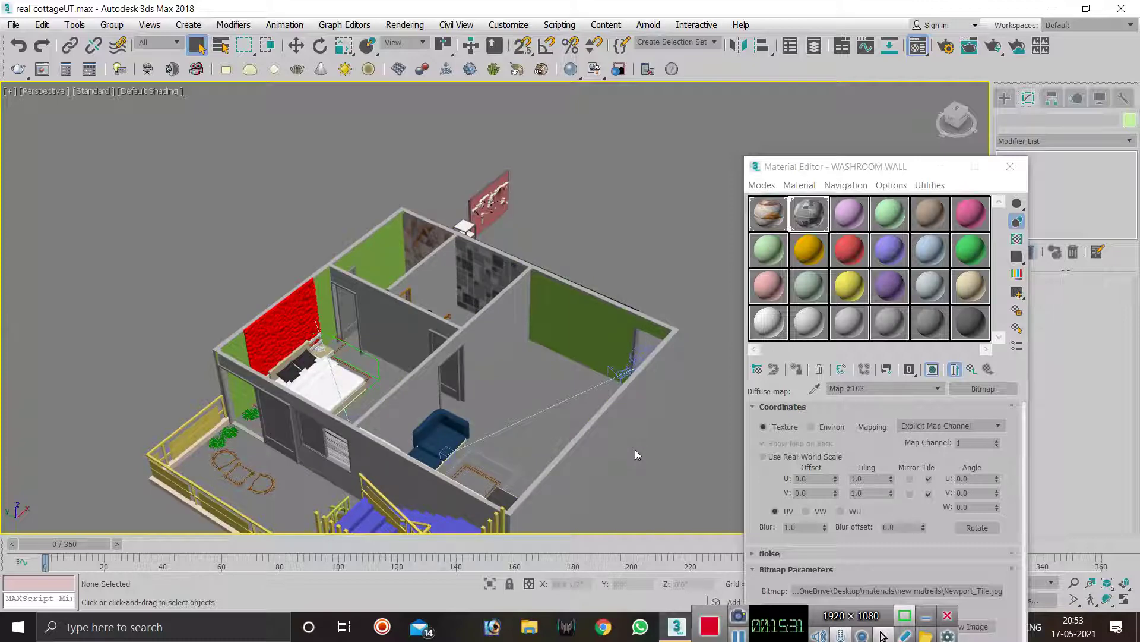
- Rename the third material sample, Material #3, as LIVING WALL MATT. in the Material Editor
scroll(547, 283, "up", 3)
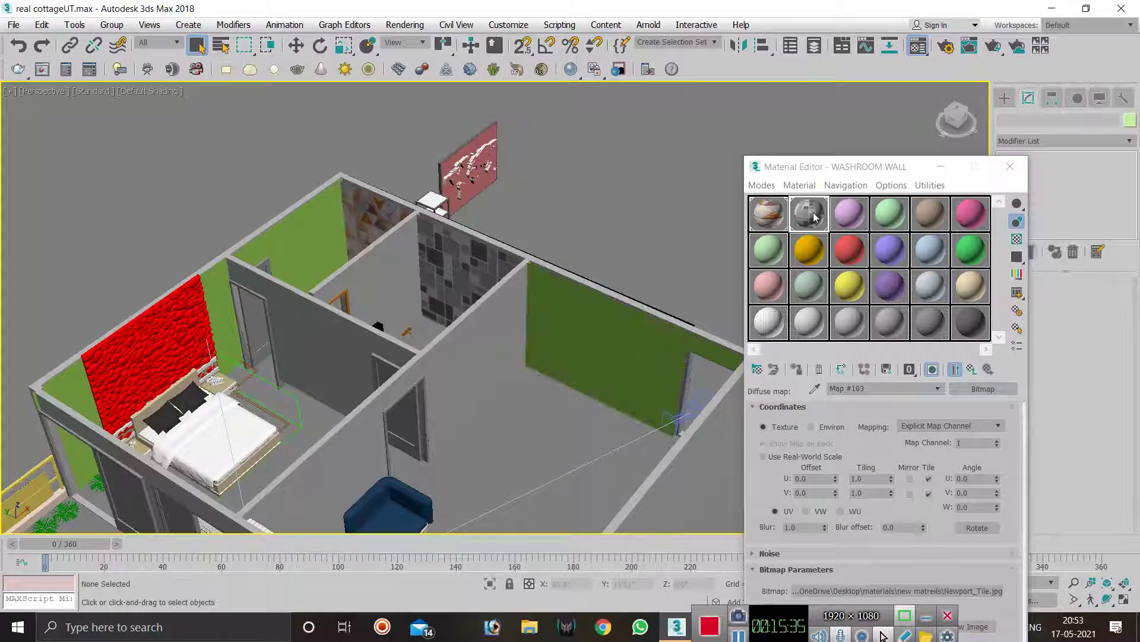
left_click(843, 217)
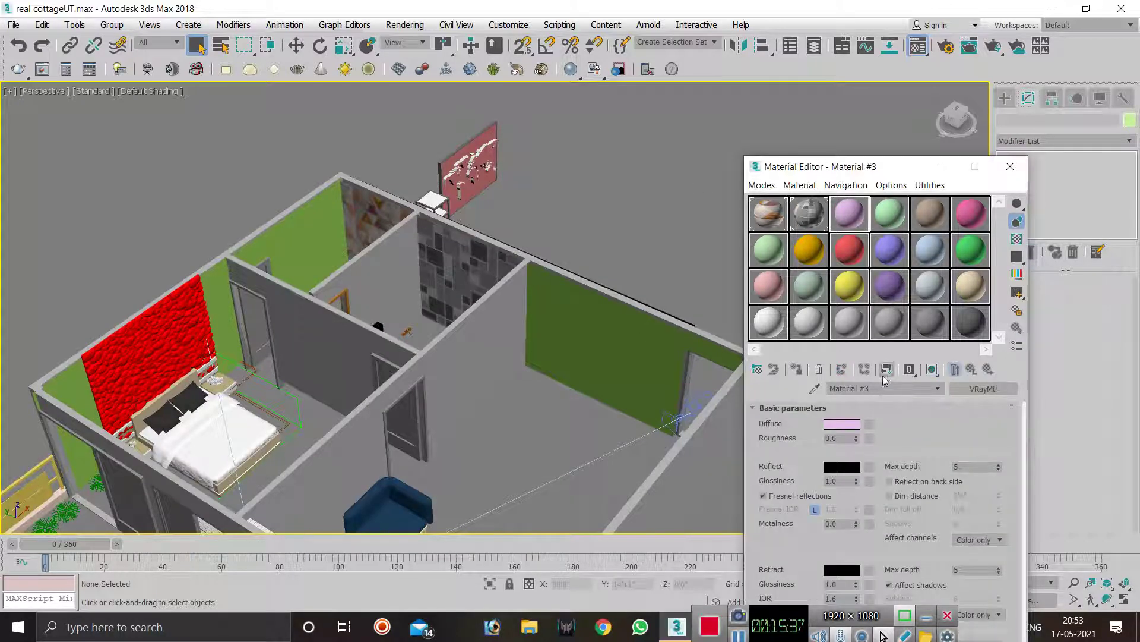
double_click(856, 388)
left_click(857, 388)
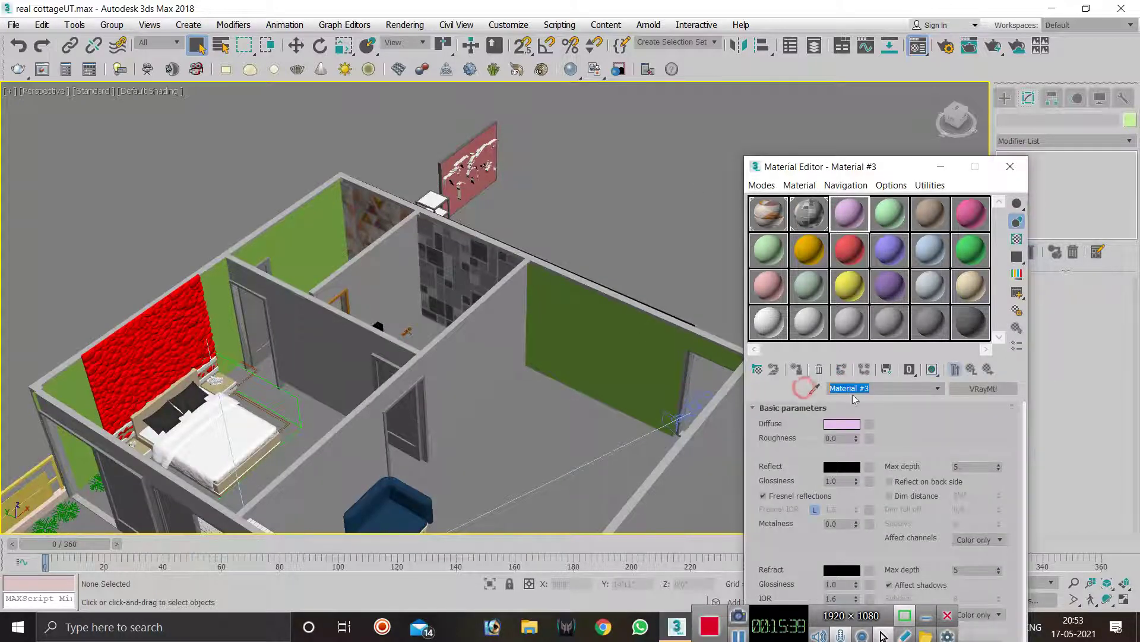
type("LI")
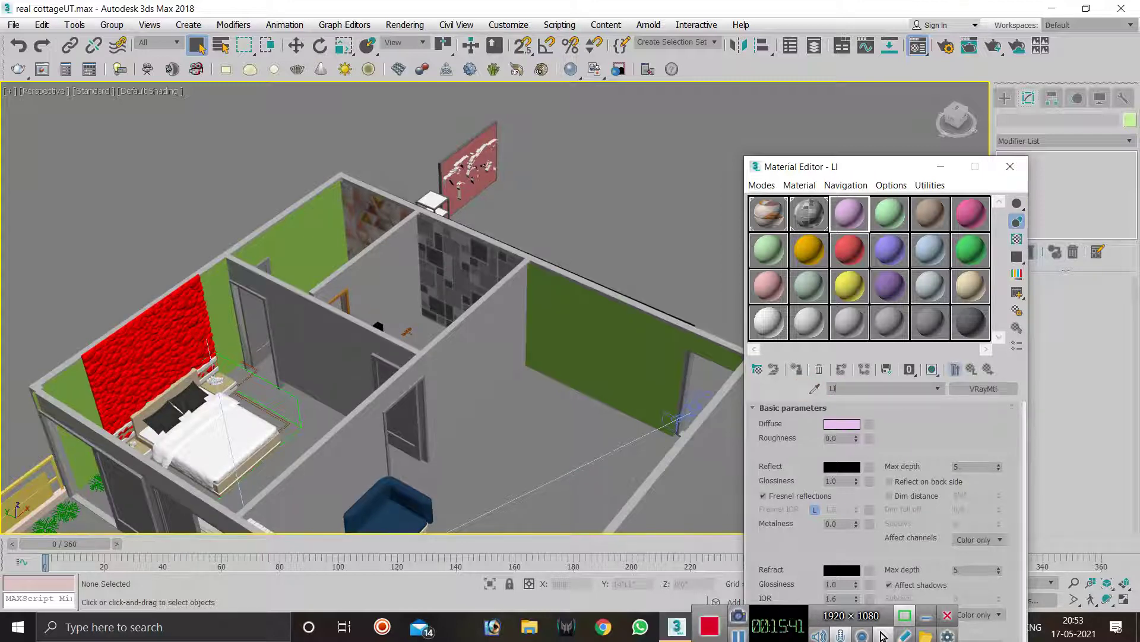
type("VING WALL MATT.")
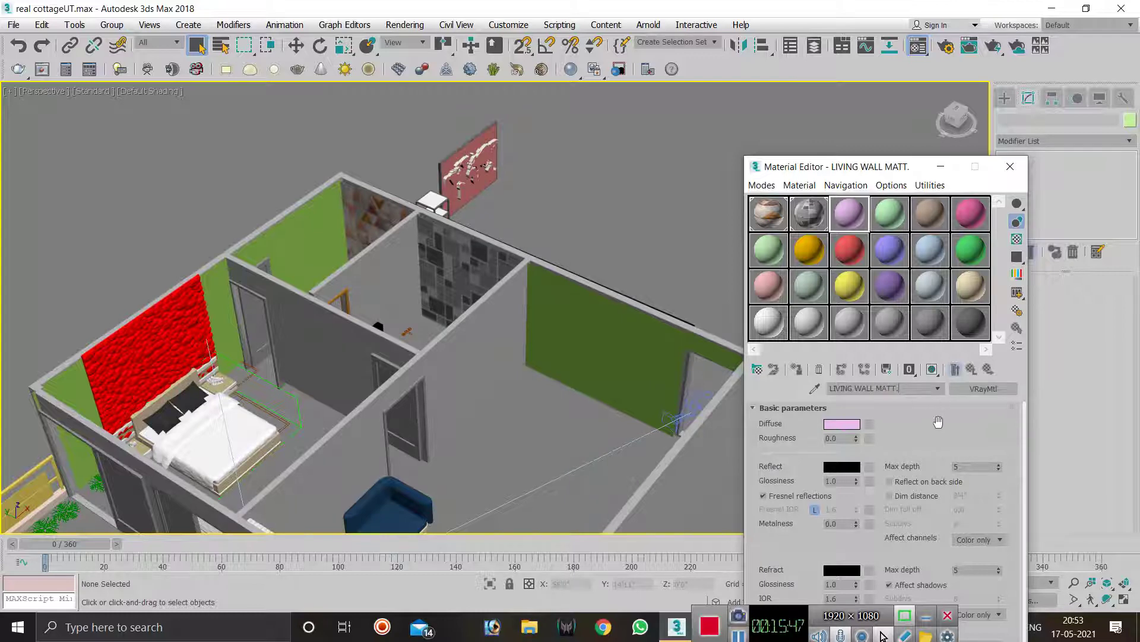
- Load the triangle-pattern image 39a15e39bab53552a542032f42f94241--graphic-design-trends-graphic-designers.jpg from the new matreils folder as the LIVING WALL MATT. material's diffuse bitmap
left_click(869, 426)
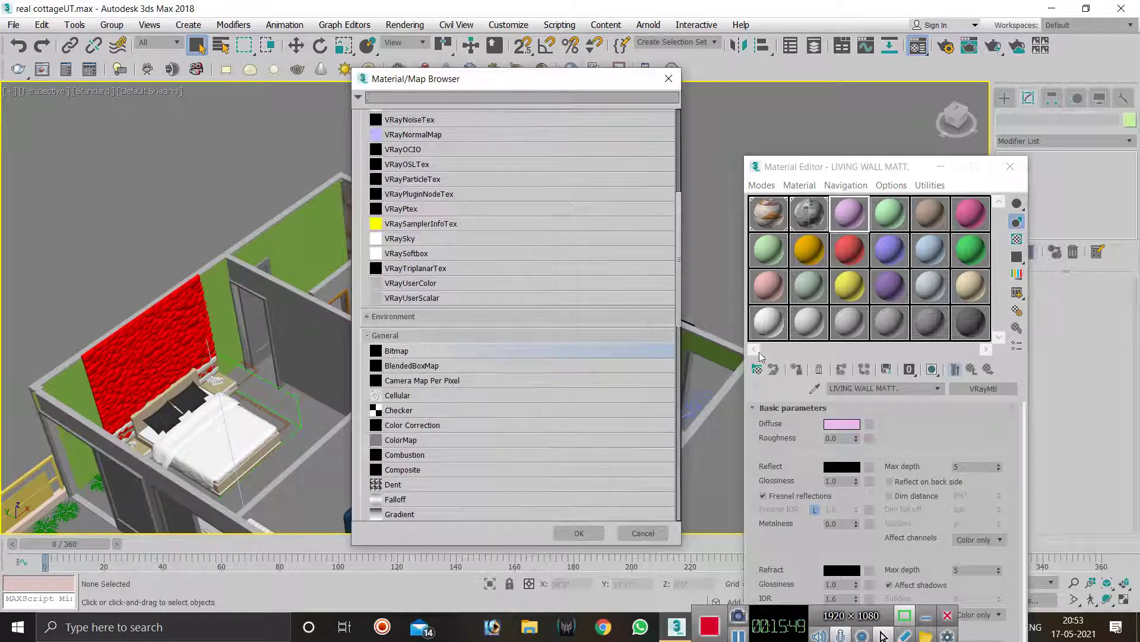
left_click(425, 347)
left_click(573, 533)
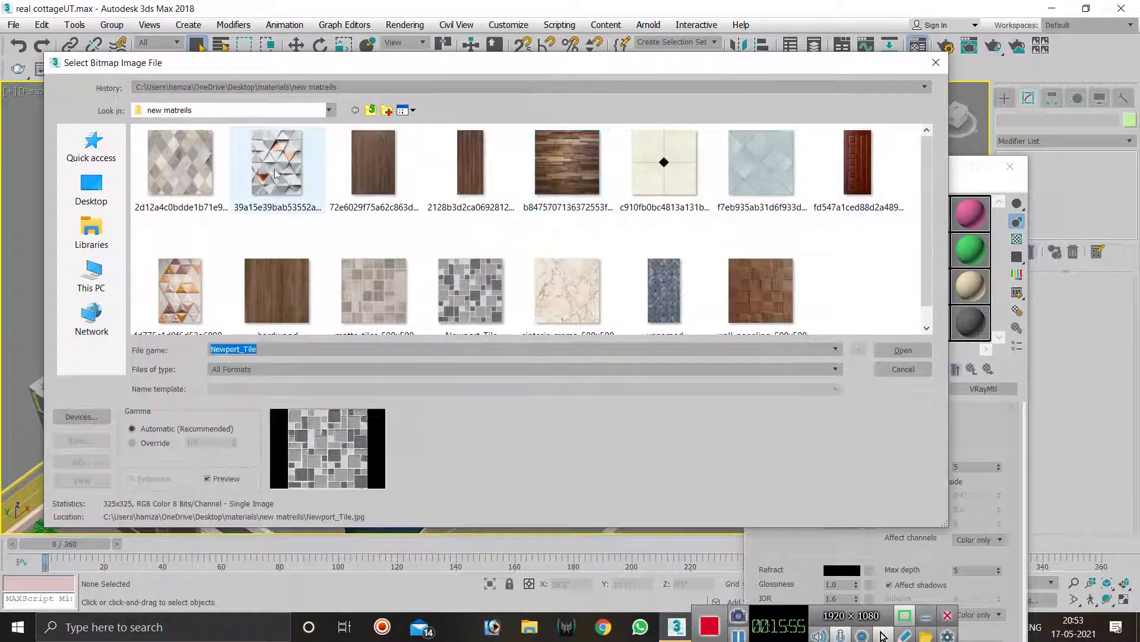
left_click(312, 190)
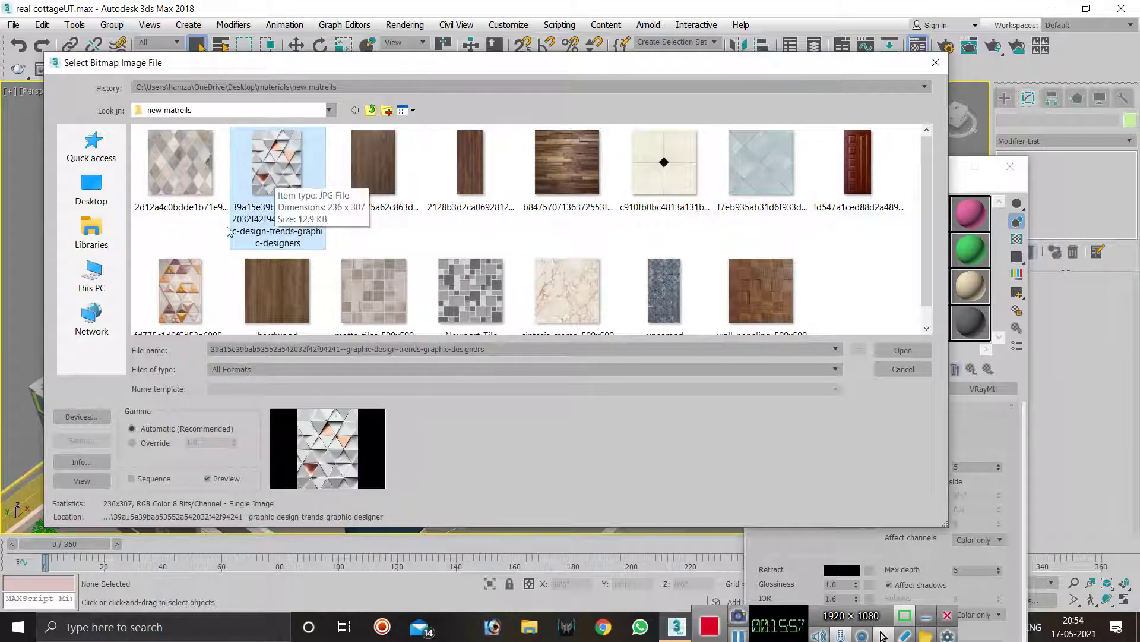
left_click(902, 351)
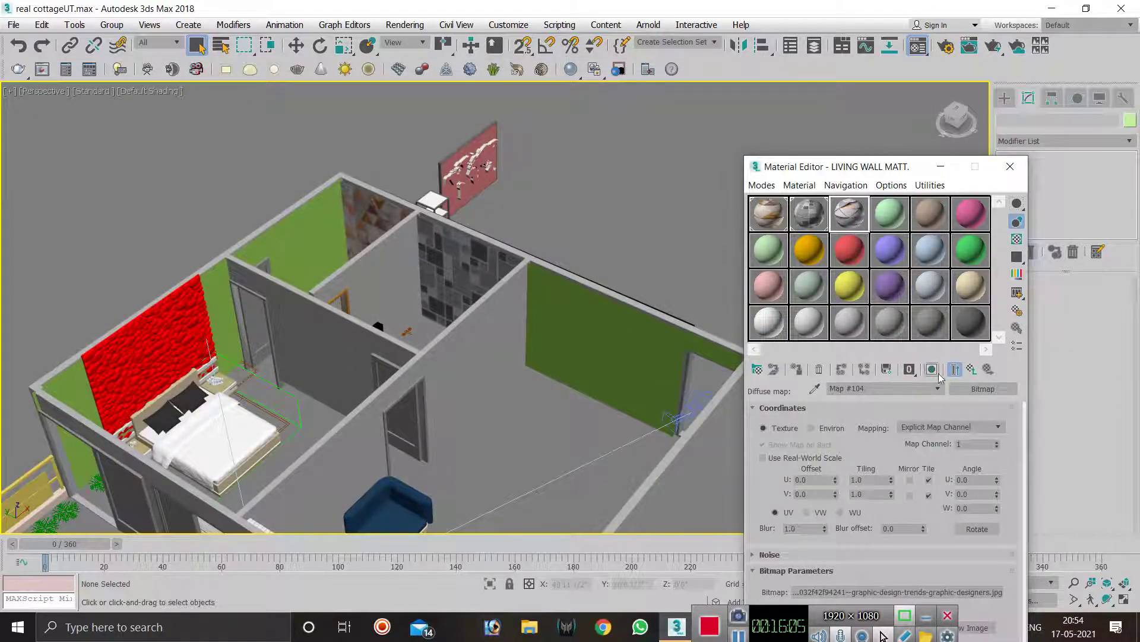
- Return to the LIVING WALL MATT. material's basic parameters and set its reflection colour to a dark grey with value 18
left_click(971, 369)
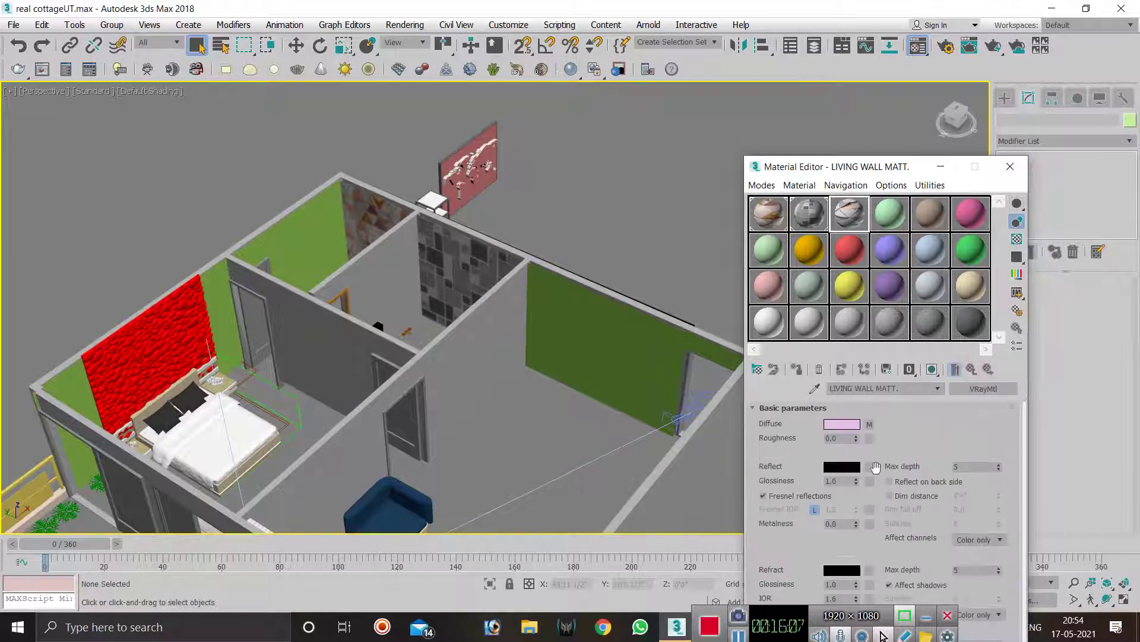
left_click(842, 466)
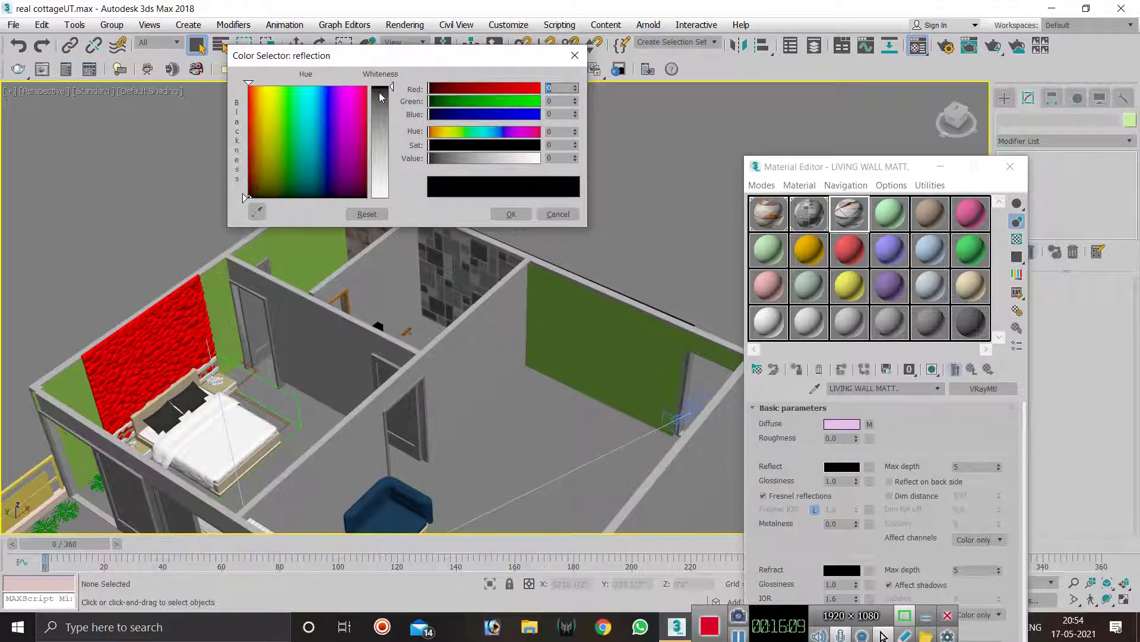
left_click_drag(381, 97, 383, 98)
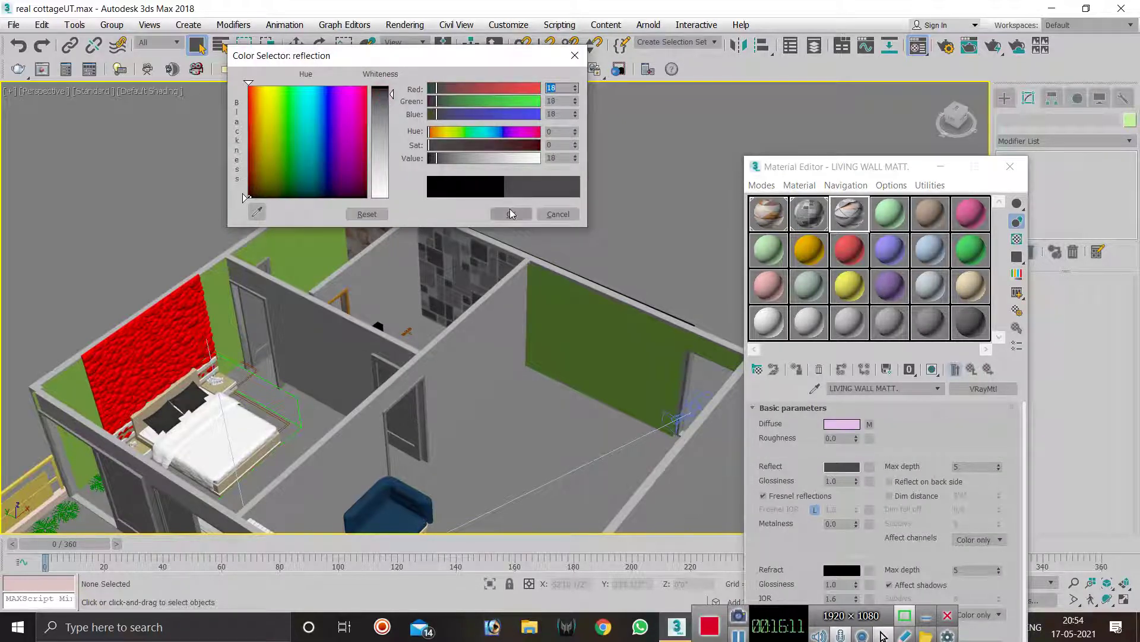
left_click(511, 214)
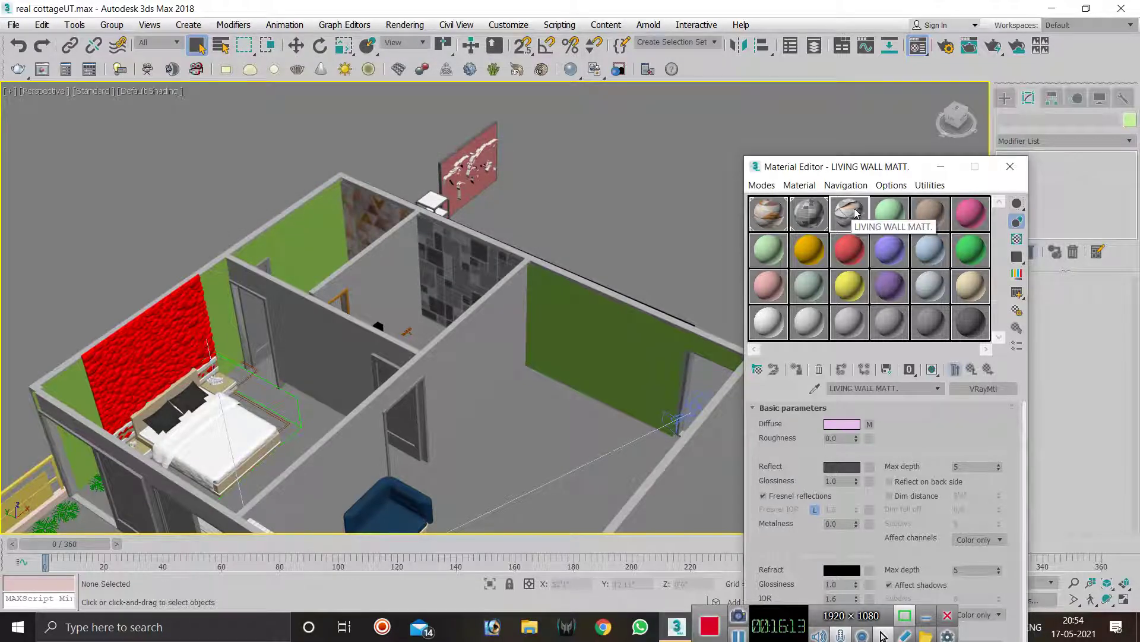
- Assign LIVING WALL MATT. to the large green living room wall plane and the small plane above the doorway, showing its texture in the viewport
left_click_drag(855, 212, 641, 328)
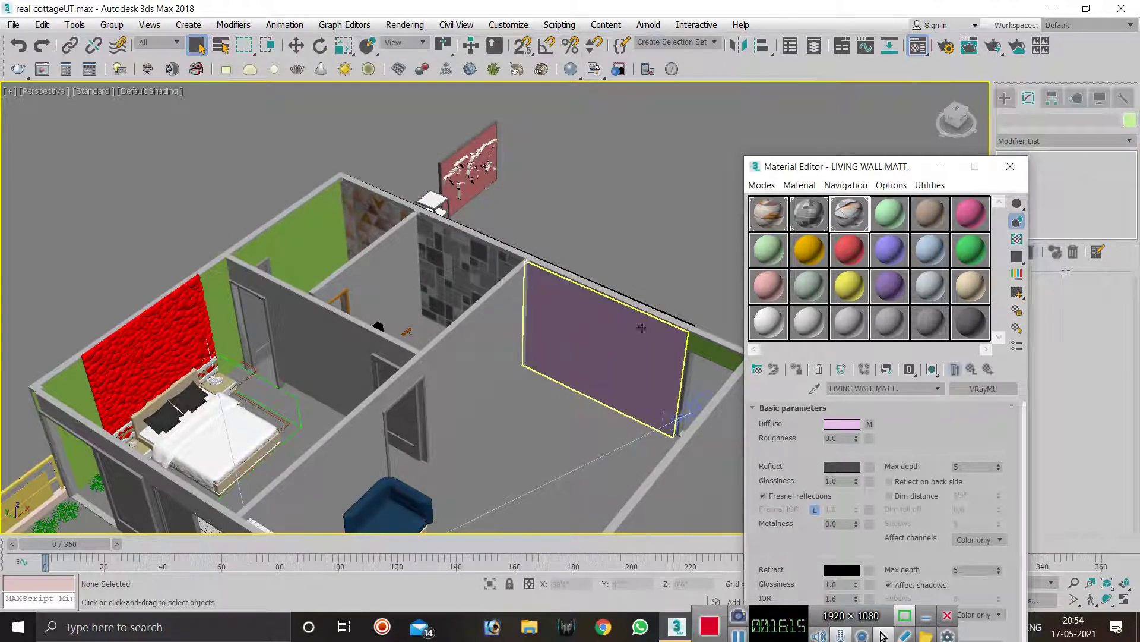
left_click(932, 369)
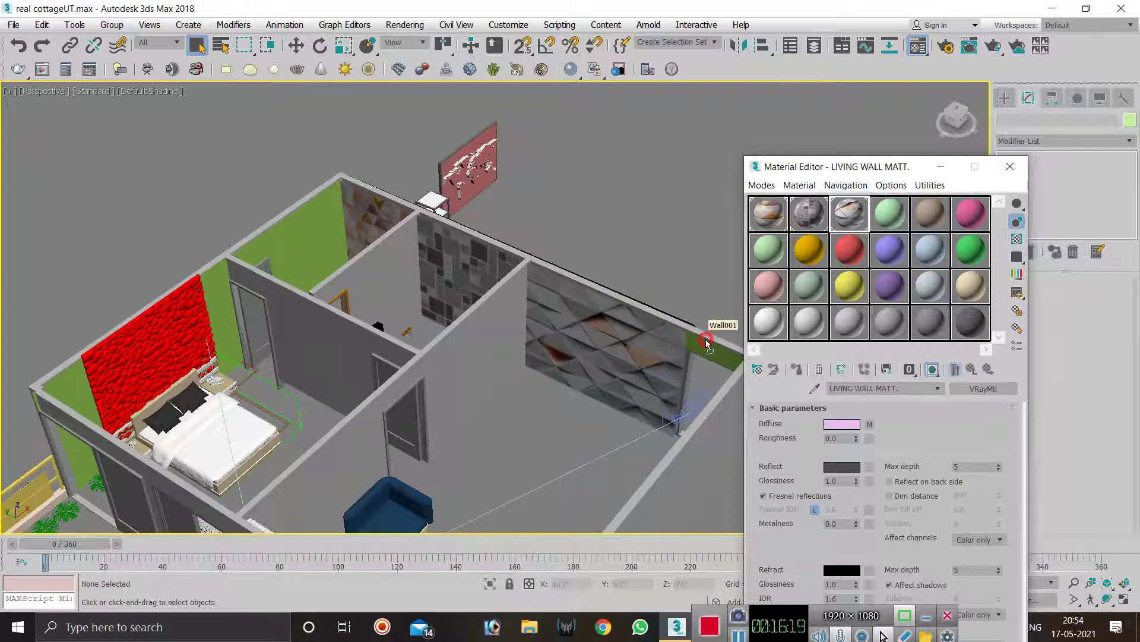
left_click_drag(706, 342, 706, 343)
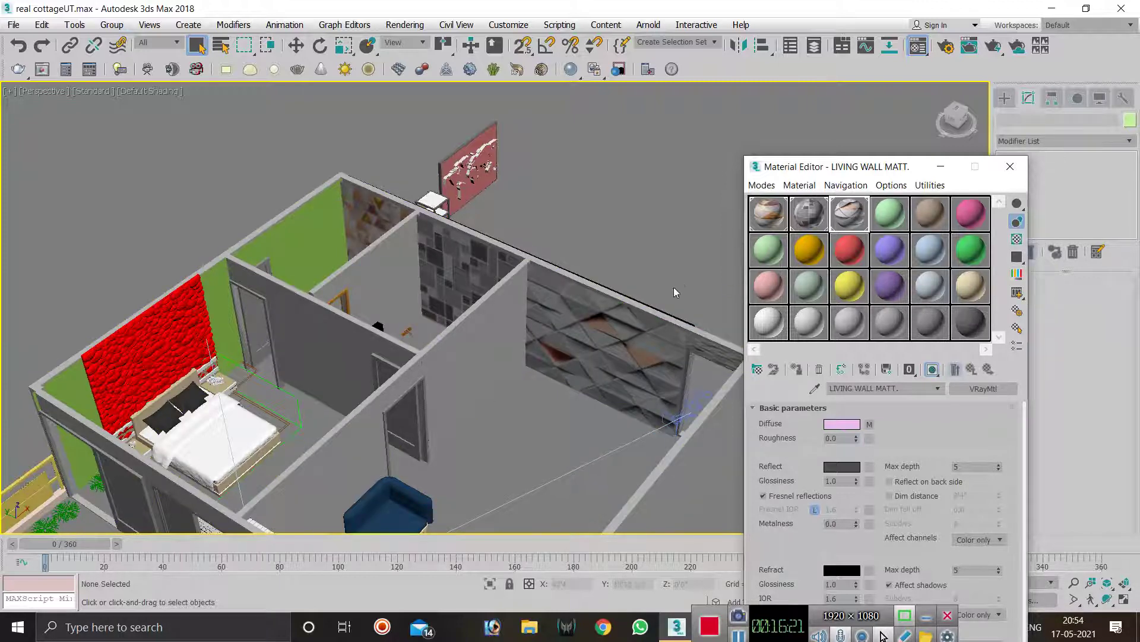
- Add a UVW Map modifier to the large living room wall plane and set its planar mapping to length 6'4 1/2" and width 4'10 1/2"
scroll(674, 292, "up", 5)
scroll(594, 279, "down", 5)
scroll(587, 272, "up", 5)
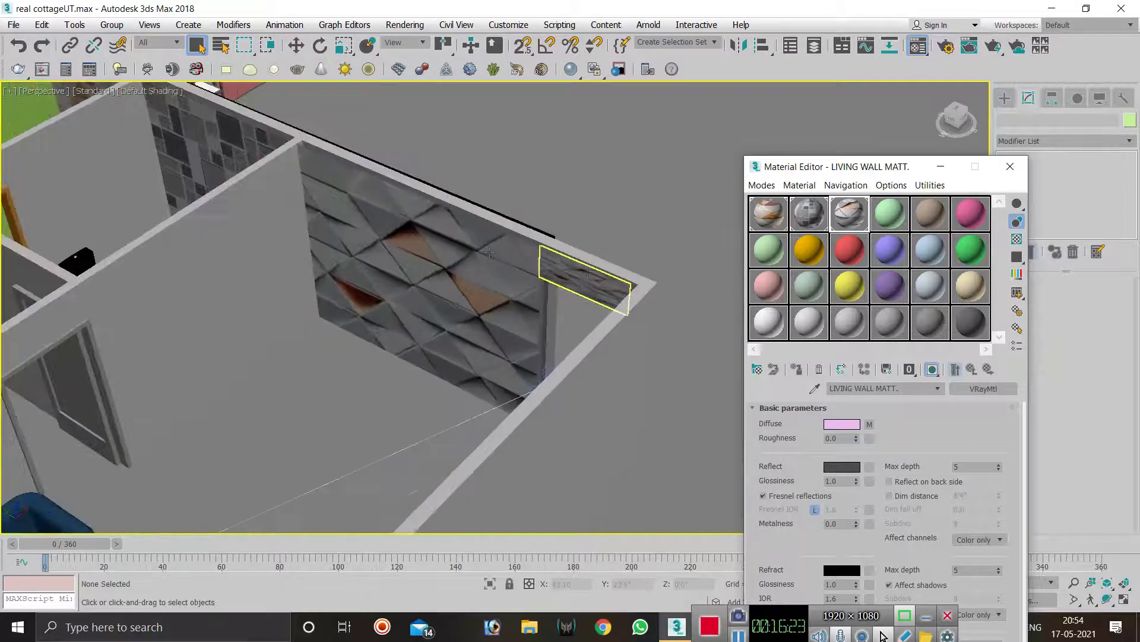
scroll(586, 272, "up", 5)
scroll(587, 272, "down", 3)
scroll(650, 222, "up", 4)
scroll(650, 222, "down", 3)
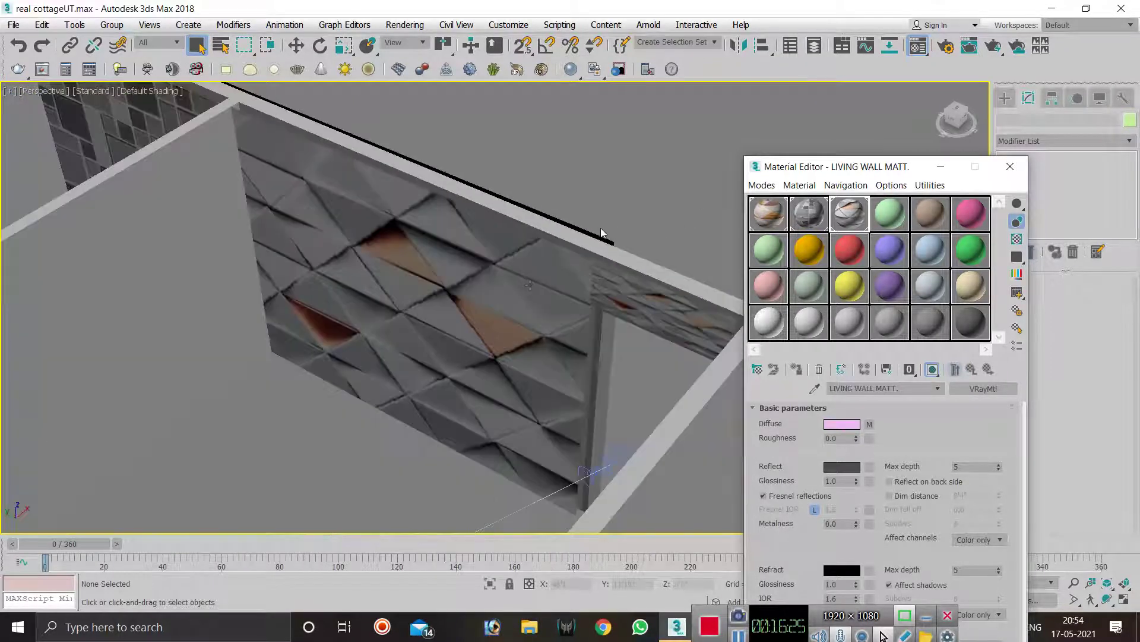
left_click(491, 285)
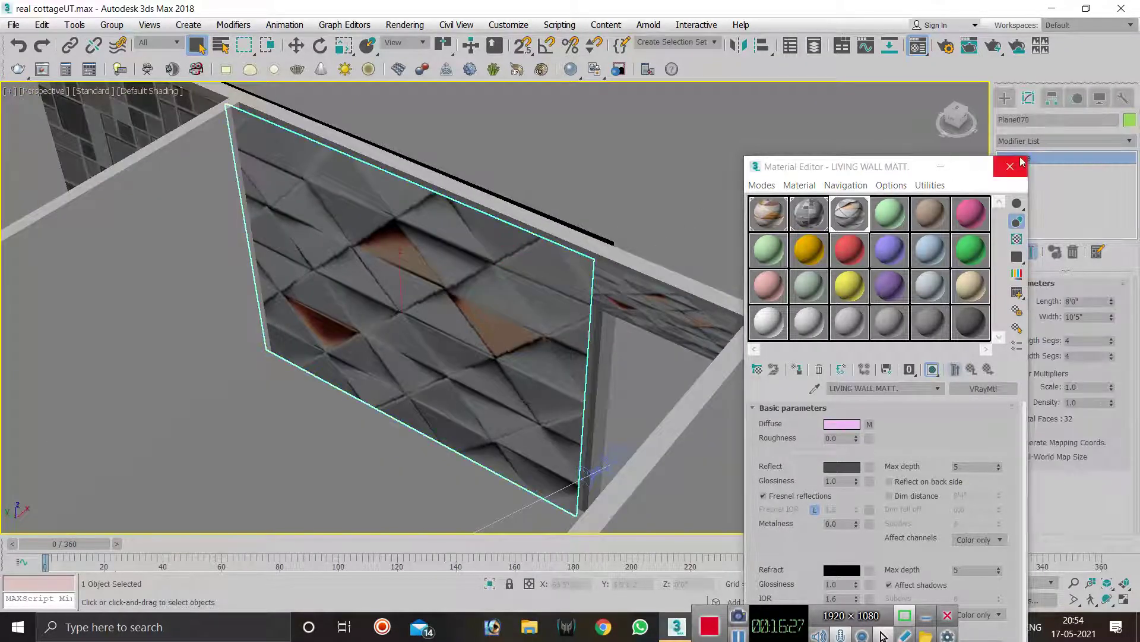
left_click_drag(885, 167, 855, 170)
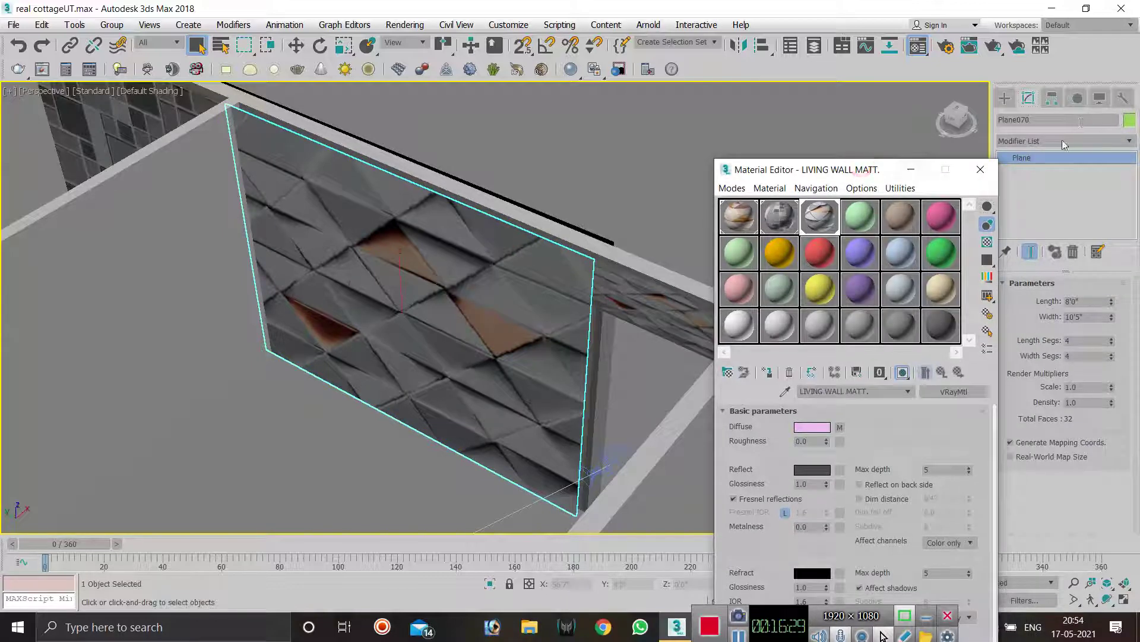
left_click(1048, 143)
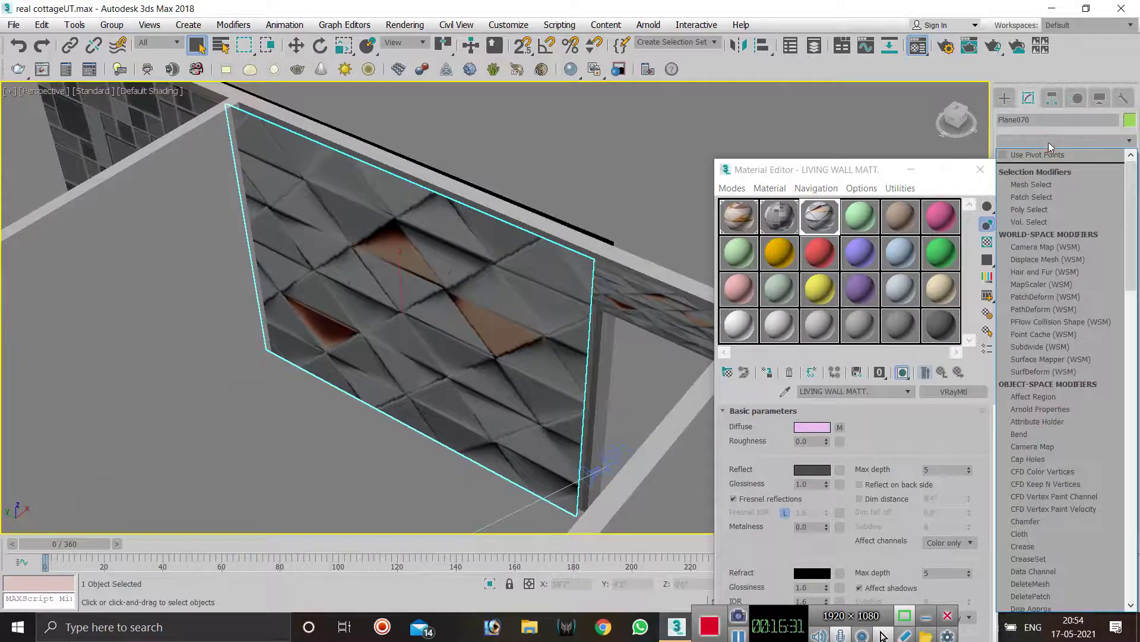
type("uvw")
key("Return")
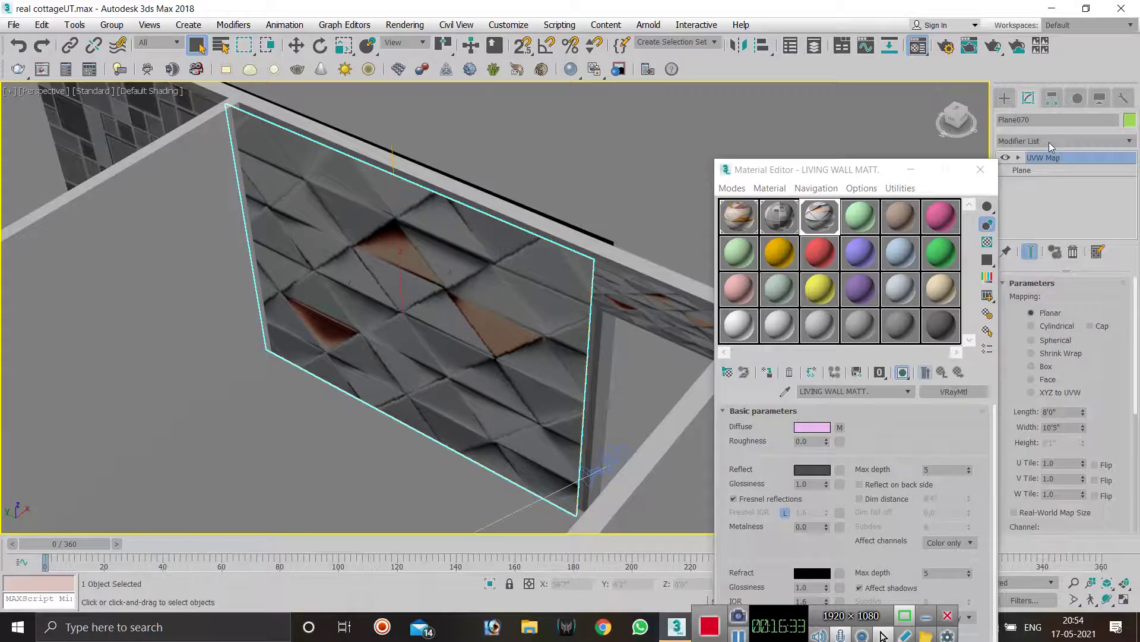
left_click_drag(1082, 413, 1079, 462)
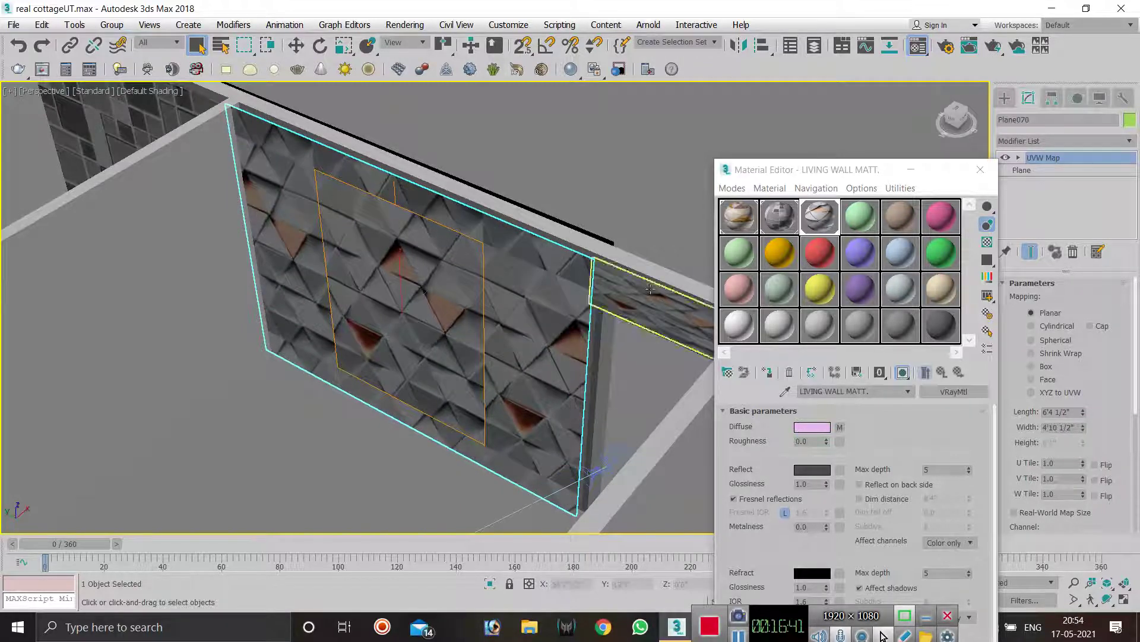
left_click(669, 183)
- Add a UVW Map modifier to the small plane above the doorway with length 4'2 1/2" and width 4'1", then deselect it
left_click(634, 297)
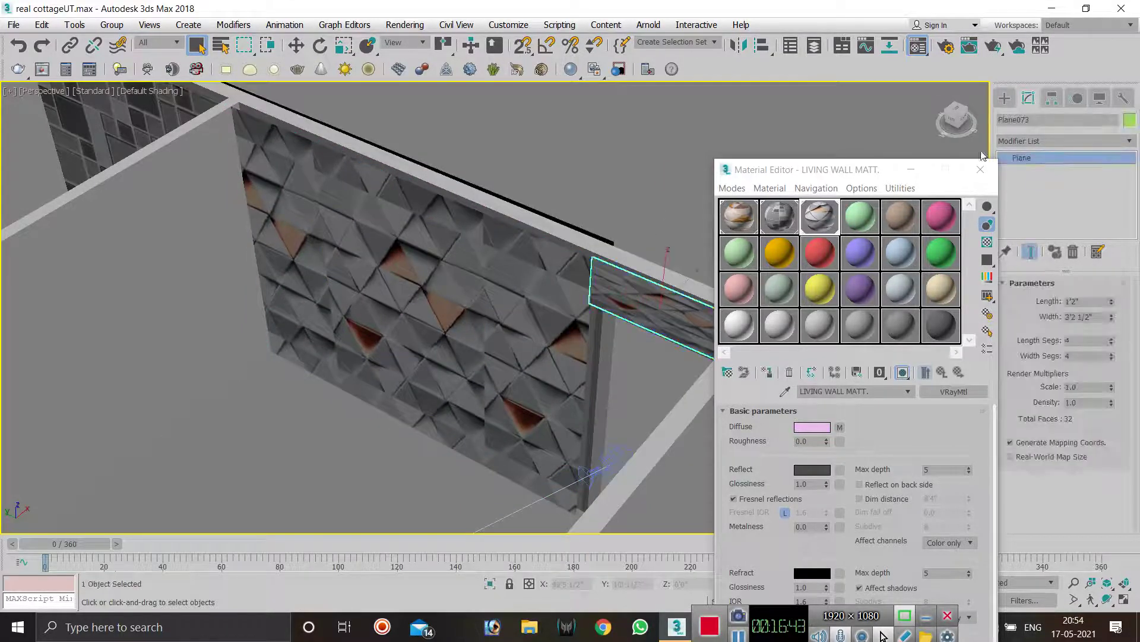
left_click(1066, 141)
type("uv")
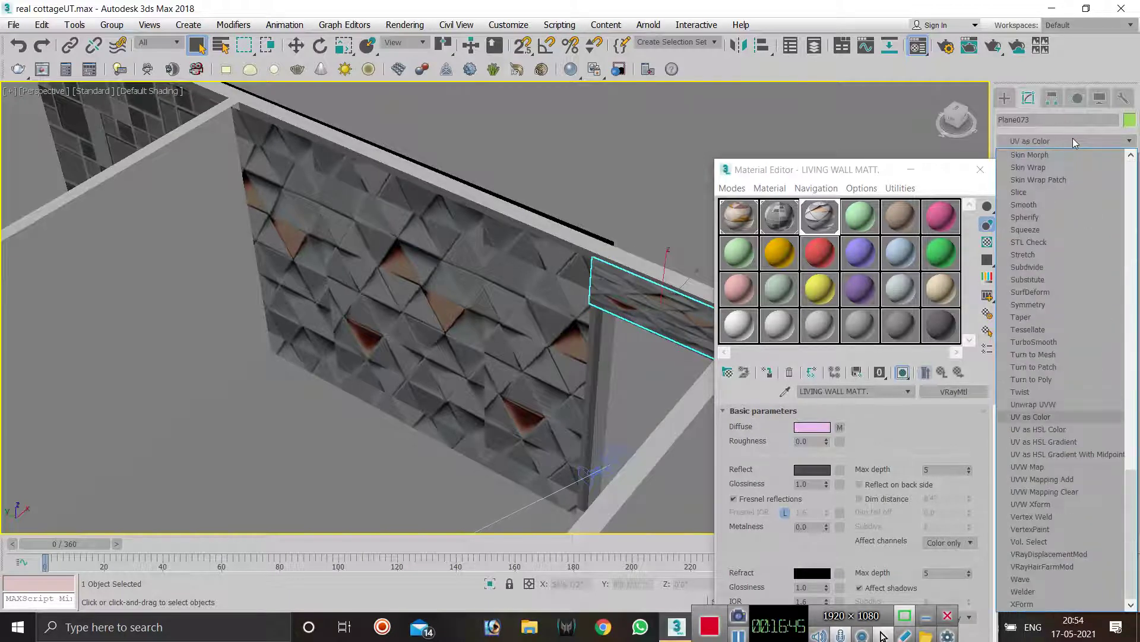
type("w")
key("Return")
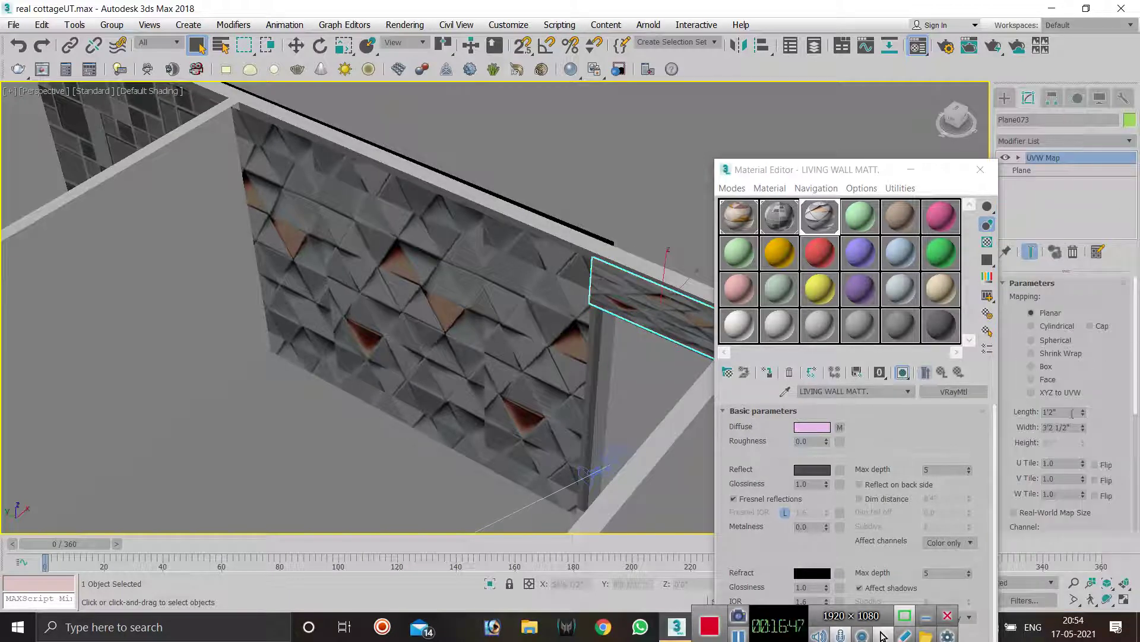
left_click_drag(1082, 410, 1081, 262)
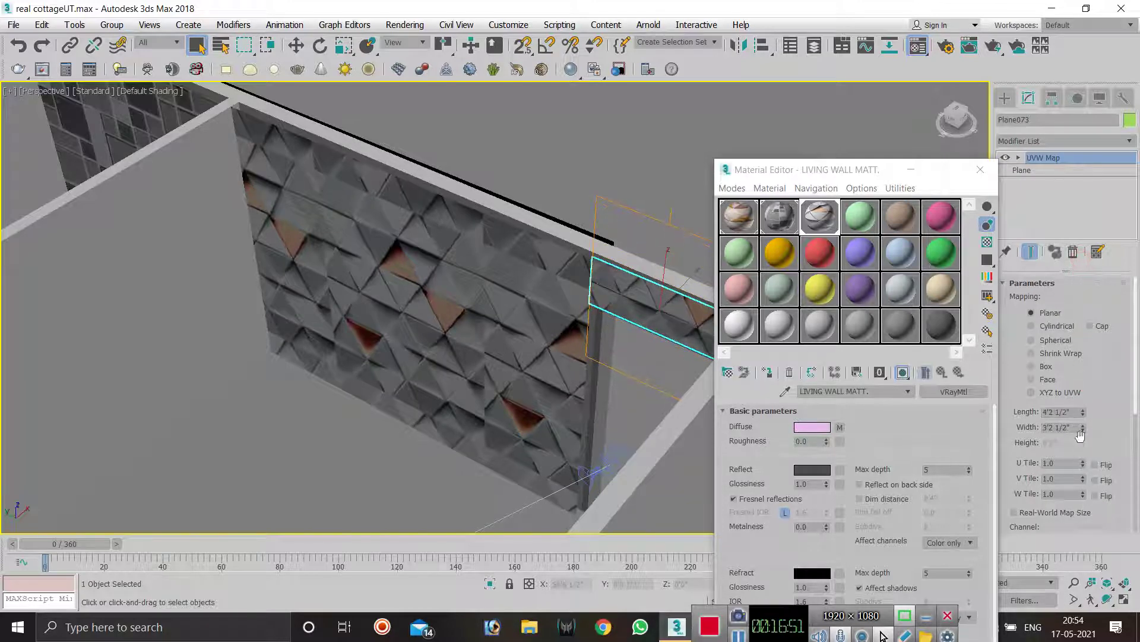
mouse_move(1082, 430)
left_mouse_down()
mouse_move(1079, 382)
mouse_move(1081, 409)
left_mouse_up()
left_click(1080, 409)
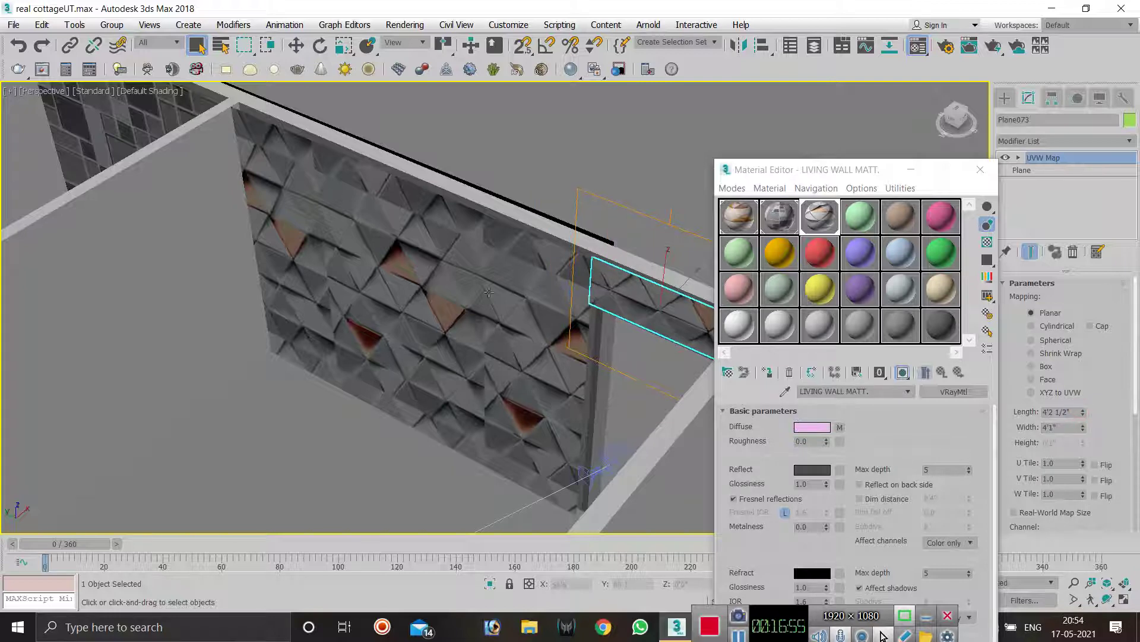
left_click(732, 136)
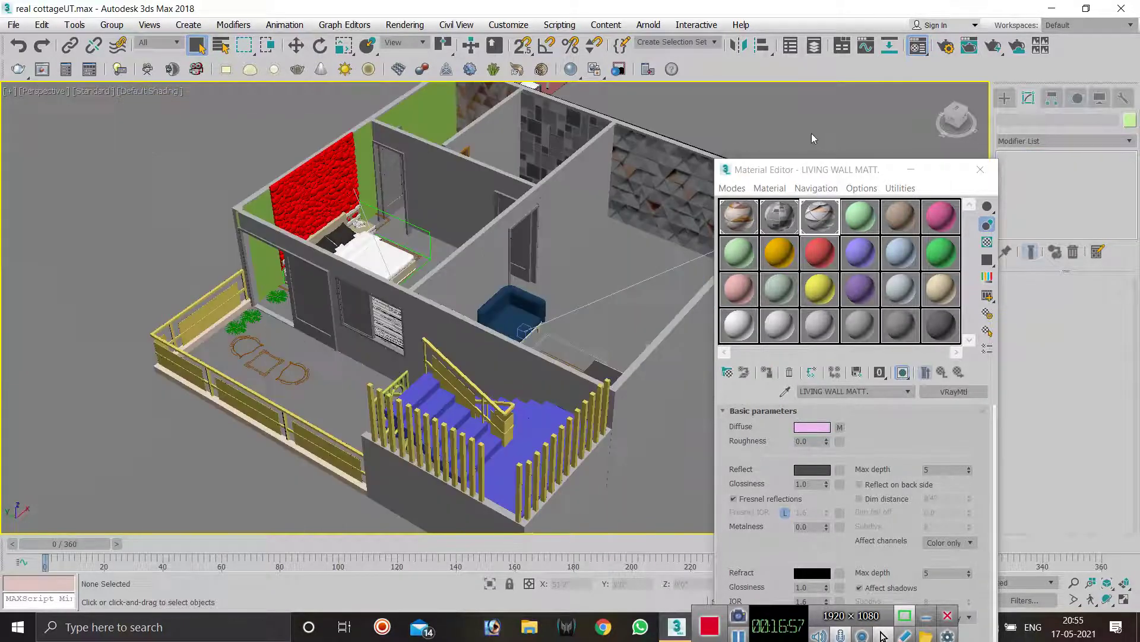
- Select the green plane behind the bedroom's red feature wall and load the wall-paneling-500x500 bitmap into Material #4's diffuse map
scroll(811, 133, "down", 5)
scroll(564, 265, "up", 4)
scroll(563, 265, "down", 4)
scroll(416, 238, "up", 3)
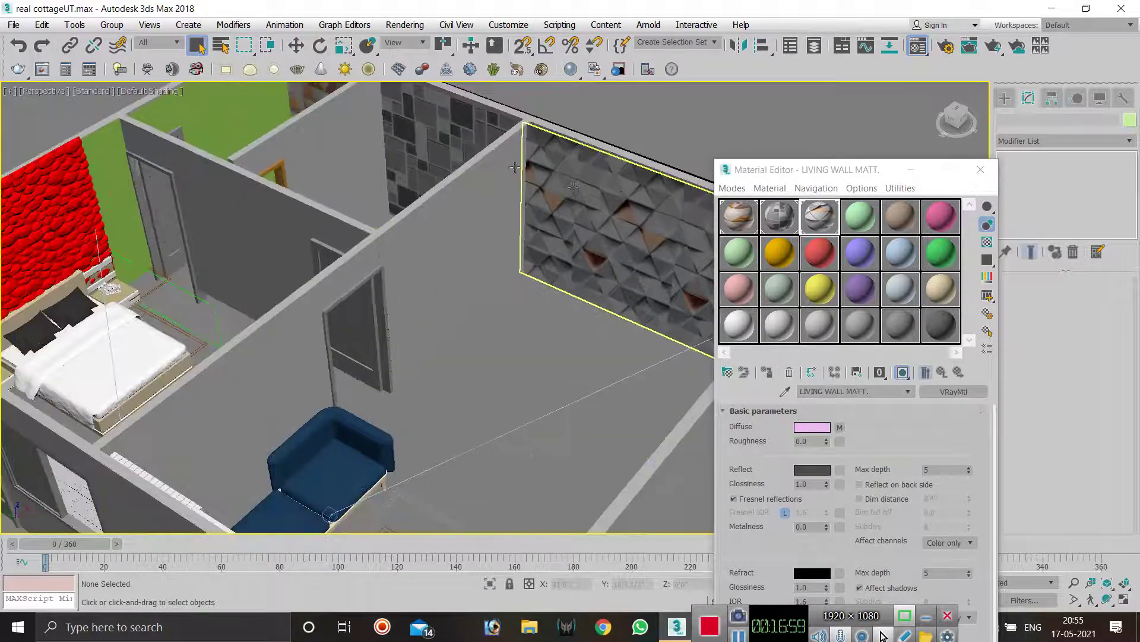
scroll(236, 180, "down", 3)
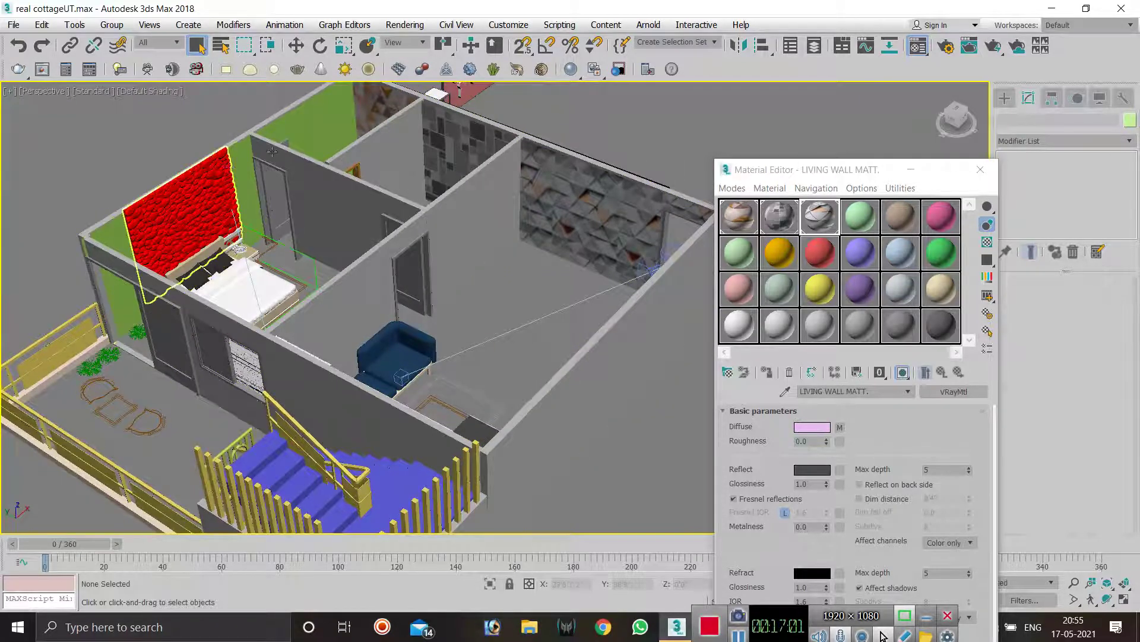
scroll(404, 172, "down", 3)
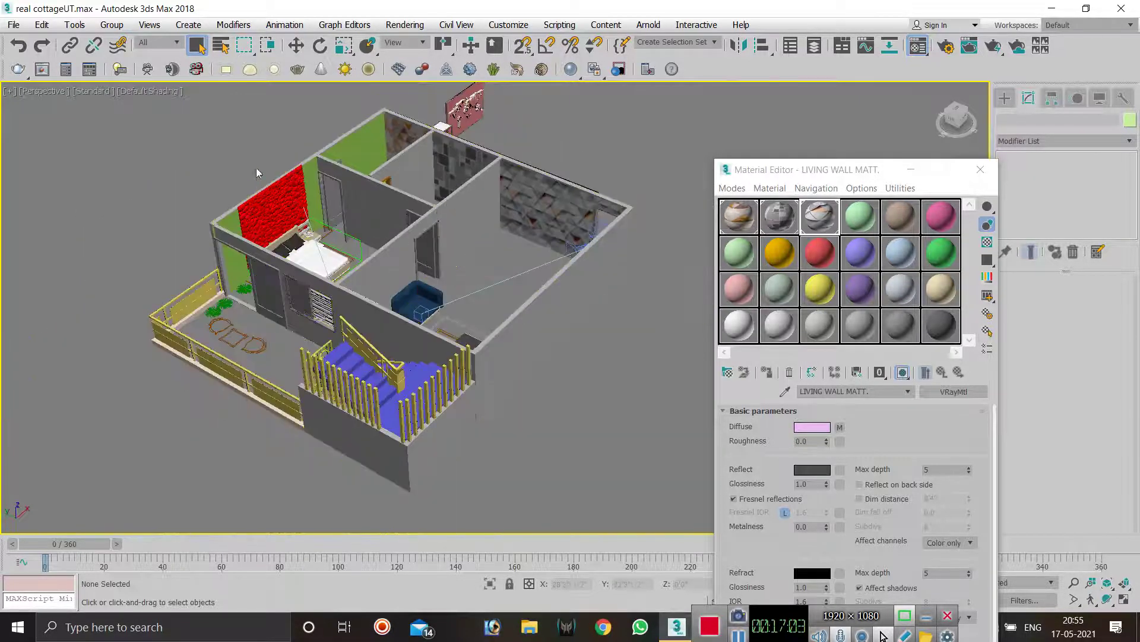
scroll(257, 186, "up", 6)
scroll(255, 136, "down", 3)
scroll(358, 208, "up", 4)
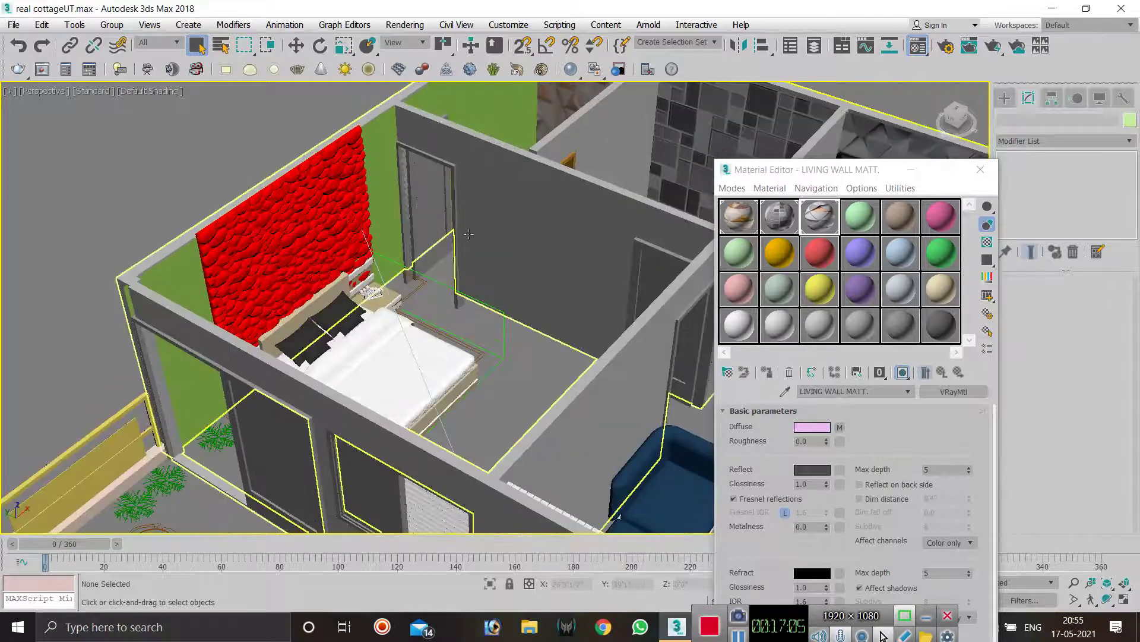
left_click(374, 138)
left_click(865, 231)
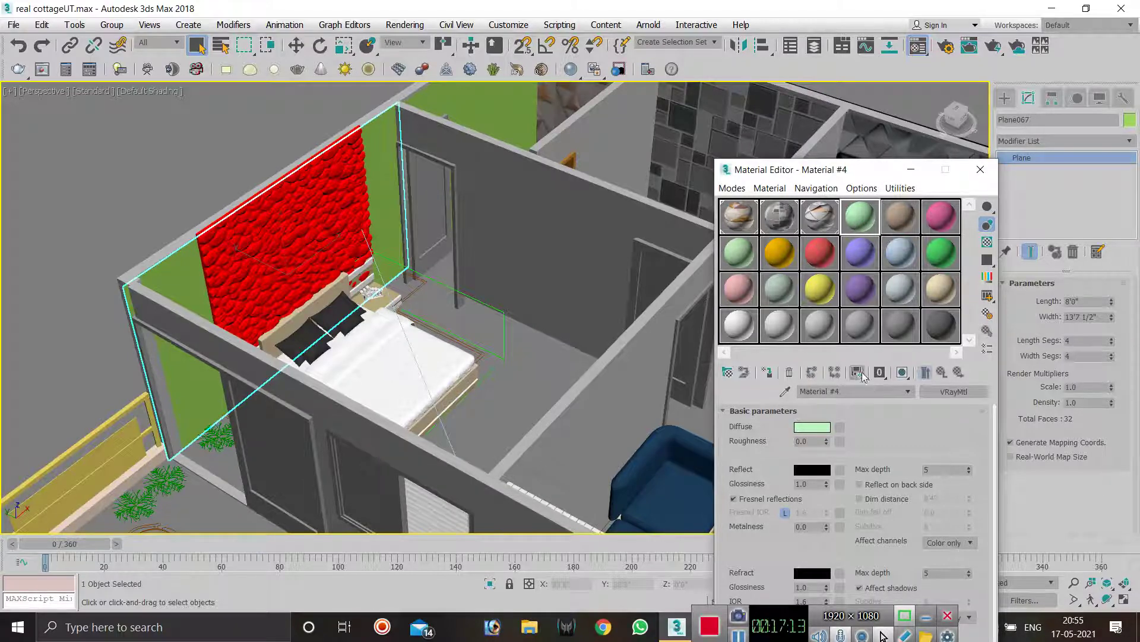
left_click(841, 428)
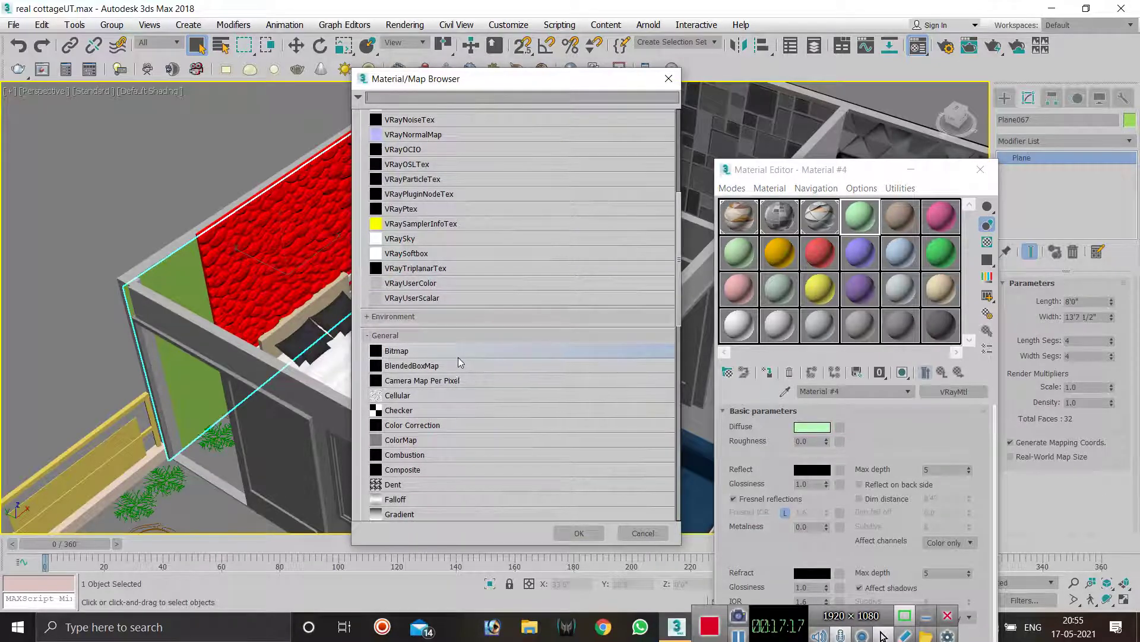
left_click(458, 352)
left_click(579, 532)
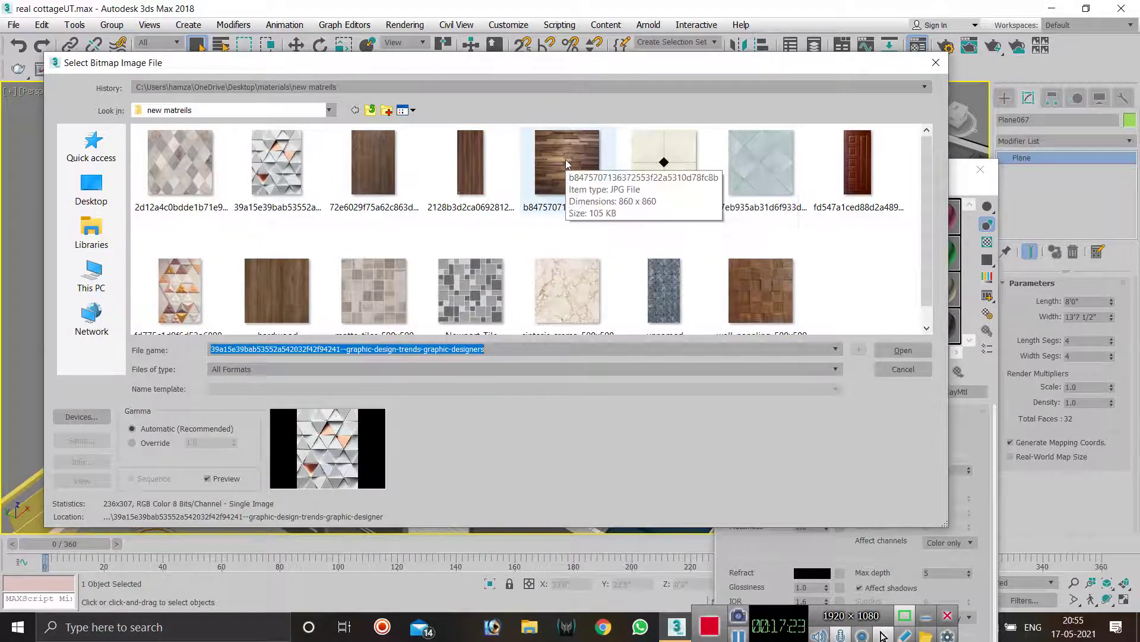
left_click(761, 290)
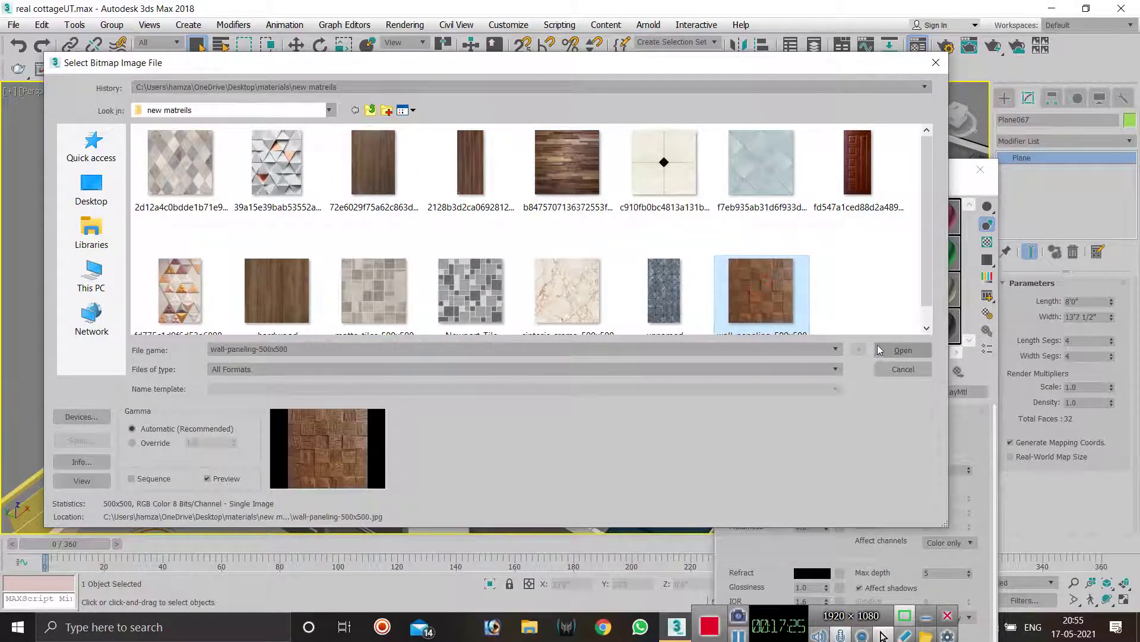
left_click(903, 350)
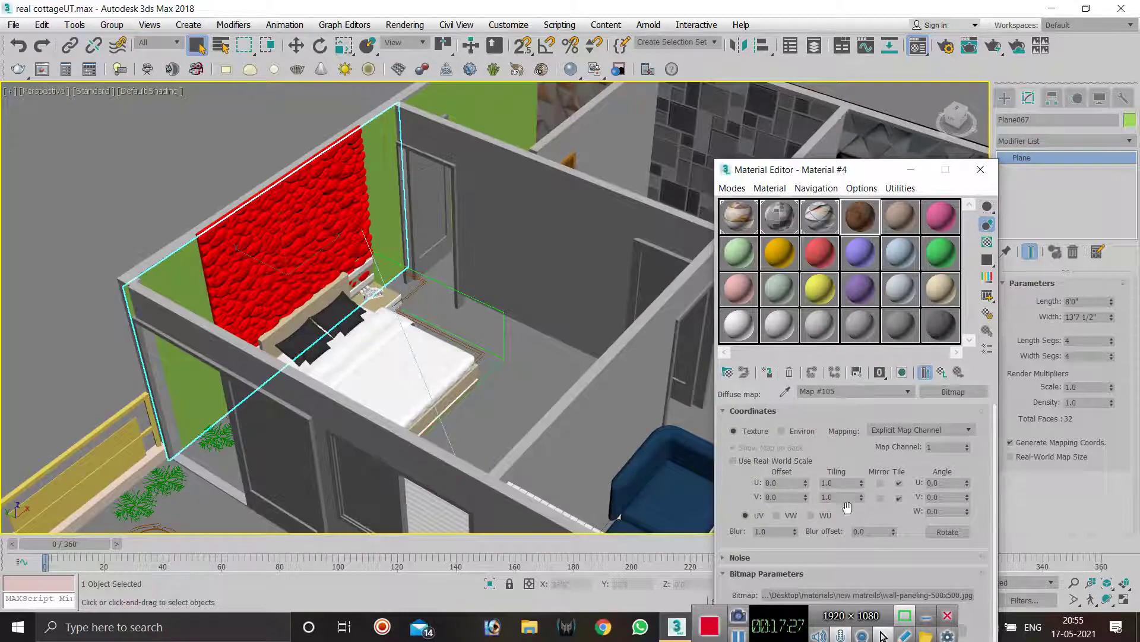
- Return to Material #4's basic parameters and set its reflection colour to a dark grey with value 30
left_click(941, 372)
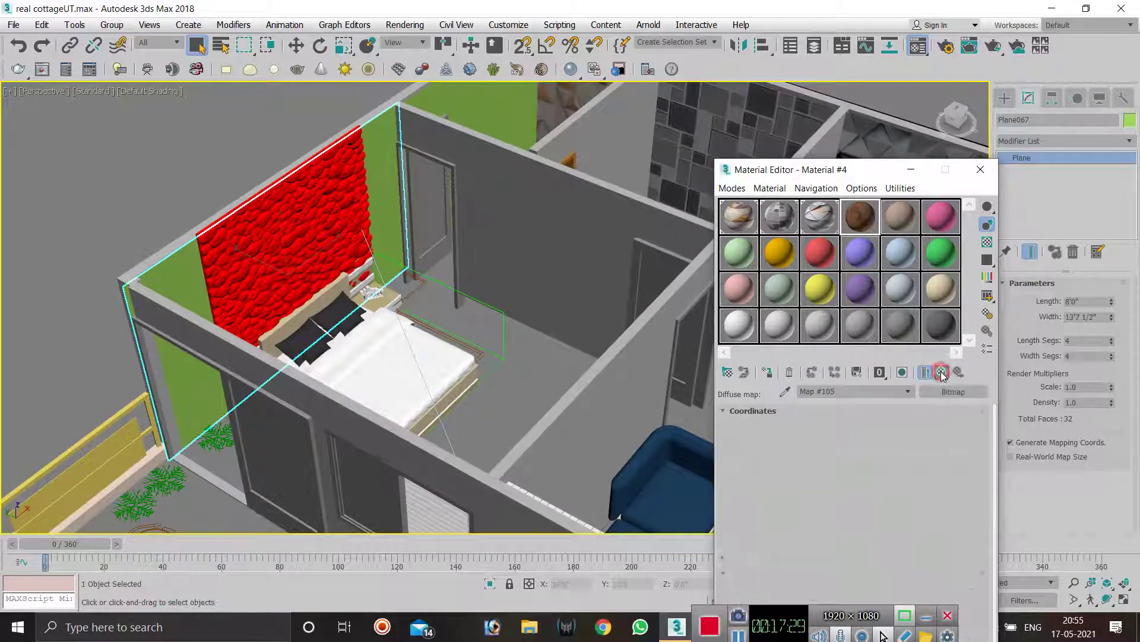
left_click(816, 470)
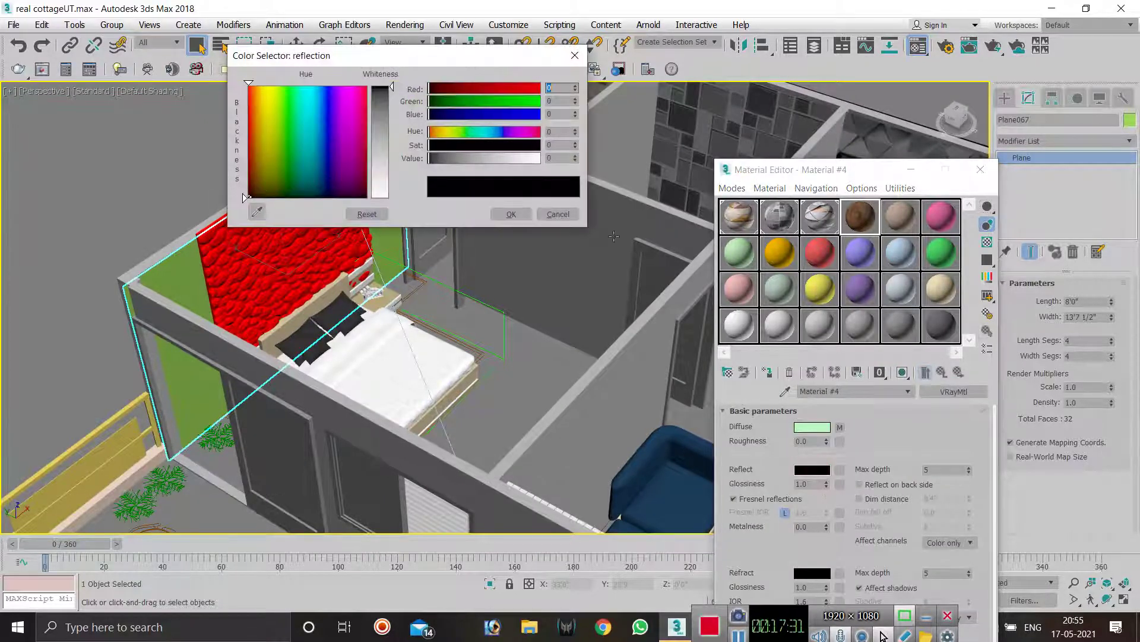
left_click(375, 105)
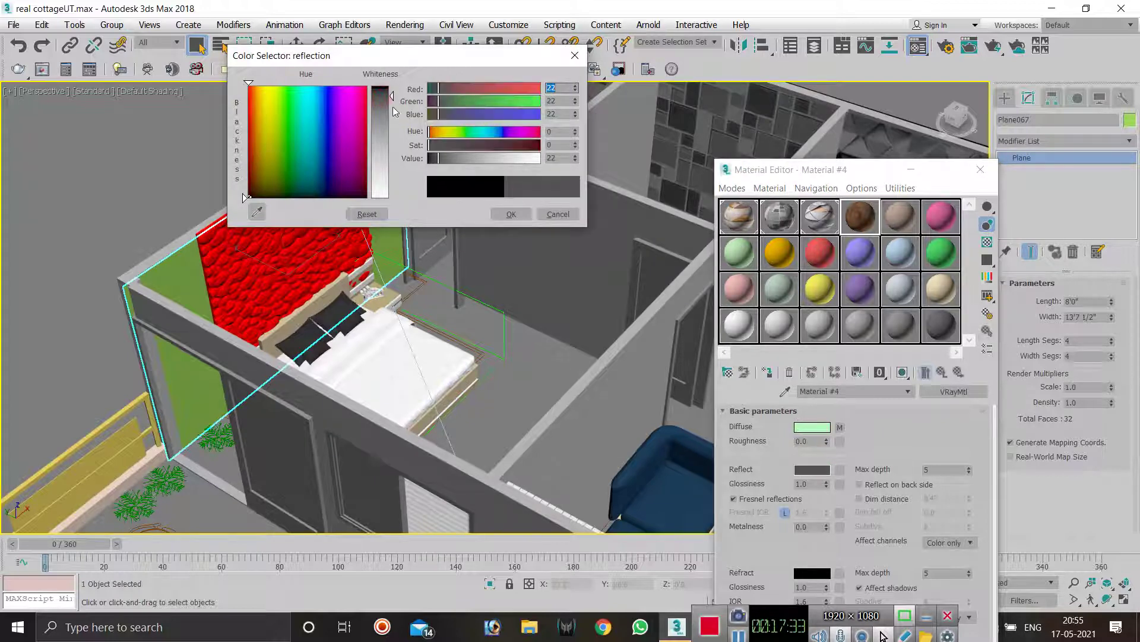
left_click(386, 104)
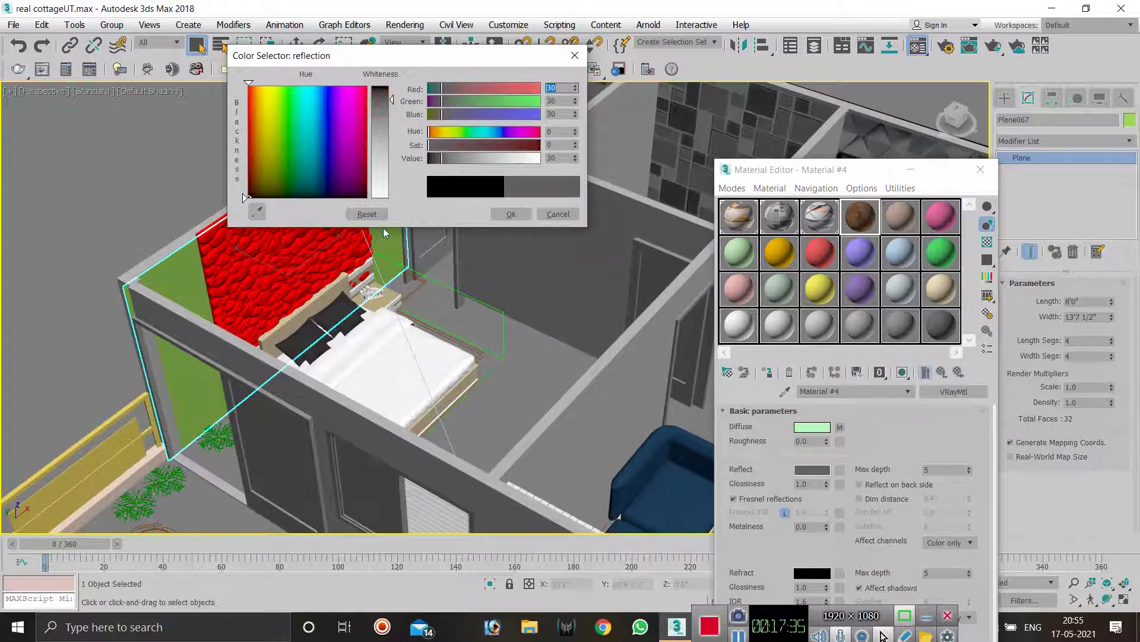
left_click(499, 214)
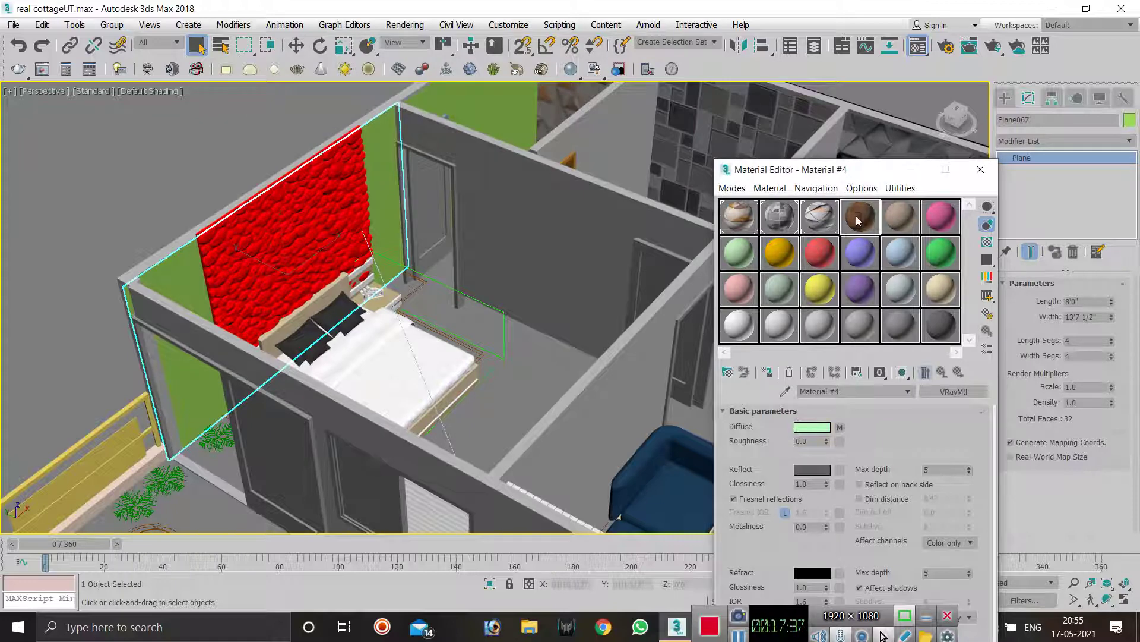
- Assign Material #4 to the plane behind the bedroom's red feature wall and show its wood paneling texture in the viewport
left_click(376, 147)
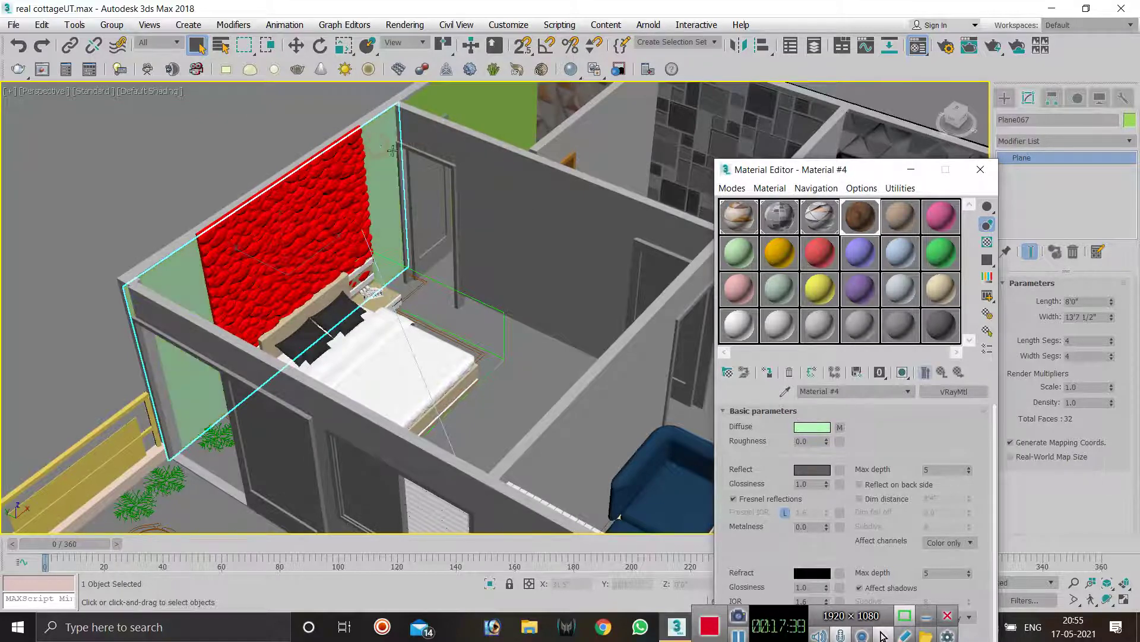
left_click(902, 372)
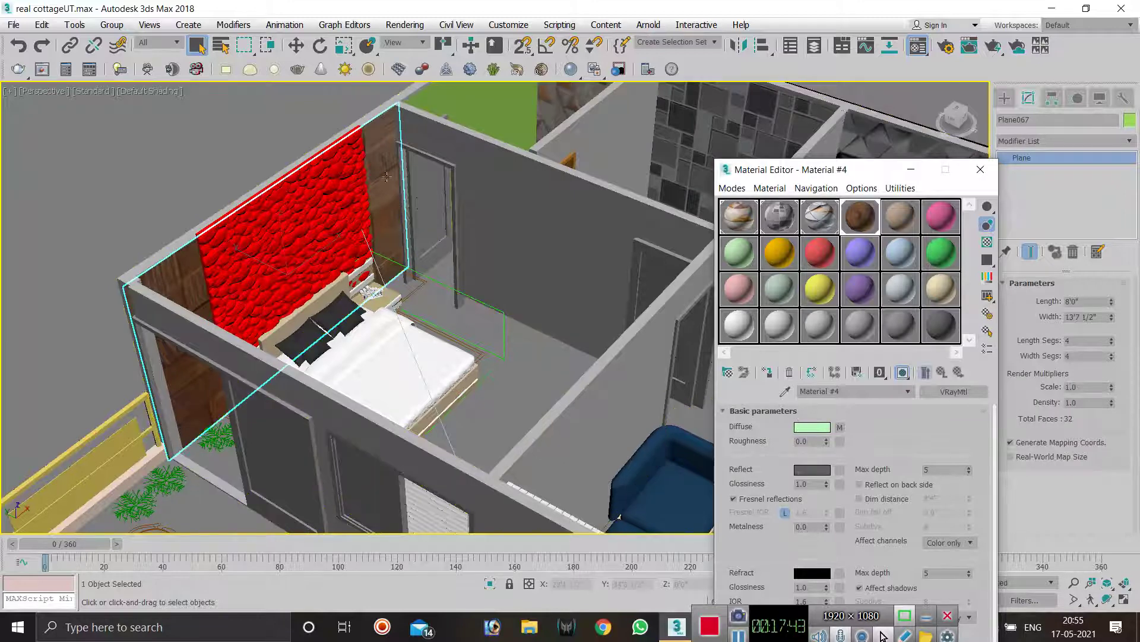
scroll(331, 267, "down", 3)
scroll(340, 244, "up", 4)
scroll(373, 198, "down", 2)
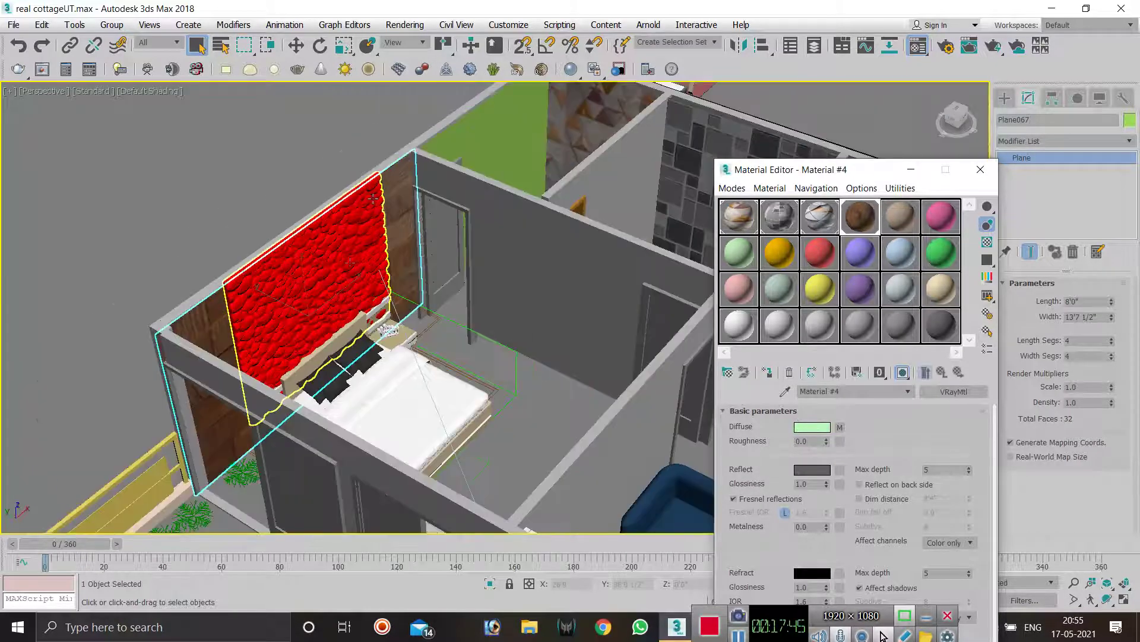
scroll(437, 221, "down", 2)
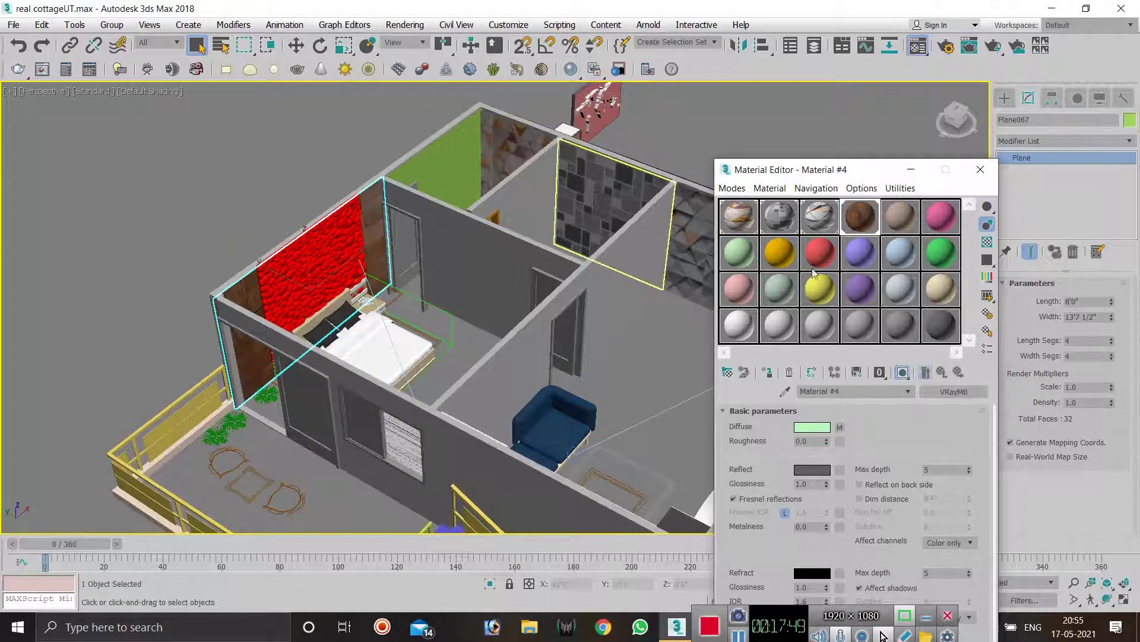
- Assign the pink Material #6 to the remaining green wall plane in the wardrobe room, then clear the selection
left_click(893, 217)
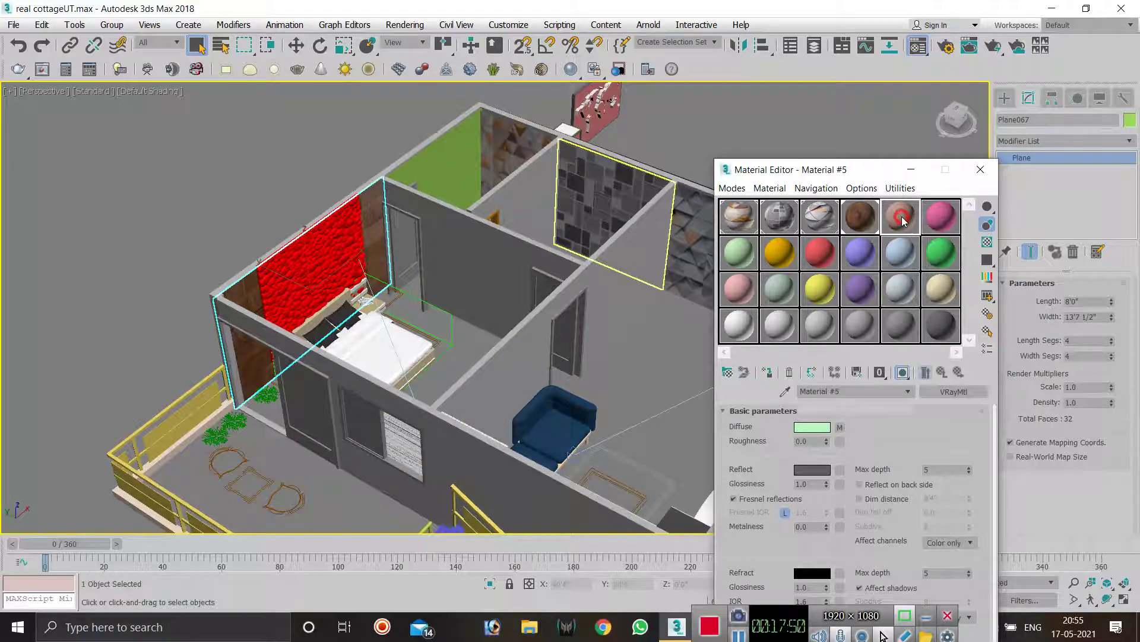
left_click(932, 220)
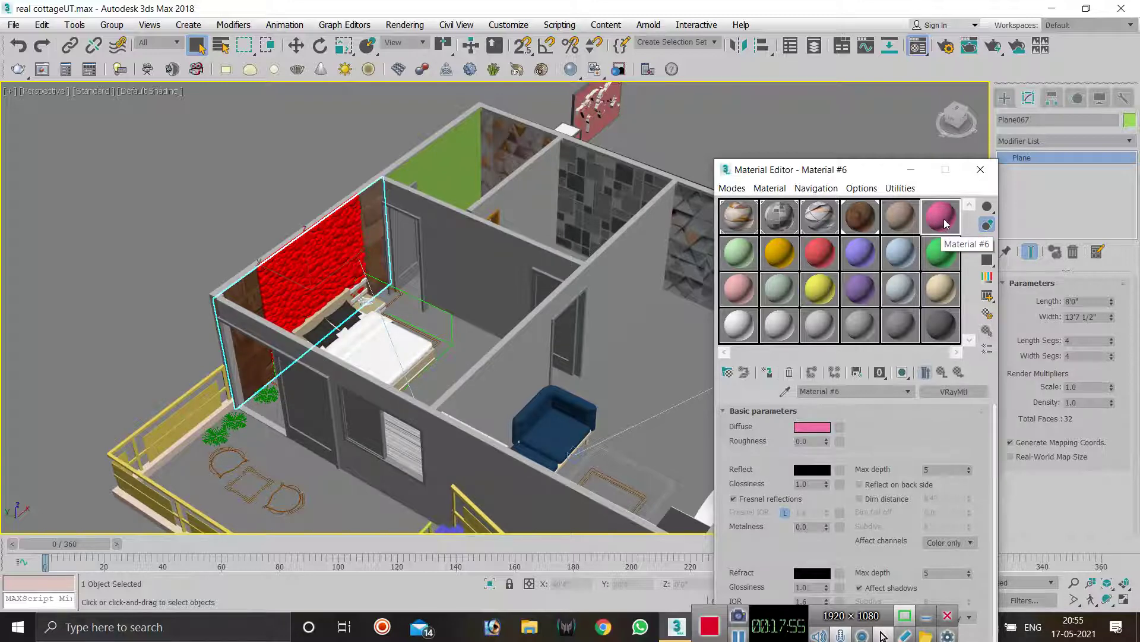
left_click_drag(944, 219, 442, 162)
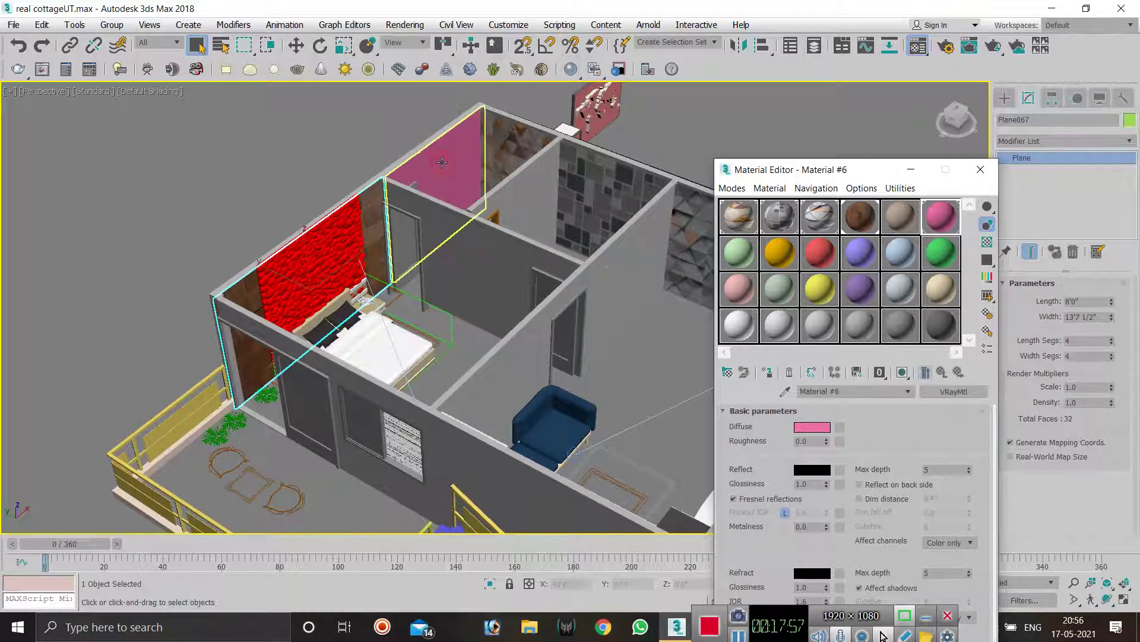
left_click(539, 95)
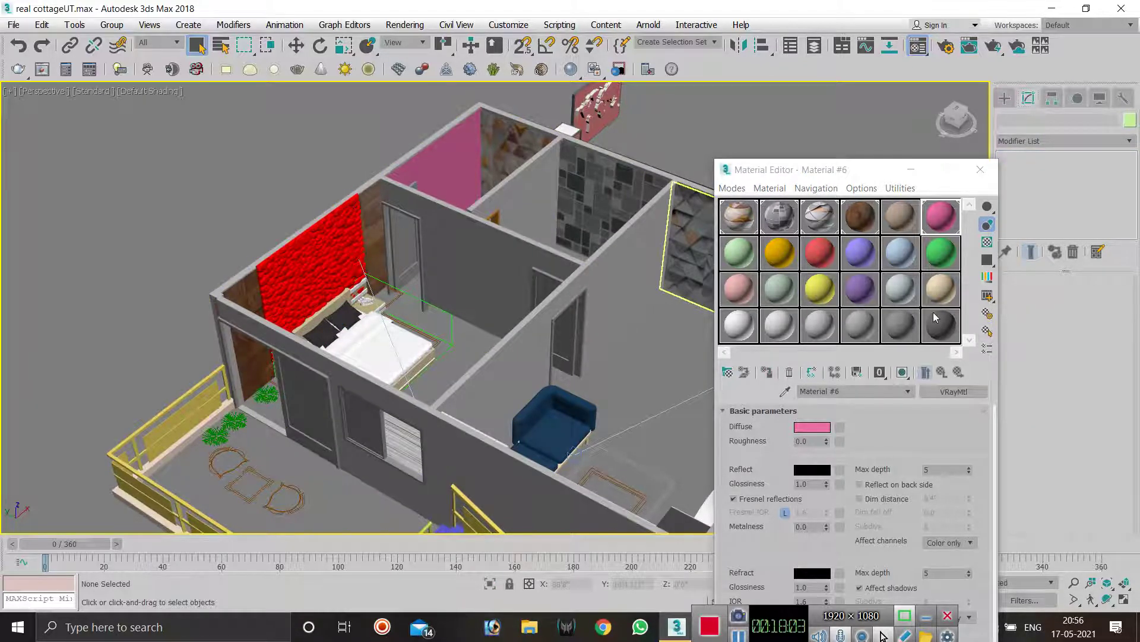
- Apply the beige material to the interior partition walls around the bedroom, washroom and living room
left_click_drag(945, 289, 487, 250)
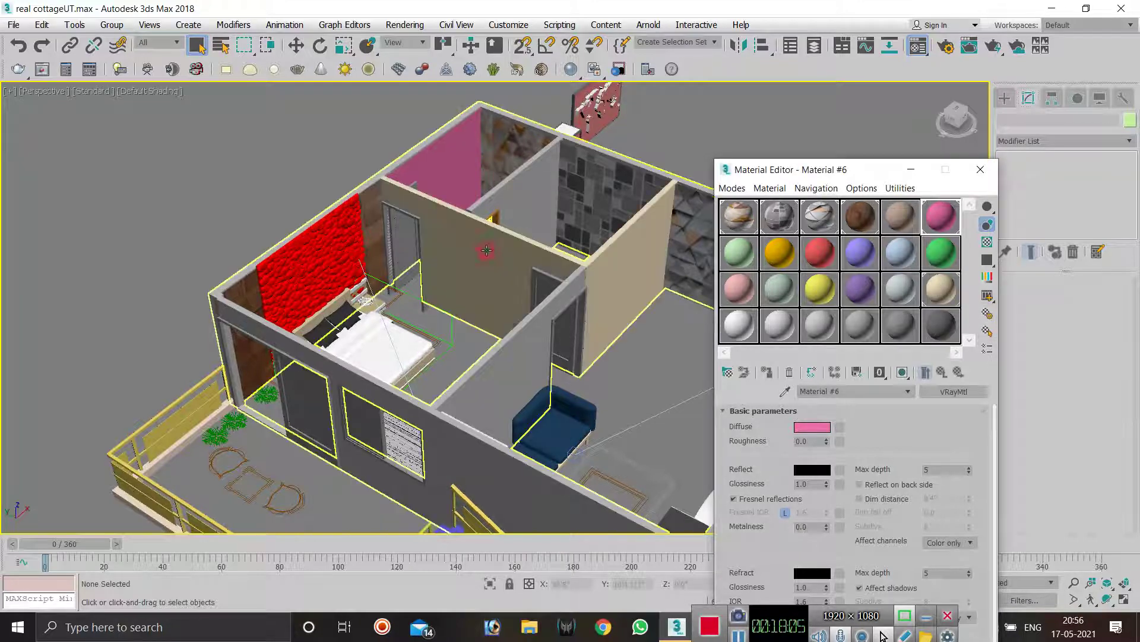
left_click_drag(945, 289, 529, 190)
left_click_drag(946, 292, 518, 361)
- Apply the same beige material to the cottage's front wall and remaining outer walls
scroll(637, 185, "down", 5)
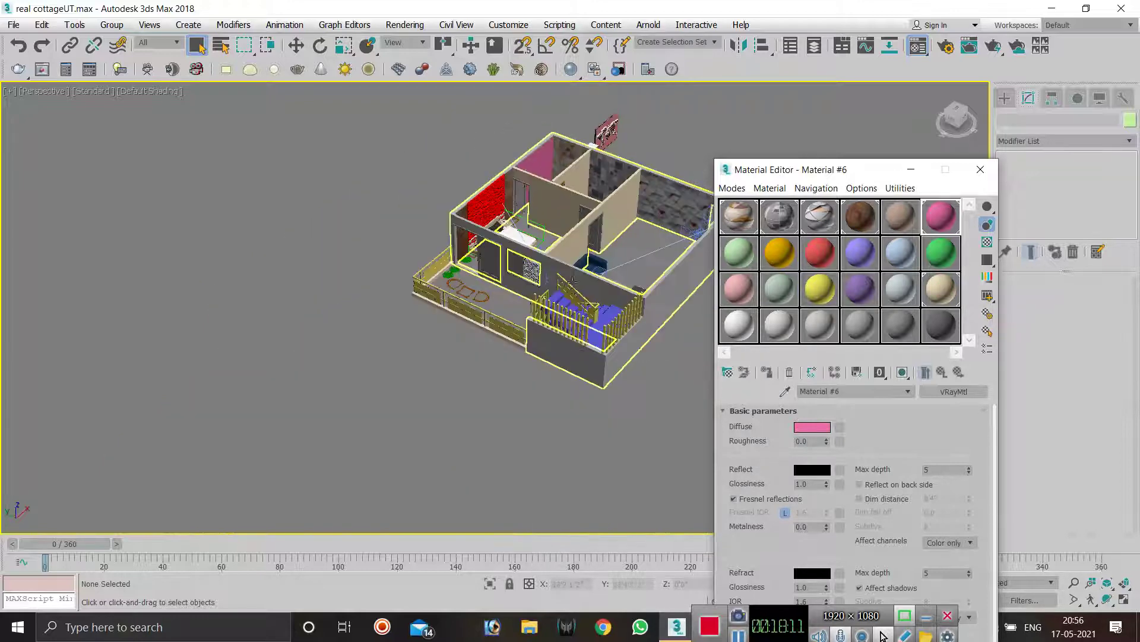
scroll(537, 234, "up", 7)
scroll(537, 234, "down", 5)
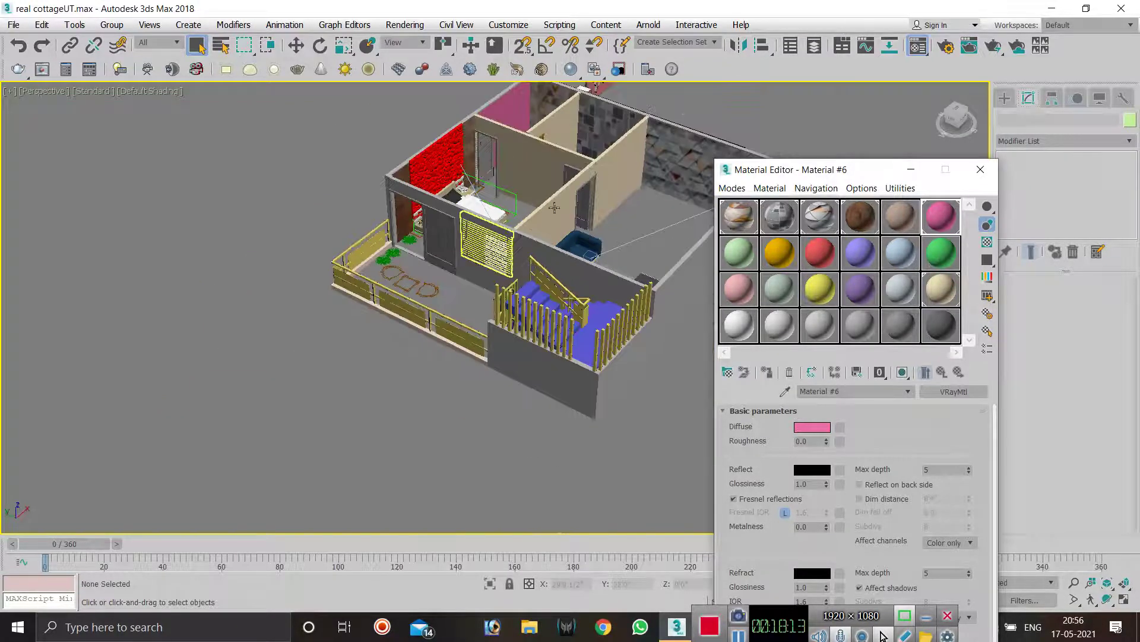
scroll(537, 234, "up", 4)
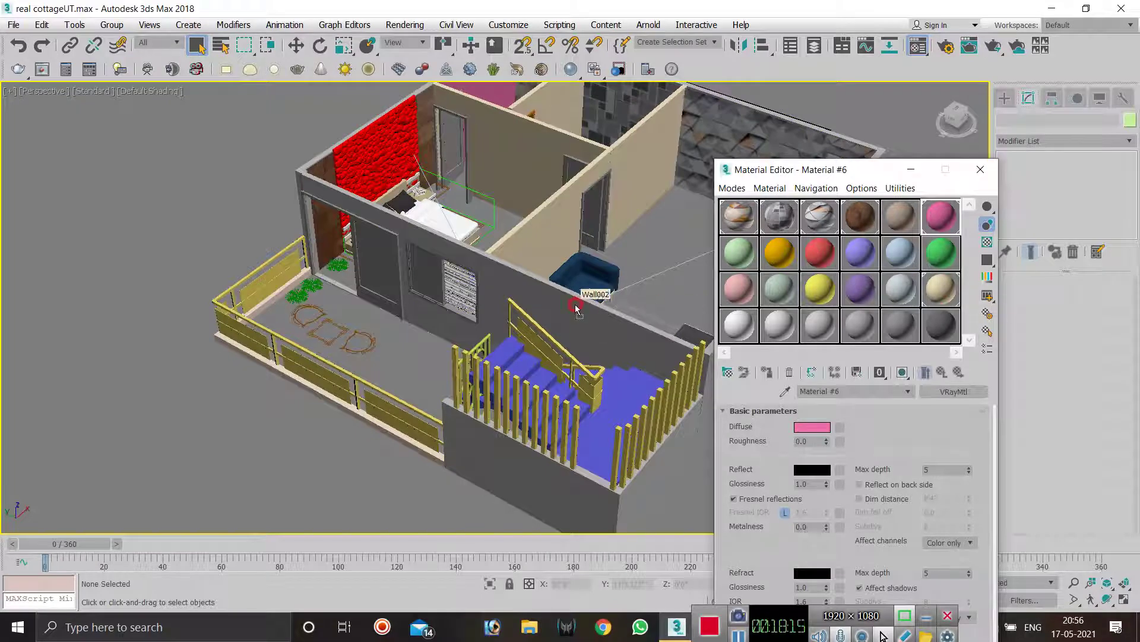
scroll(541, 306, "down", 5)
middle_click_drag(491, 241, 525, 338, "alt")
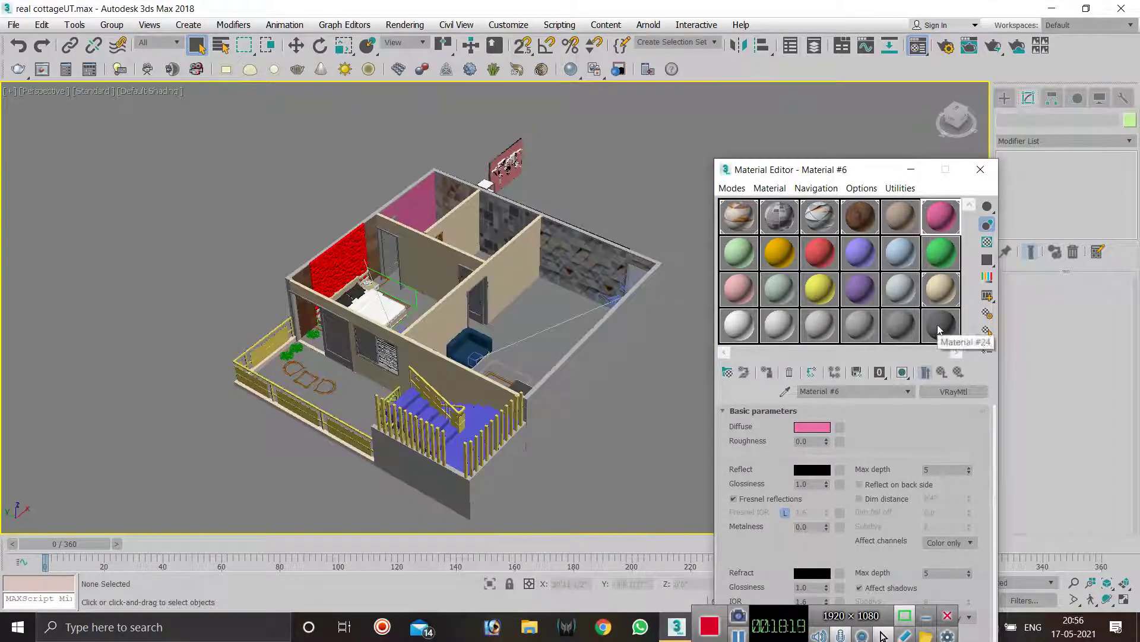
left_click_drag(939, 330, 613, 323)
scroll(328, 350, "up", 3)
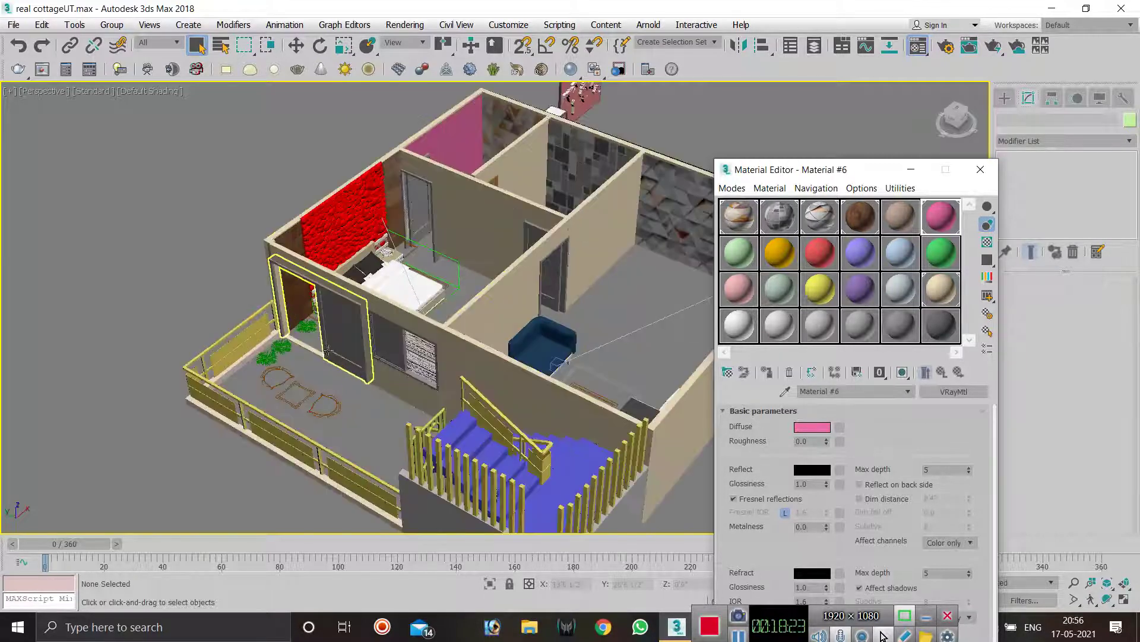
- Minimise the Material Editor and examine the balcony side with its sliding door and window from the front
scroll(343, 356, "up", 2)
scroll(332, 416, "down", 2)
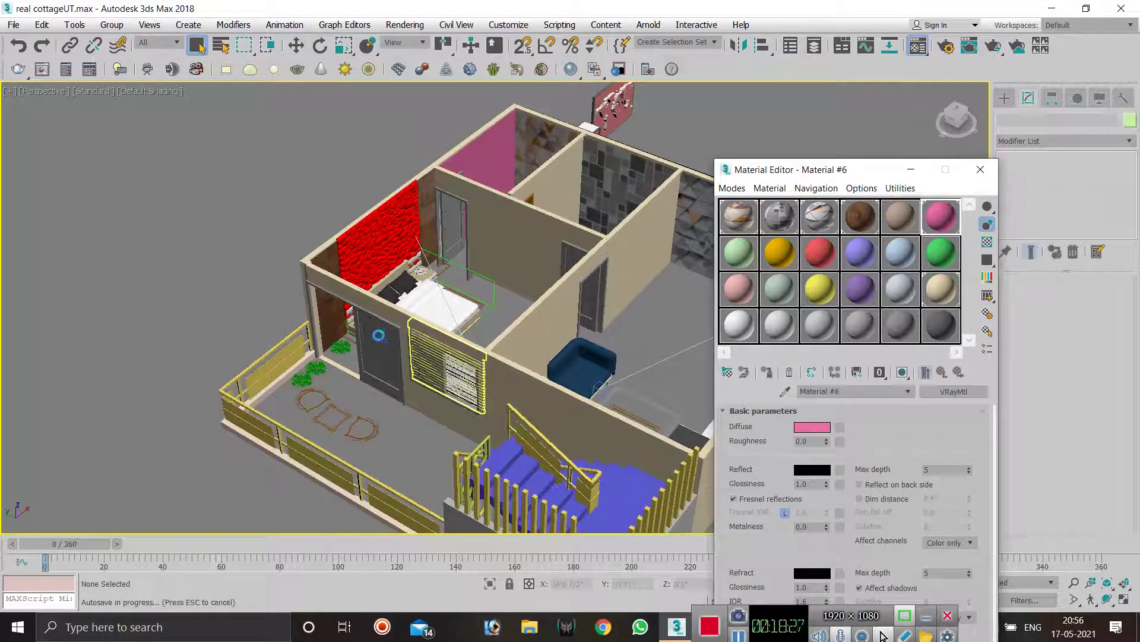
scroll(376, 370, "up", 2)
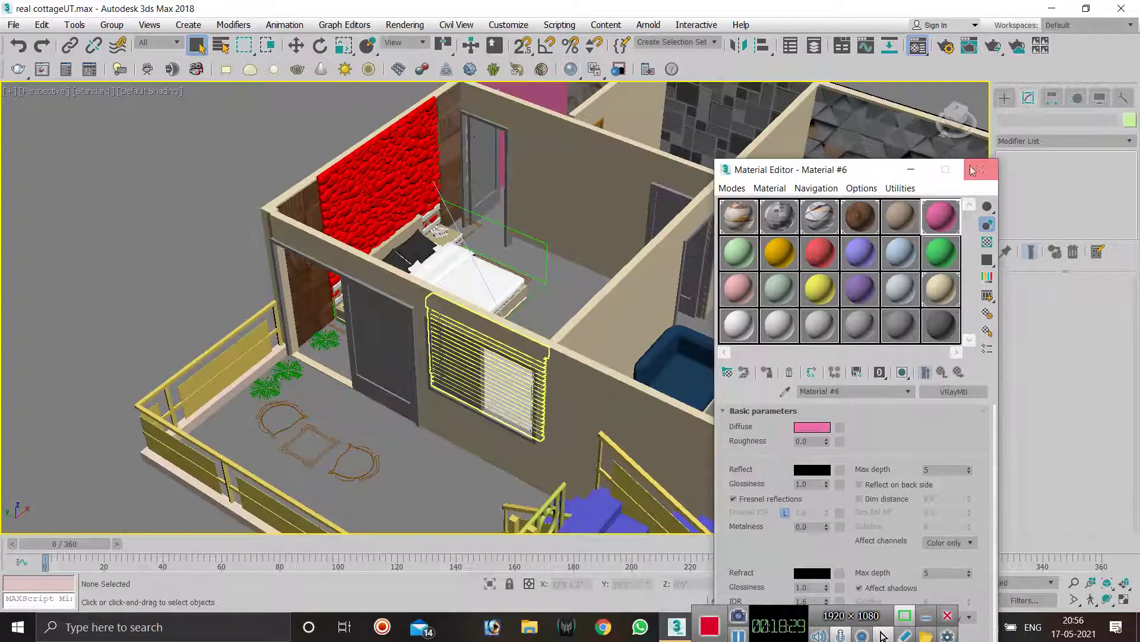
left_click(920, 172)
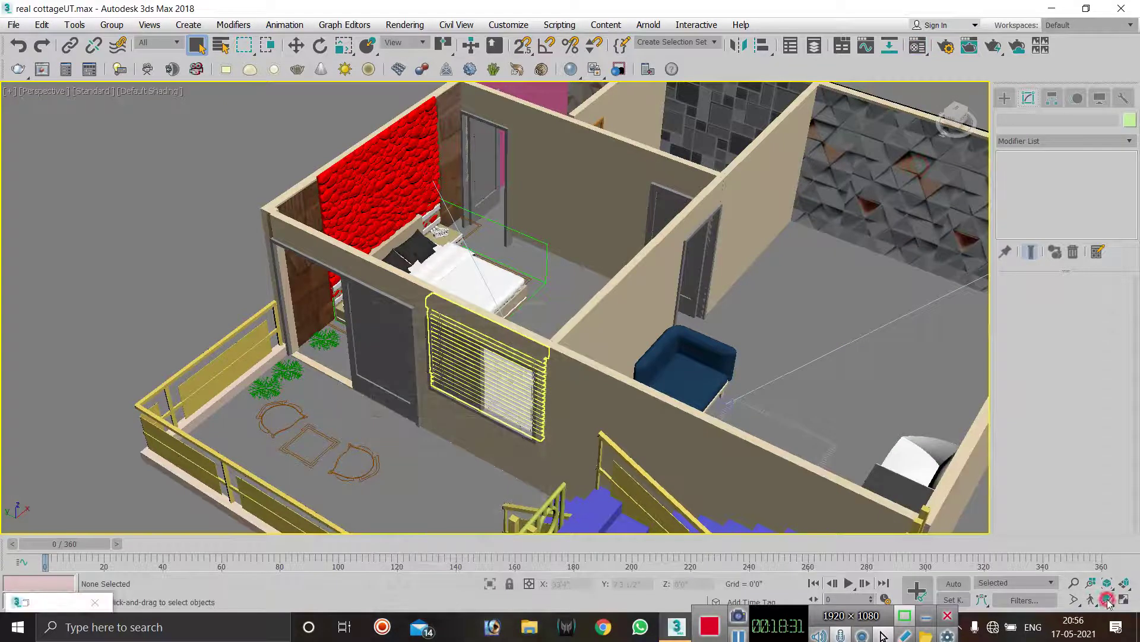
left_click(419, 375)
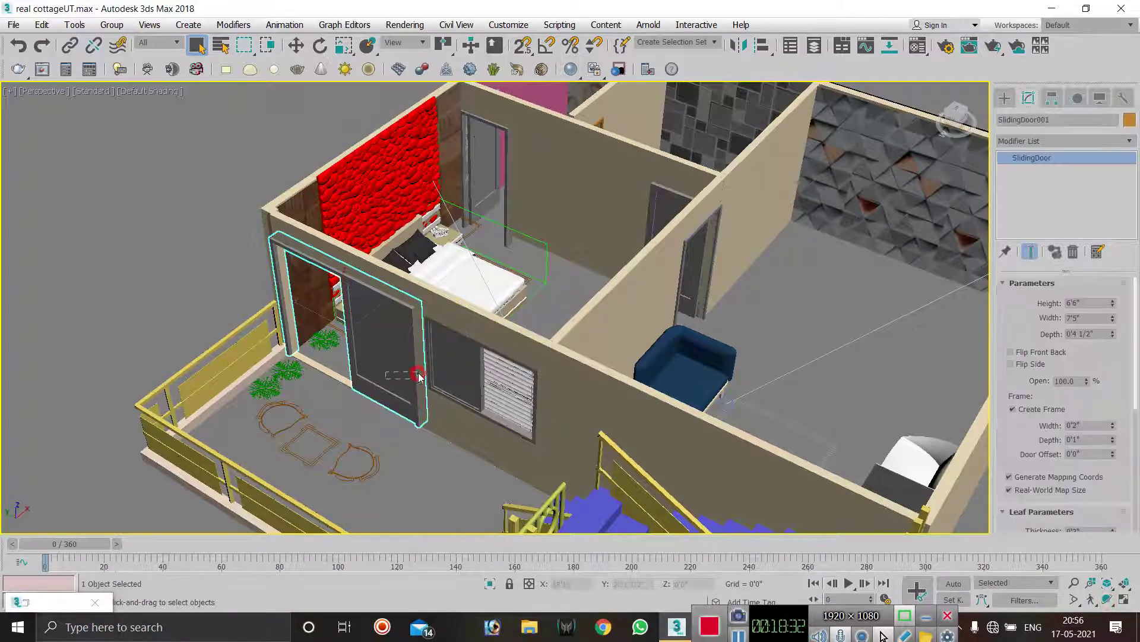
left_click(224, 204)
left_click(1107, 598)
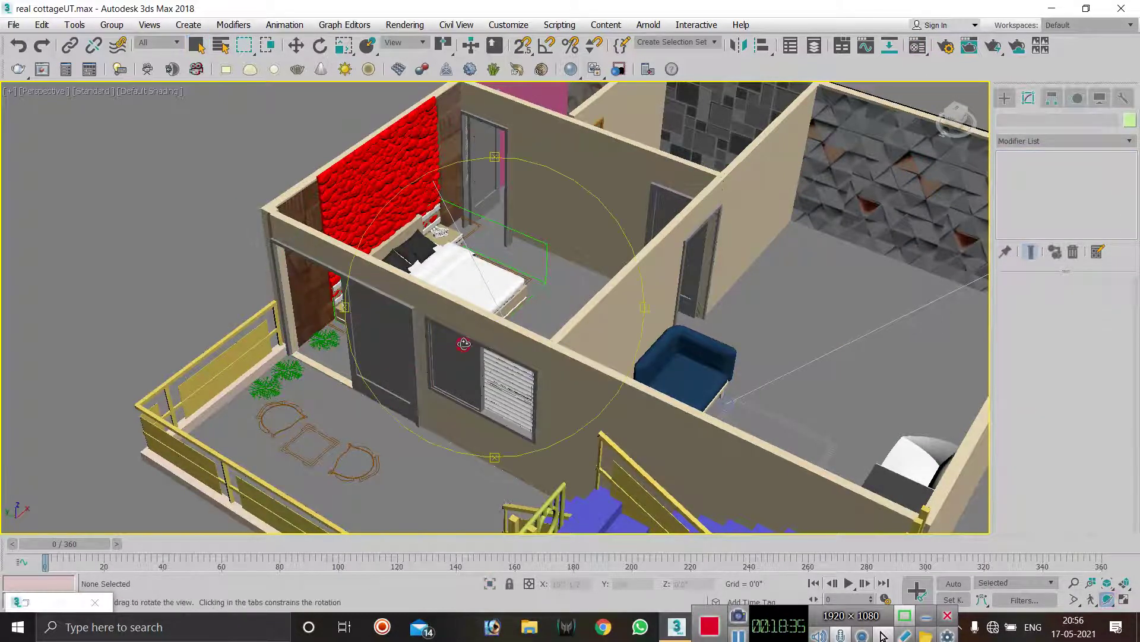
left_click_drag(464, 343, 519, 339)
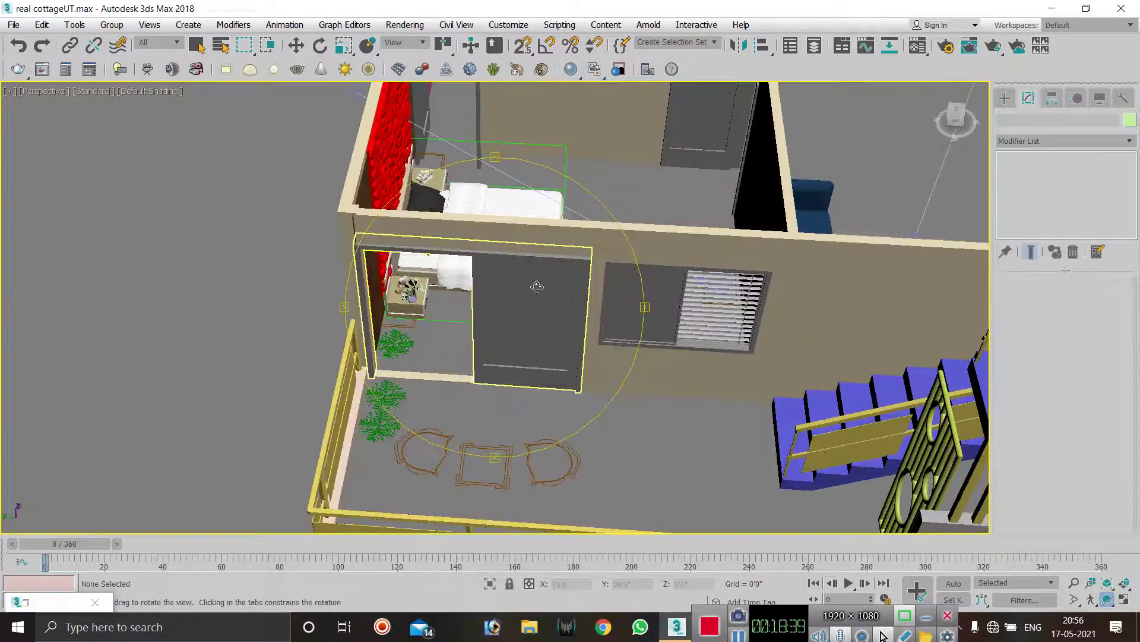
right_click(251, 234)
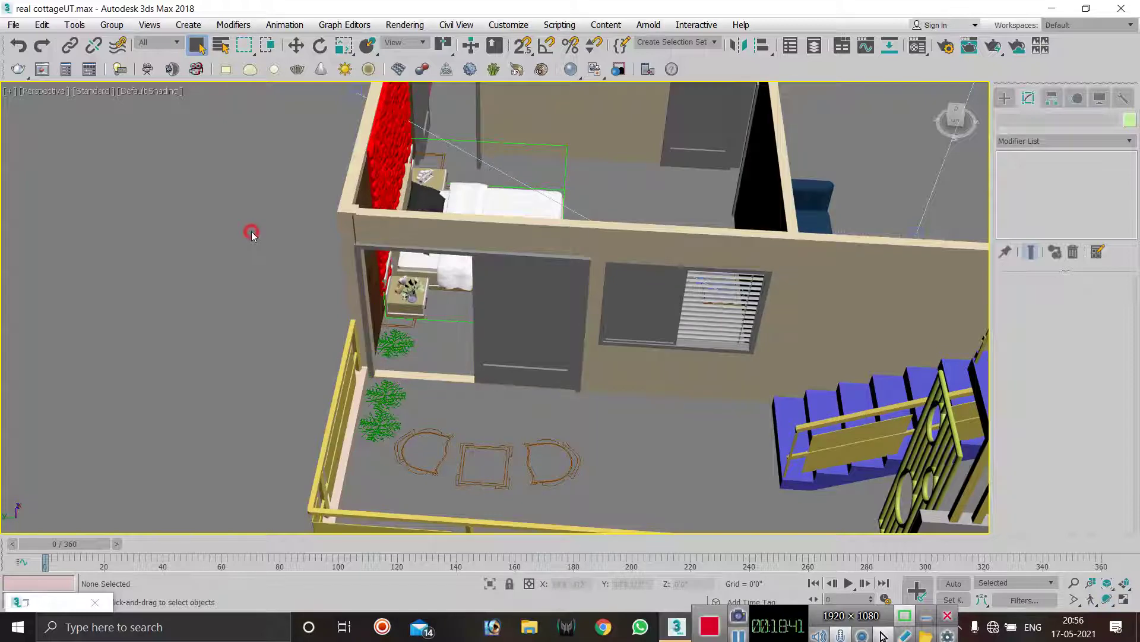
- Convert the pink Material #6 to a Physical Material using the Frosted Glass (Physical) preset
key("m")
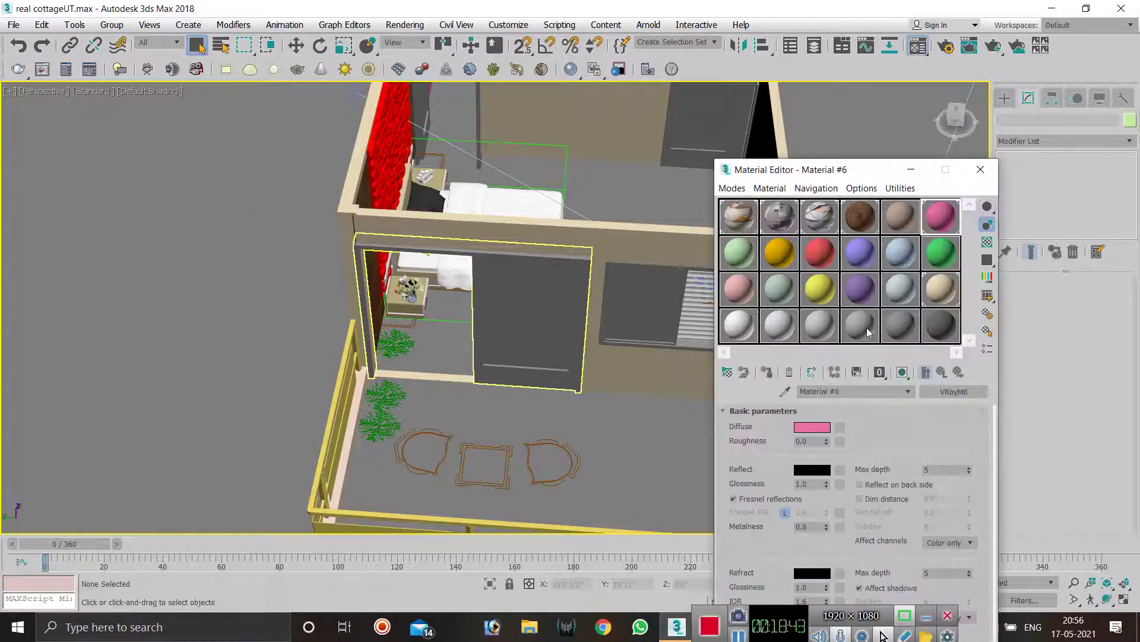
left_click(935, 393)
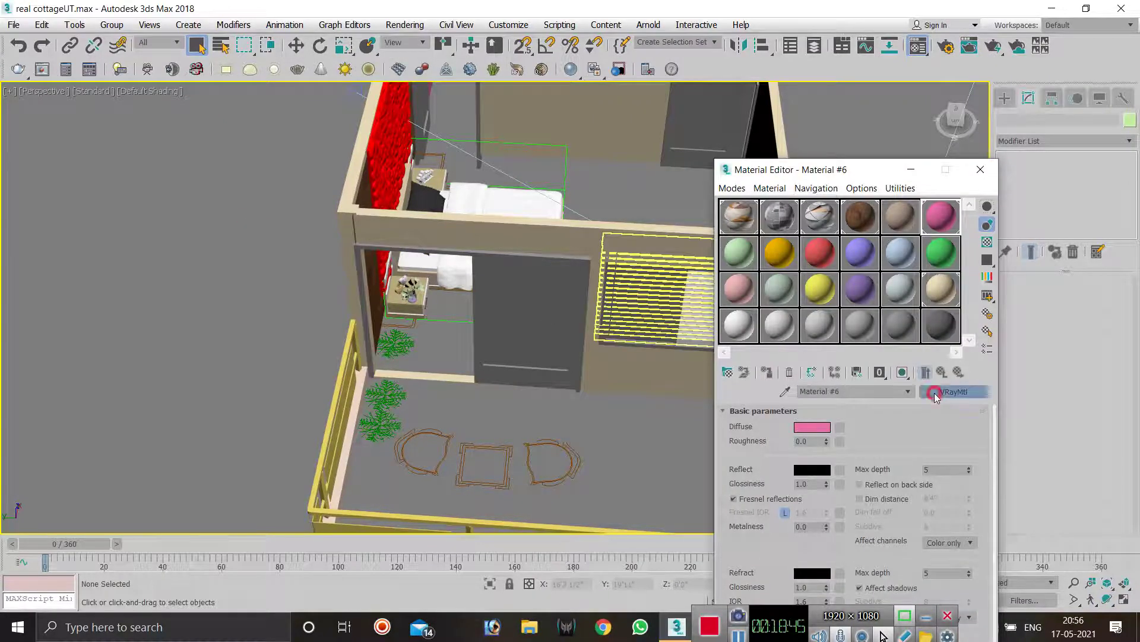
left_click(455, 274)
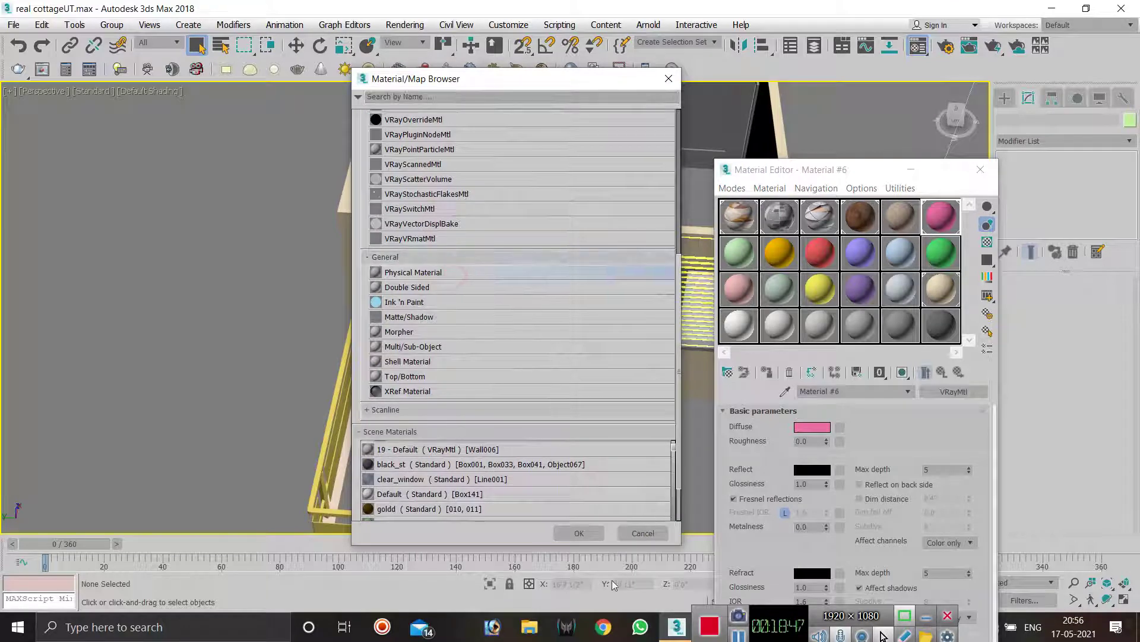
left_click(580, 533)
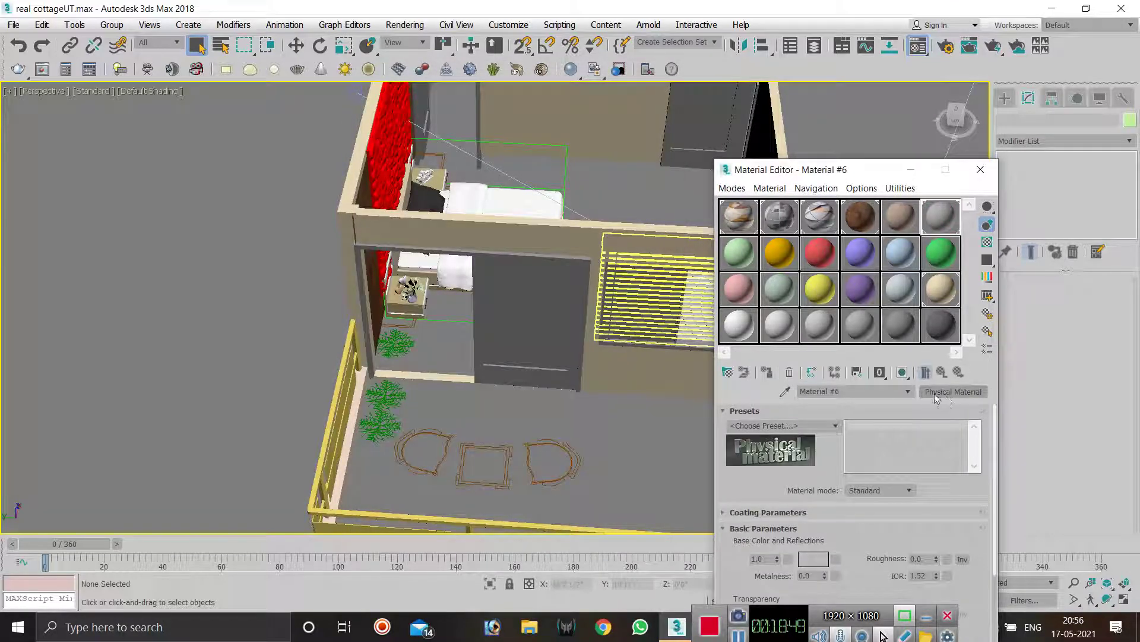
left_click(836, 427)
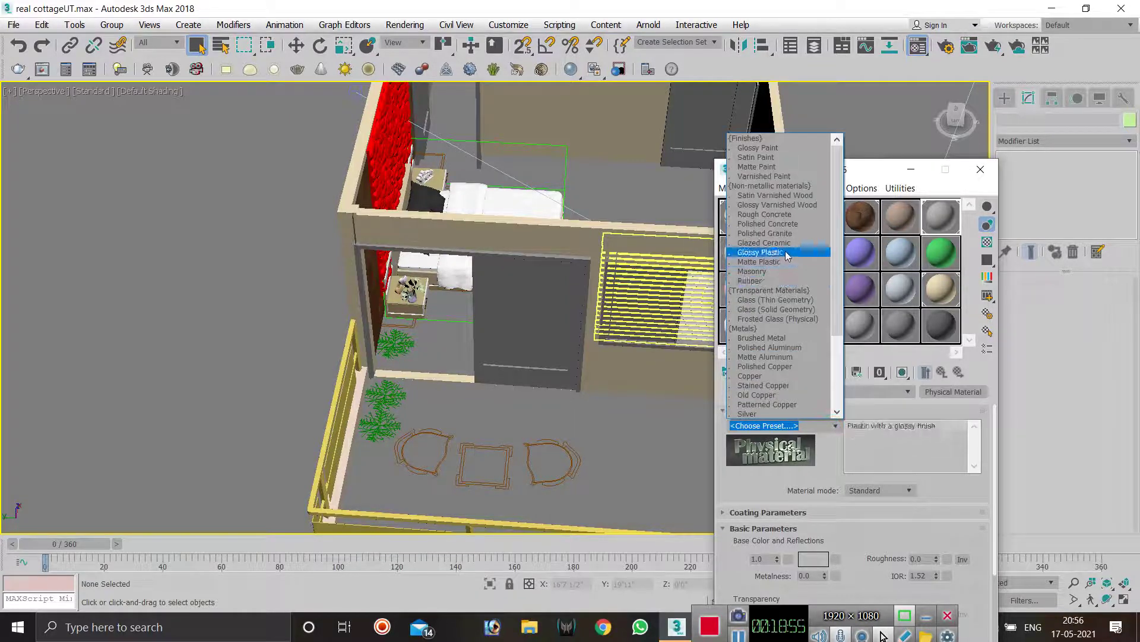
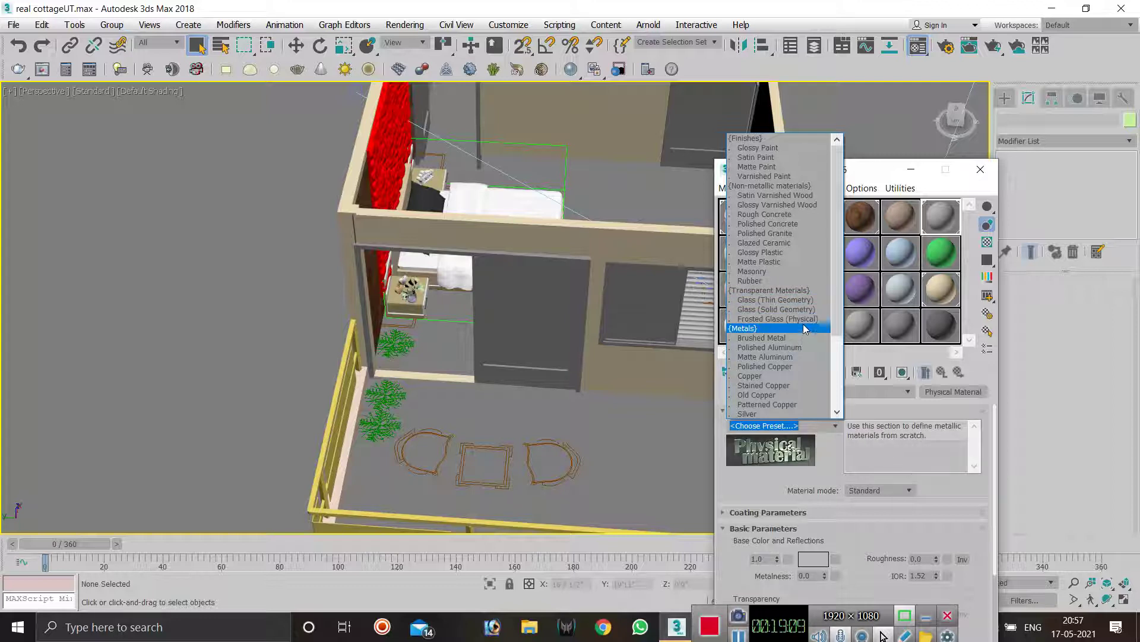
left_click(775, 318)
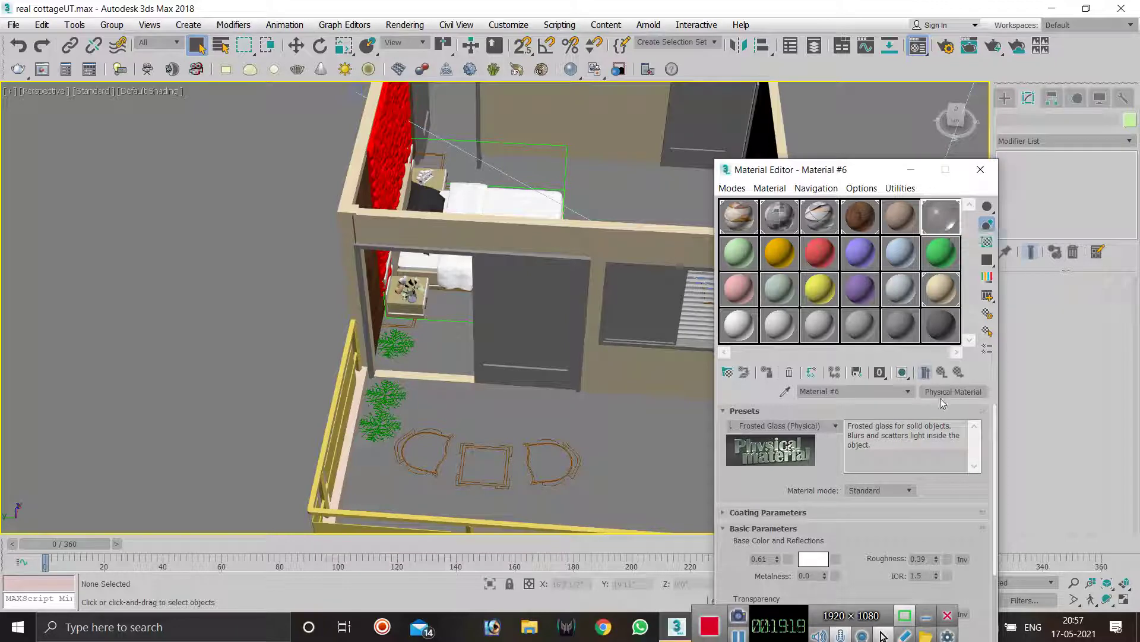
- Apply the frosted glass material to the balcony's sliding door and the adjacent sliding window
left_click_drag(946, 224, 520, 311)
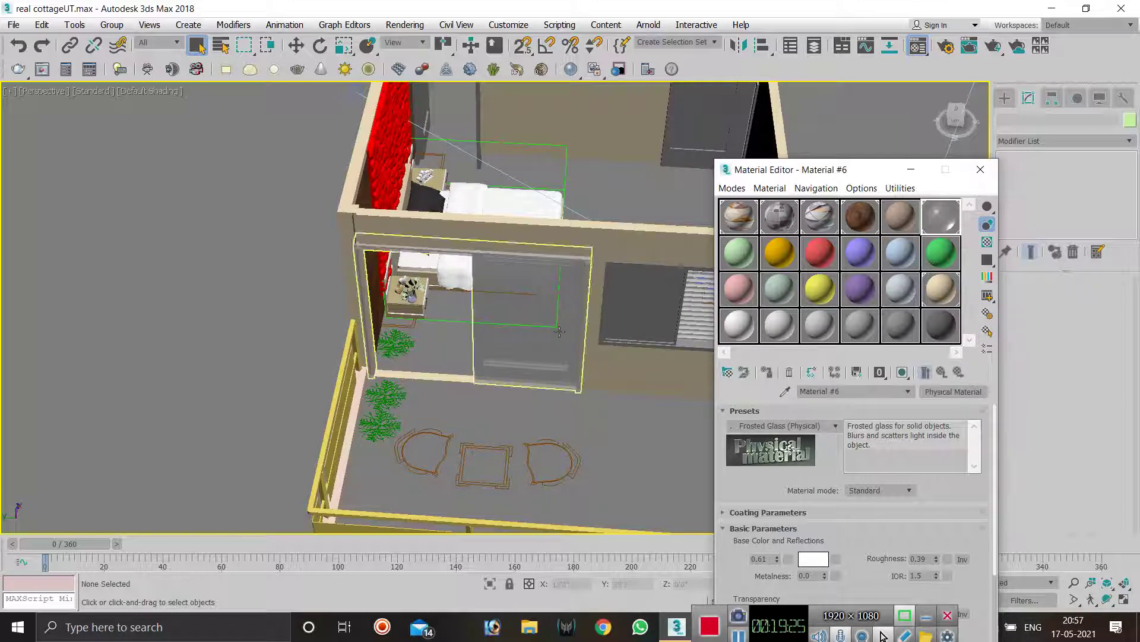
left_click(943, 221)
left_click(176, 192)
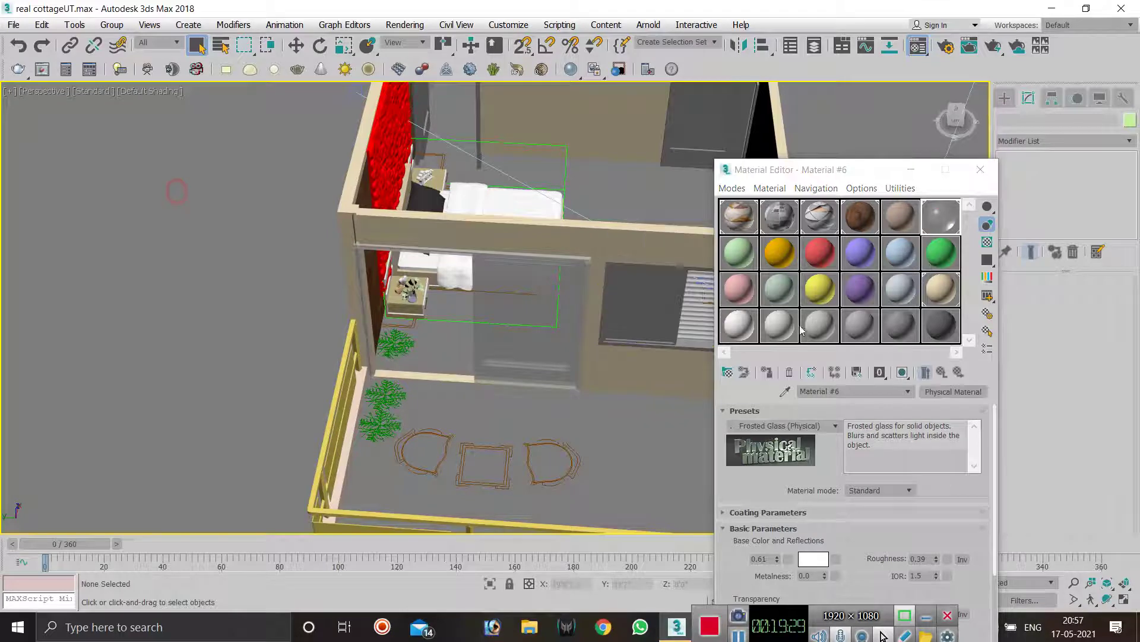
left_click(649, 307)
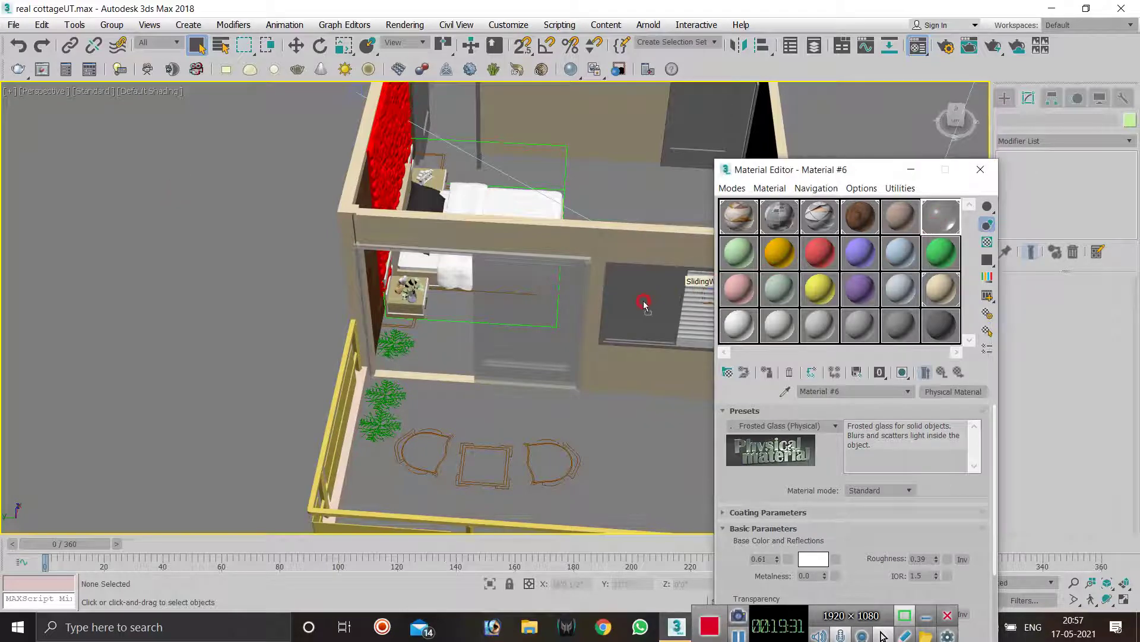
- Rename the light green Material #7 as "DOOR MATT." for the bedroom doors
scroll(347, 352, "down", 5)
scroll(583, 234, "up", 2)
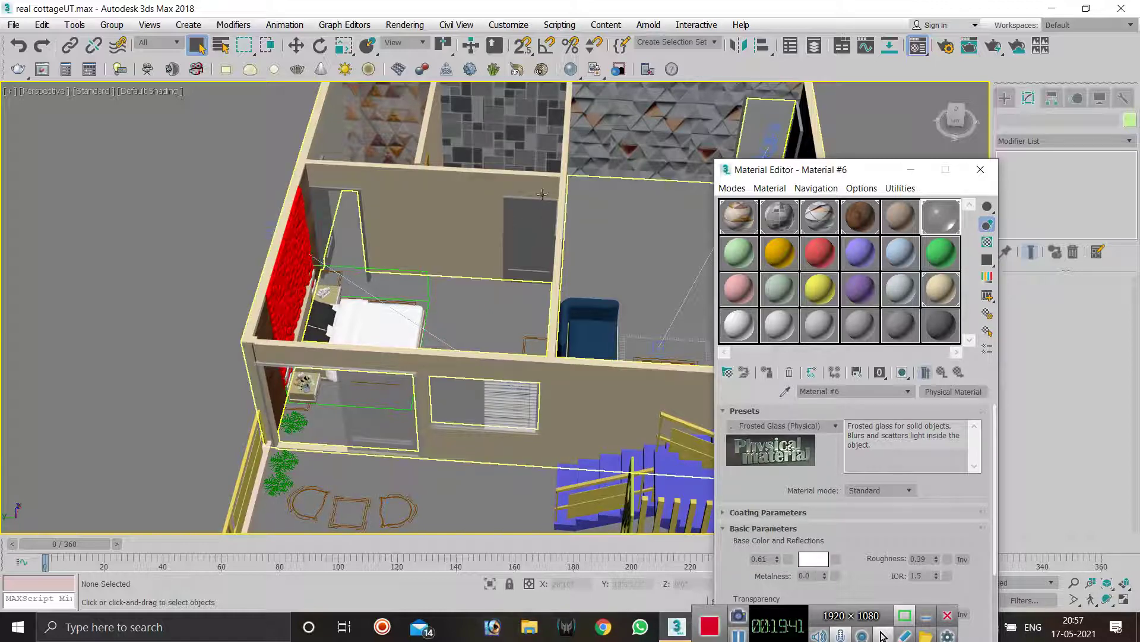
scroll(535, 230, "up", 4)
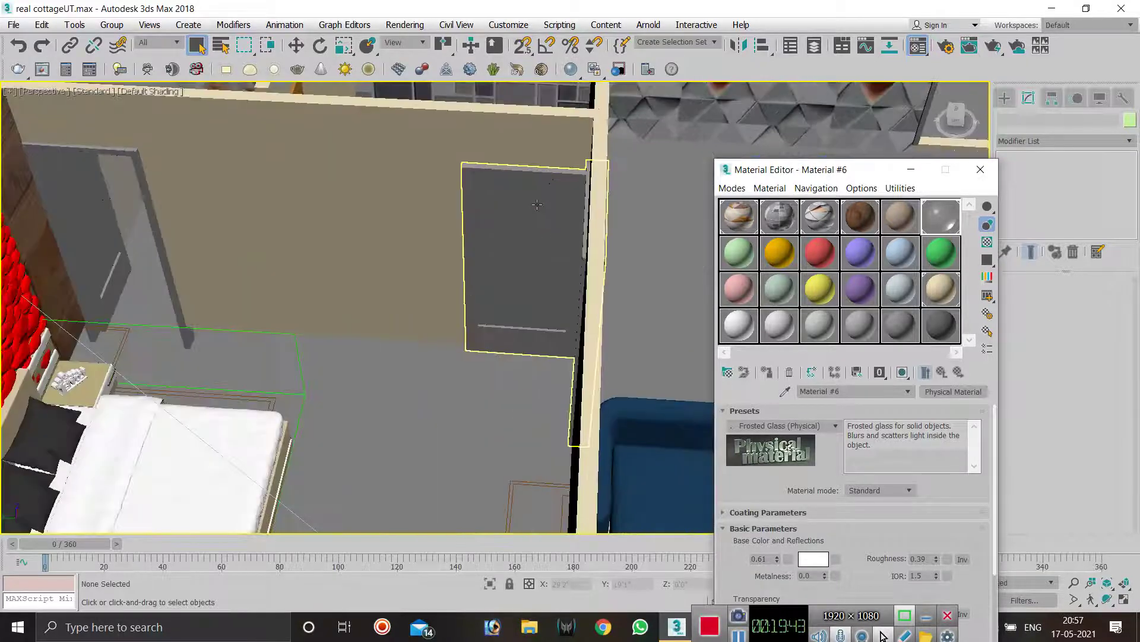
scroll(543, 206, "down", 4)
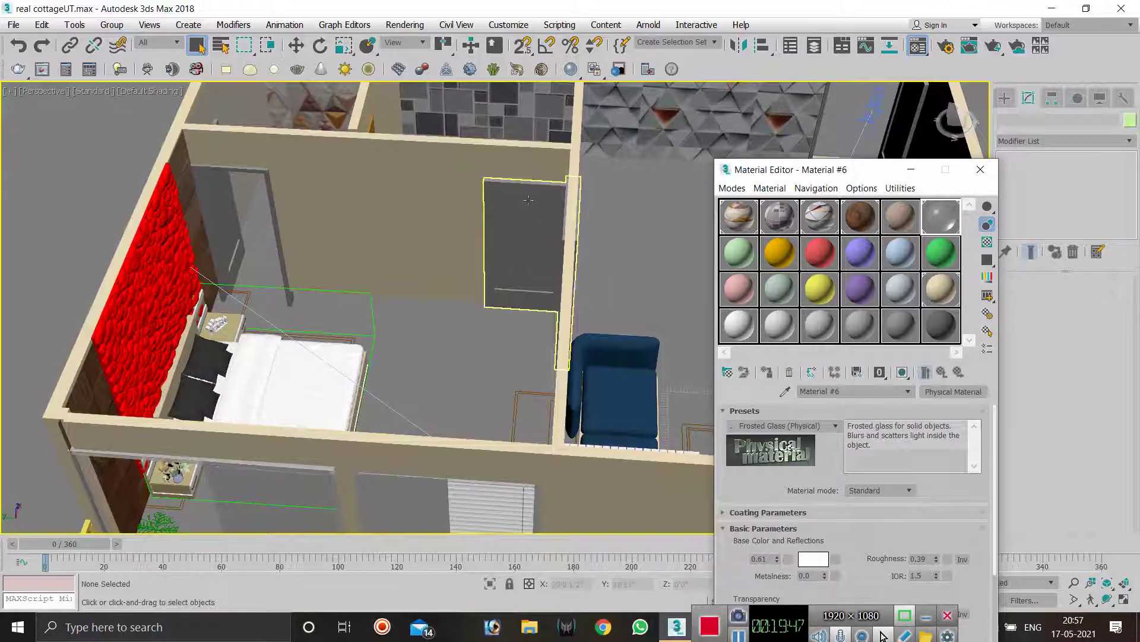
scroll(540, 184, "up", 2)
scroll(566, 236, "down", 2)
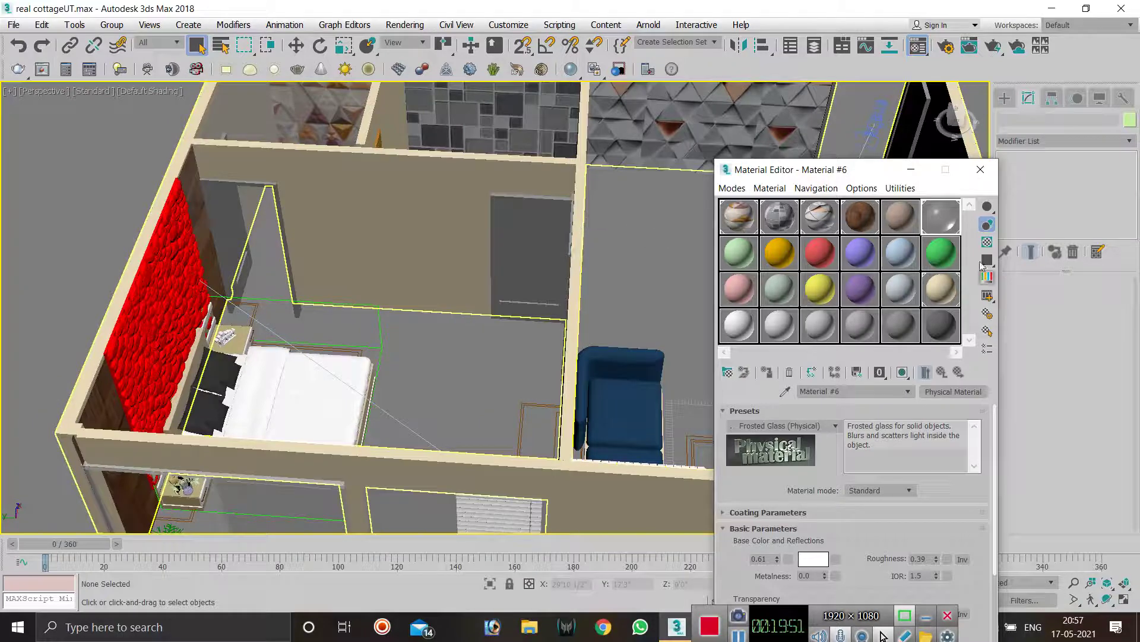
left_click(743, 254)
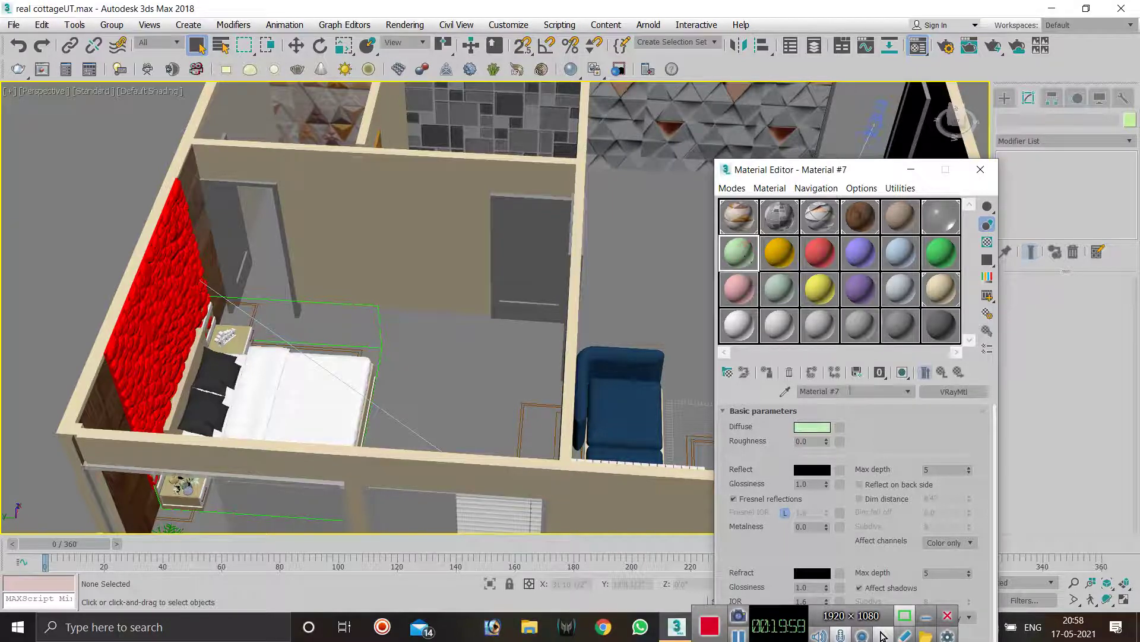
left_click_drag(849, 390, 753, 393)
type("OOR MATT.")
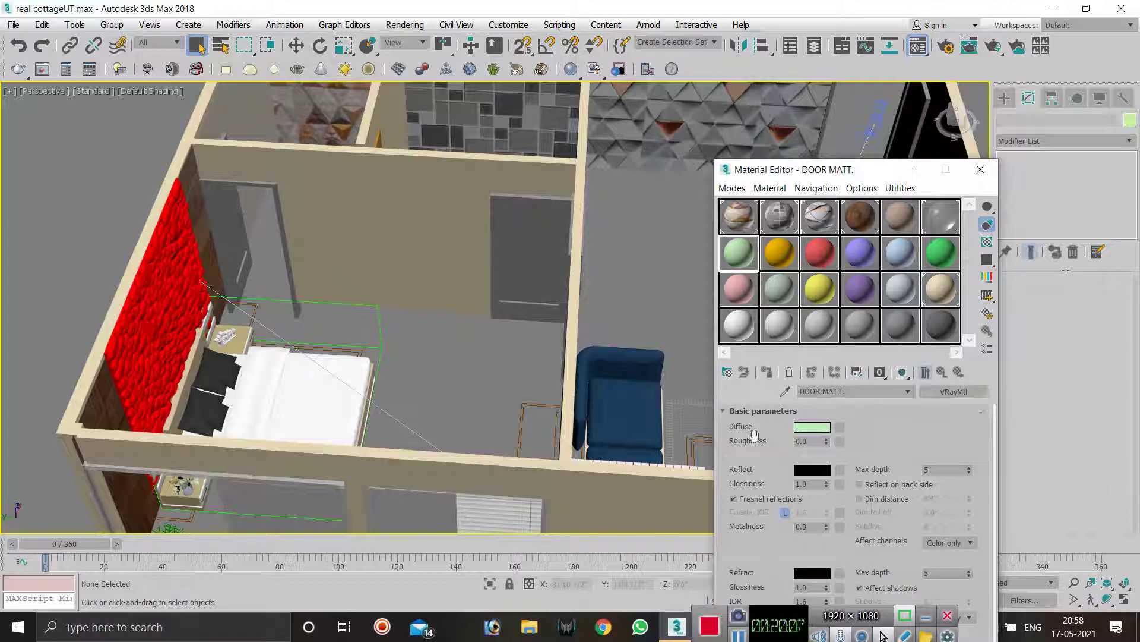
- Load the red-brown panelled door image fd547a1ced88d2a489de2cb97177cd34 as the DOOR MATT. material's diffuse bitmap
left_click(840, 427)
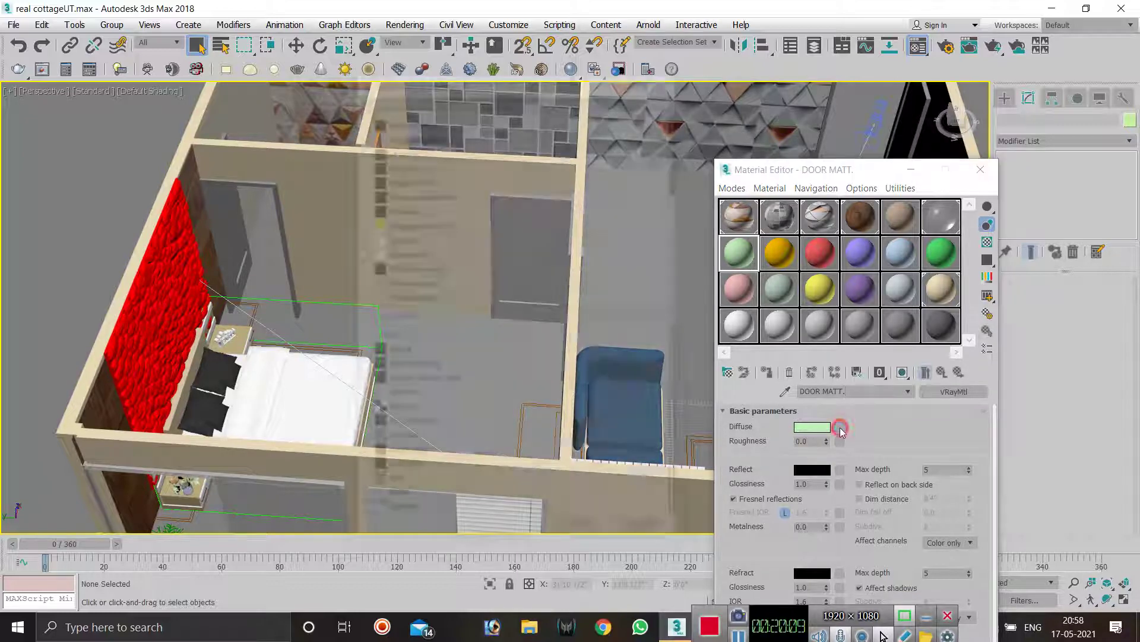
left_click(410, 351)
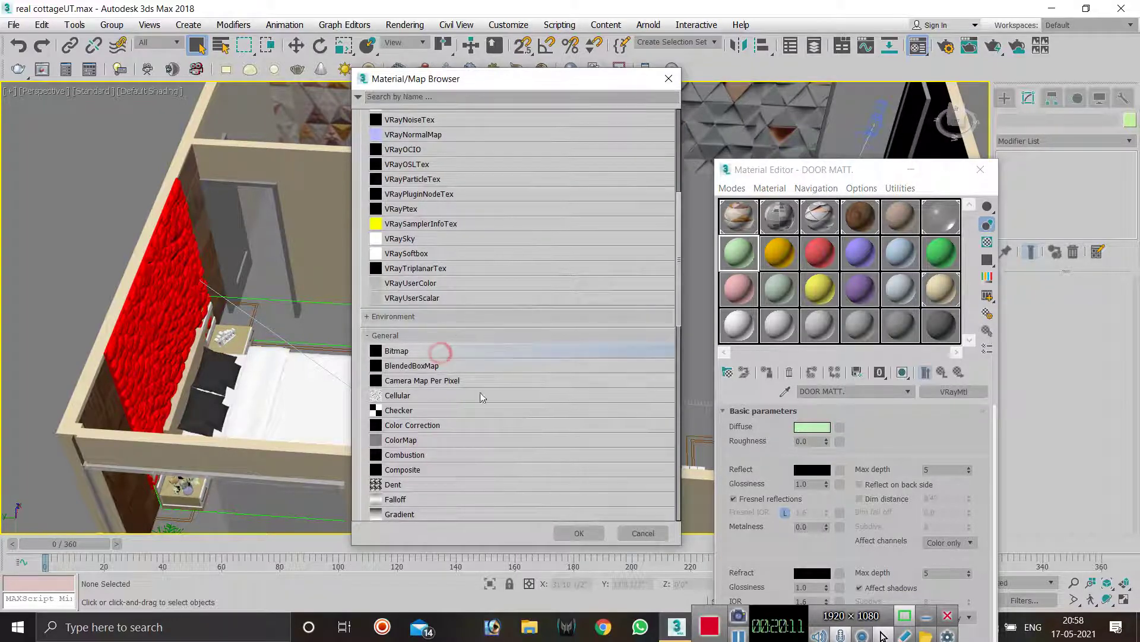
left_click(579, 533)
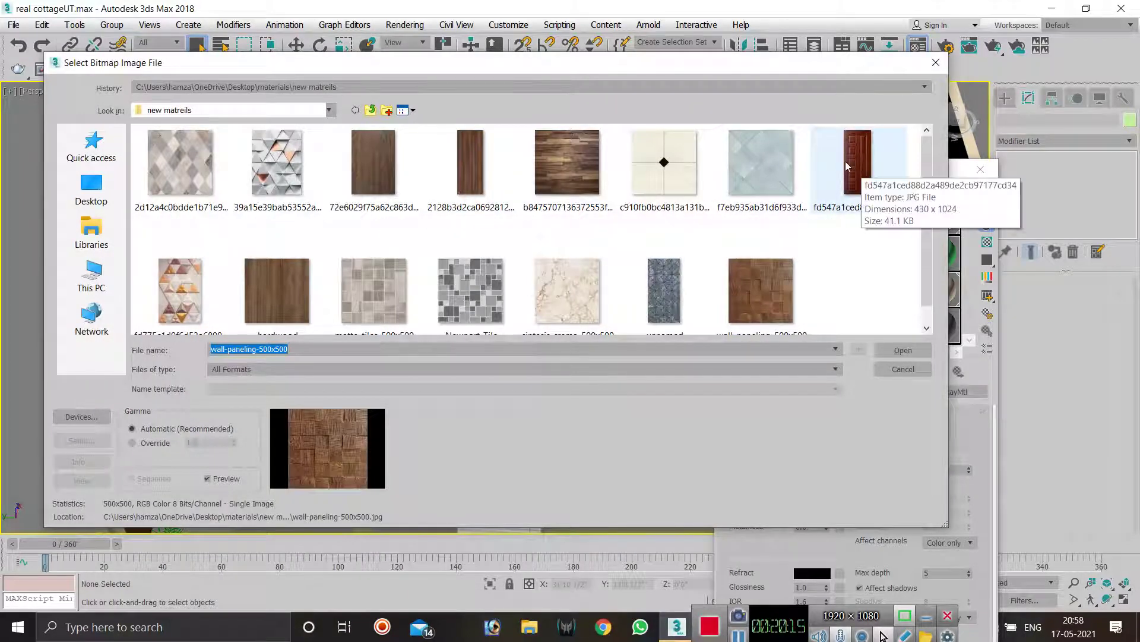
left_click(850, 161)
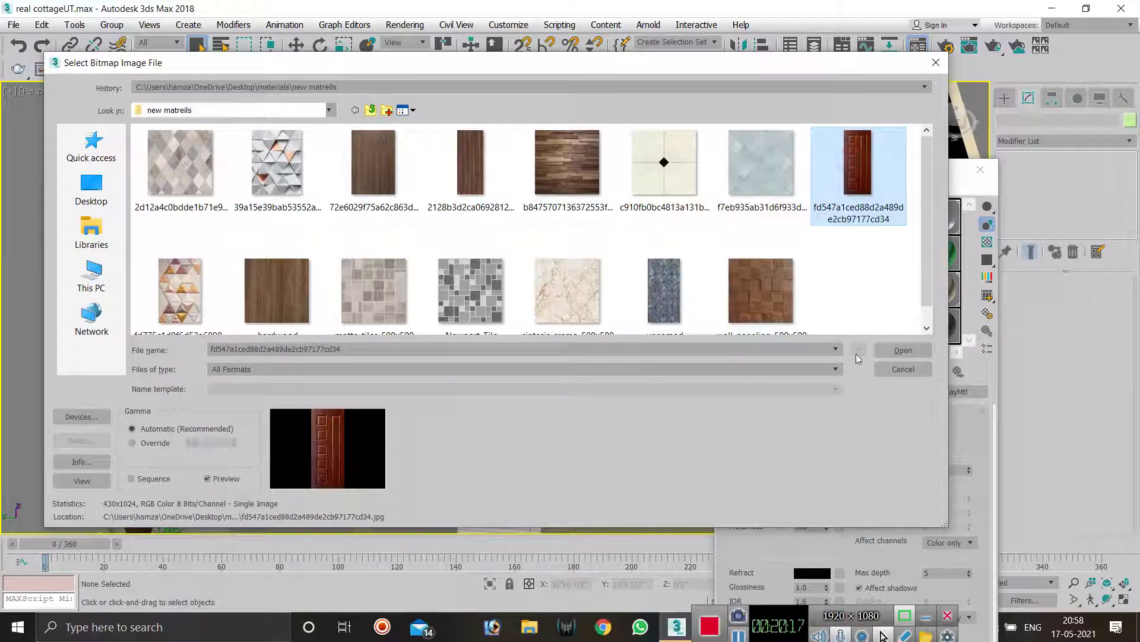
left_click(902, 350)
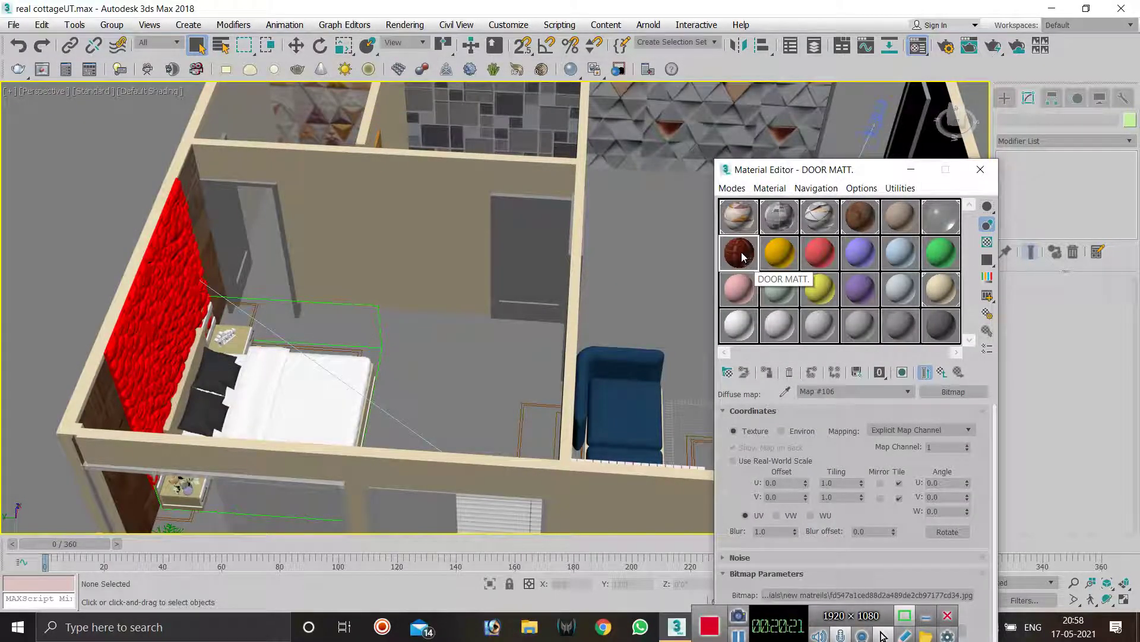
- Assign the DOOR MATT. material to the bedroom door beside the living-room partition and show its texture in the viewport
left_click_drag(741, 256, 308, 227)
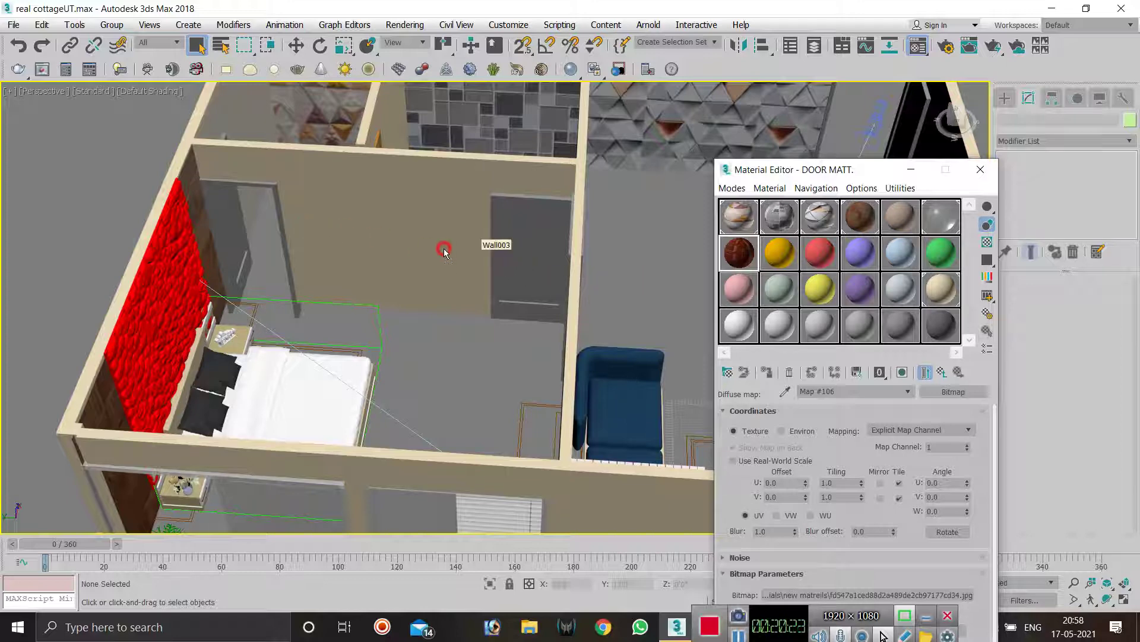
left_click_drag(445, 252, 510, 240)
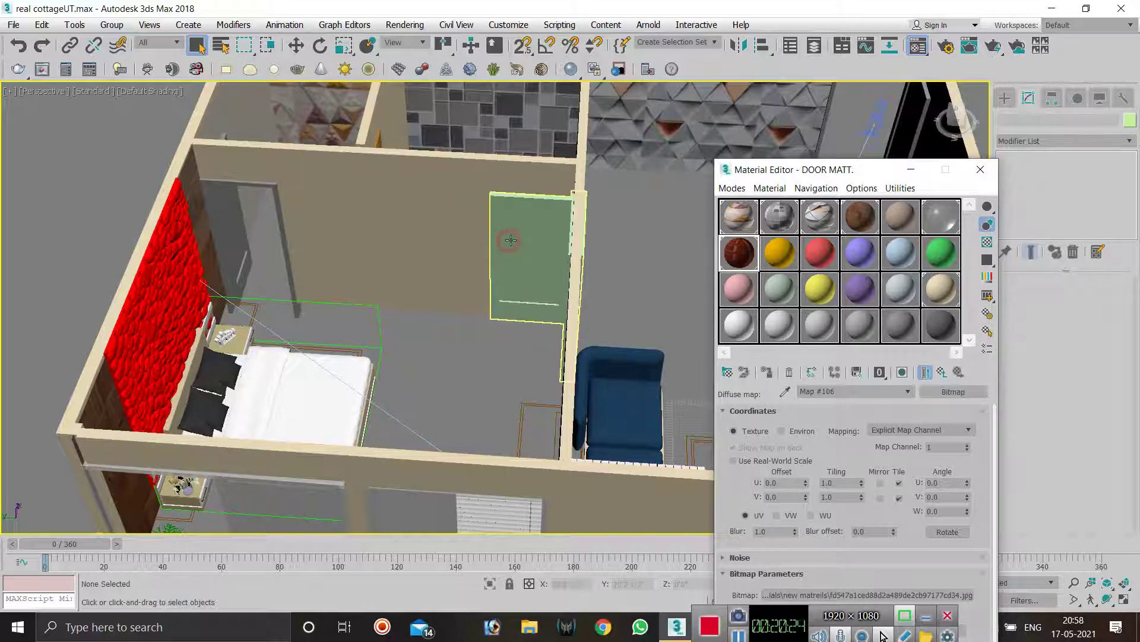
left_click(902, 372)
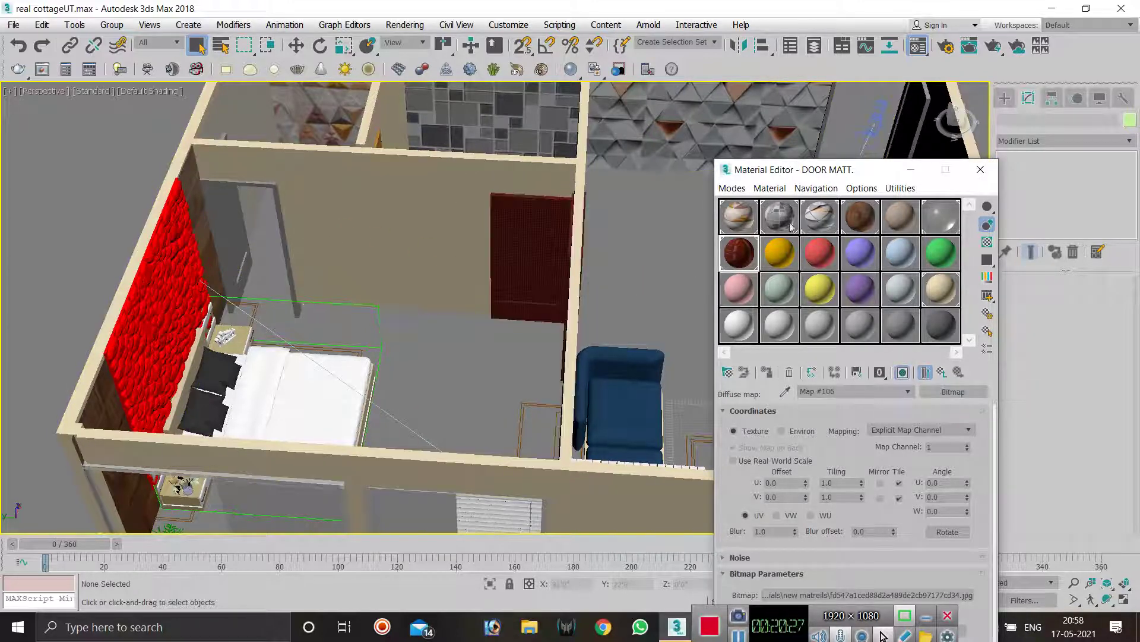
- Add a UVW Map modifier to the textured bedroom pivot door
left_click(1103, 601)
left_click_drag(464, 328, 407, 328)
scroll(557, 248, "up", 10)
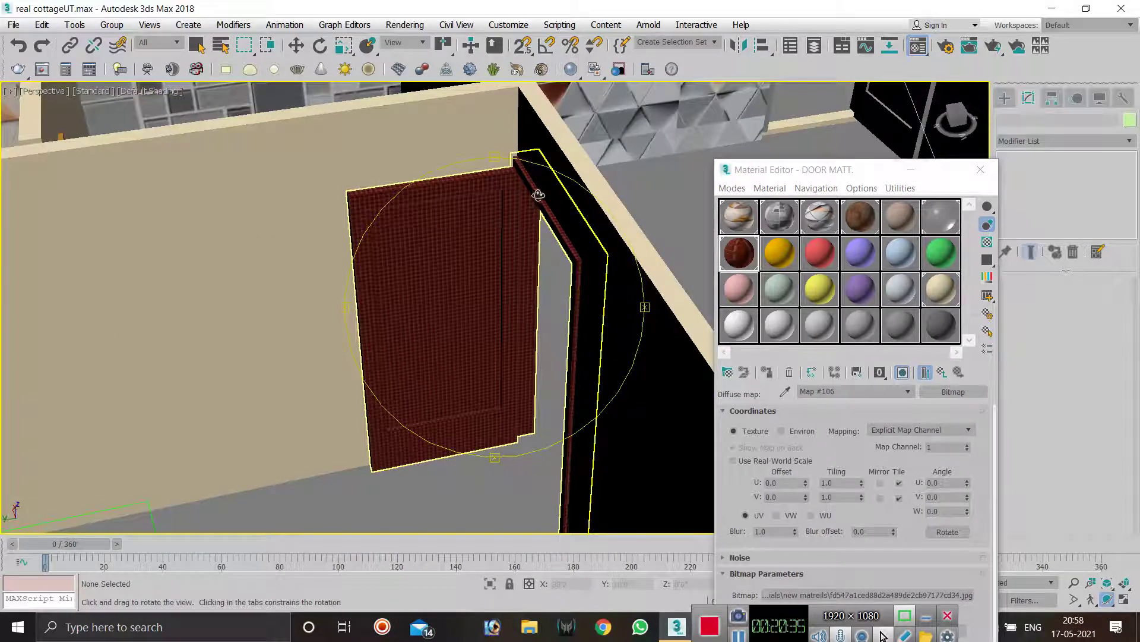
left_click(1057, 141)
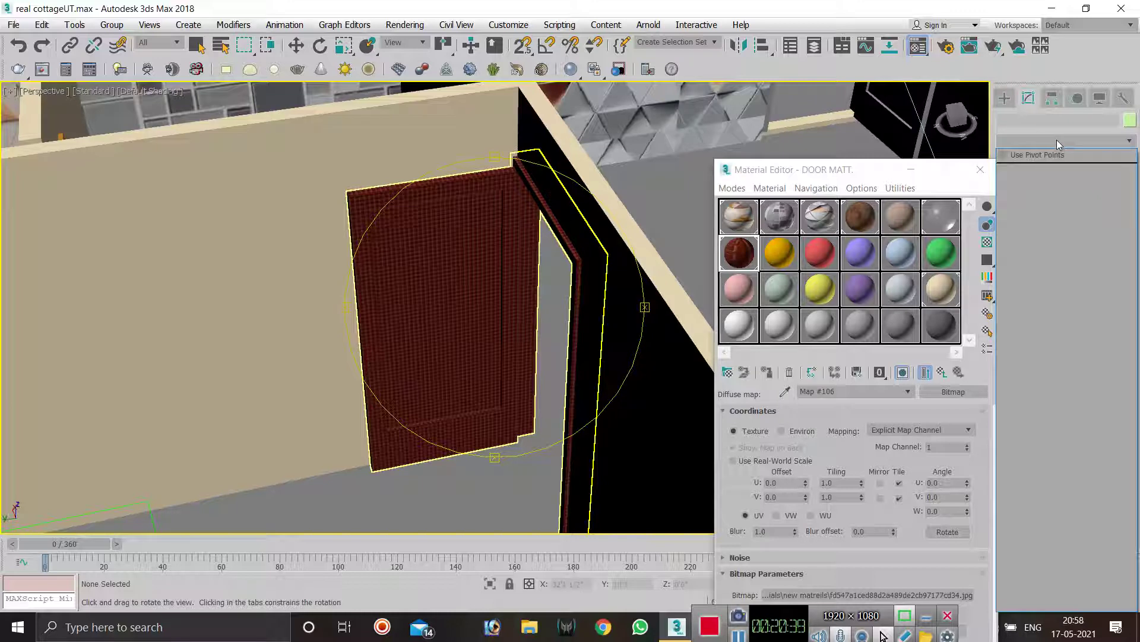
left_click(496, 222)
left_click(198, 45)
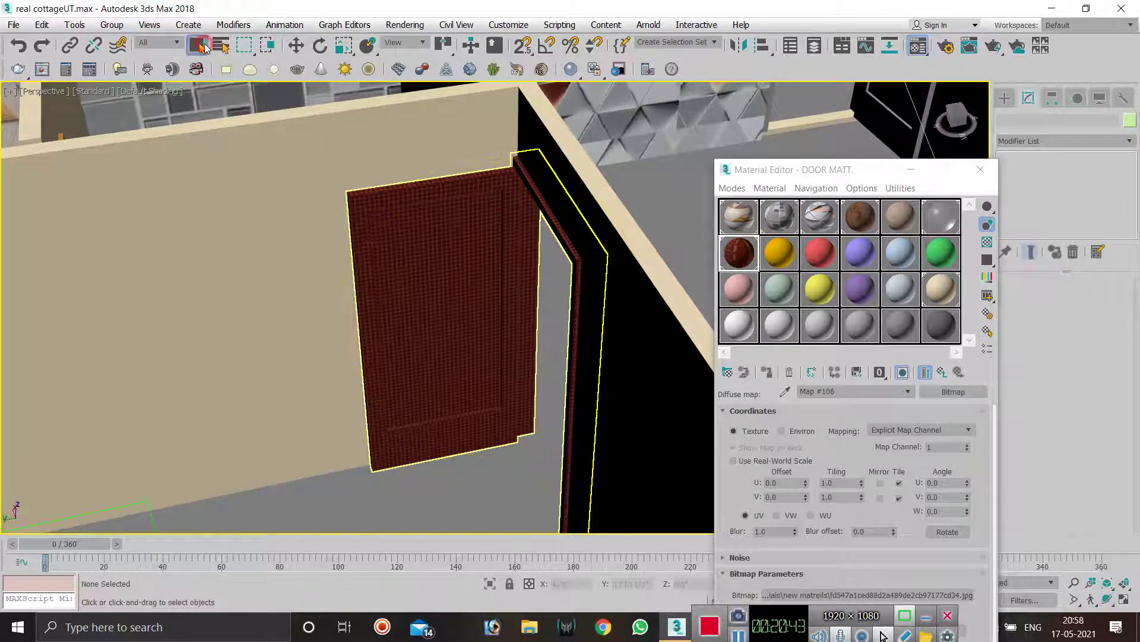
left_click(420, 218)
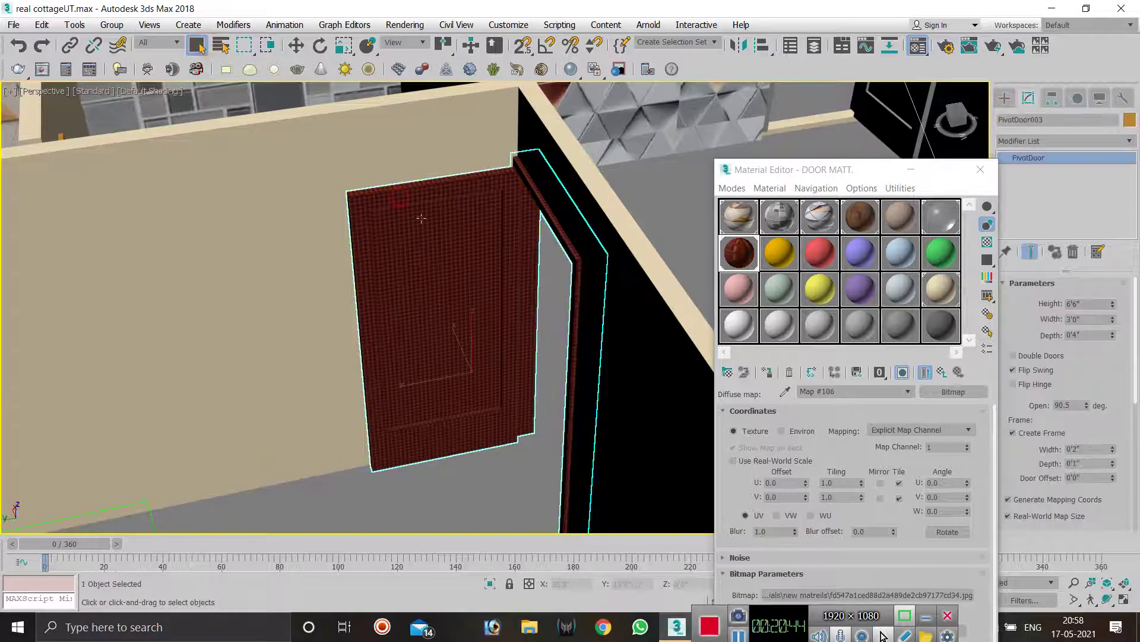
left_click(1065, 139)
type("un")
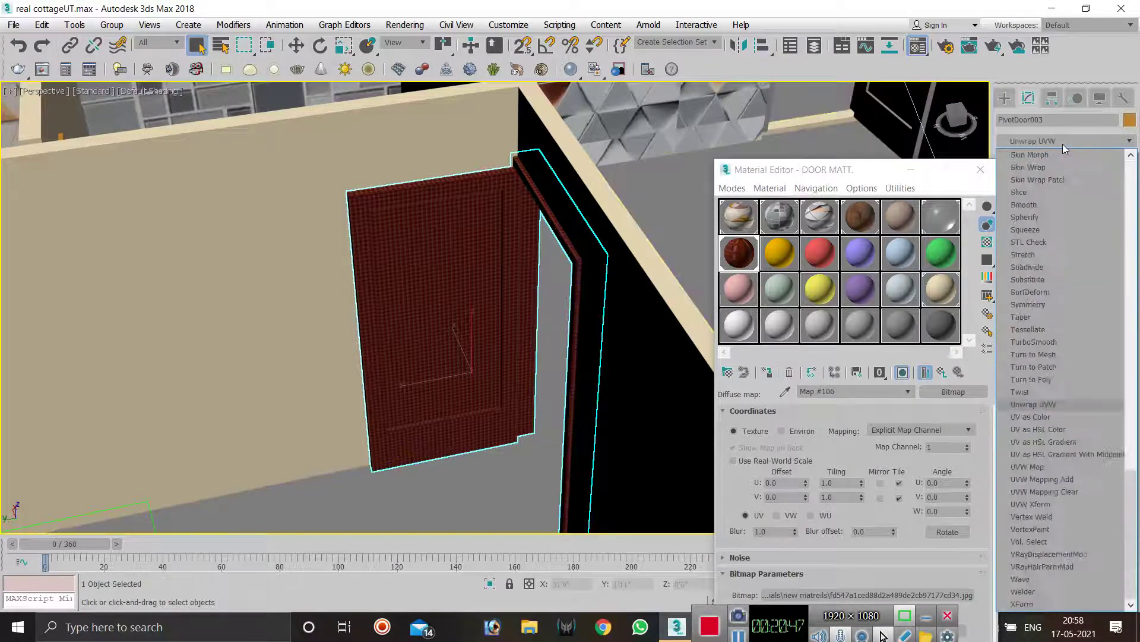
type("uvw")
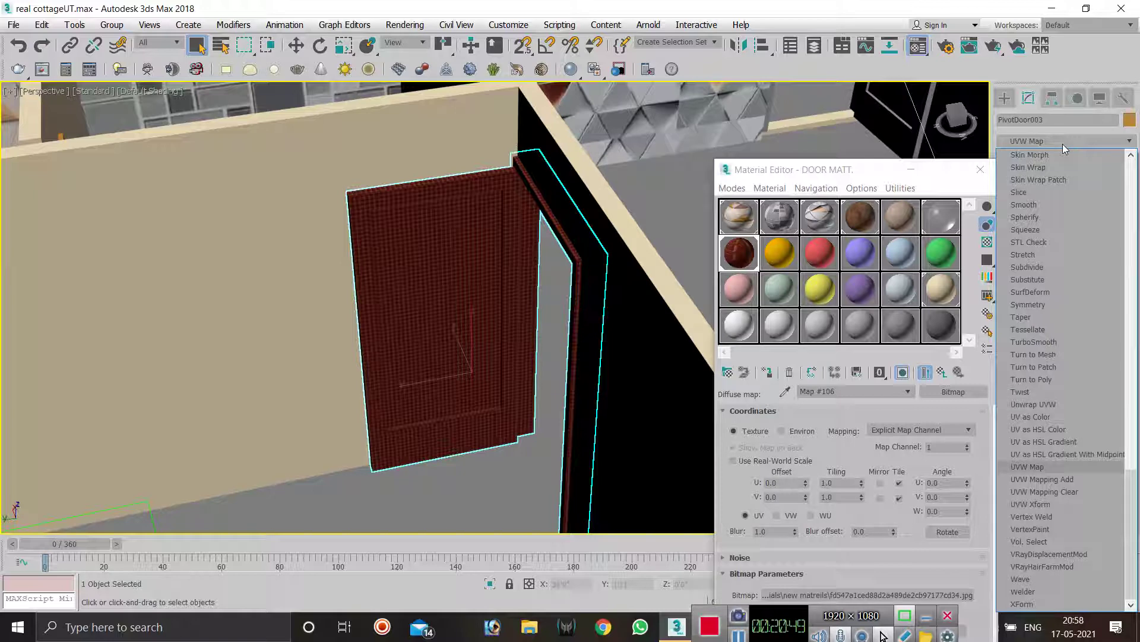
key("Return")
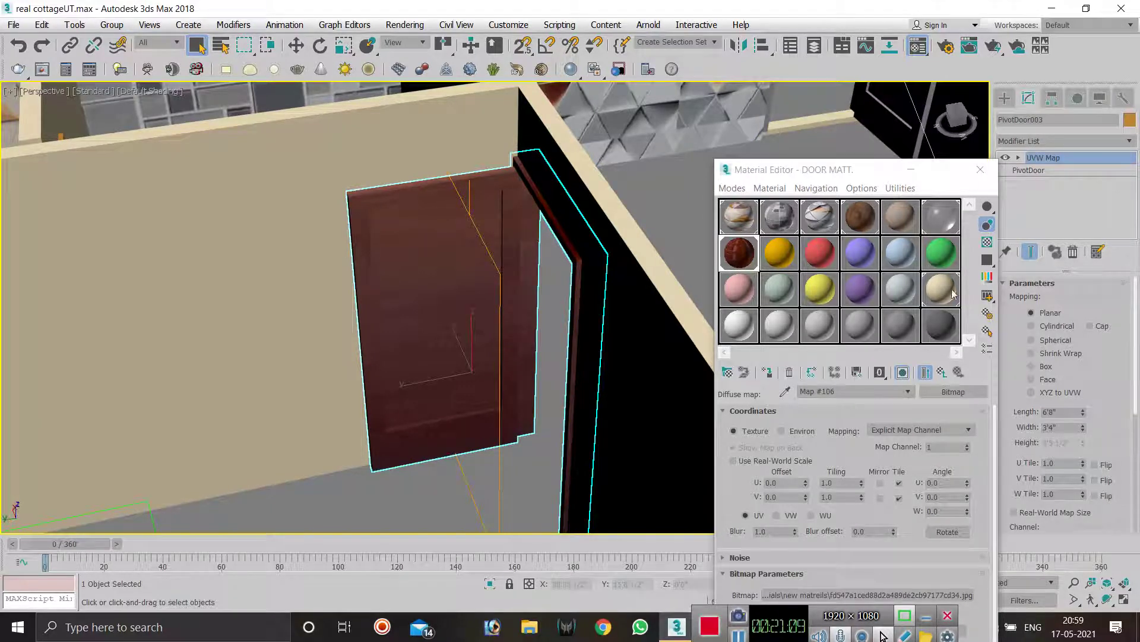
- Switch the bedroom door's UVW Map to Box mapping with length 3'5", width 2'11 1/2" and height 3'3 1/2"
left_click(1031, 340)
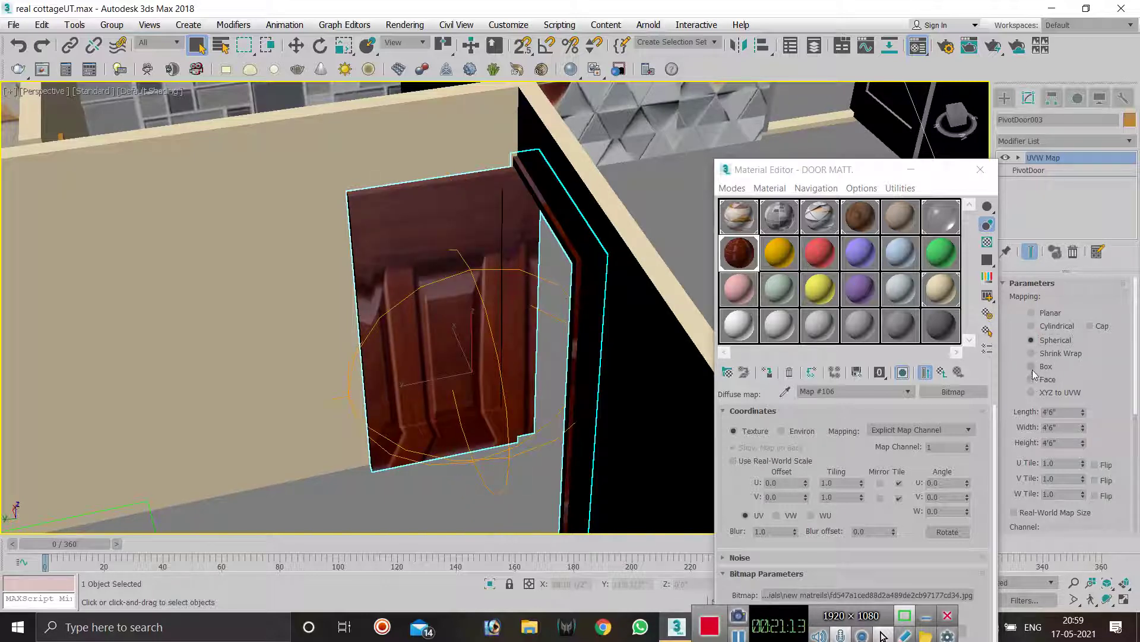
left_click(1032, 367)
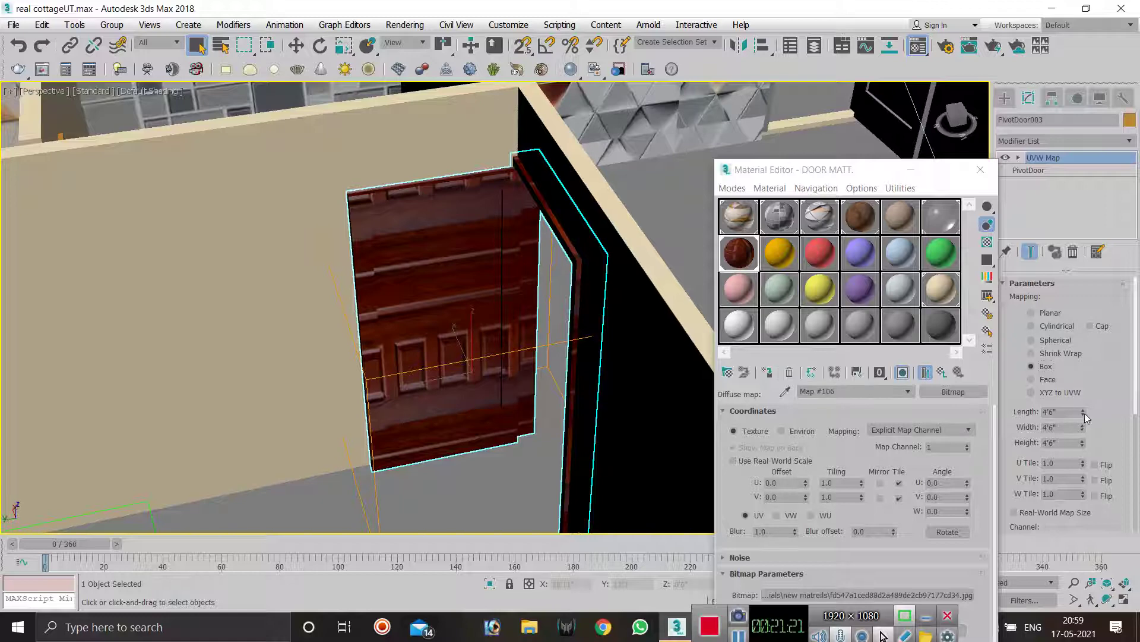
left_click_drag(1082, 412, 1082, 456)
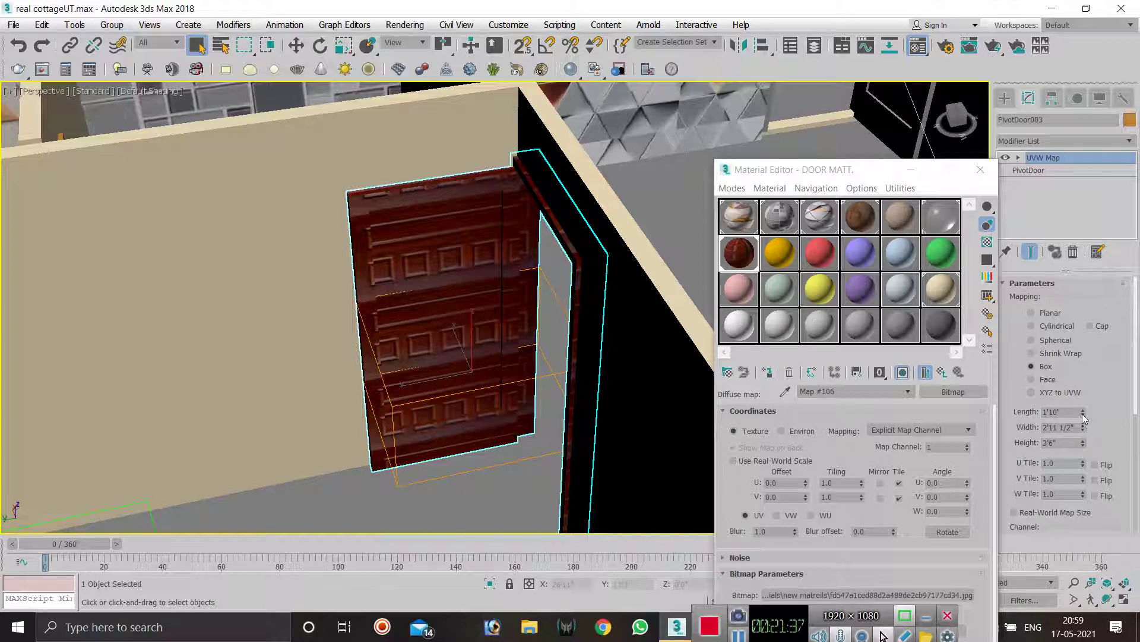
left_click_drag(1082, 413, 1060, 400)
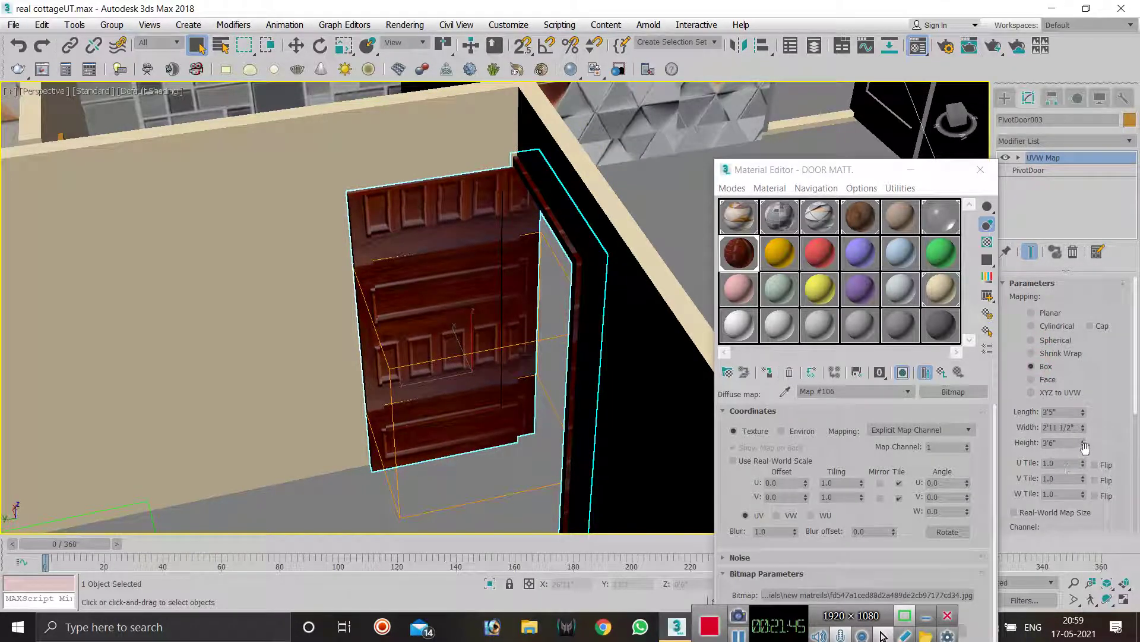
left_click_drag(1085, 446, 1082, 372)
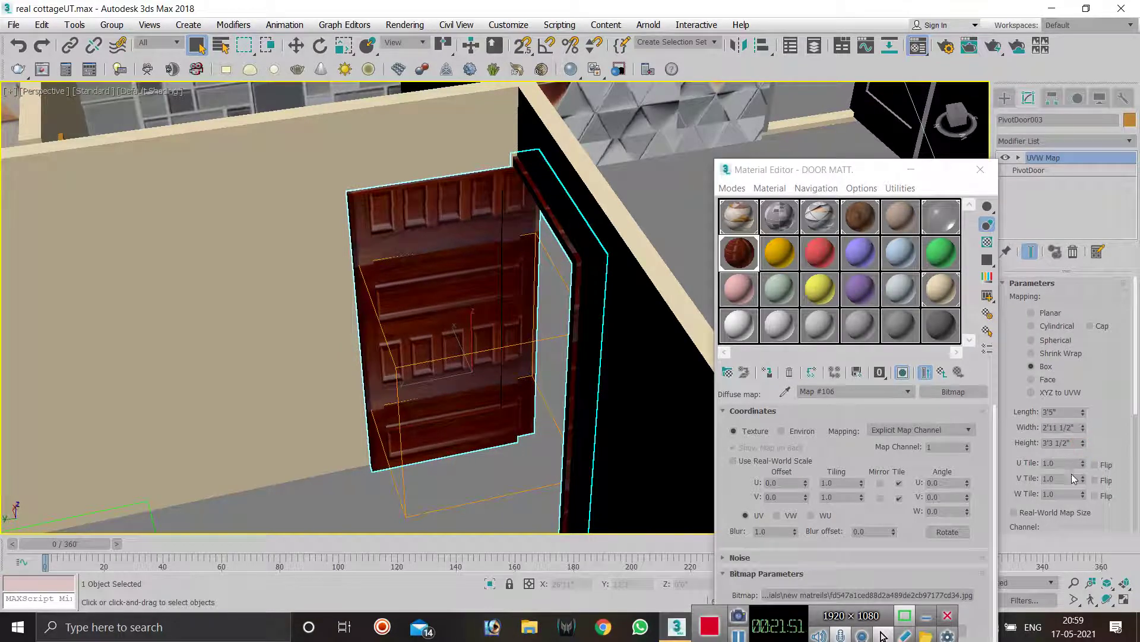
- Set the bedroom door's UVW tiling to U 1.2, V 0.39 and W 1.35, and deselect the door to check its panels
left_click_drag(1084, 464, 1082, 499)
scroll(568, 319, "down", 5)
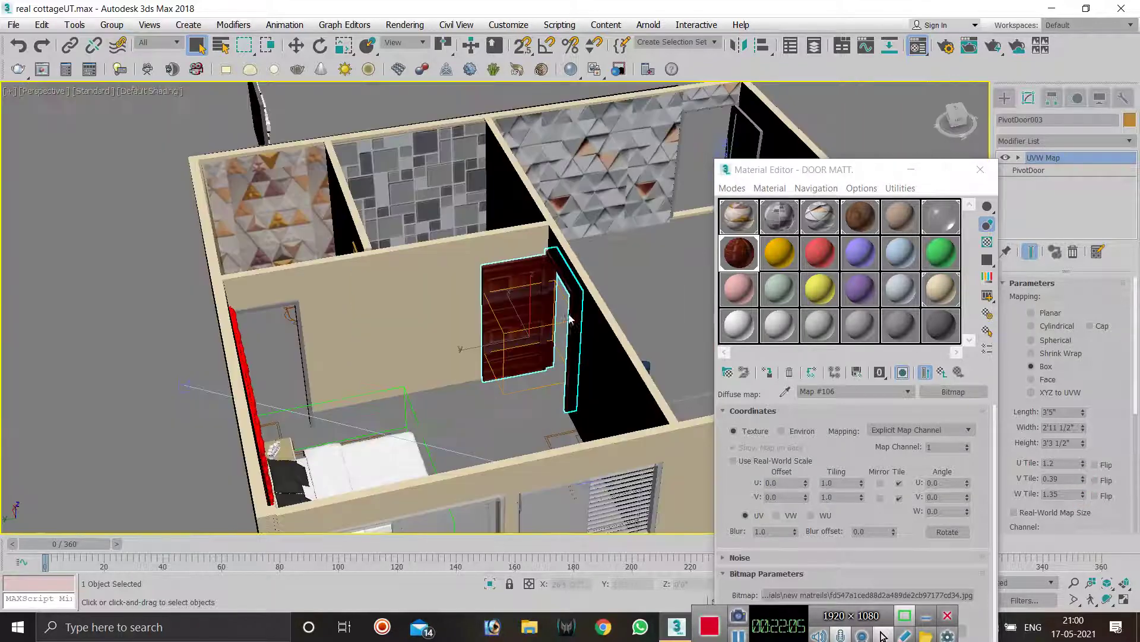
left_click(839, 105)
scroll(597, 289, "up", 5)
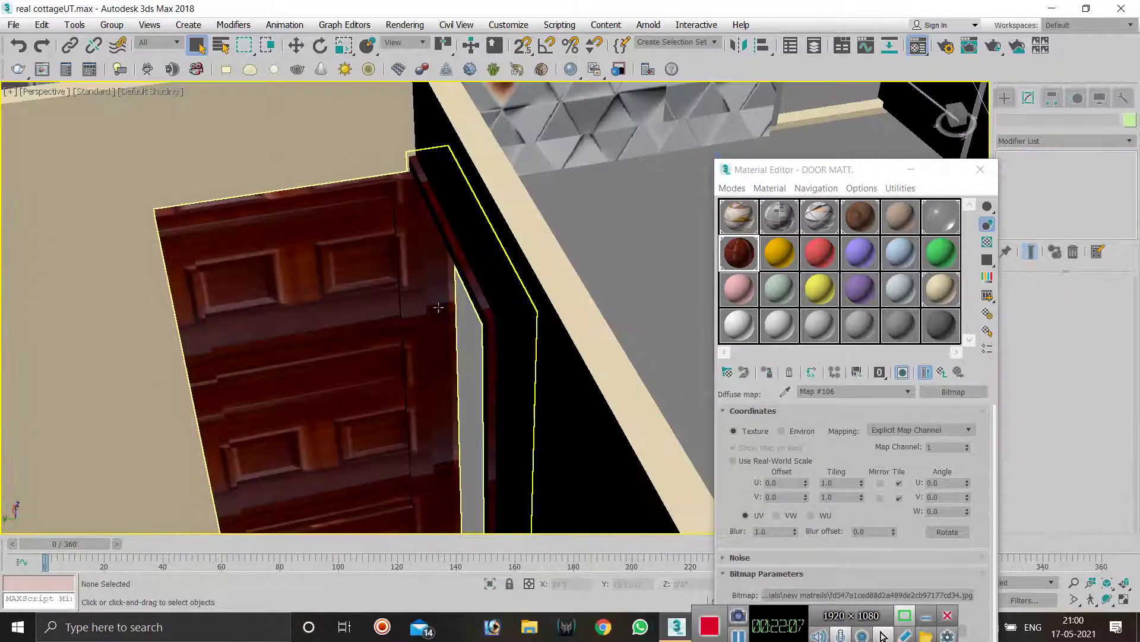
scroll(610, 294, "down", 5)
scroll(569, 270, "up", 5)
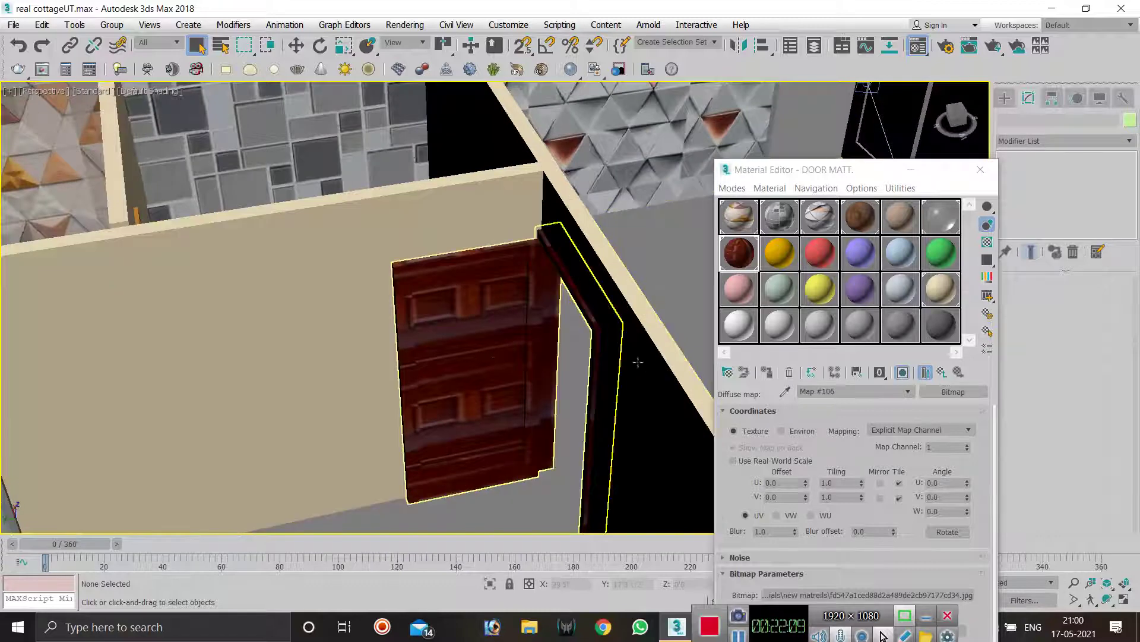
- Assign the DOOR MATT. material to the living-room pivot door beside the grey triangle-patterned wall
scroll(568, 271, "down", 6)
scroll(644, 223, "up", 4)
scroll(644, 222, "up", 2)
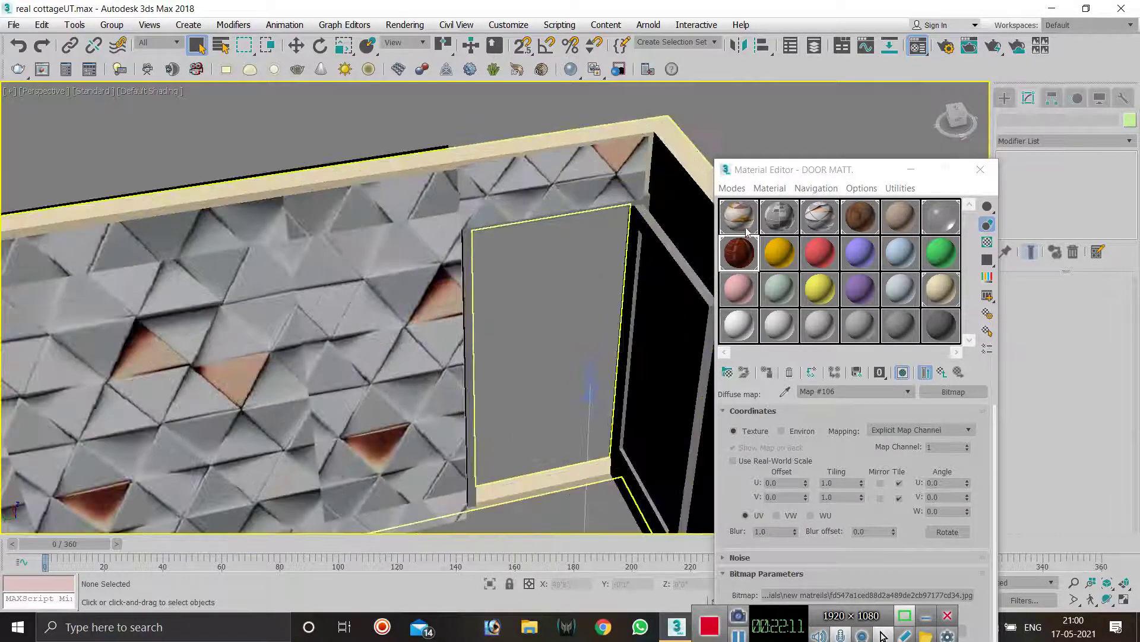
scroll(903, 217, "down", 3)
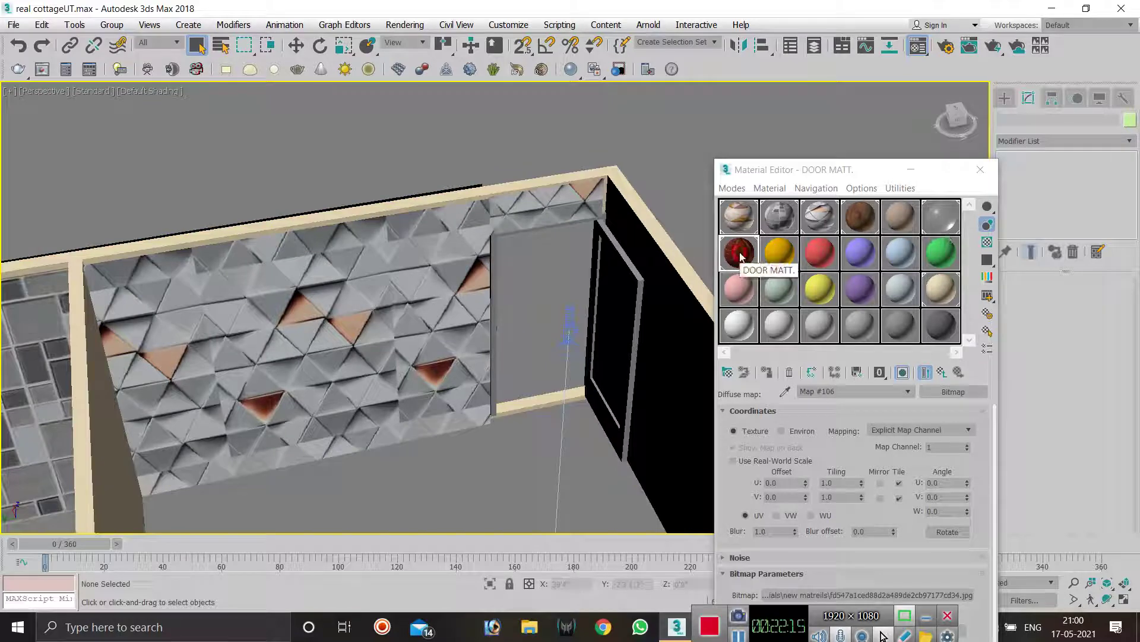
left_click_drag(739, 252, 612, 289)
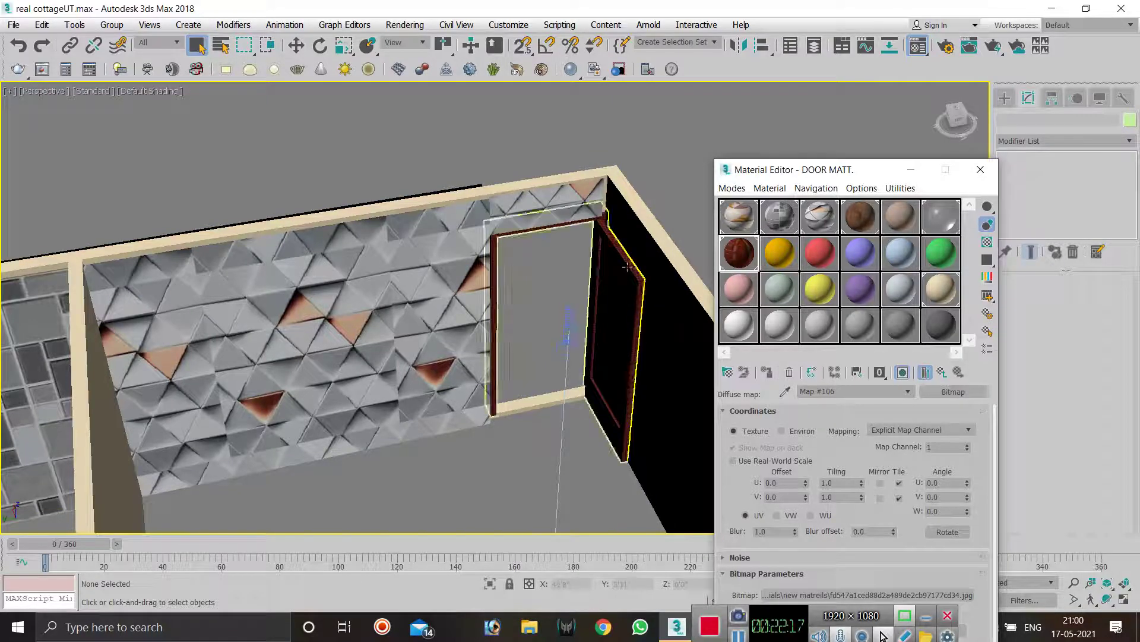
scroll(632, 285, "up", 5)
scroll(499, 266, "down", 5)
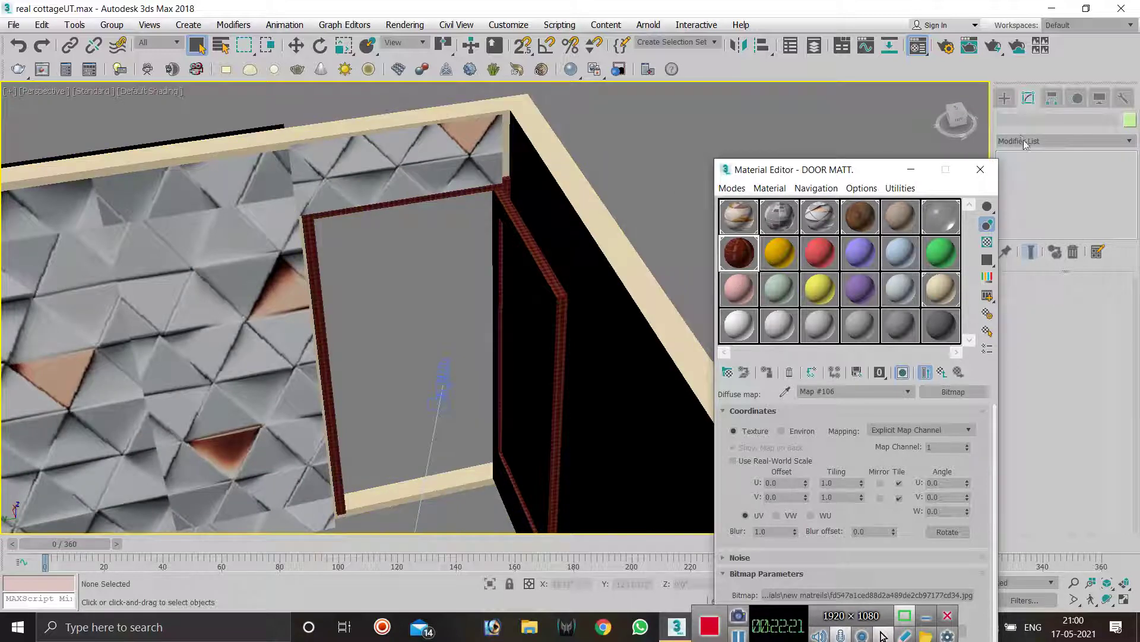
- Add a UVW Map modifier with Box mapping to the living-room pivot door
left_click(533, 264)
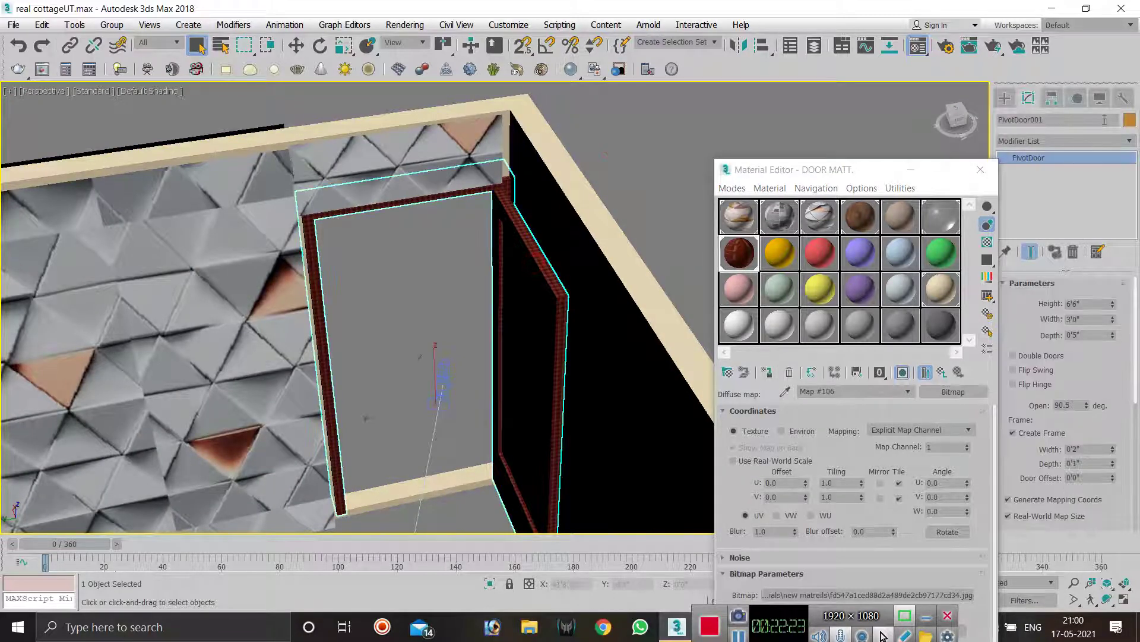
left_click(1048, 141)
type("uvw")
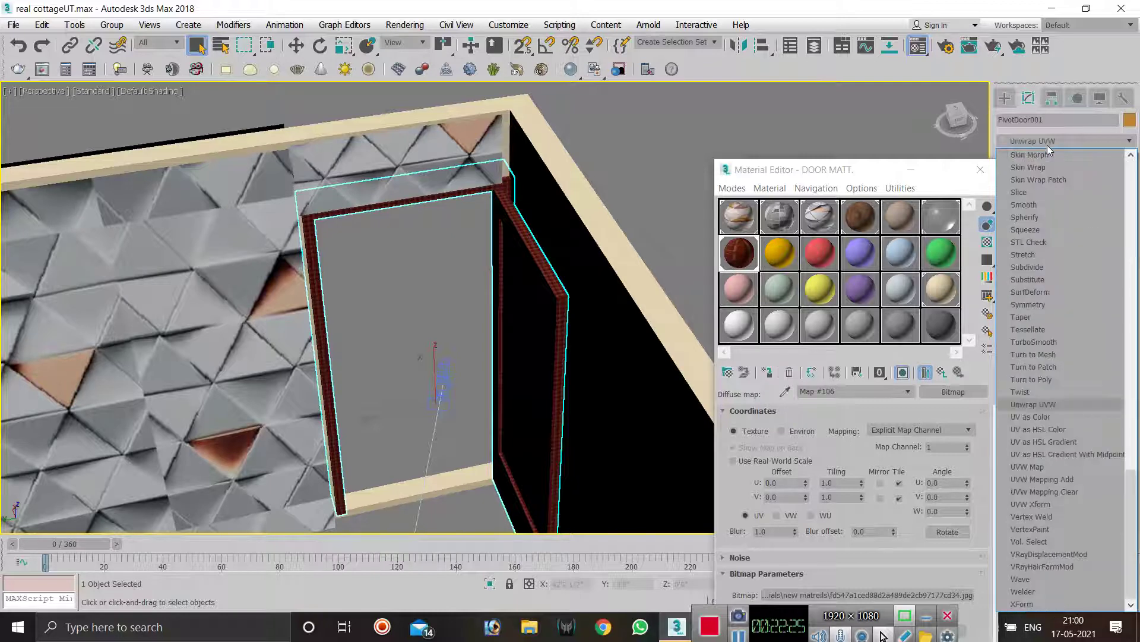
key("Return")
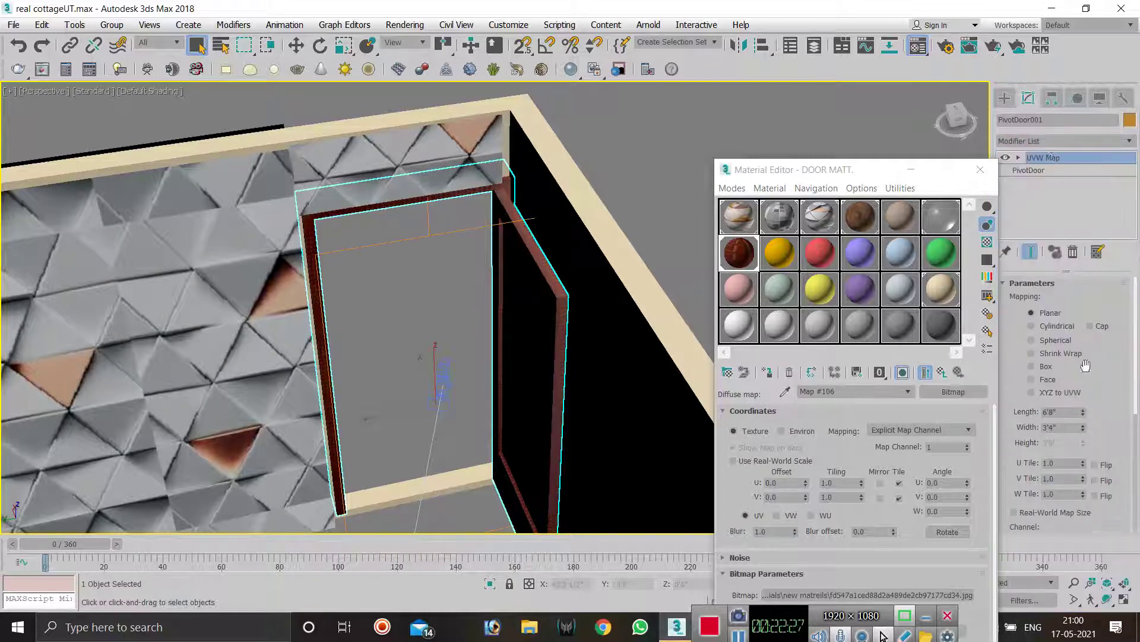
left_click(1032, 367)
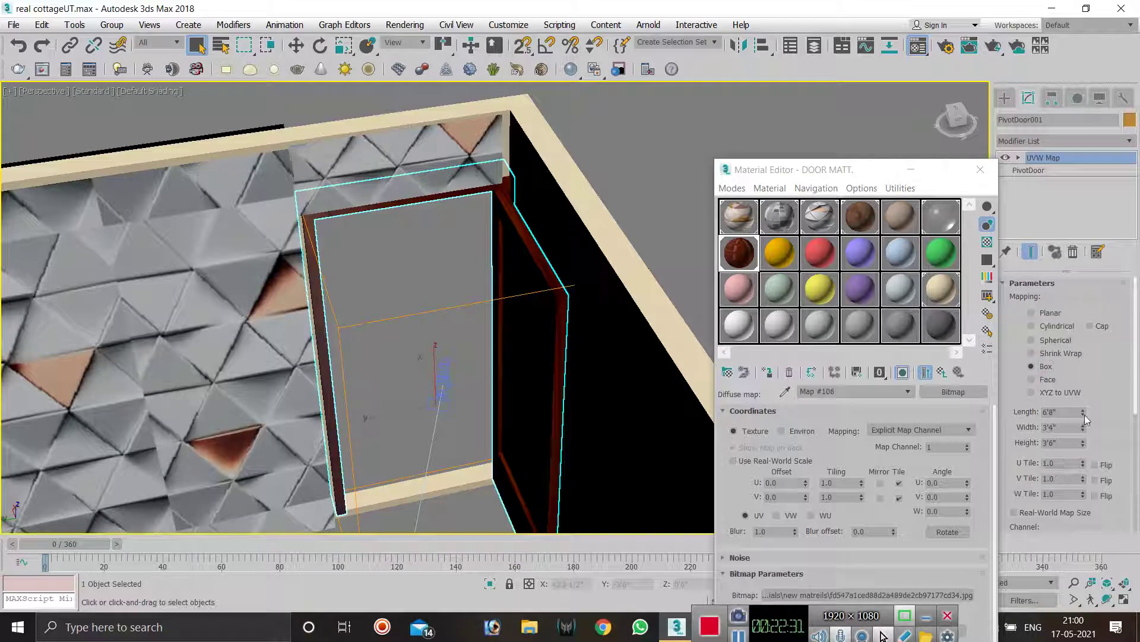
- Set the living-room door's mapping to length 6'8 1/2", width 3'3 1/2", height 3'0" and U tile 1.41, and deselect the door
left_click_drag(1084, 412, 1082, 437)
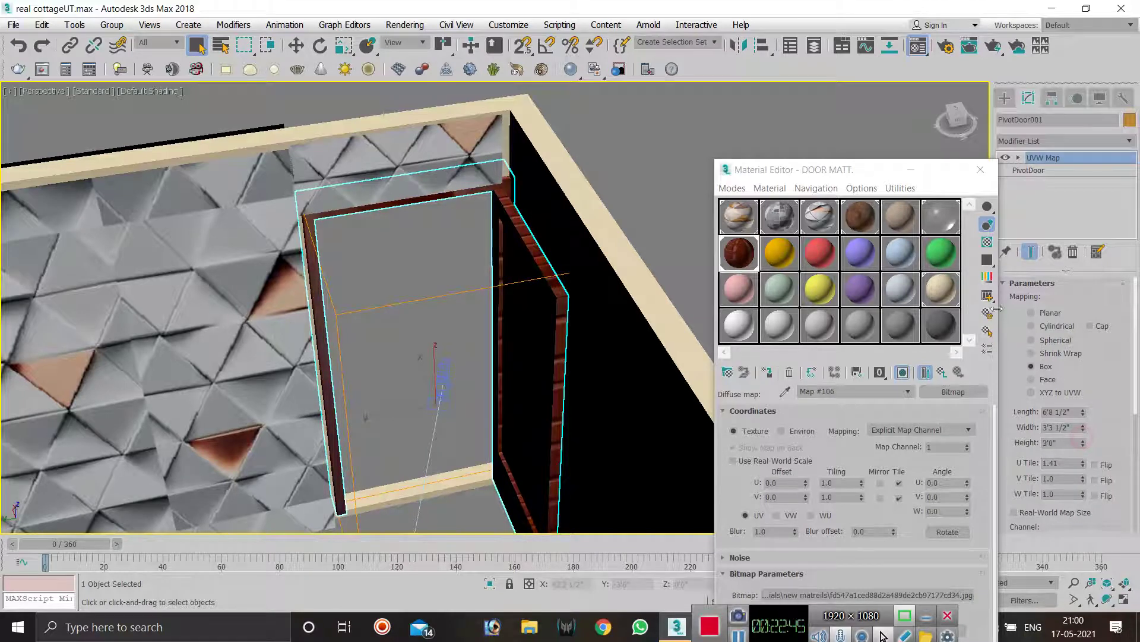
left_click(843, 115)
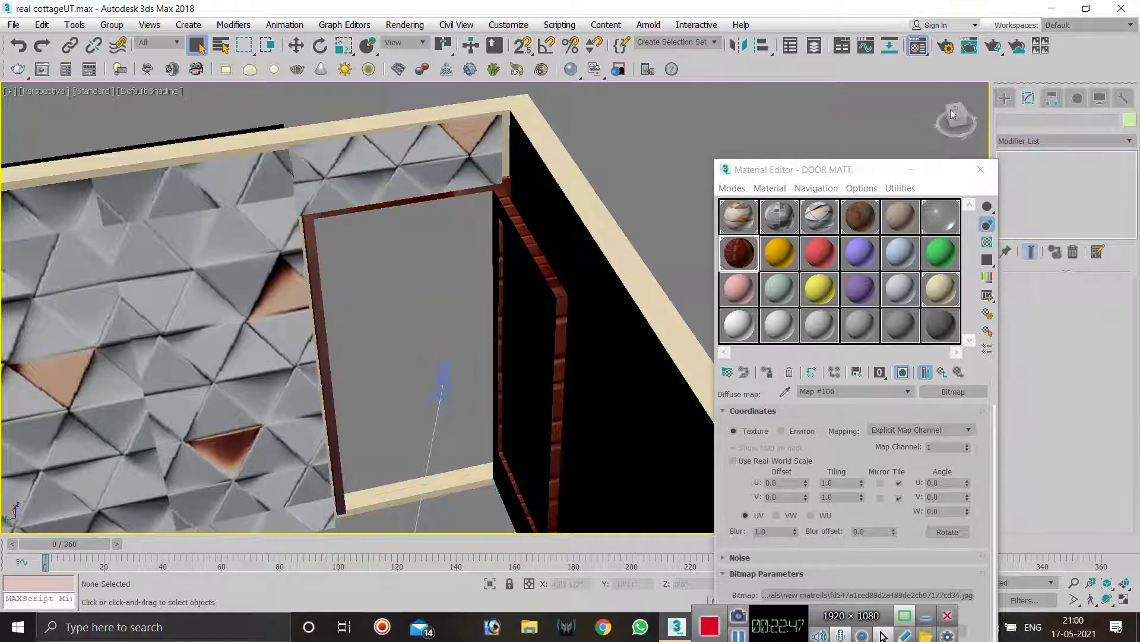
left_click(1004, 98)
left_click(843, 109)
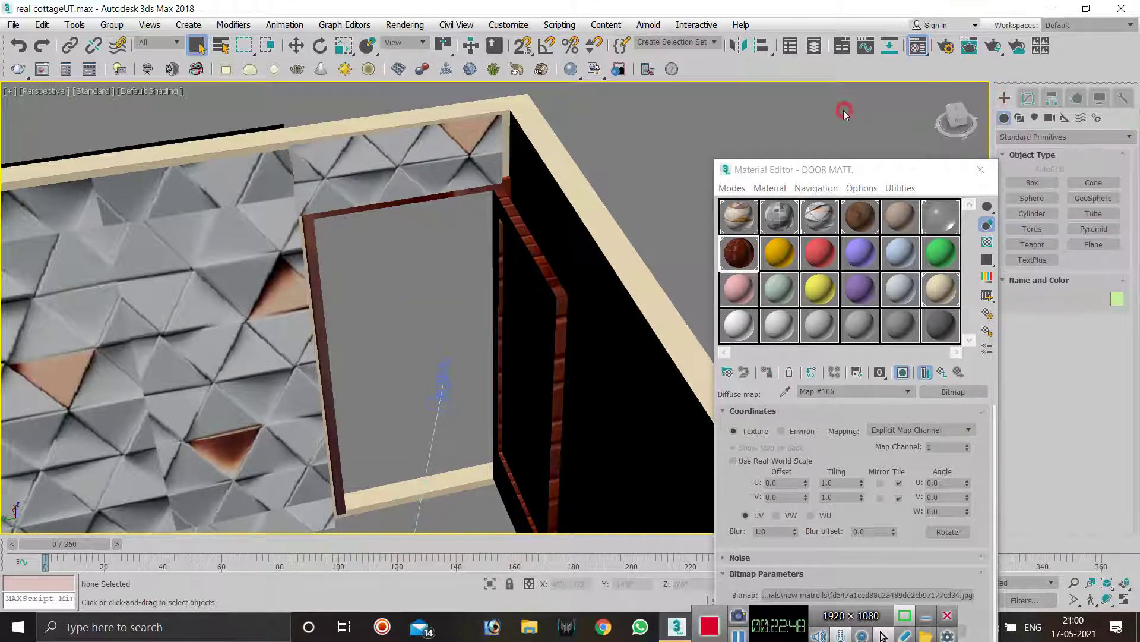
- Minimize the Material Editor, show the whole cottage in the top view and turn on snapping to vertices
left_click(910, 169)
scroll(601, 134, "down", 6)
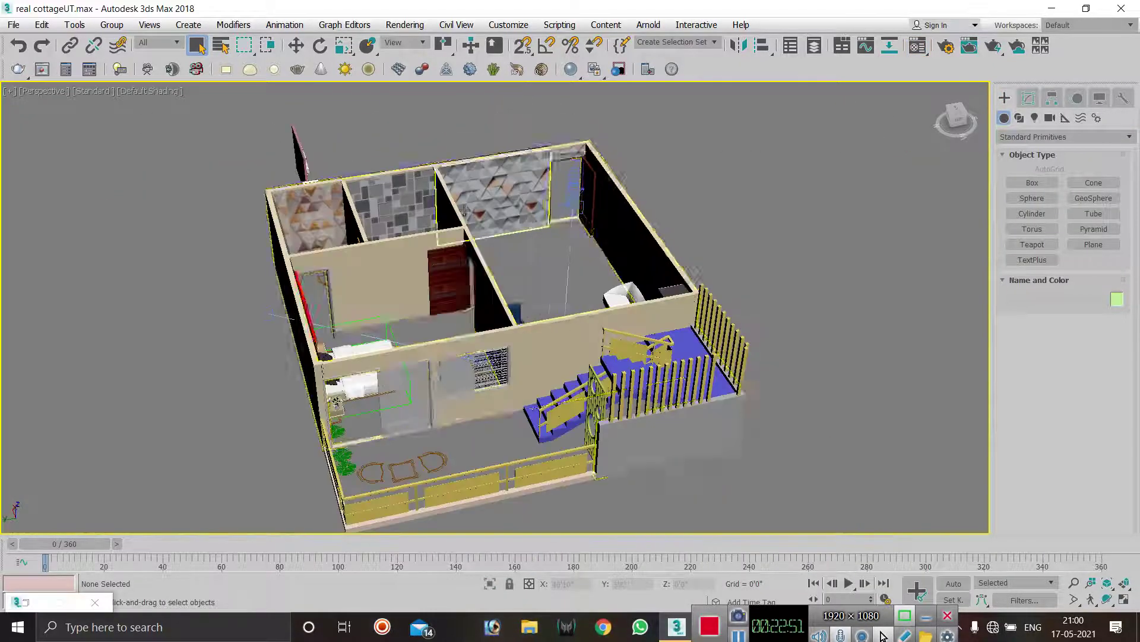
scroll(532, 247, "up", 5)
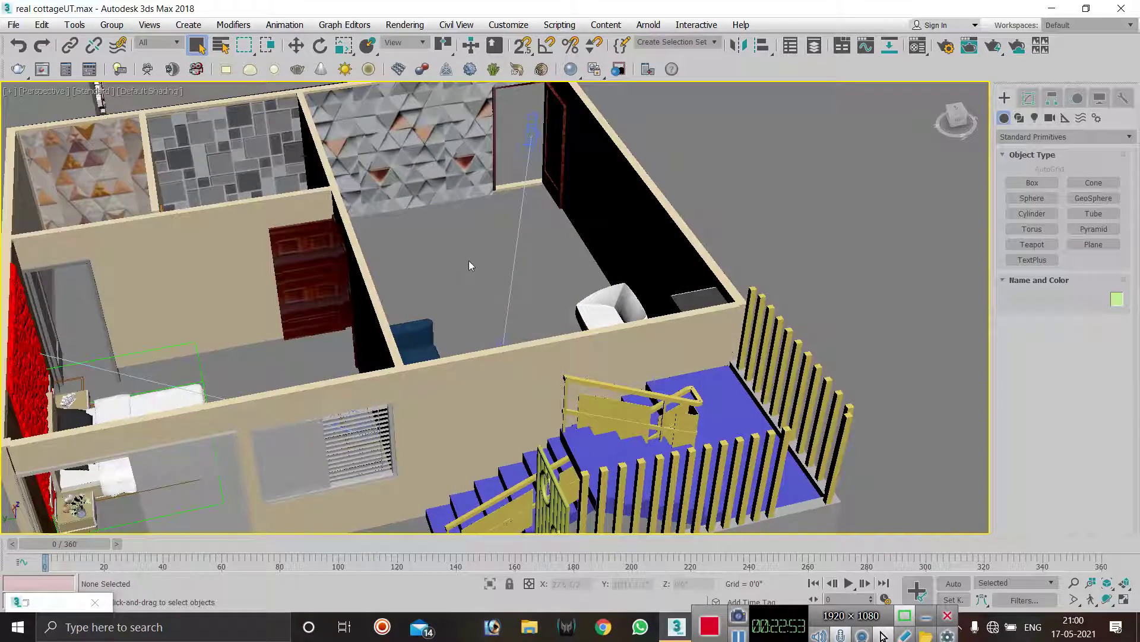
key("t")
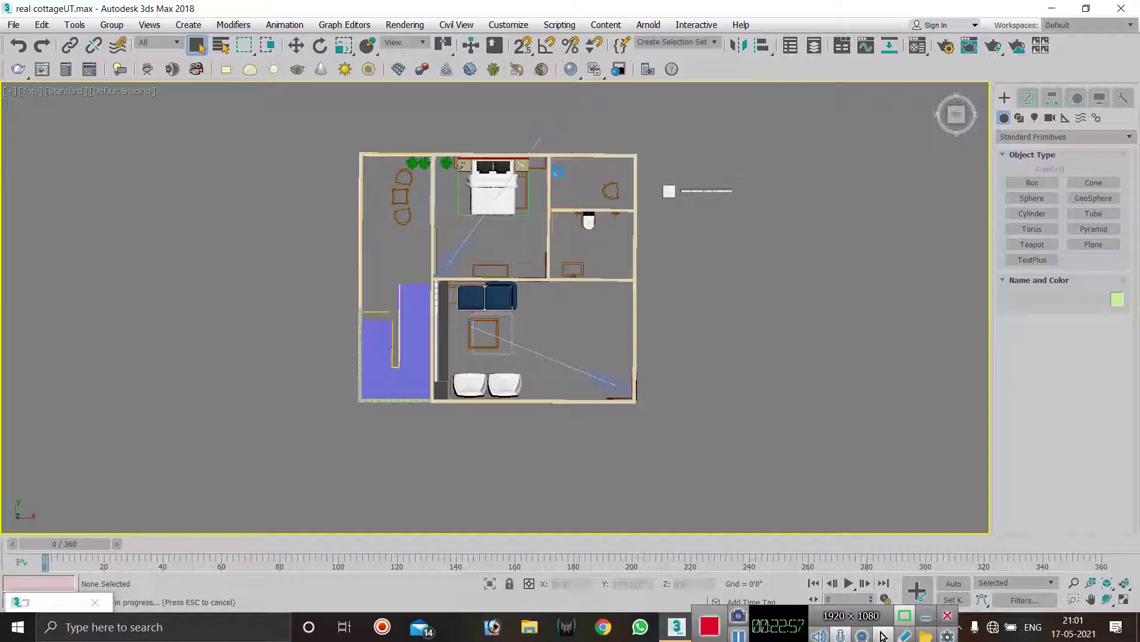
scroll(558, 172, "up", 2)
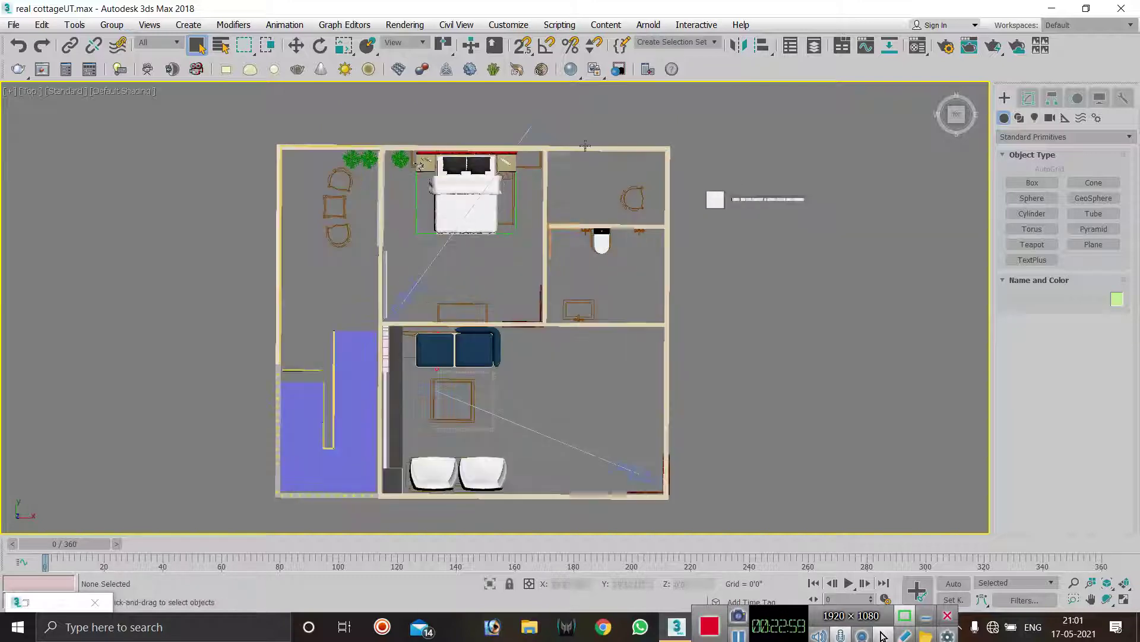
right_click(522, 47)
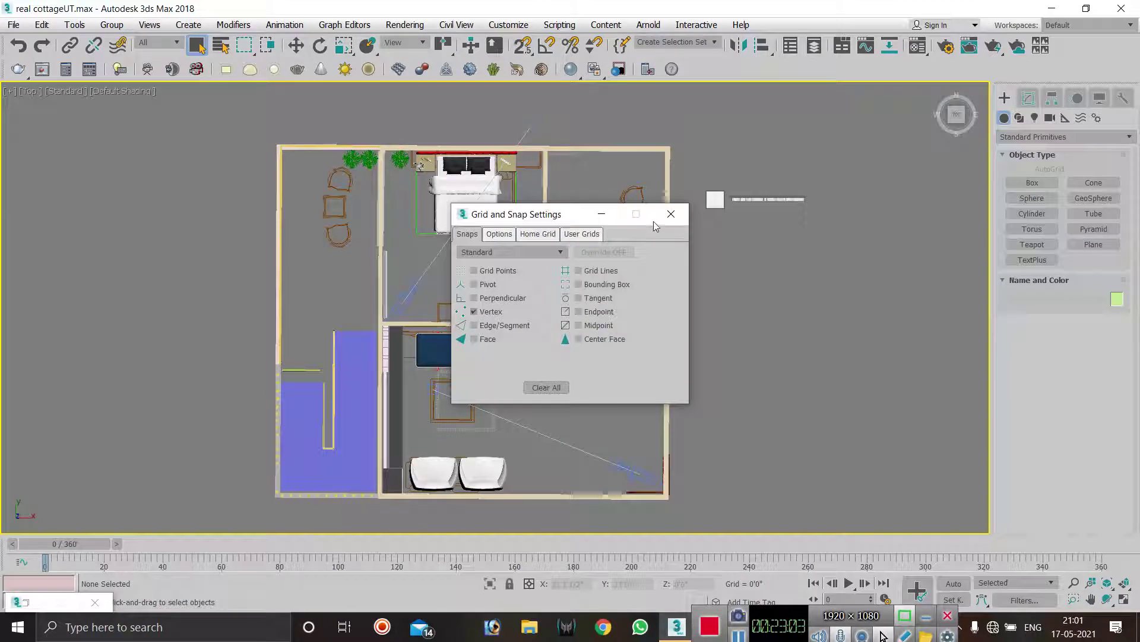
left_click(671, 214)
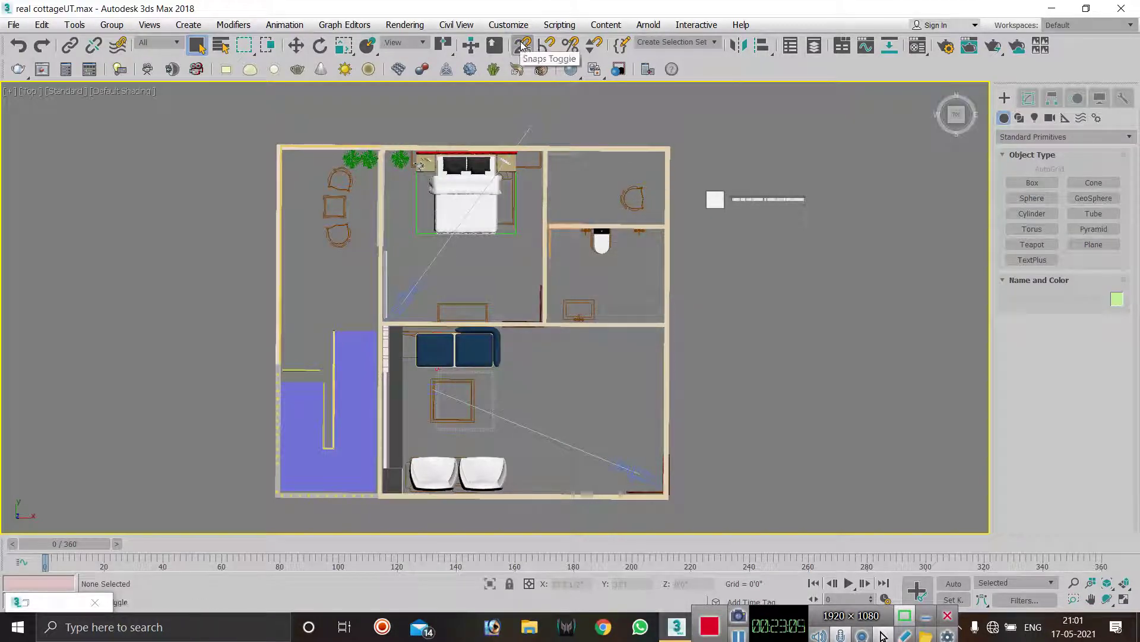
left_click(523, 46)
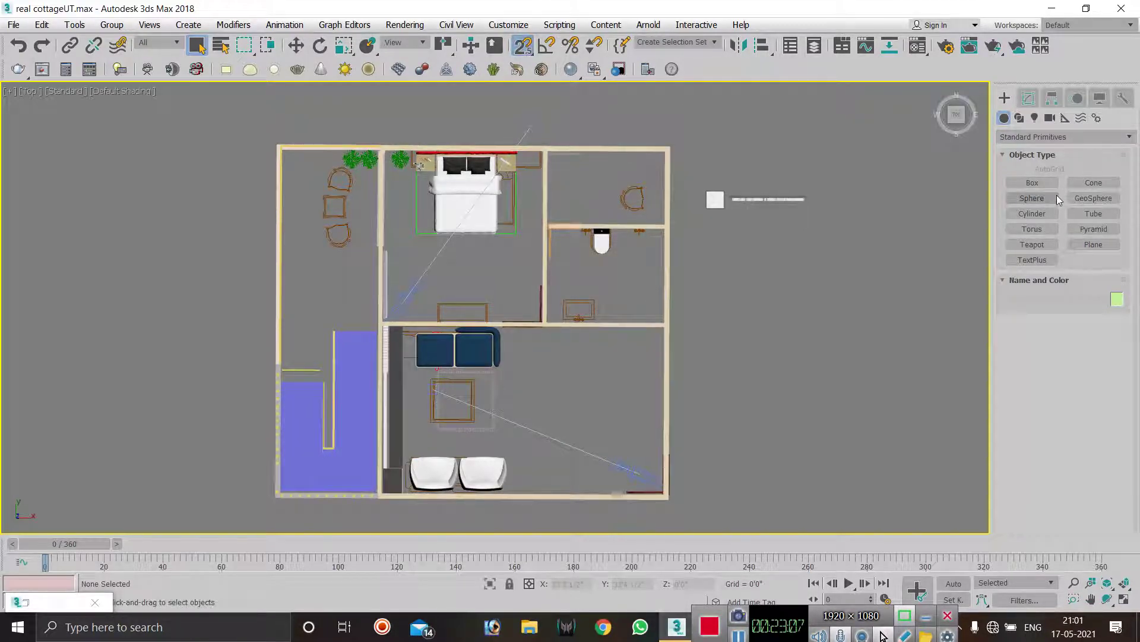
- Draw a floor plane about 28'6 1/2" by 32'2" between opposite outer corners of the cottage plan
left_click(1094, 244)
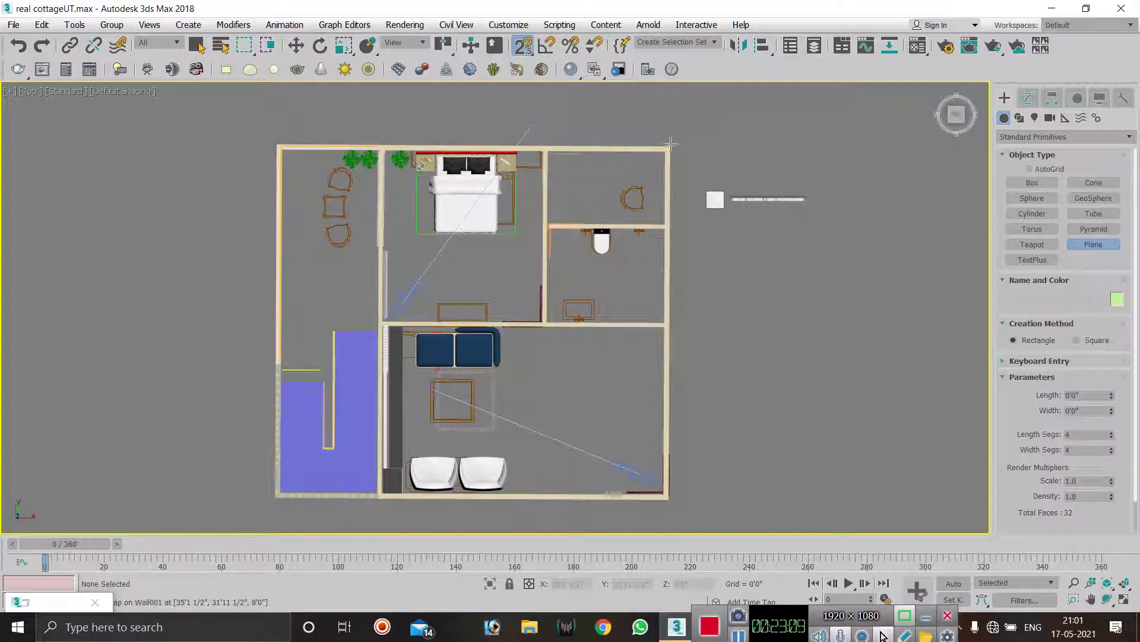
left_click_drag(671, 145, 275, 498)
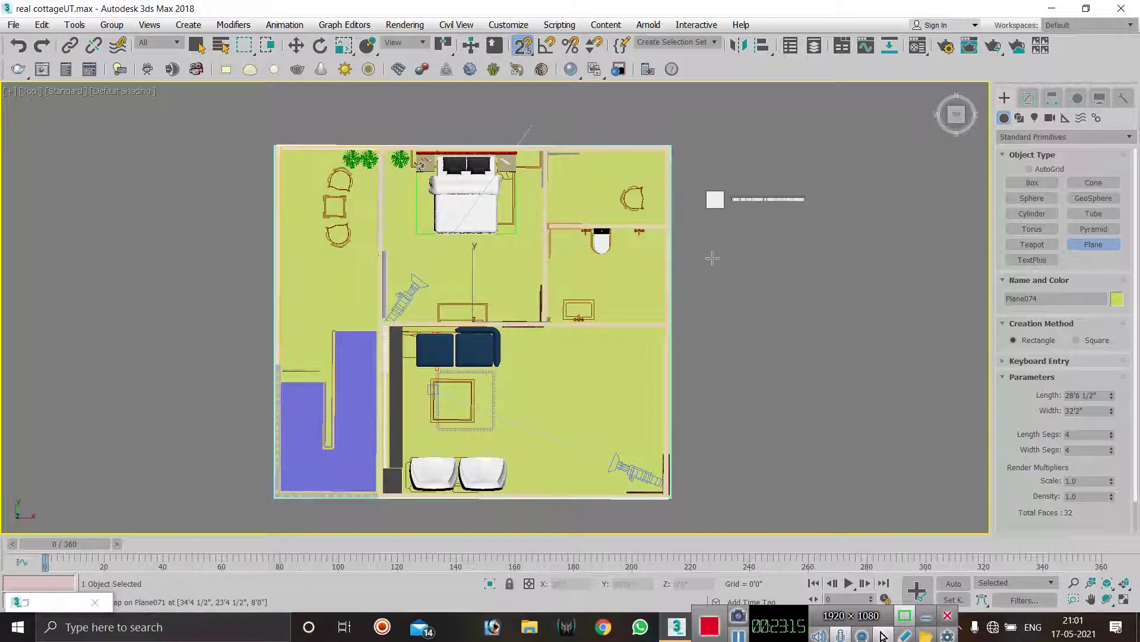
right_click(714, 254)
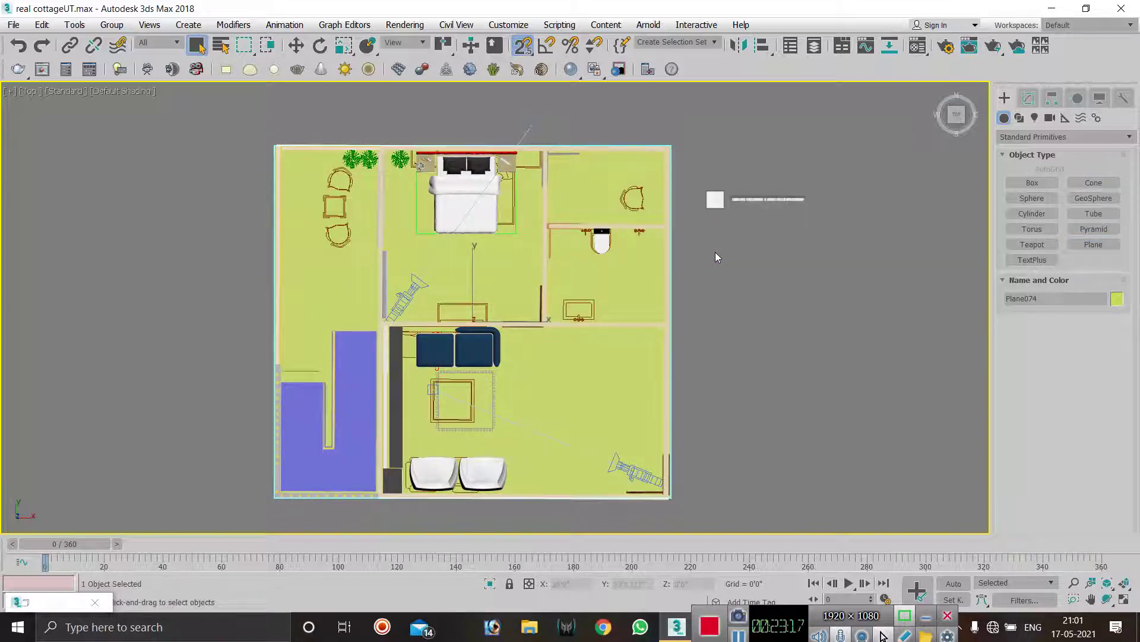
- Examine the new floor plane in the perspective view from a corner of the cottage, and select it
key("p")
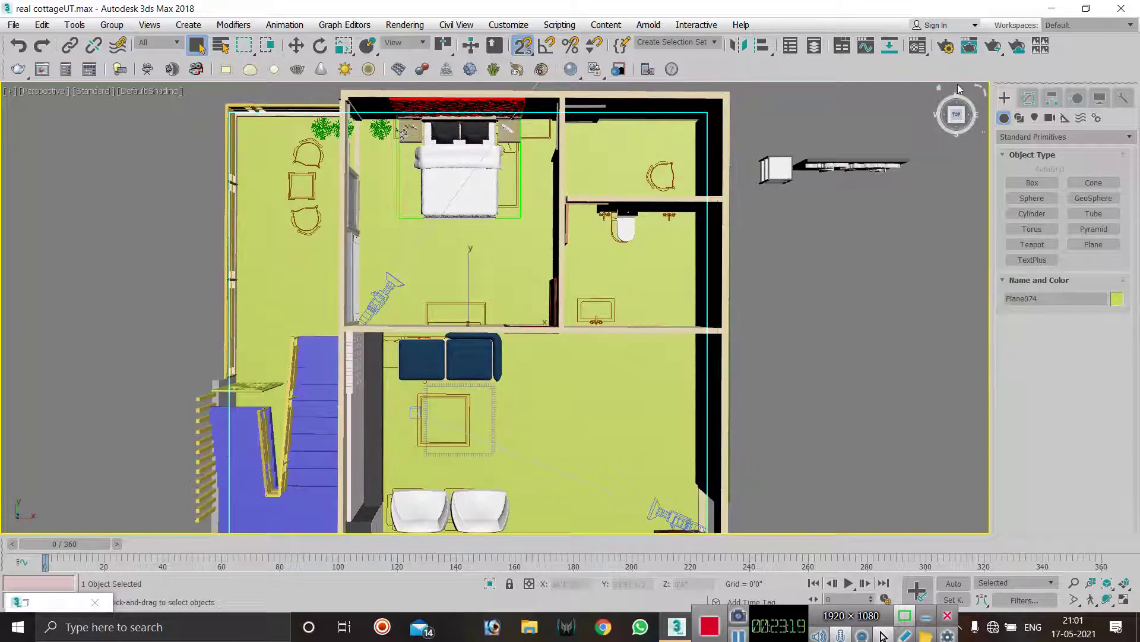
left_click(940, 85)
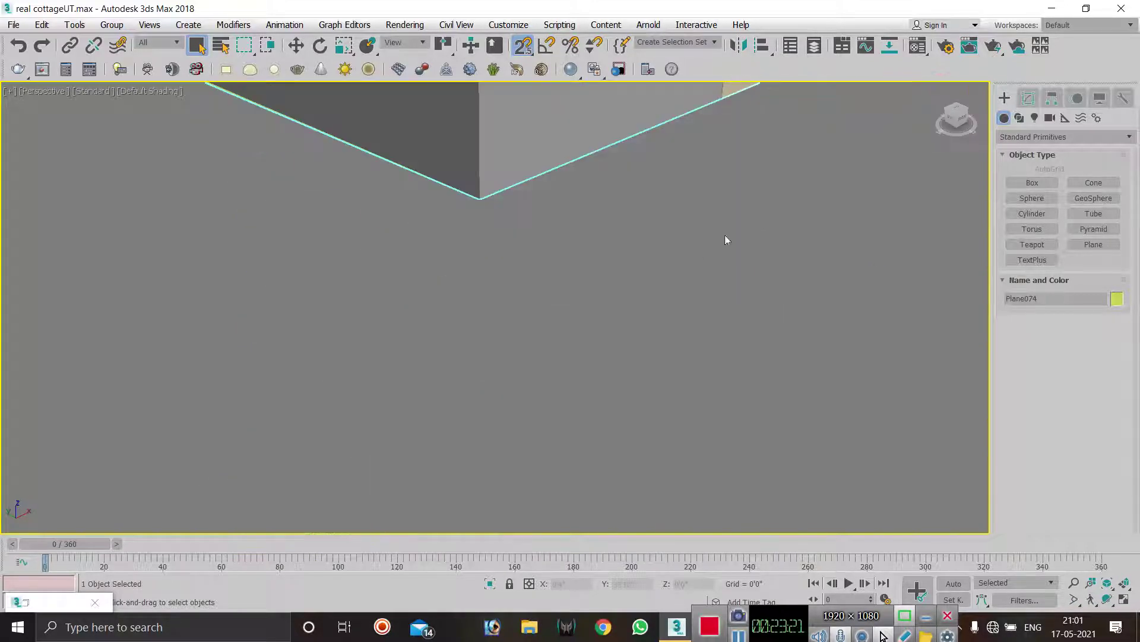
scroll(639, 211, "up", 10)
scroll(640, 211, "up", 4)
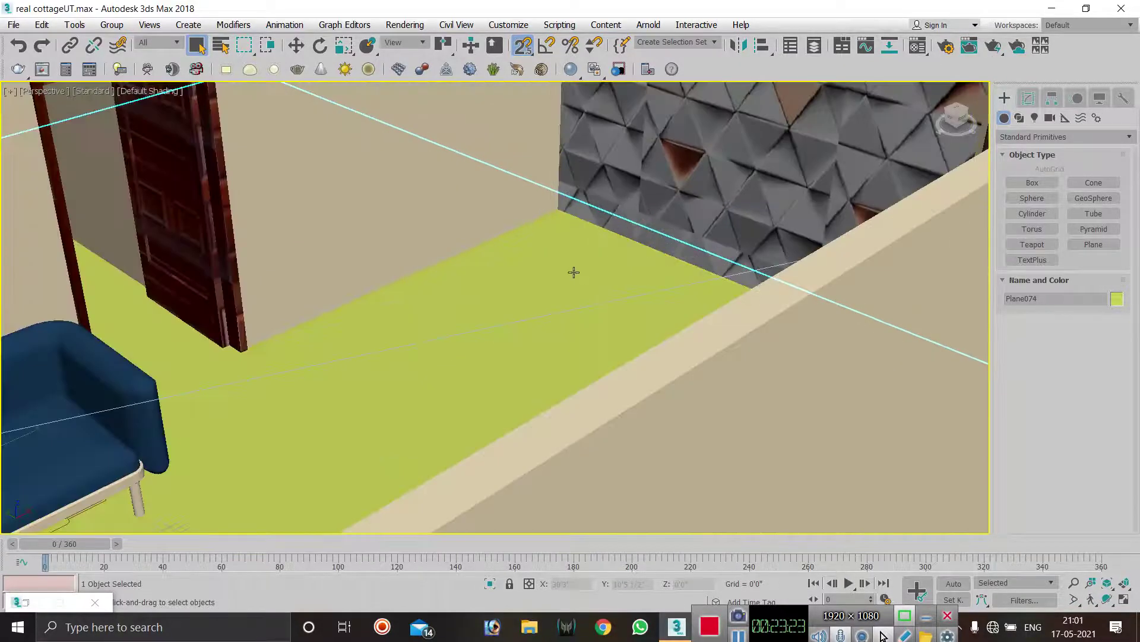
scroll(485, 303, "down", 14)
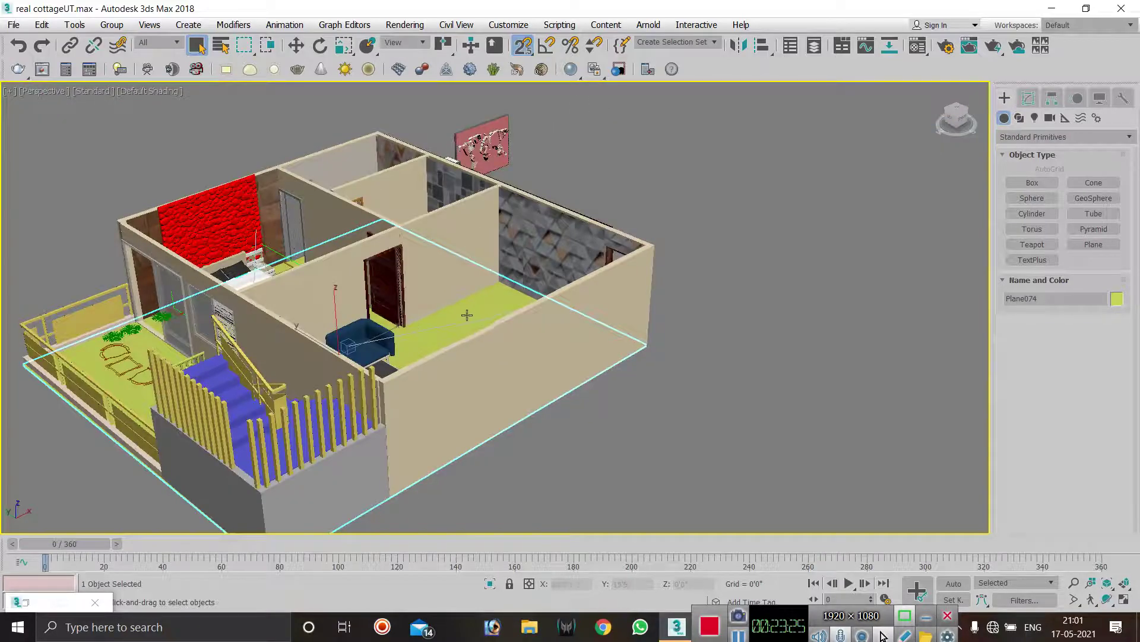
scroll(446, 331, "up", 2)
left_click(708, 179)
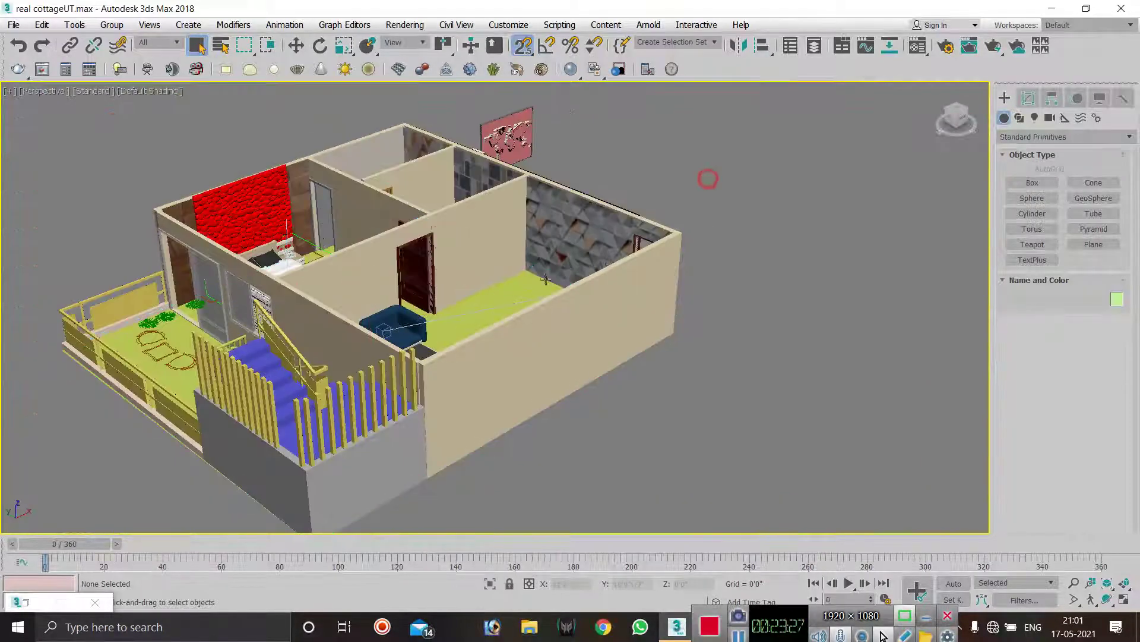
scroll(497, 303, "up", 3)
left_click(545, 279)
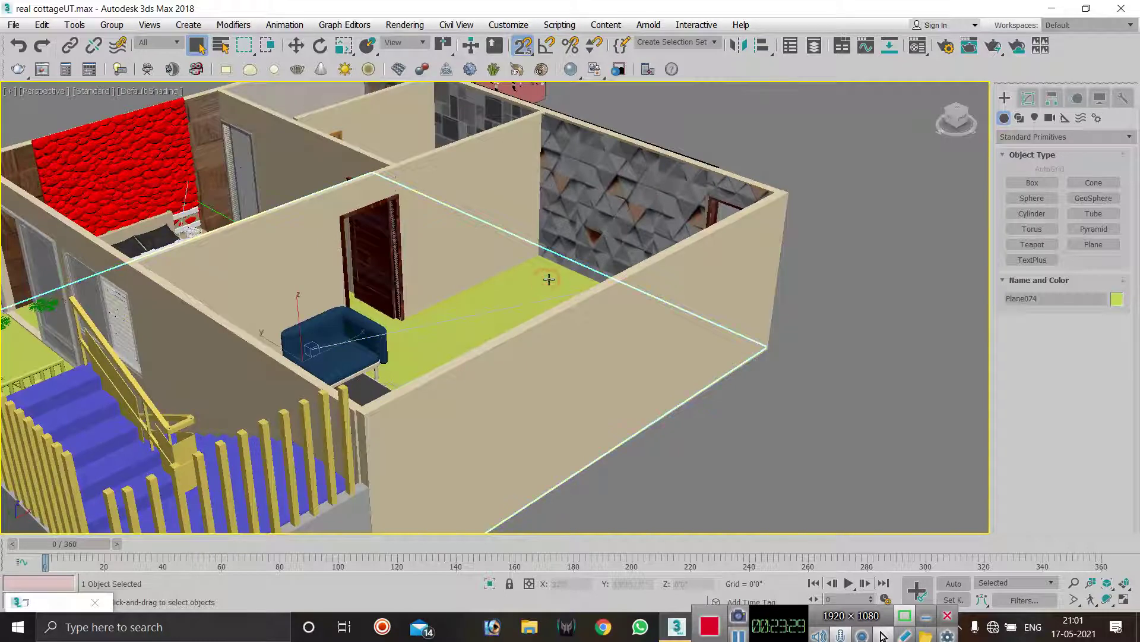
- Bring up the Material Editor and rename the orange sample material, Material #8, as FLOORING
key("m")
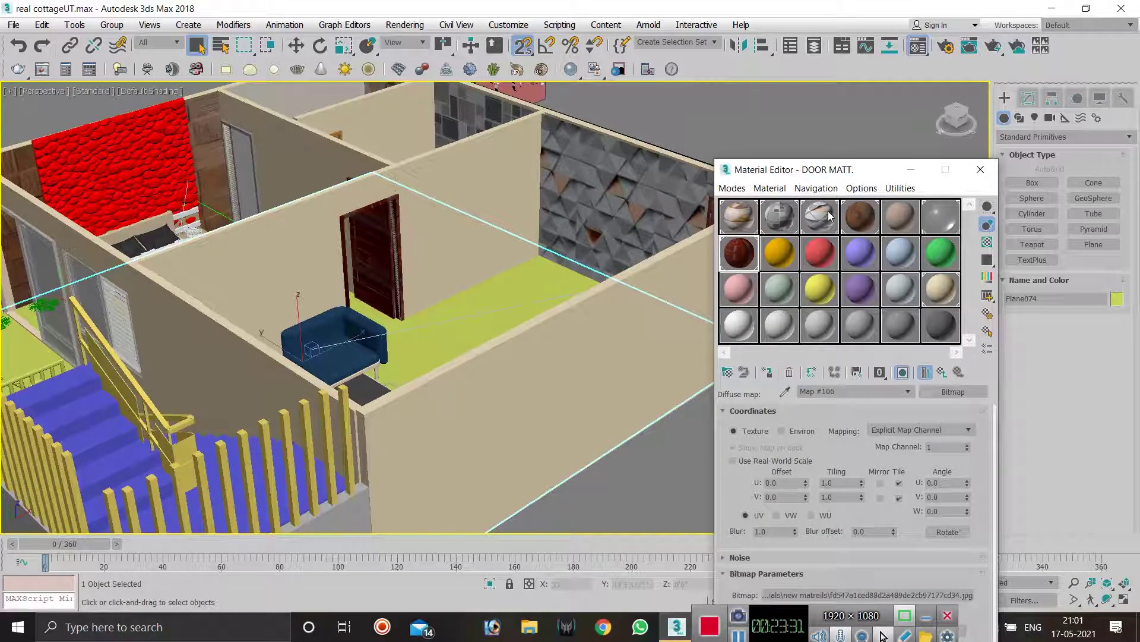
left_click(777, 256)
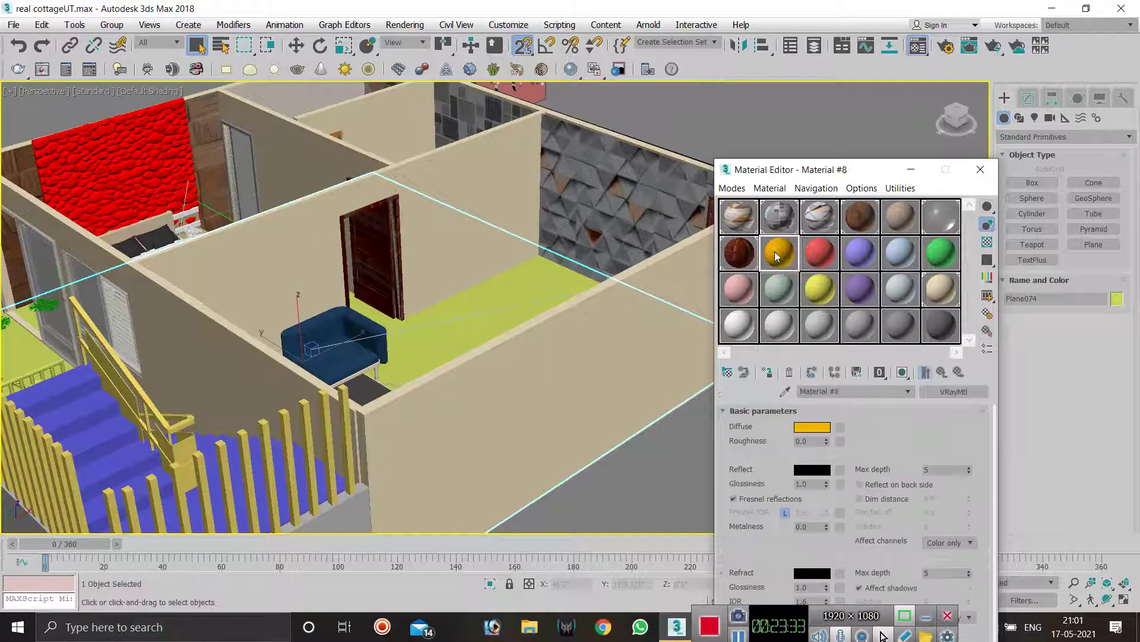
left_click(834, 389)
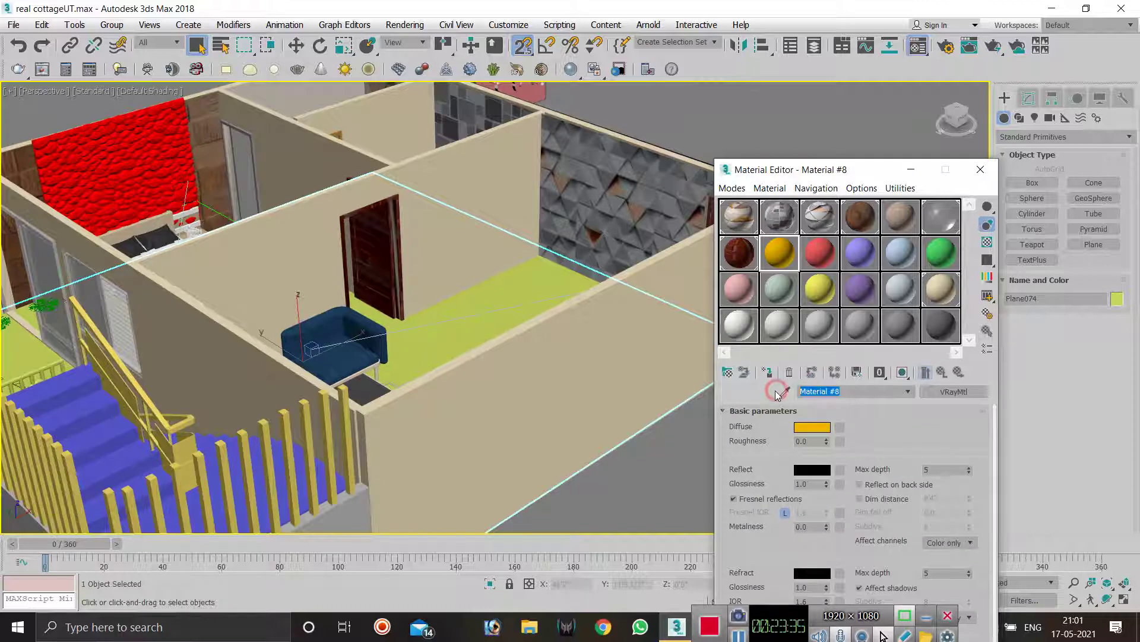
type("FLOORING")
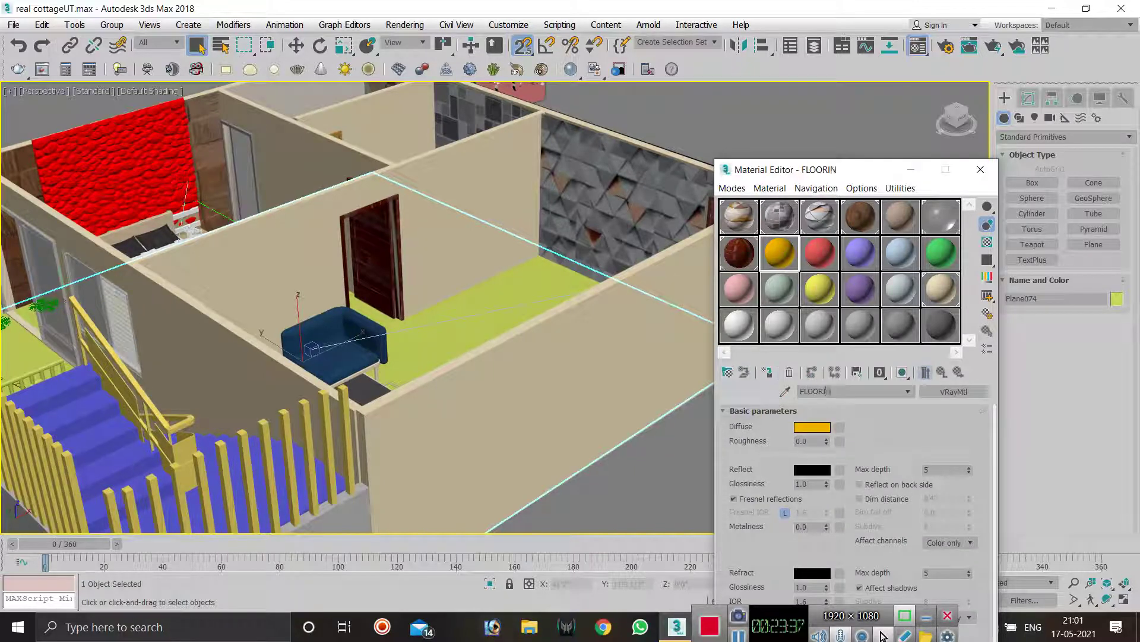
- Load the dark wood plank image 2128b3d2ca069281219e6e4e9f94db9b as the FLOORING material's diffuse bitmap
left_click(840, 427)
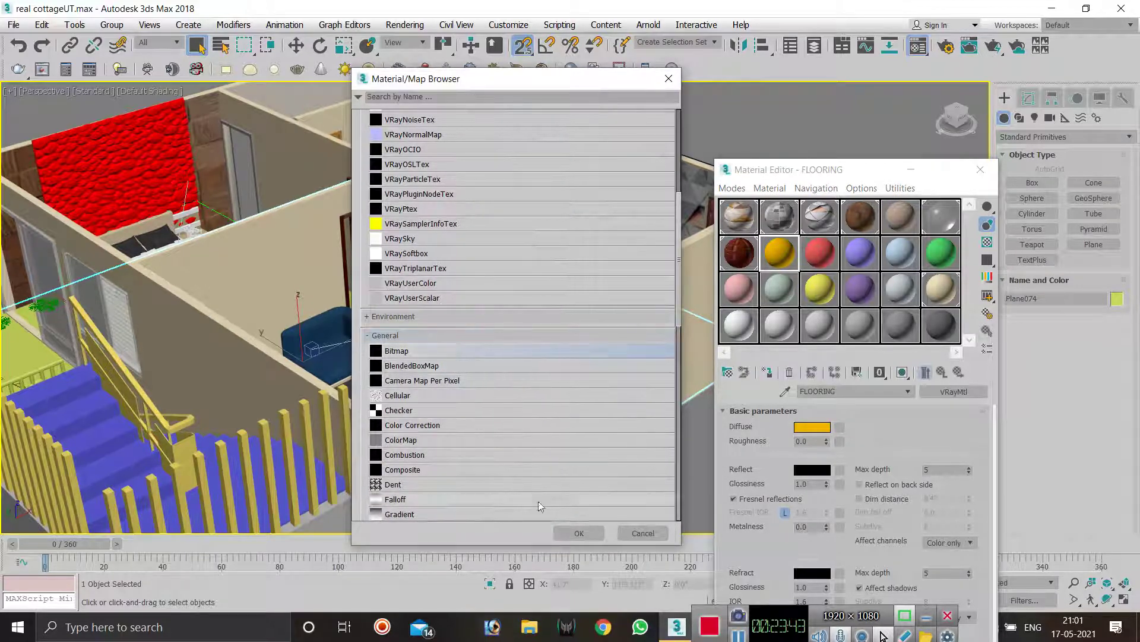
left_click(580, 532)
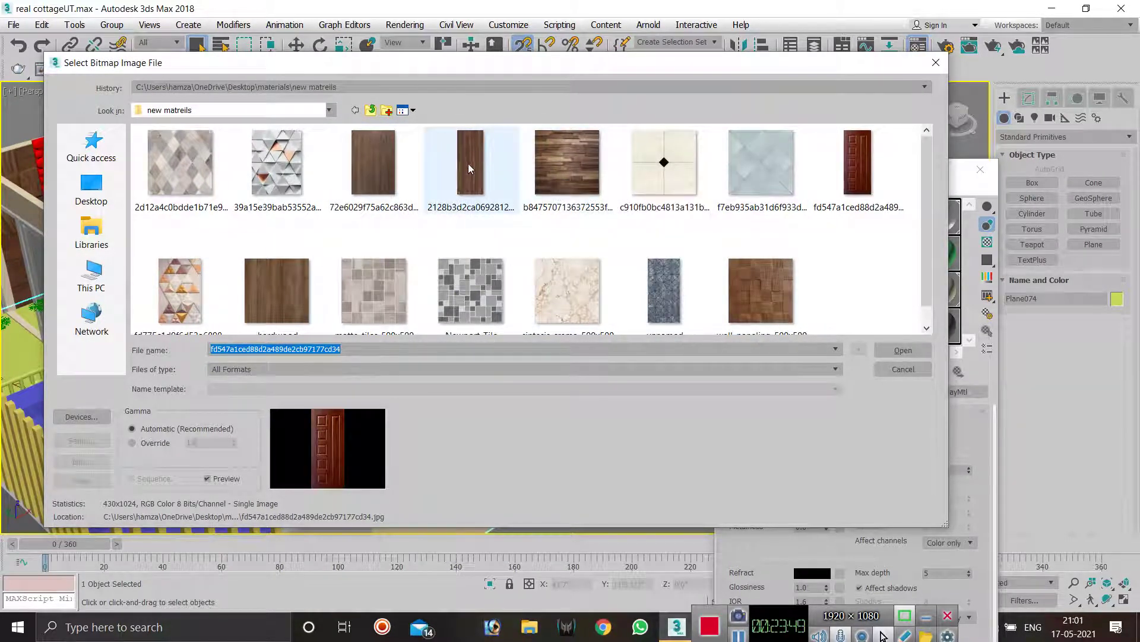
left_click(396, 166)
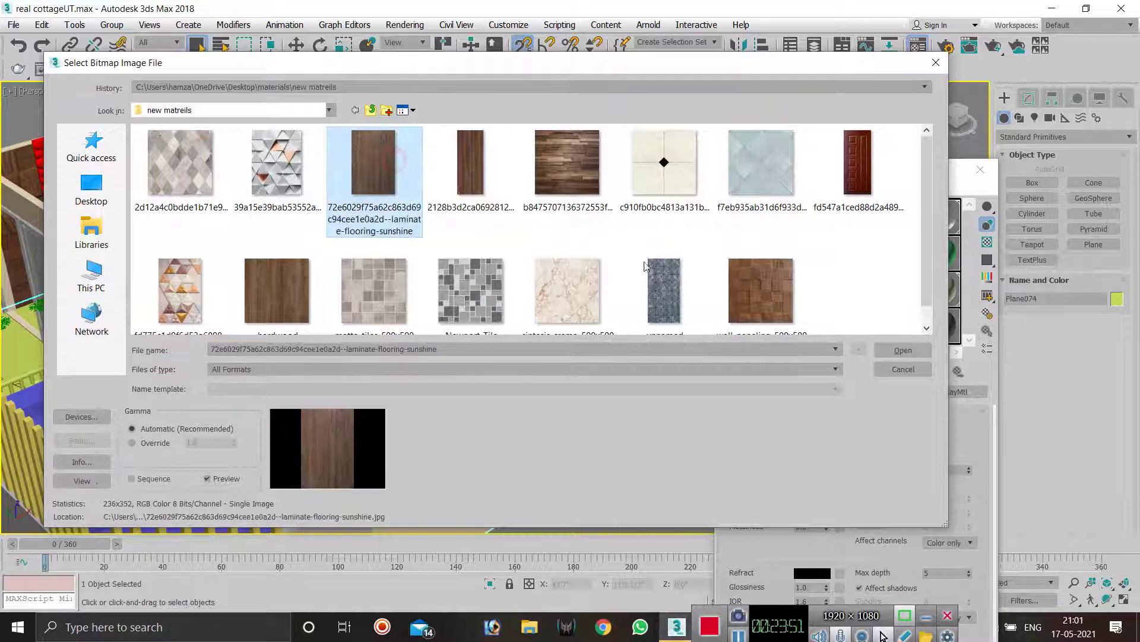
left_click(470, 163)
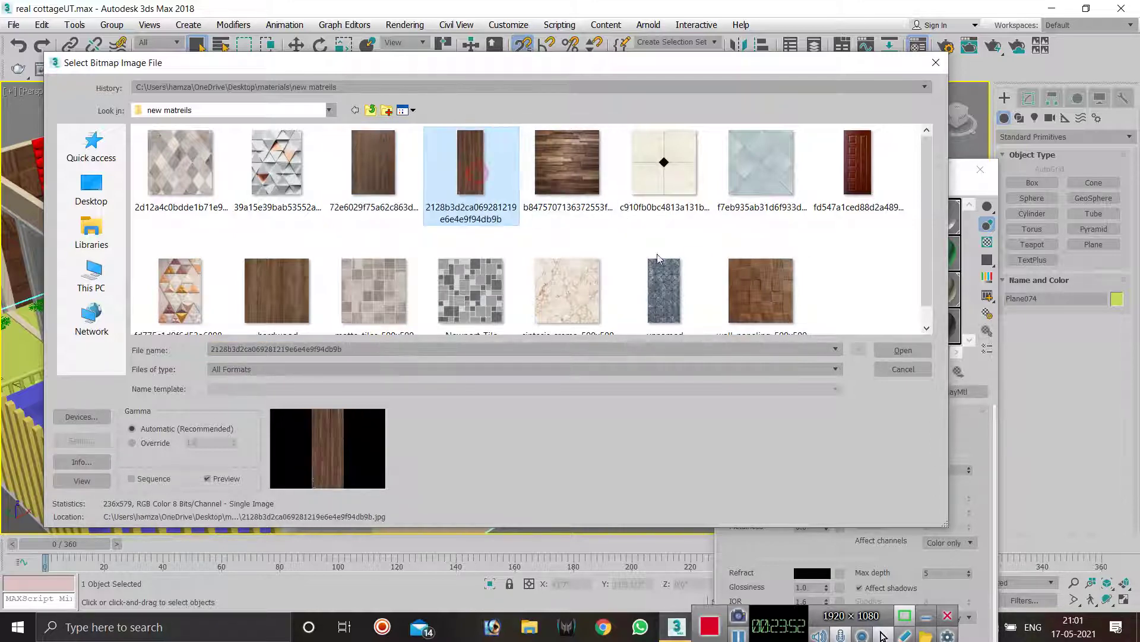
left_click(878, 353)
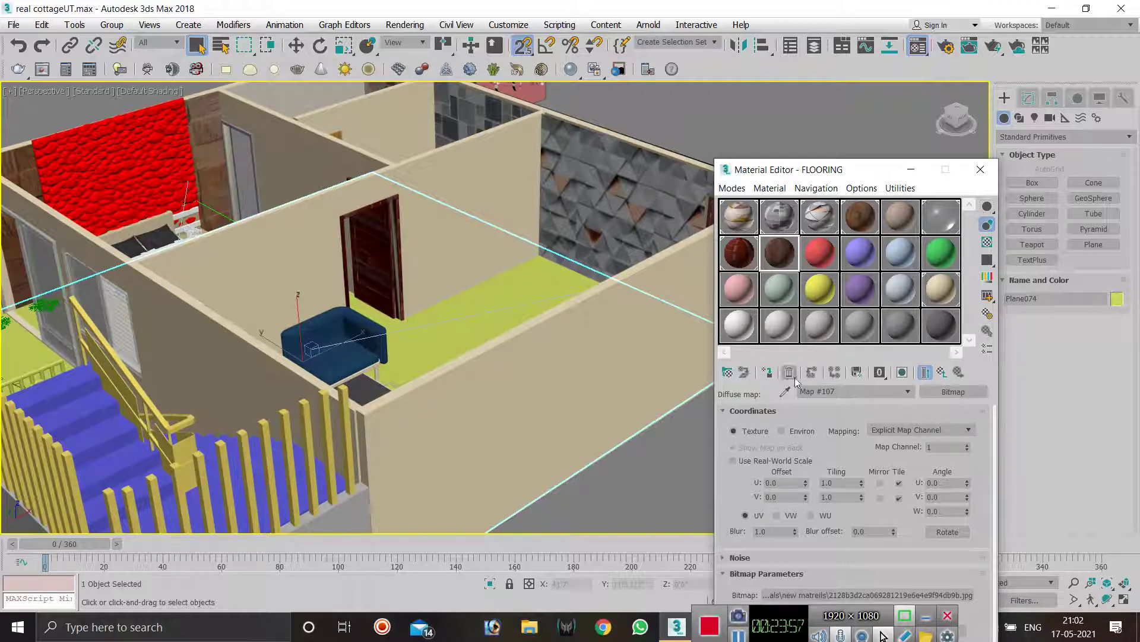
- Return to the FLOORING material's basic parameters and set its reflection colour to dark grey
left_click(927, 372)
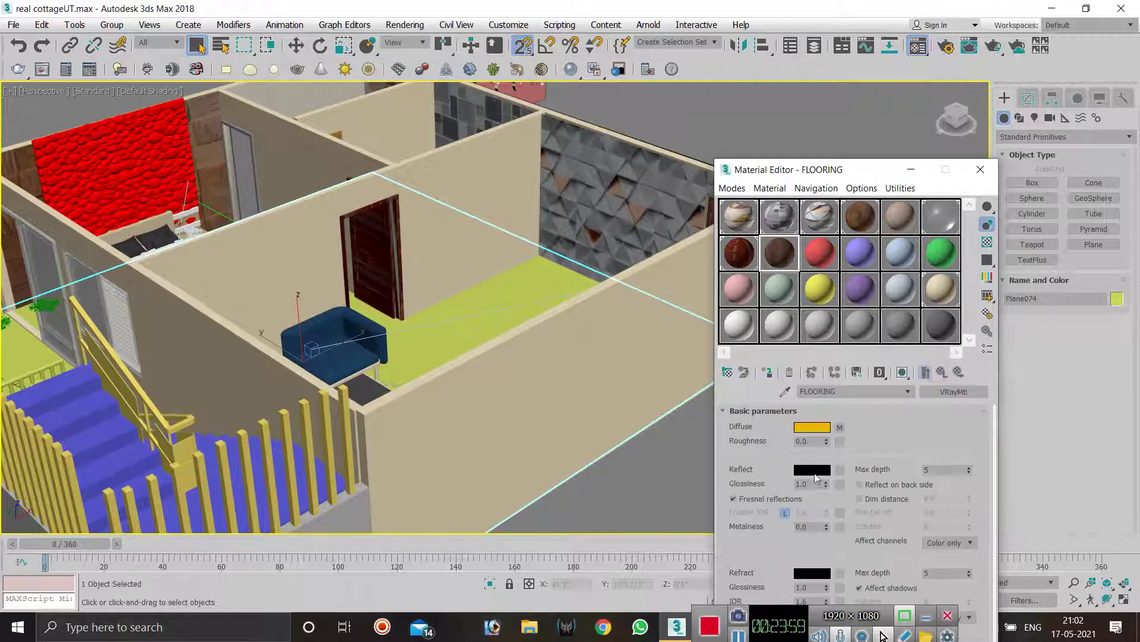
left_click(813, 471)
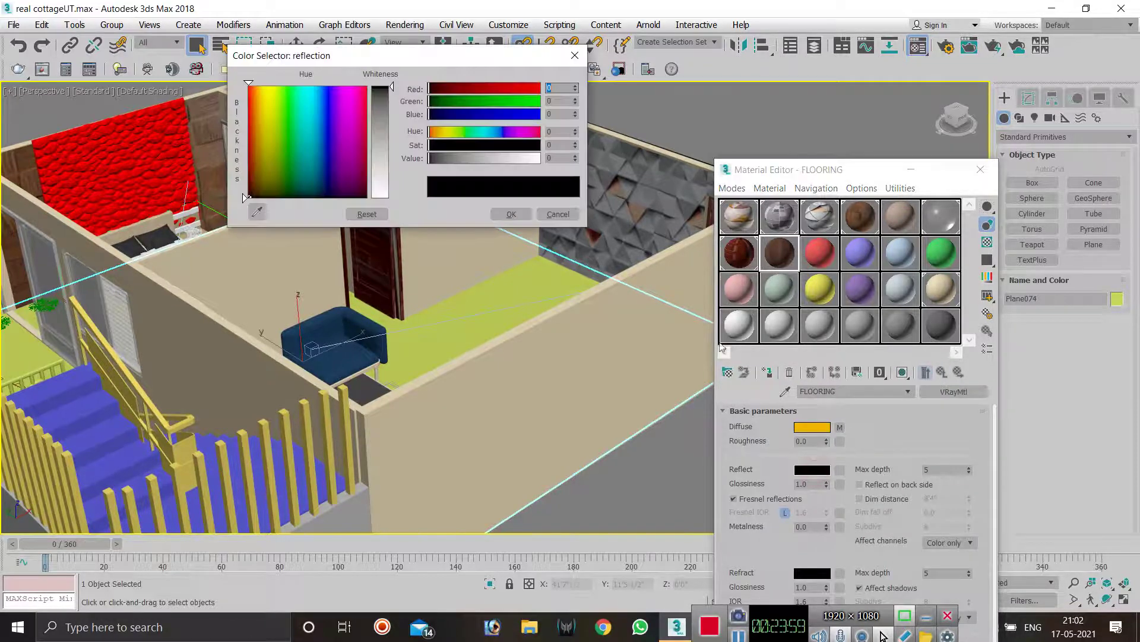
left_click(379, 95)
left_click(509, 215)
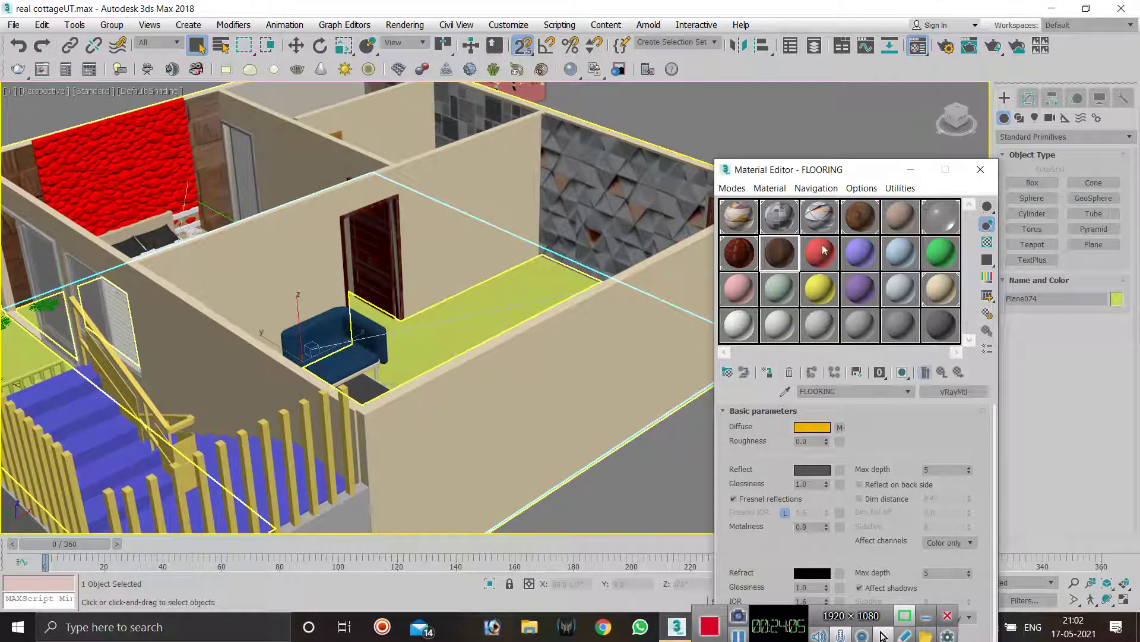
- Assign the FLOORING material to the selected floor plane and show its wood texture in the viewport
left_click_drag(780, 253, 619, 264)
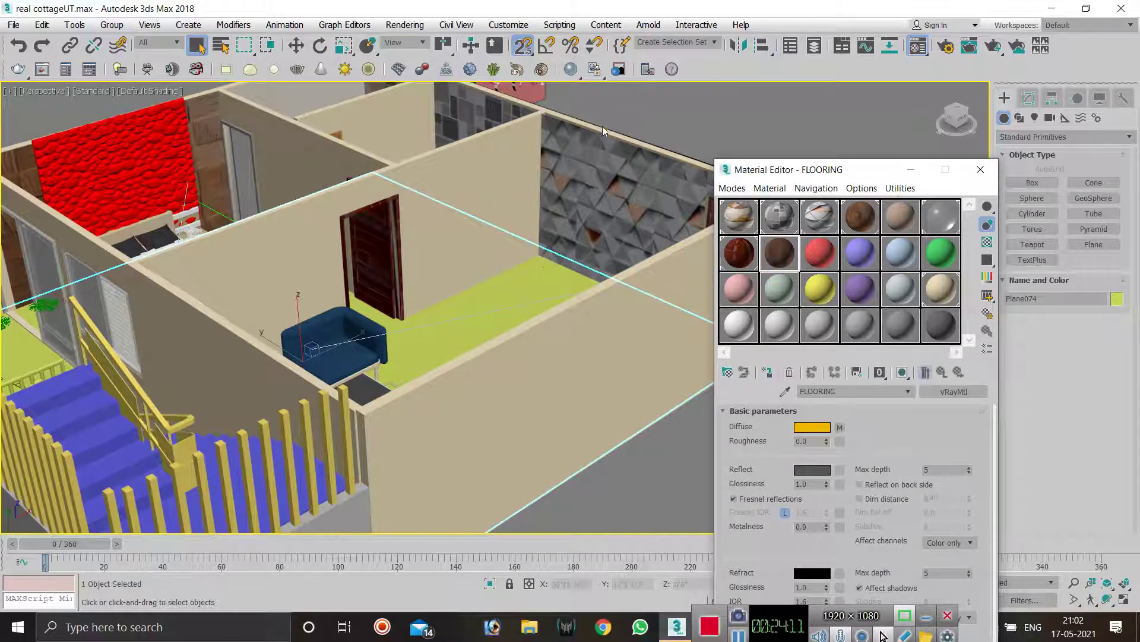
left_click(532, 281)
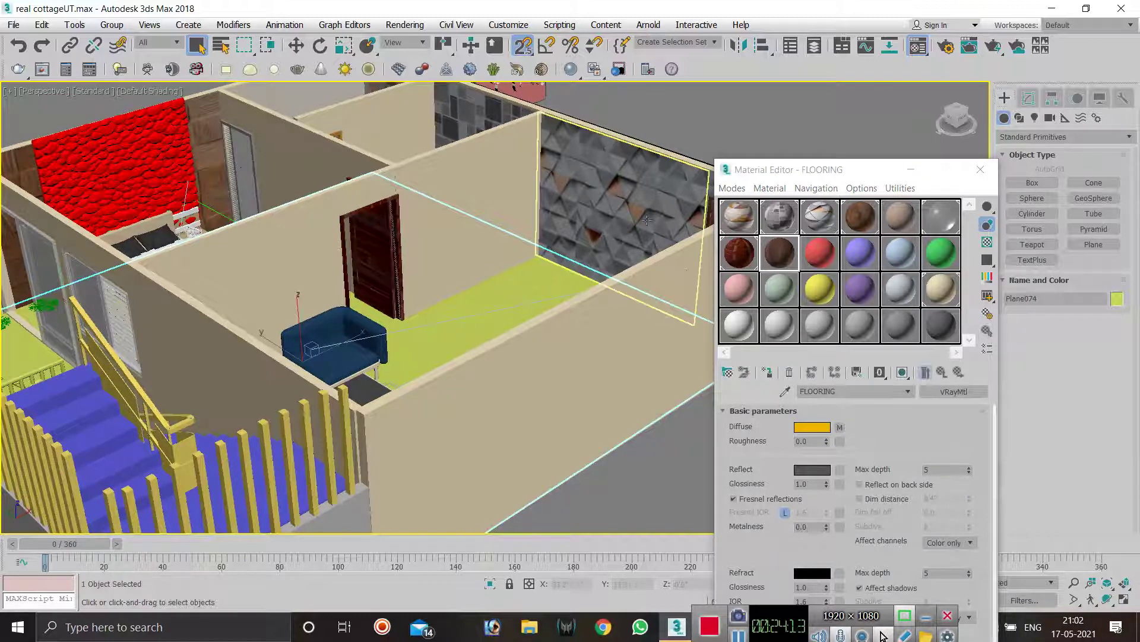
left_click(767, 373)
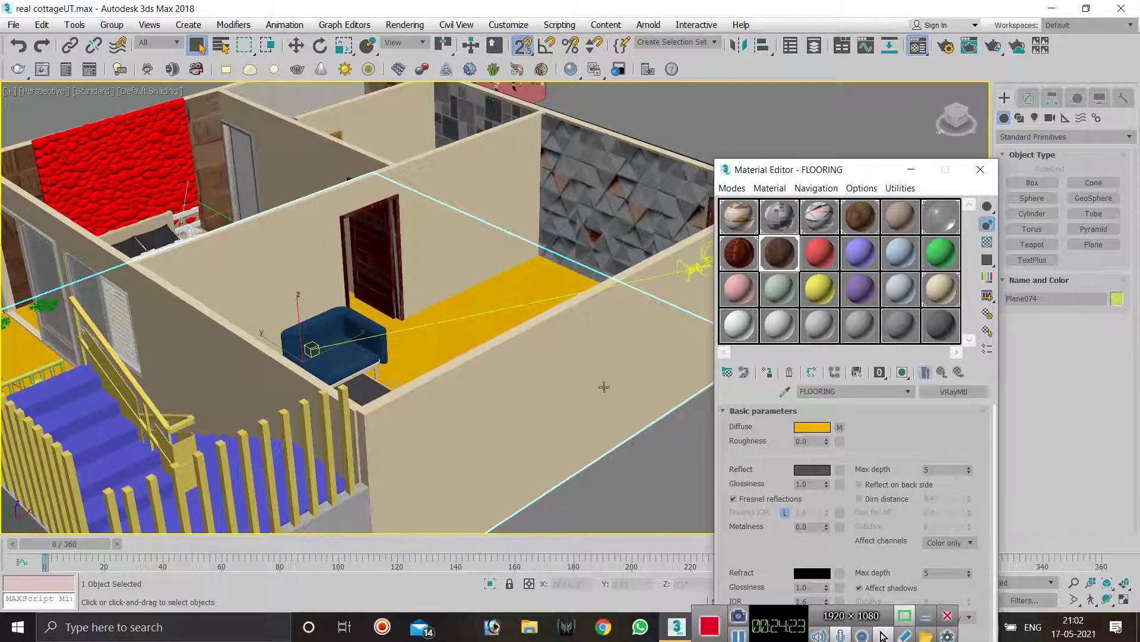
left_click(902, 372)
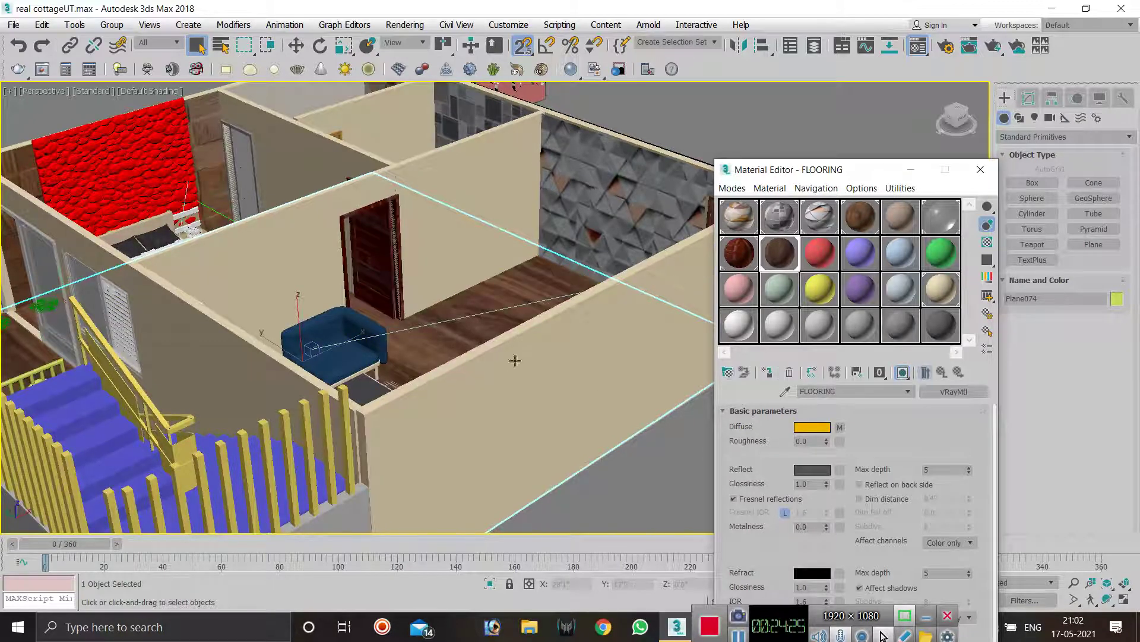
- Add a UVW Map modifier to the cottage's floor plane
scroll(499, 356, "down", 3)
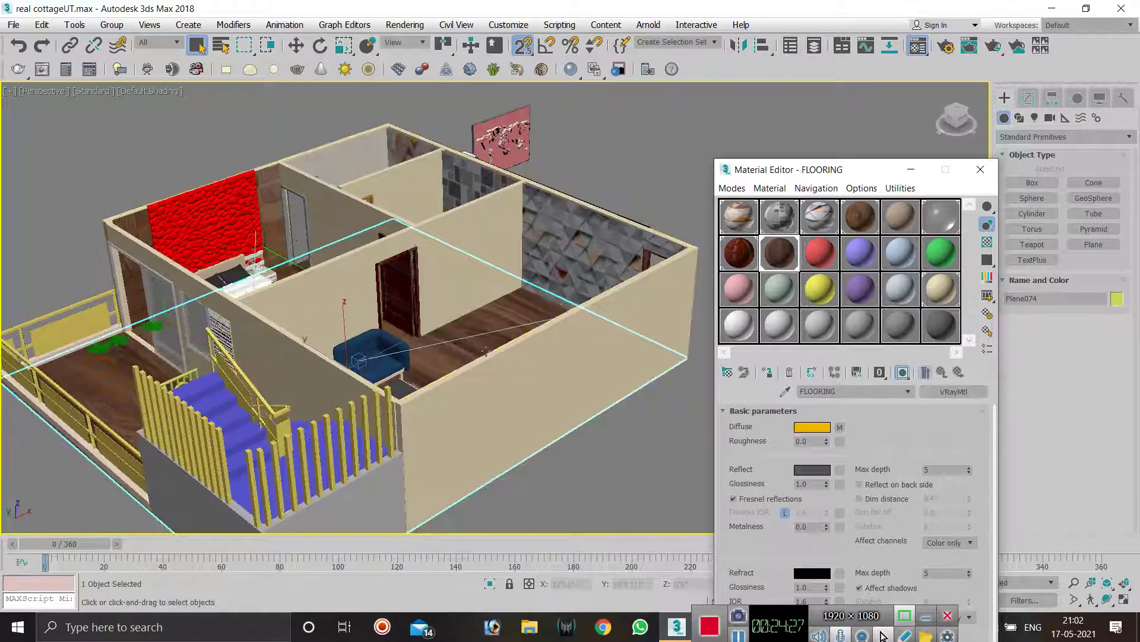
scroll(486, 351, "down", 3)
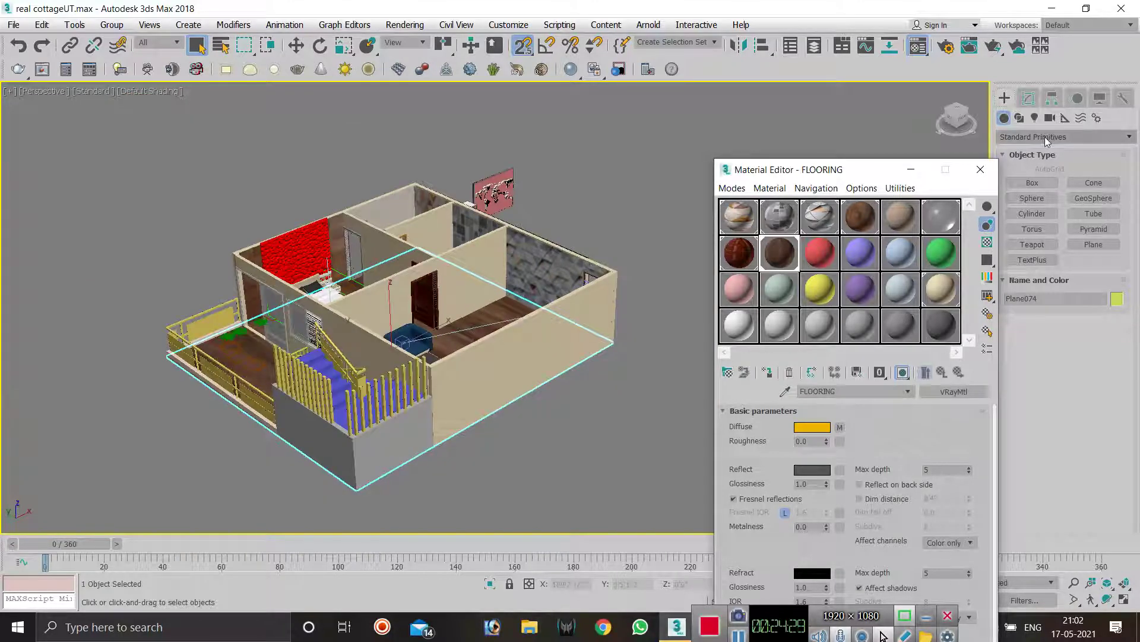
left_click(1029, 98)
left_click(1050, 141)
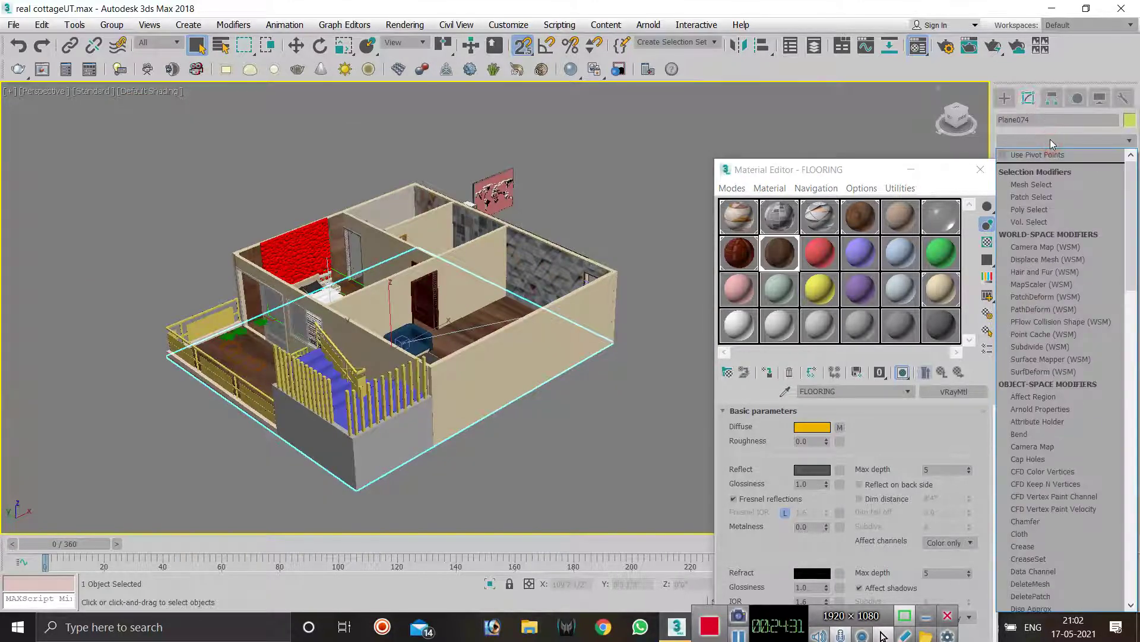
type("uvw")
key("Return")
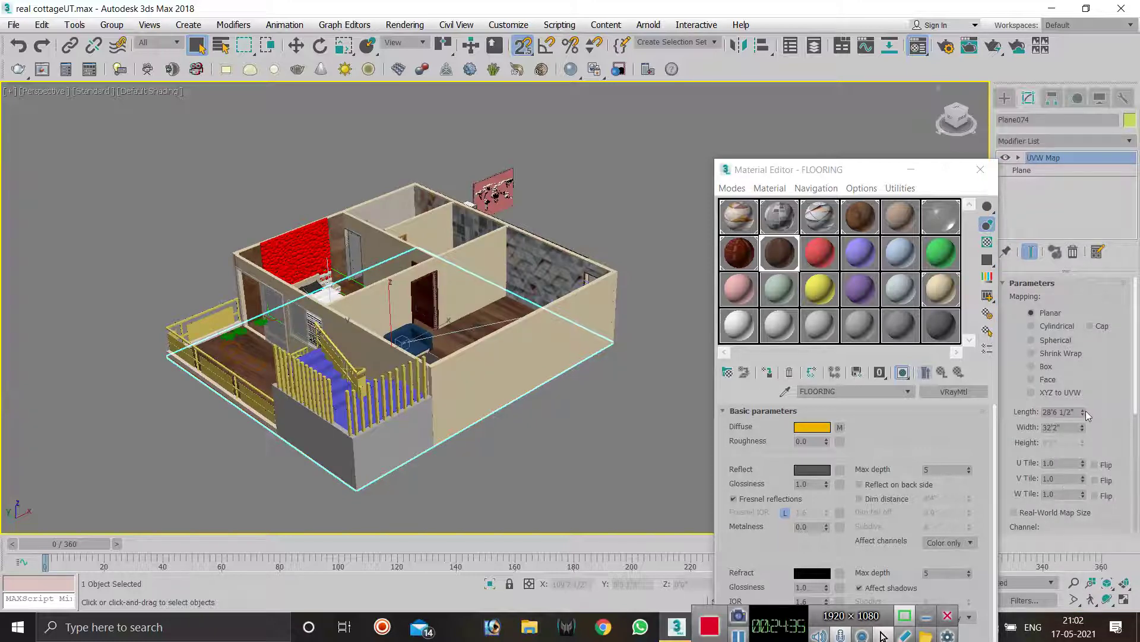
- Set the floor's planar mapping to length 4'1 1/2", width 3'10" and V tile 1.16, deselect the floor and close the Material Editor
left_click_drag(1083, 412, 1079, 497)
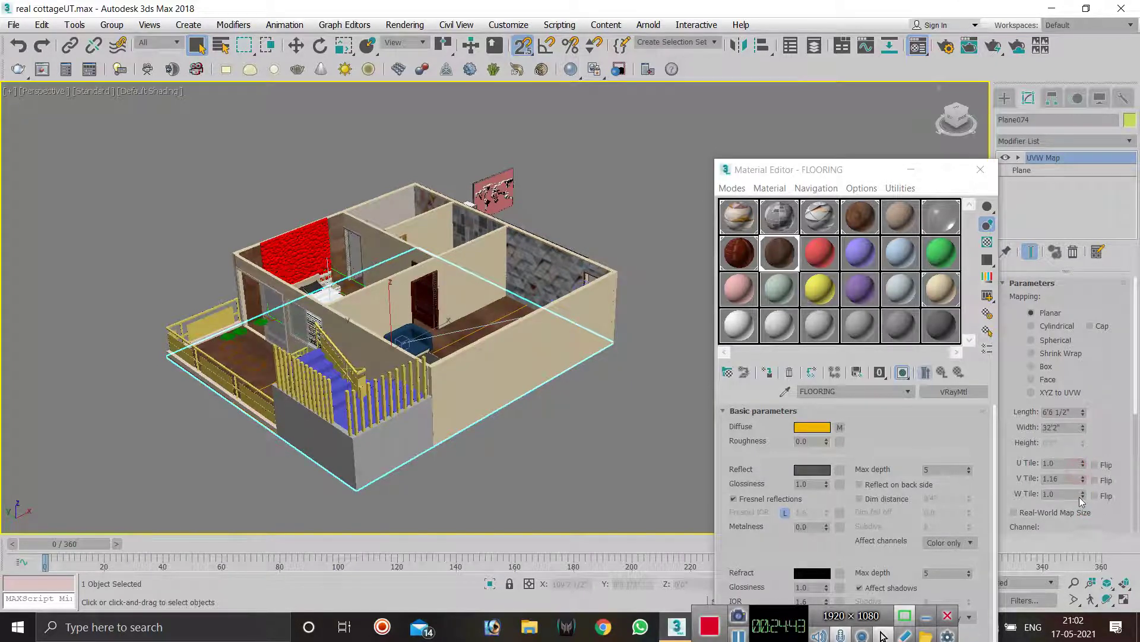
mouse_move(1084, 412)
left_mouse_down()
mouse_move(1080, 450)
mouse_move(1079, 433)
left_mouse_up()
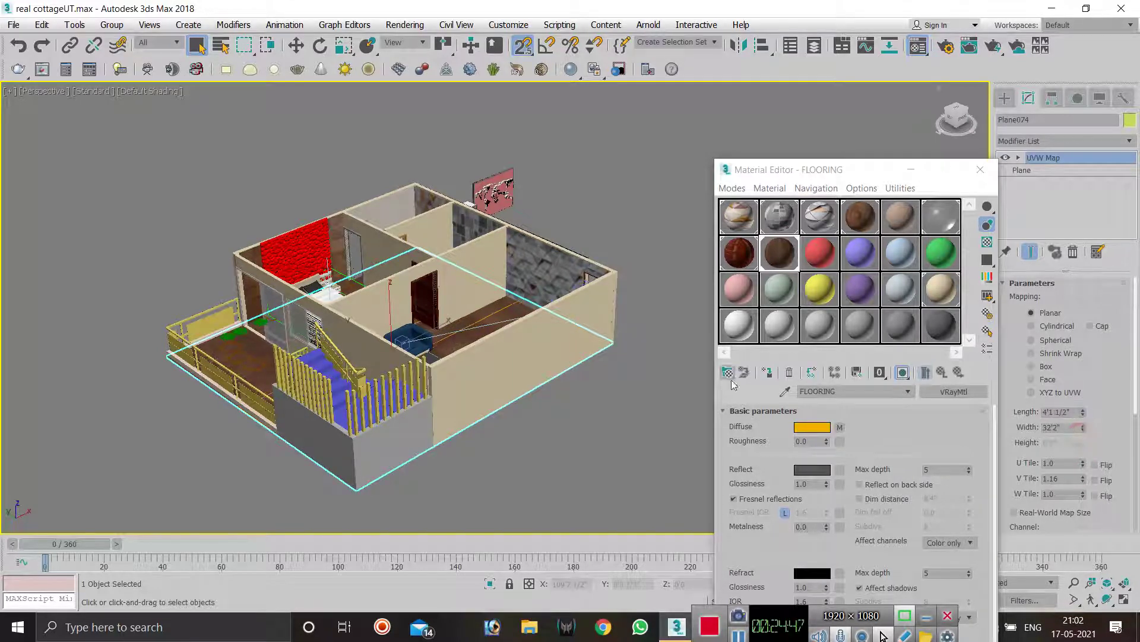
scroll(547, 293, "up", 5)
scroll(577, 366, "down", 3)
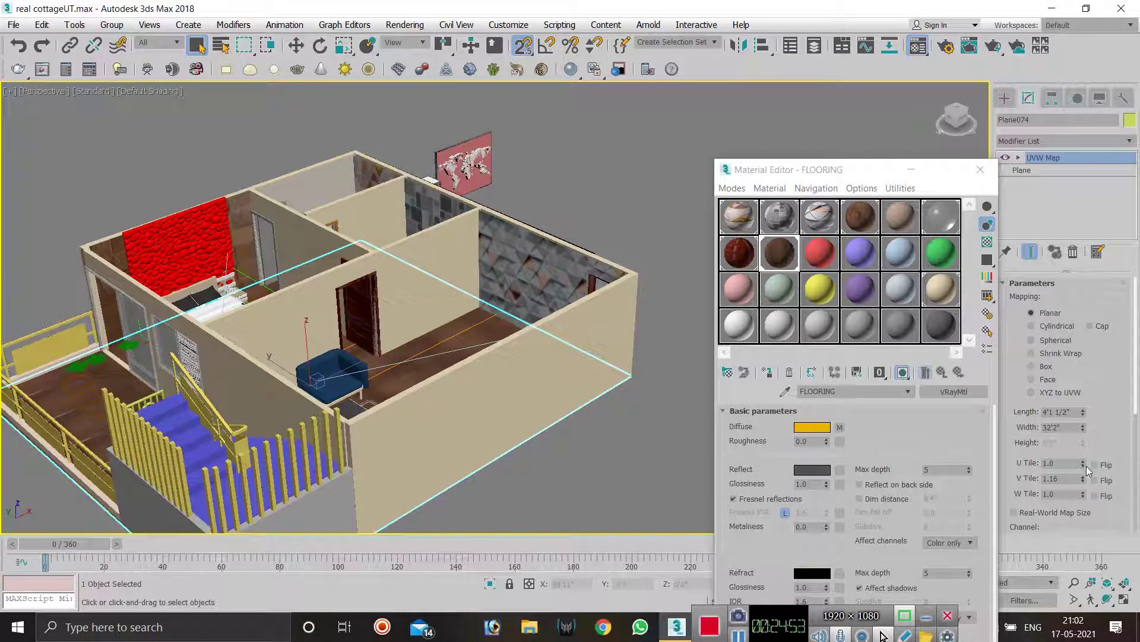
left_click_drag(1084, 430, 1077, 476)
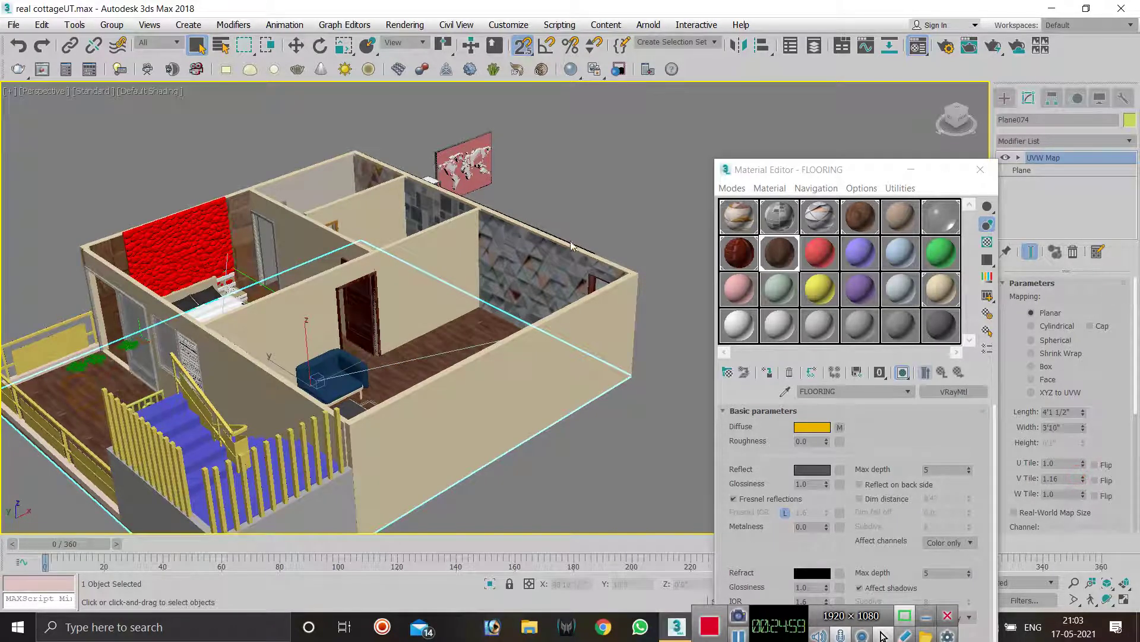
left_click(589, 218)
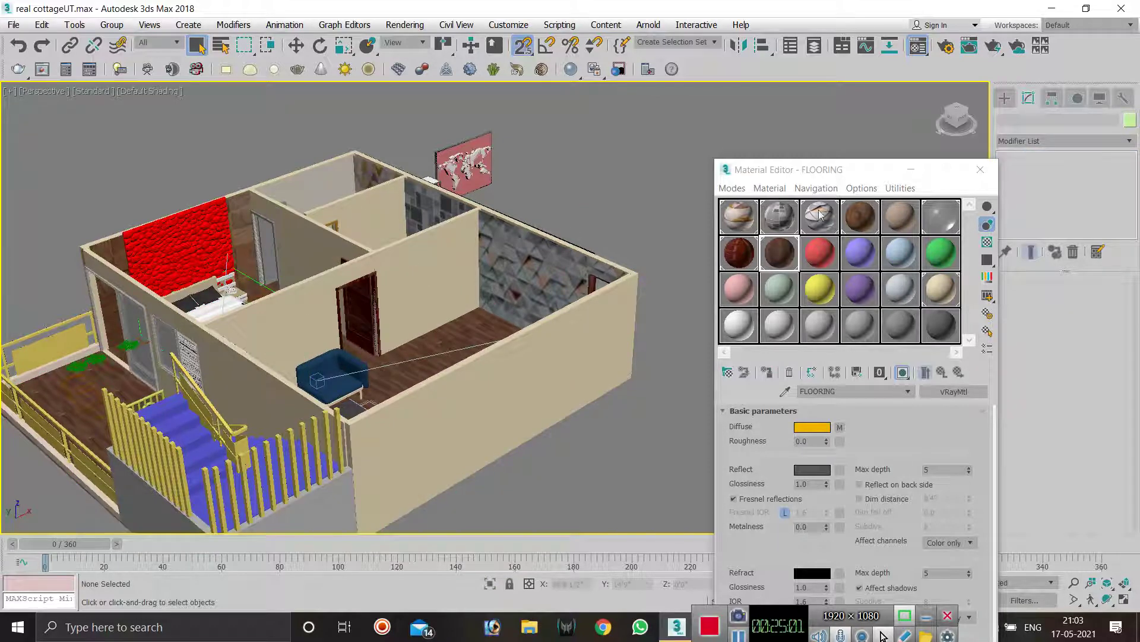
left_click(980, 169)
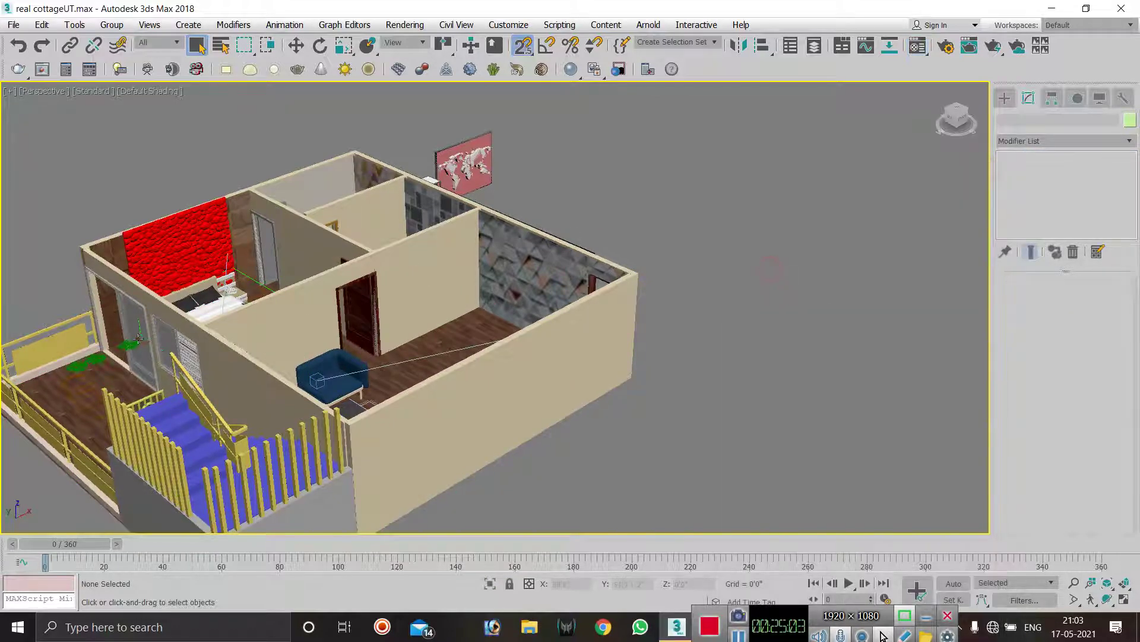
- Examine the wood flooring and wall textures throughout the cottage from near and far in the perspective view
scroll(383, 193, "up", 3)
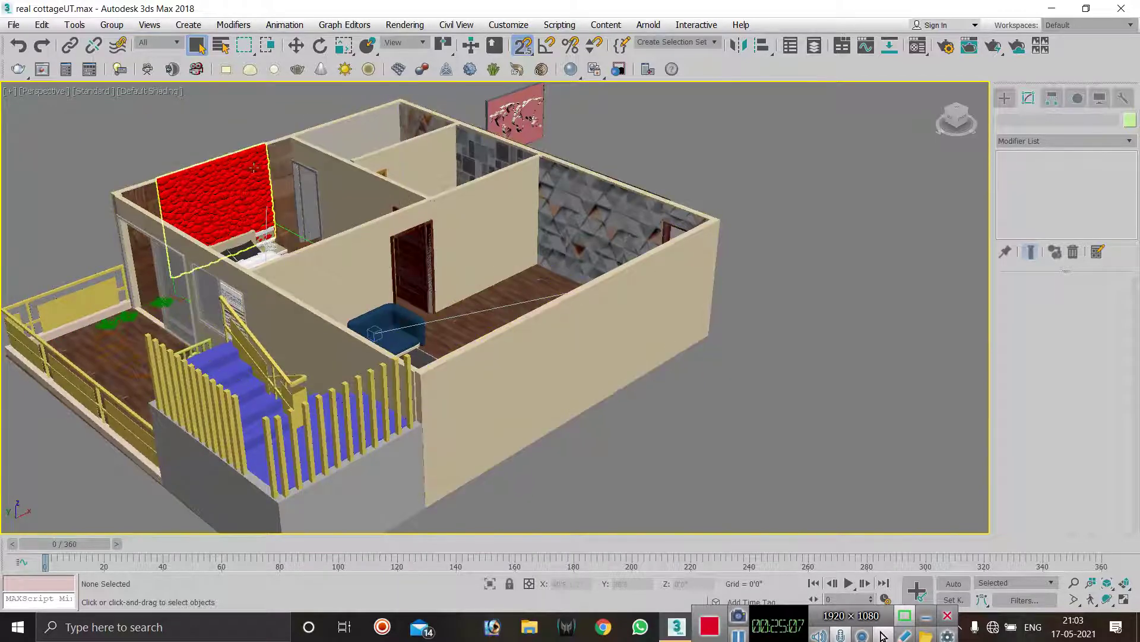
scroll(254, 168, "up", 2)
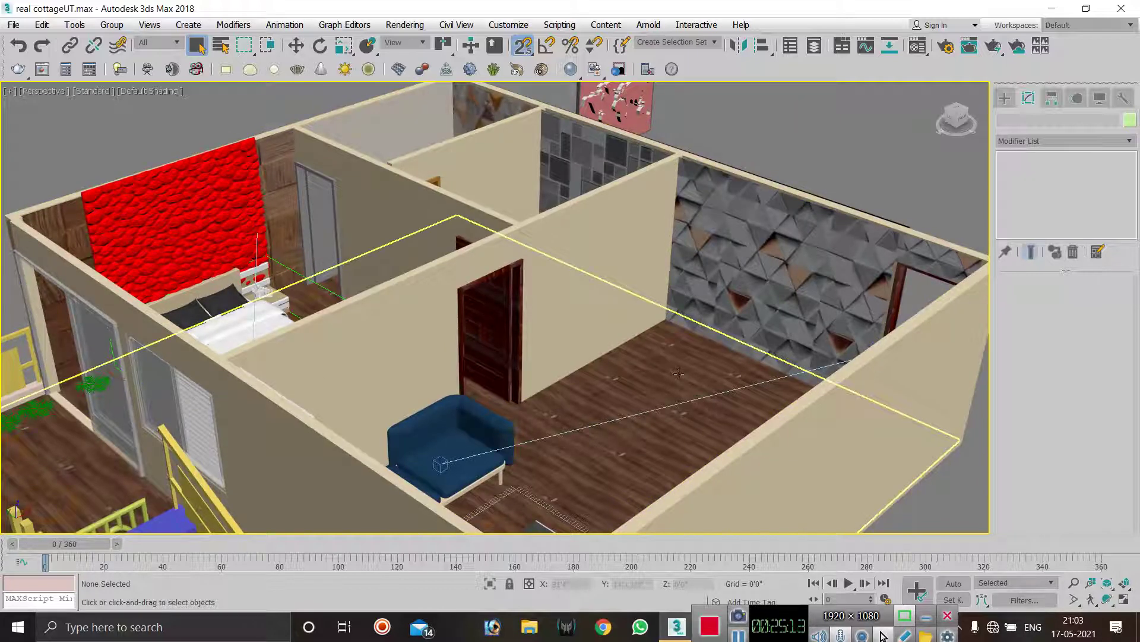
scroll(512, 324, "down", 4)
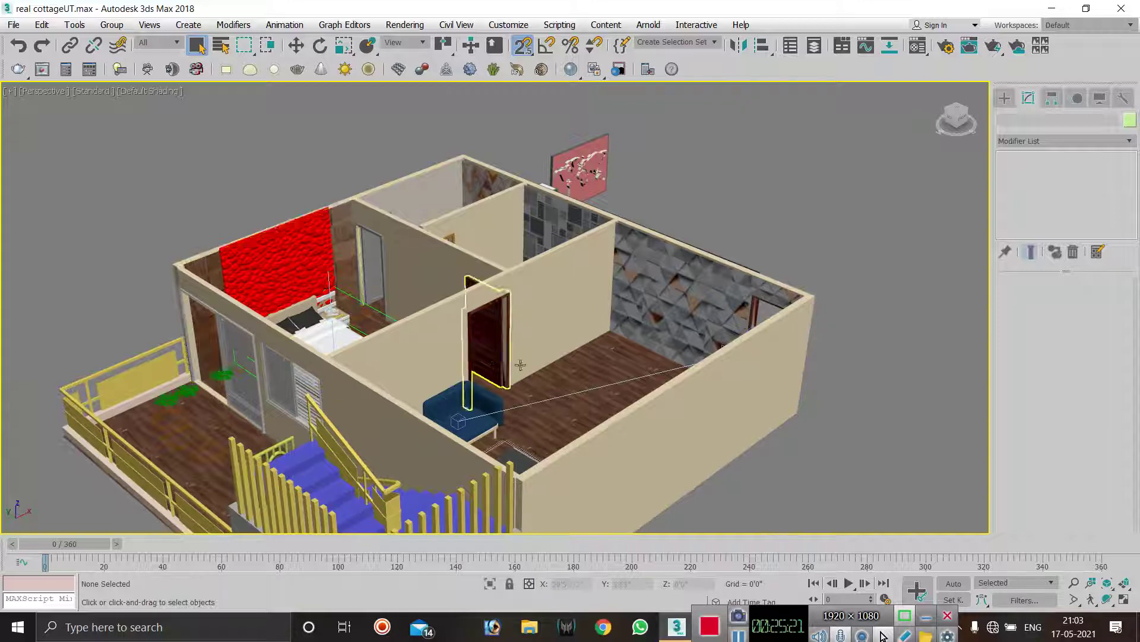
scroll(521, 364, "down", 3)
scroll(440, 326, "up", 2)
scroll(440, 326, "down", 2)
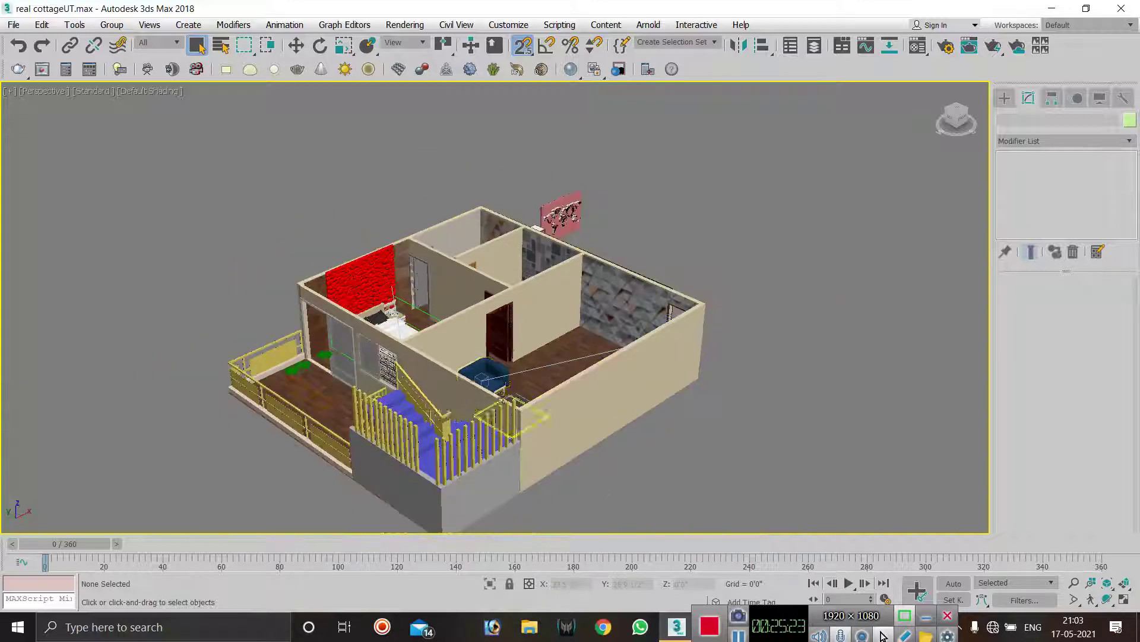
scroll(503, 395, "up", 2)
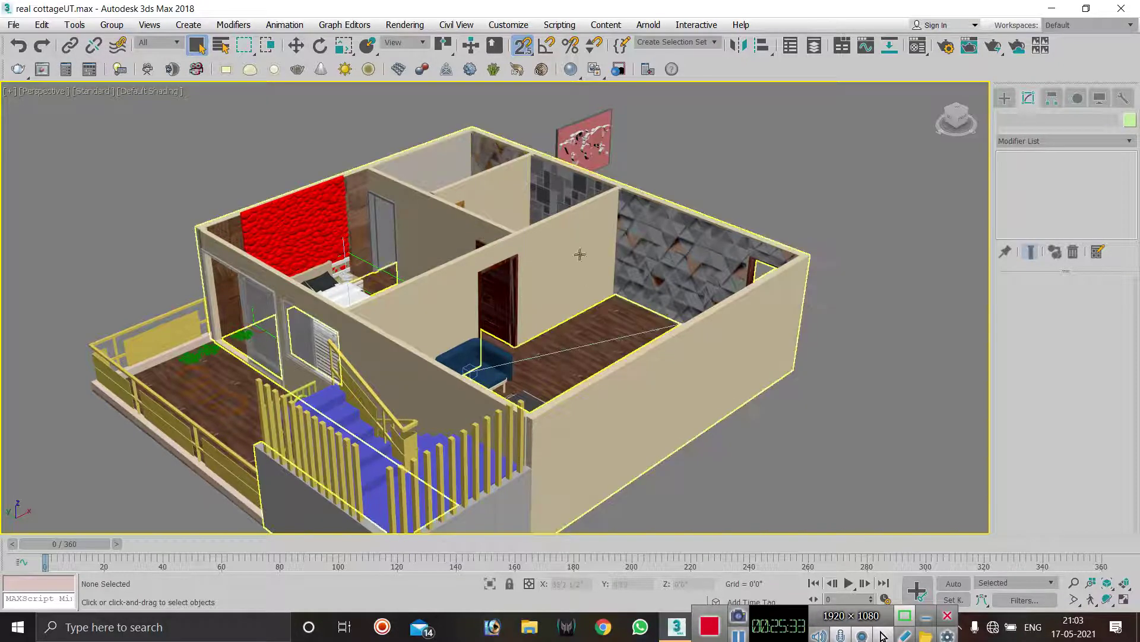
left_click(862, 635)
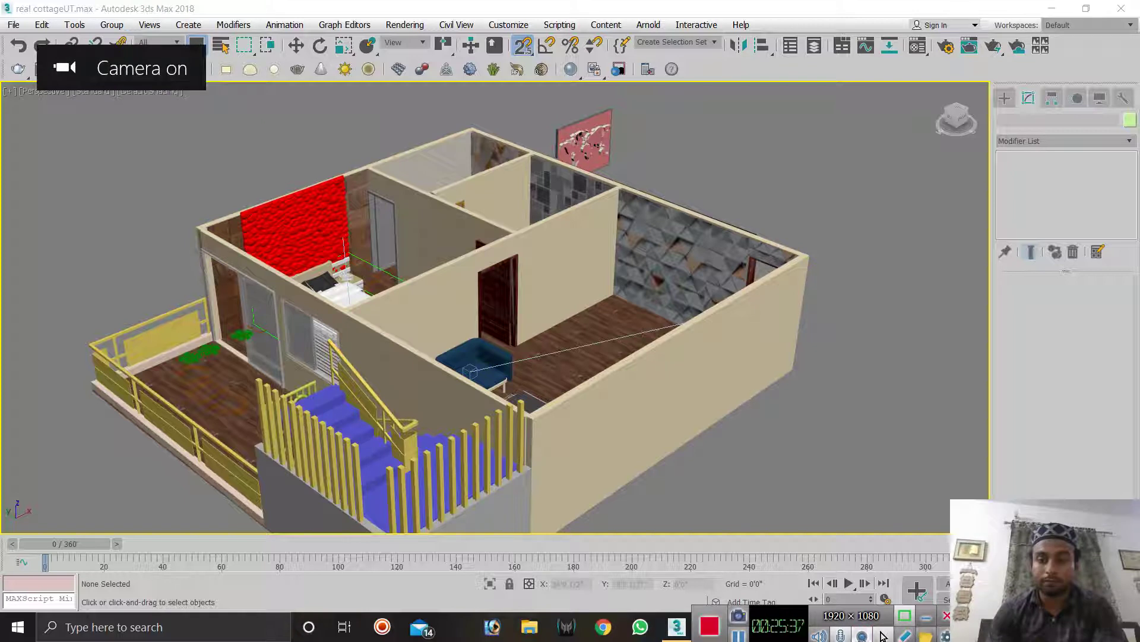
left_click(862, 635)
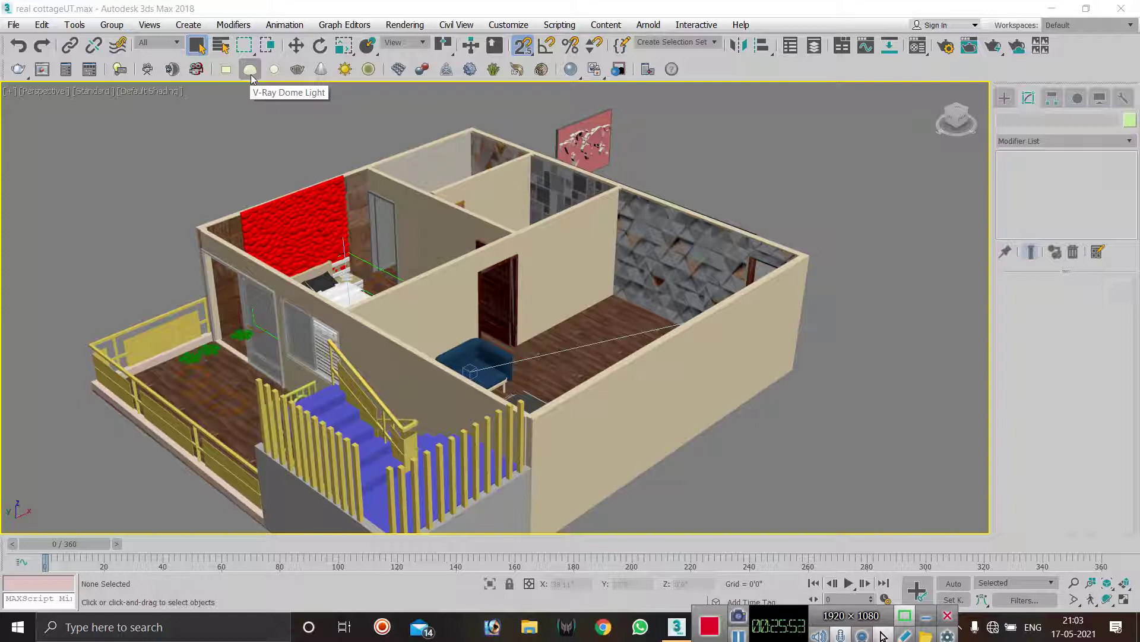
left_click(323, 69)
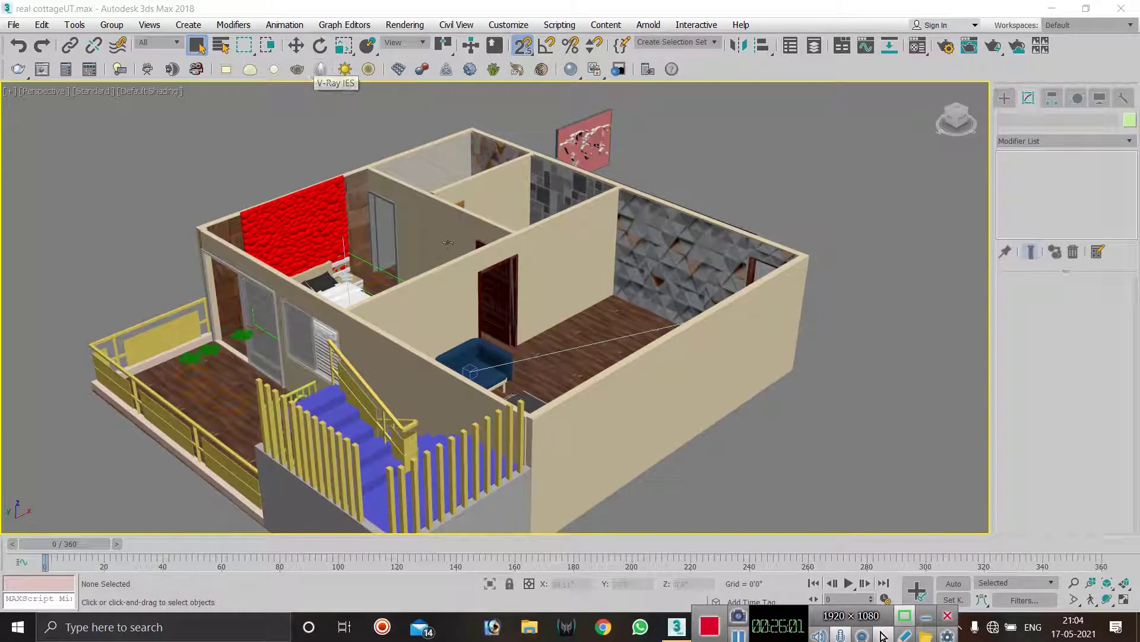
scroll(471, 223, "down", 3)
scroll(457, 323, "up", 3)
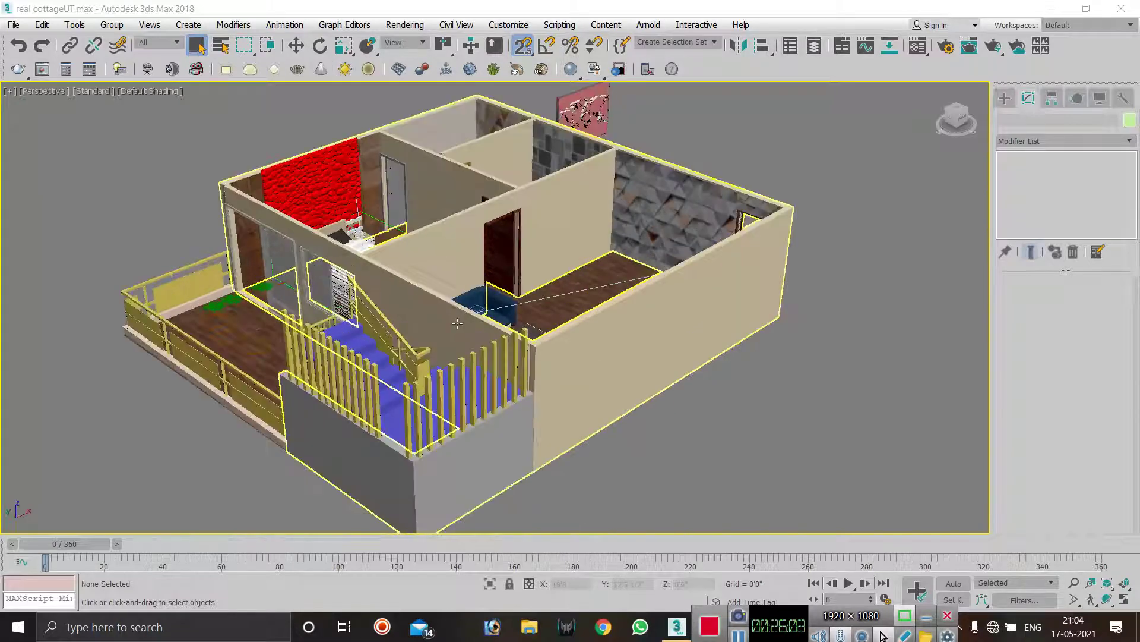